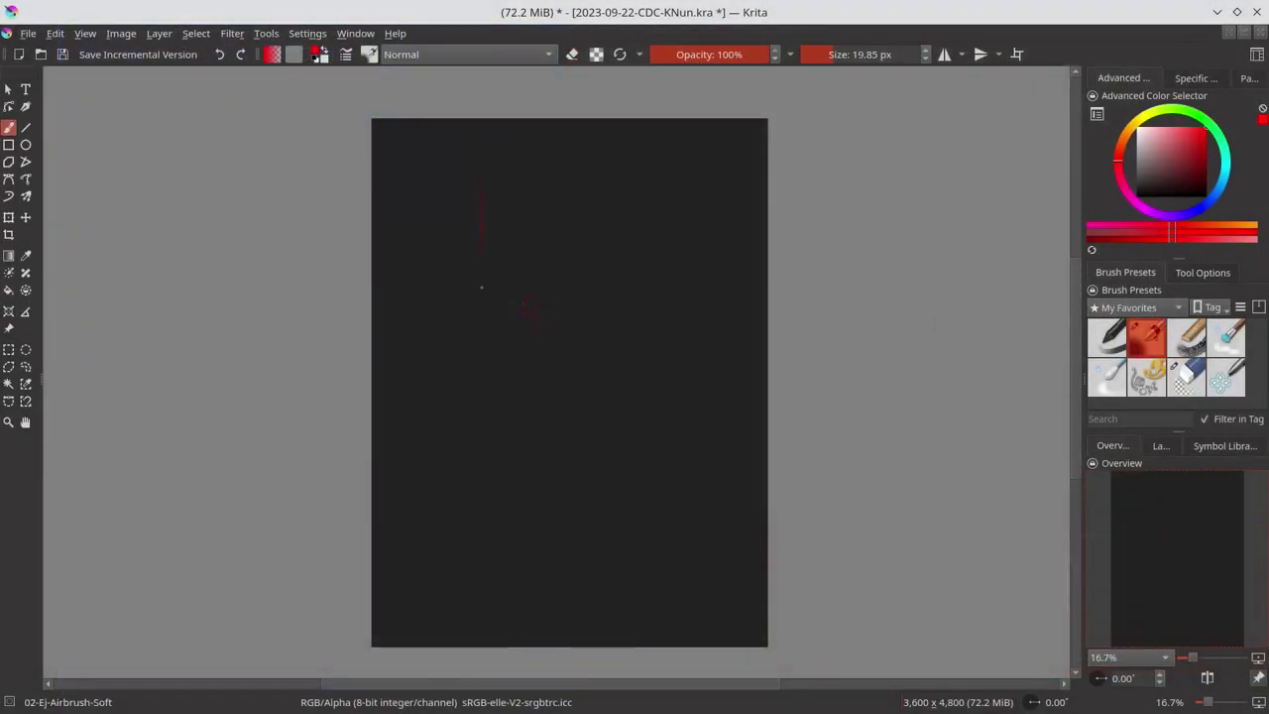
Step: Rough in the figure's long vertical lines, top strokes and torso in faint red, undoing stray strokes
left_click_drag(481, 179, 486, 541)
left_click_drag(646, 208, 654, 446)
left_click_drag(485, 153, 604, 164)
left_click_drag(481, 174, 659, 194)
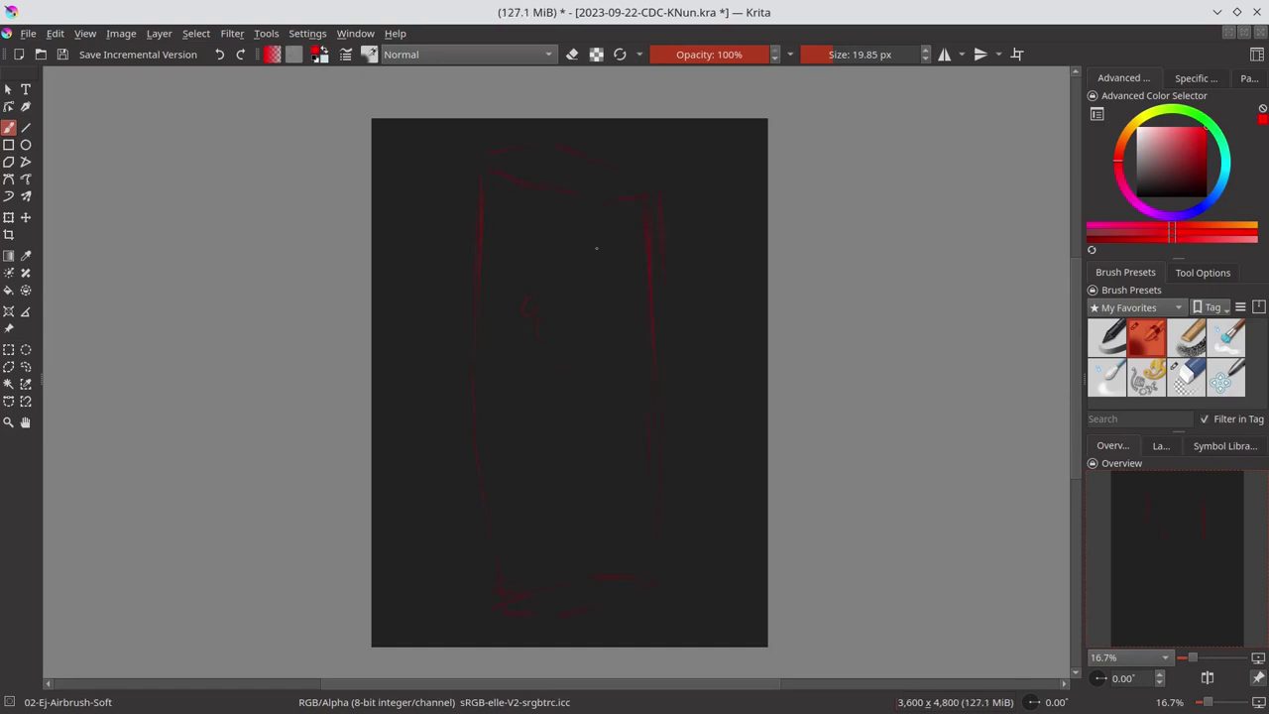
key("ctrl+z")
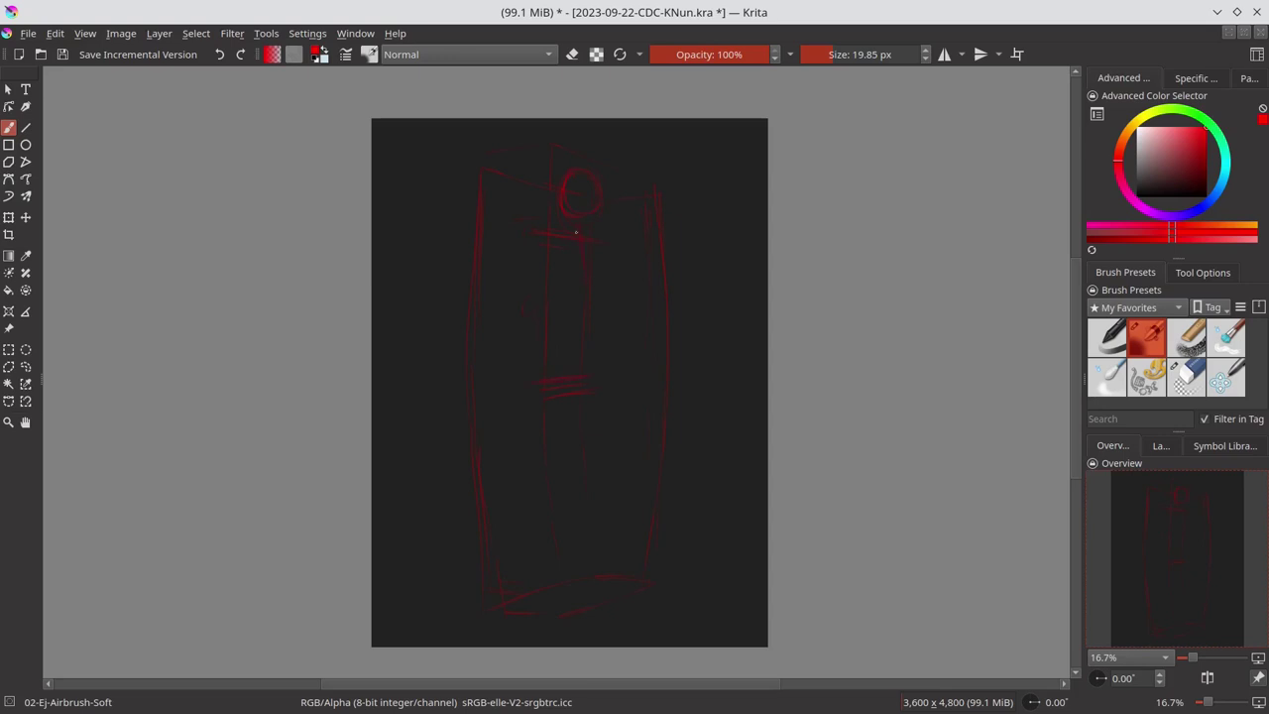
key("ctrl+z")
left_click_drag(527, 273, 527, 322)
left_click_drag(601, 238, 620, 332)
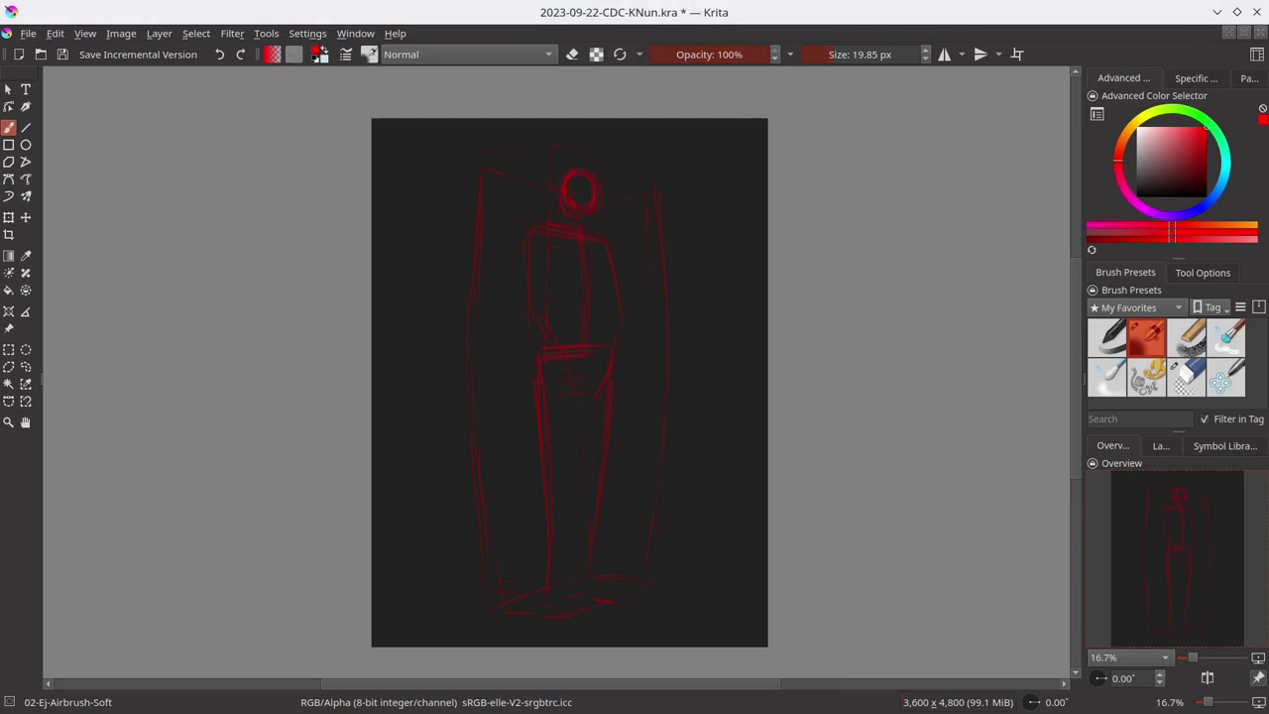
Step: Add a new layer above the rough sketch and redraw the head, shoulders and waist line
left_click(1161, 446)
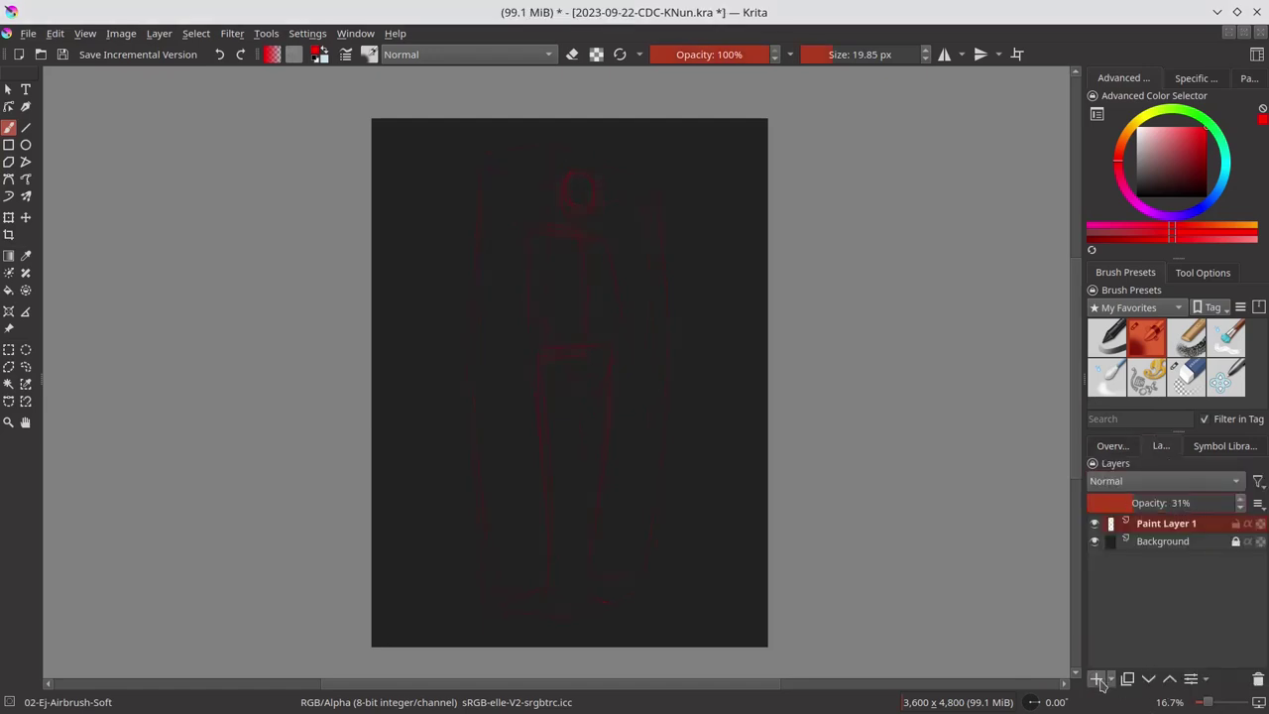
left_click(1096, 679)
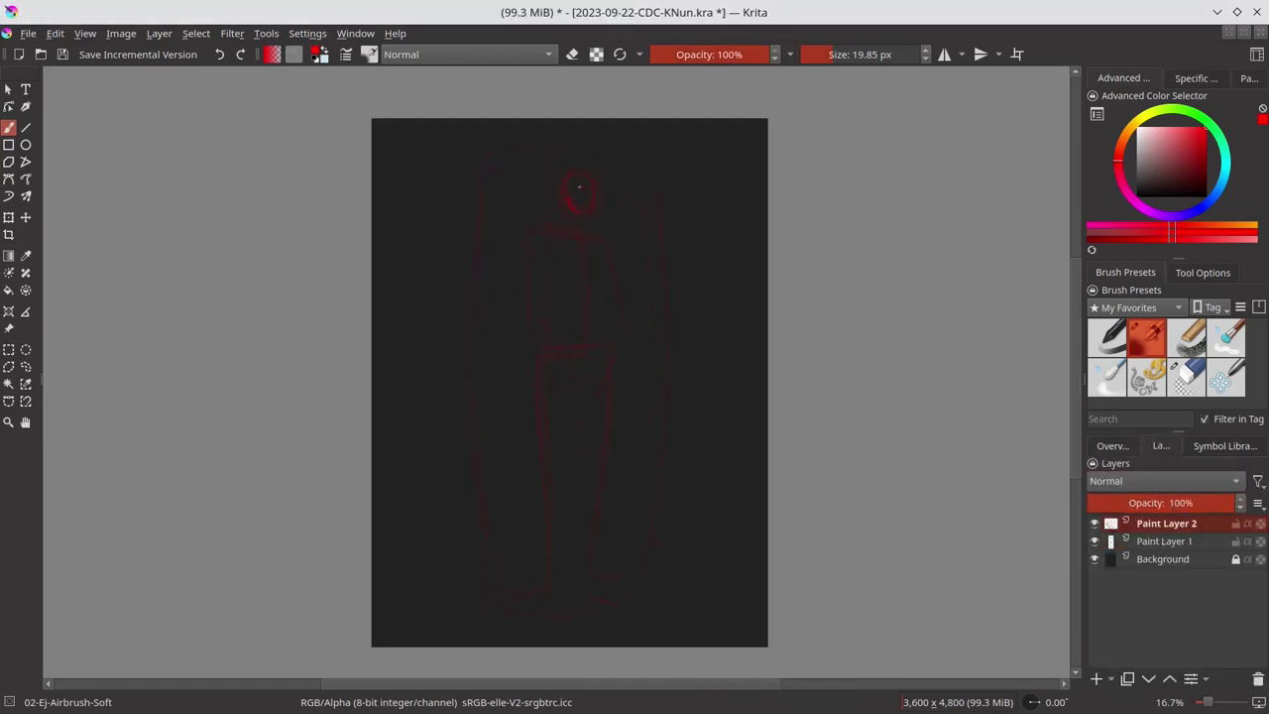
mouse_move(591, 188)
left_mouse_down()
mouse_move(569, 185)
mouse_move(572, 202)
left_mouse_up()
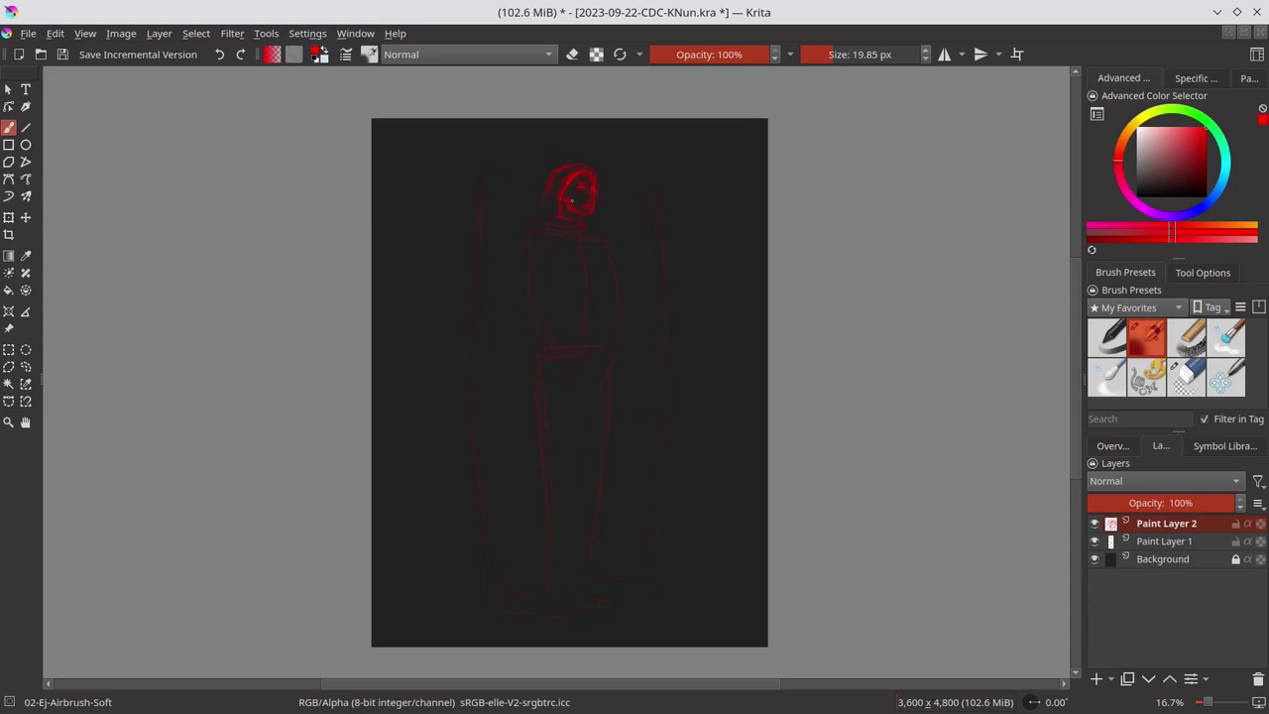
left_click_drag(514, 284, 612, 289)
left_click_drag(558, 195, 539, 255)
left_click_drag(572, 375, 585, 387)
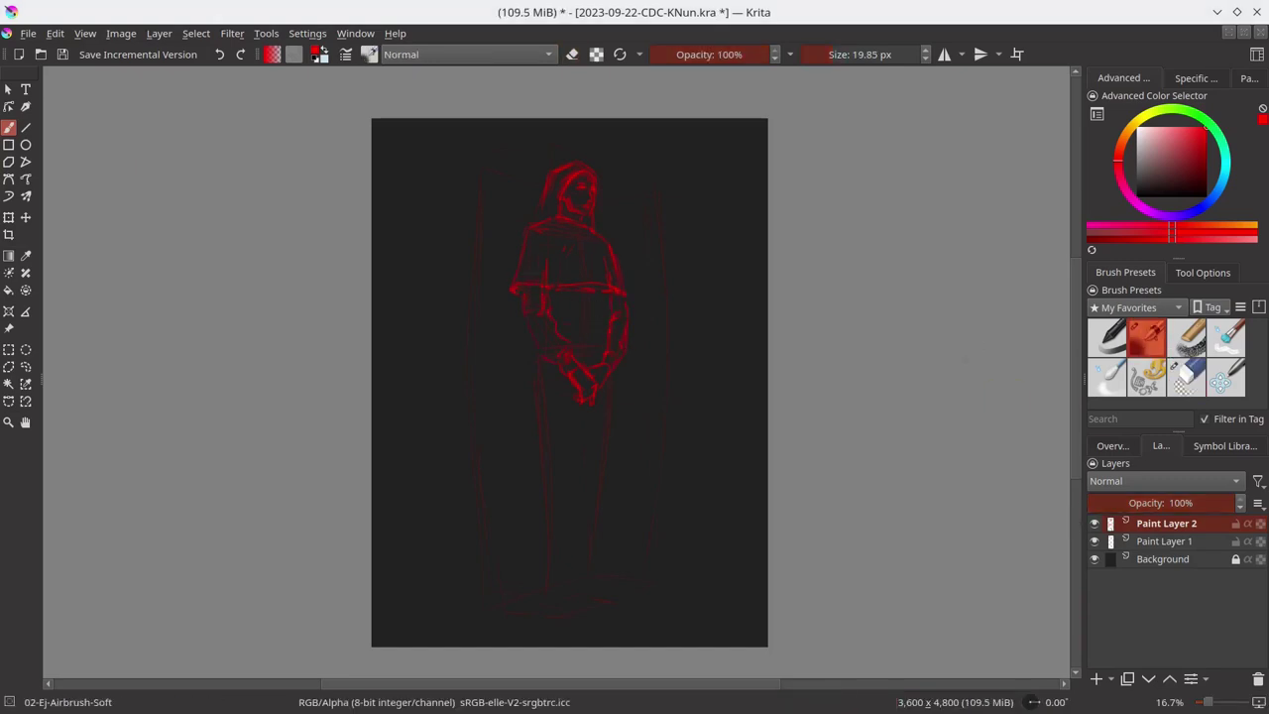
Step: Nudge the clasped hands slightly upward and reinforce the shoulder line
key("t")
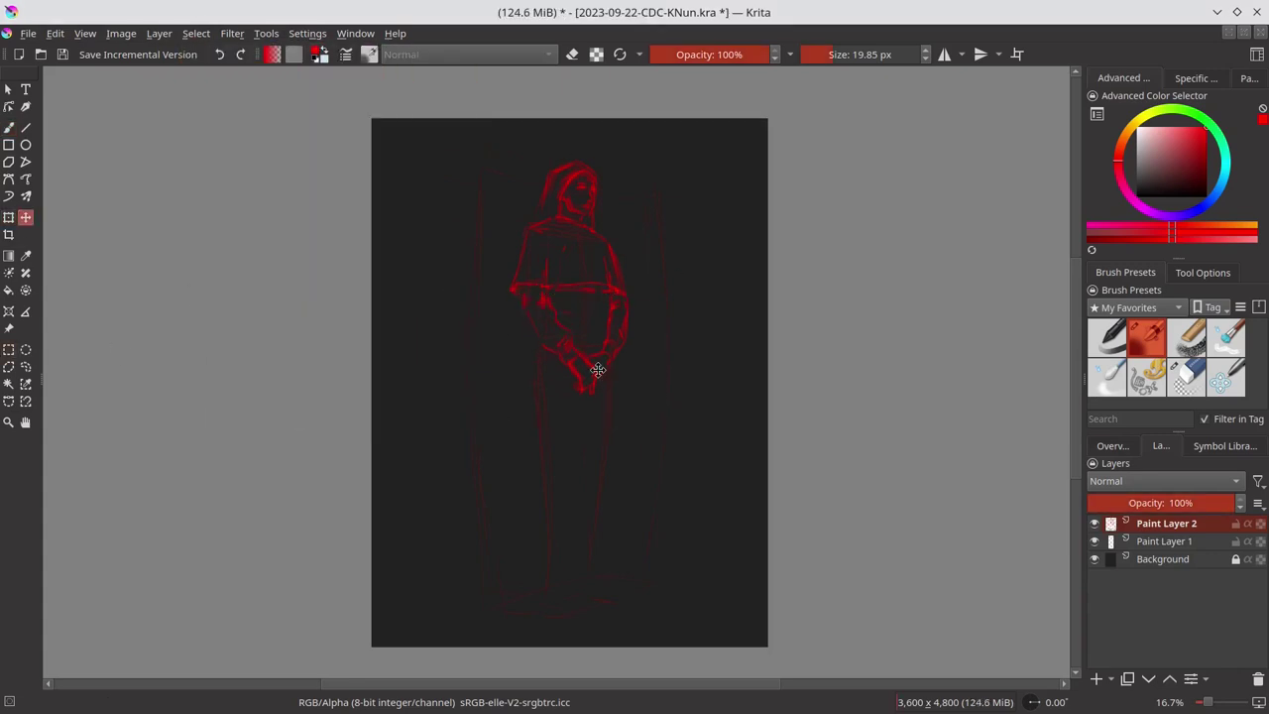
left_click_drag(600, 381, 594, 363)
key("b")
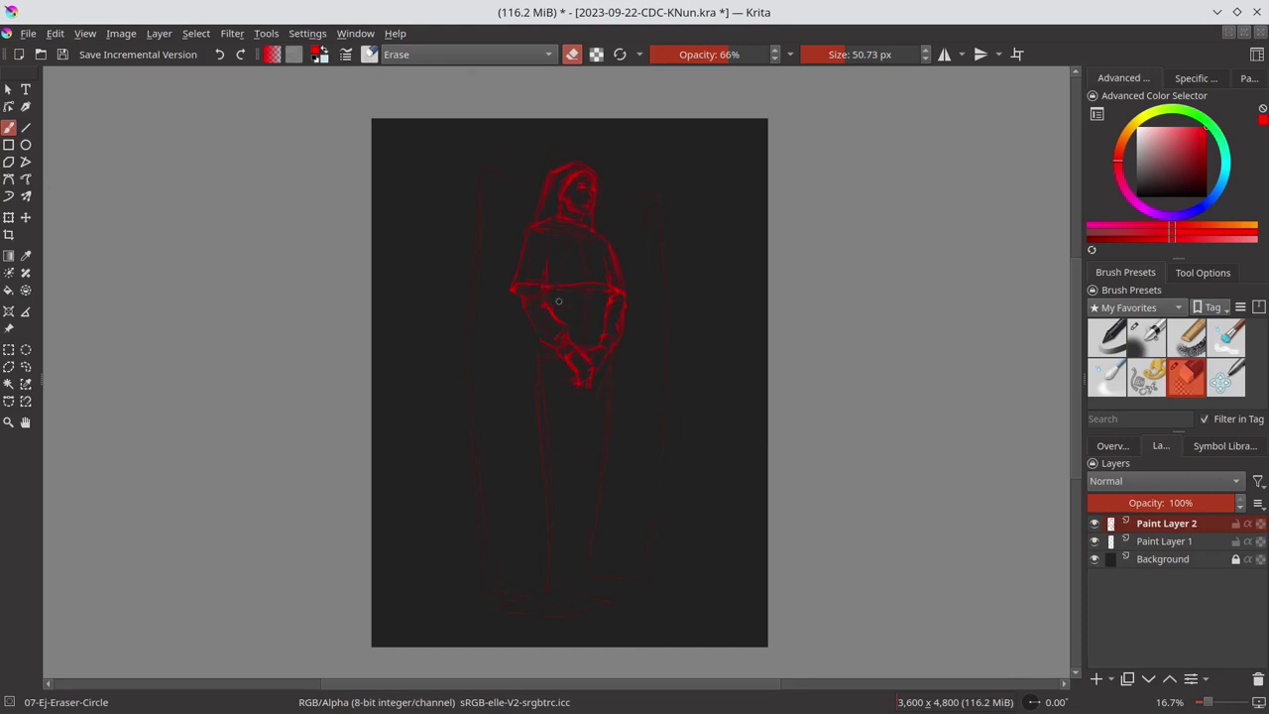
left_click_drag(520, 289, 623, 323)
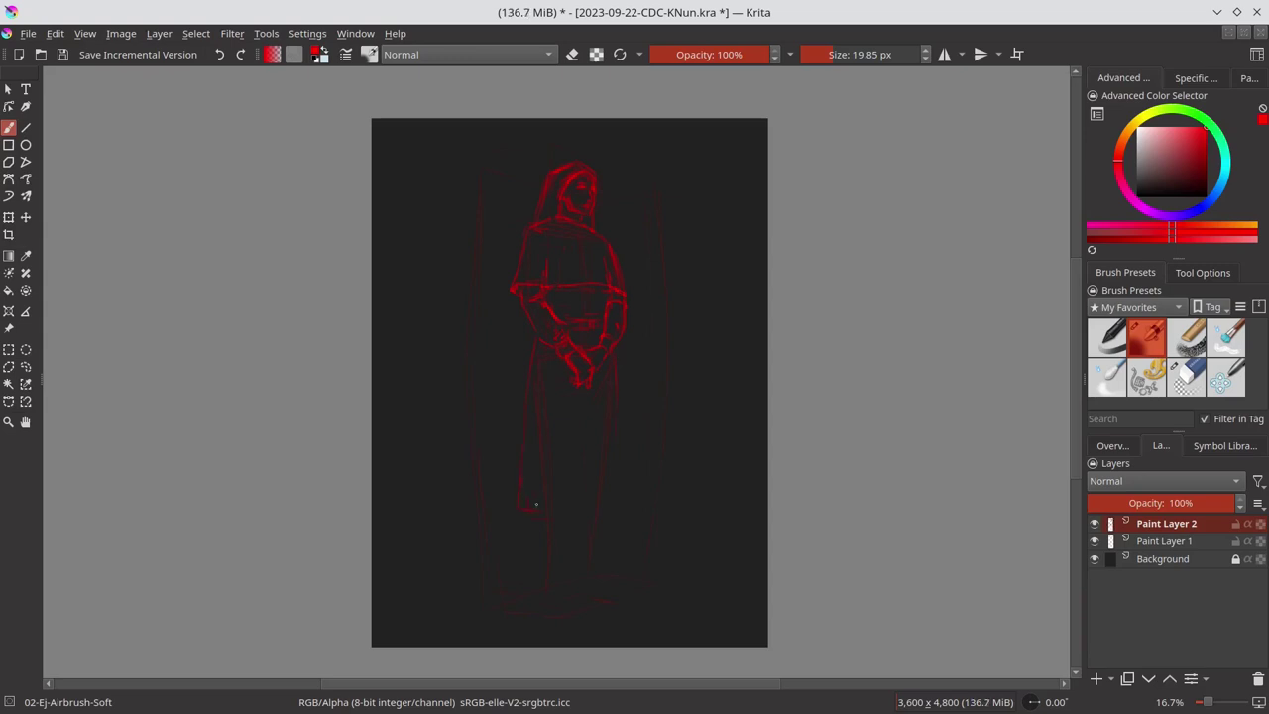
Step: Sketch the lower robe, legs and feet marks with the soft airbrush
key("period")
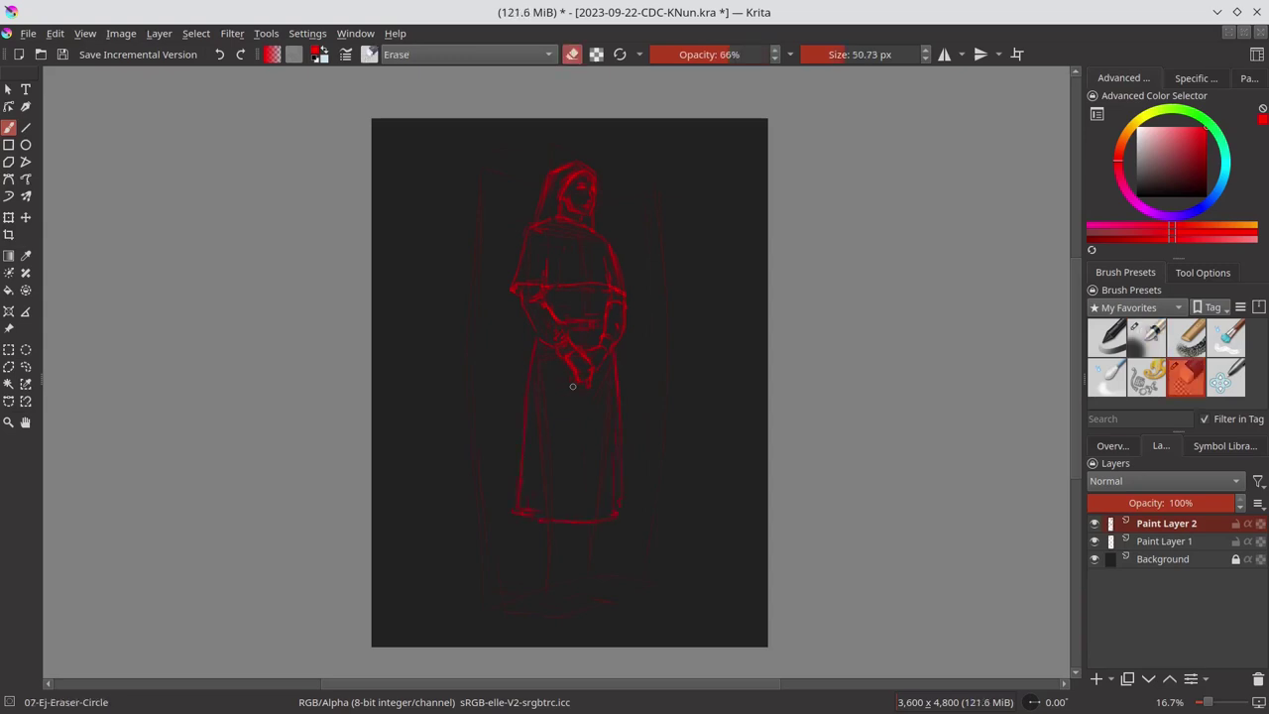
key("period")
key("period")
key("period")
key("period")
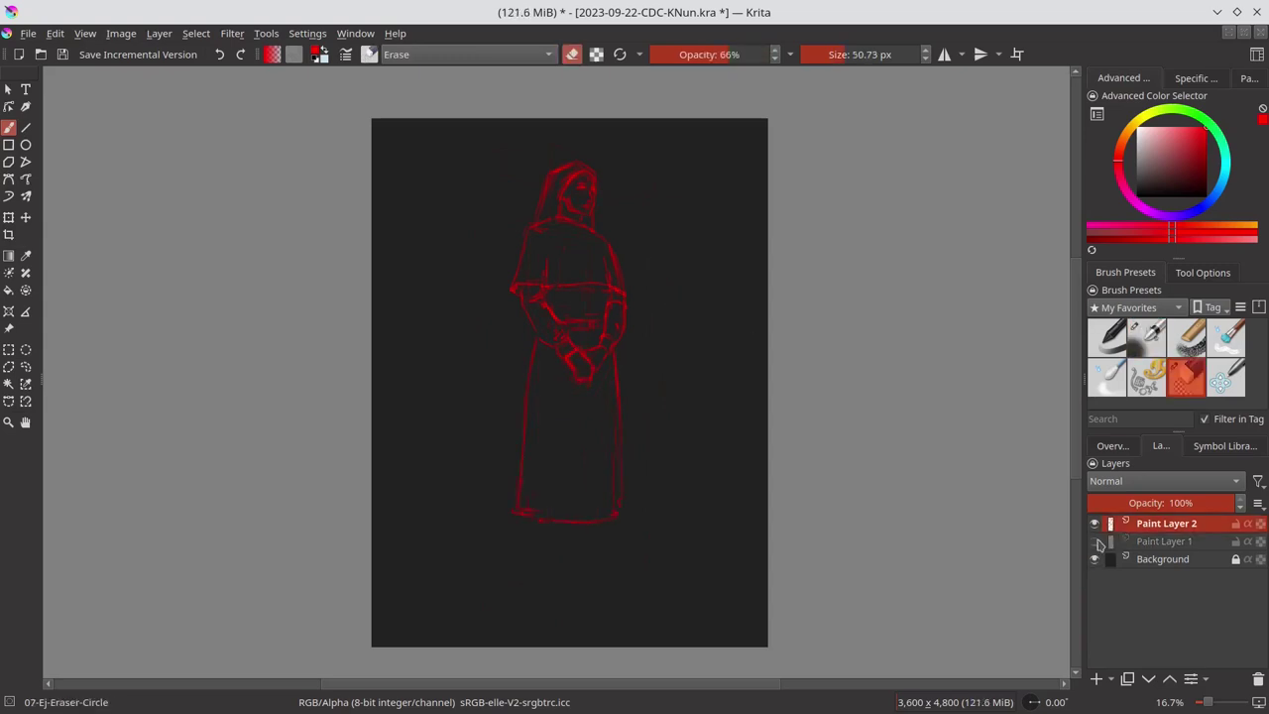
key("slash")
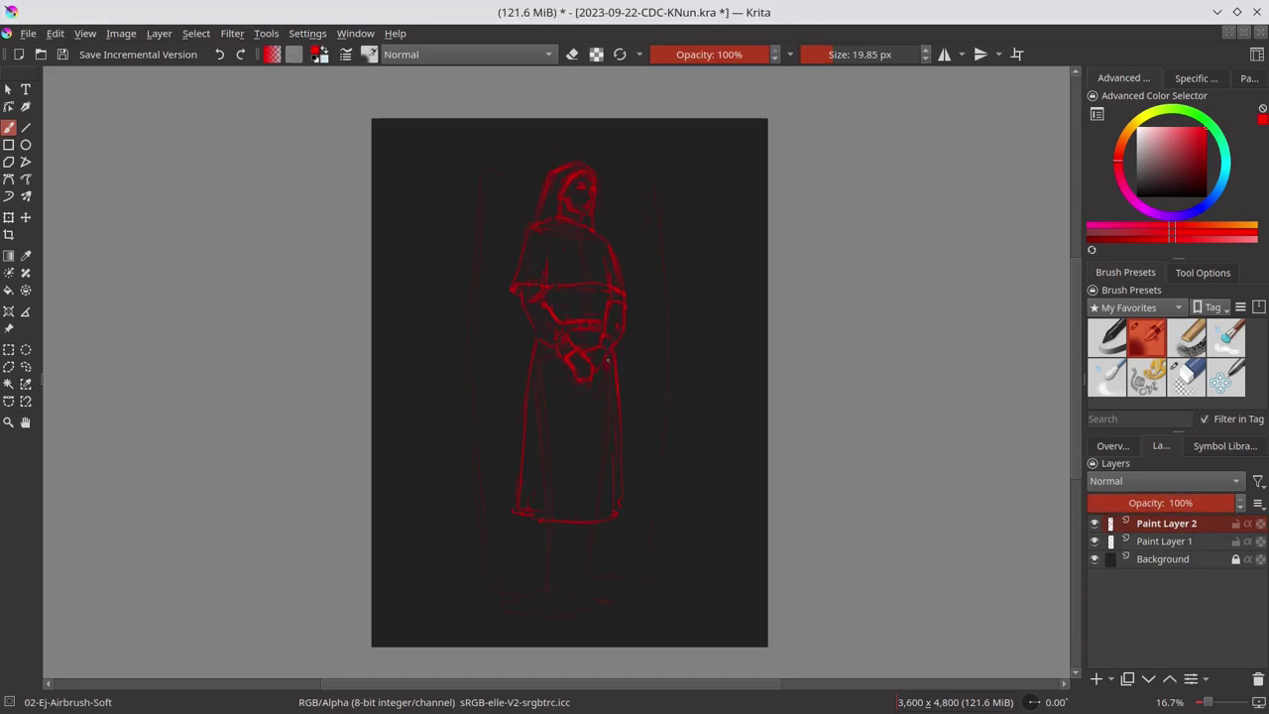
left_click_drag(563, 533, 598, 530)
left_click_drag(595, 601, 564, 617)
Step: Select the area around the feet, move them into a better position, and clear the selection
left_click(1185, 376)
left_click(1112, 445)
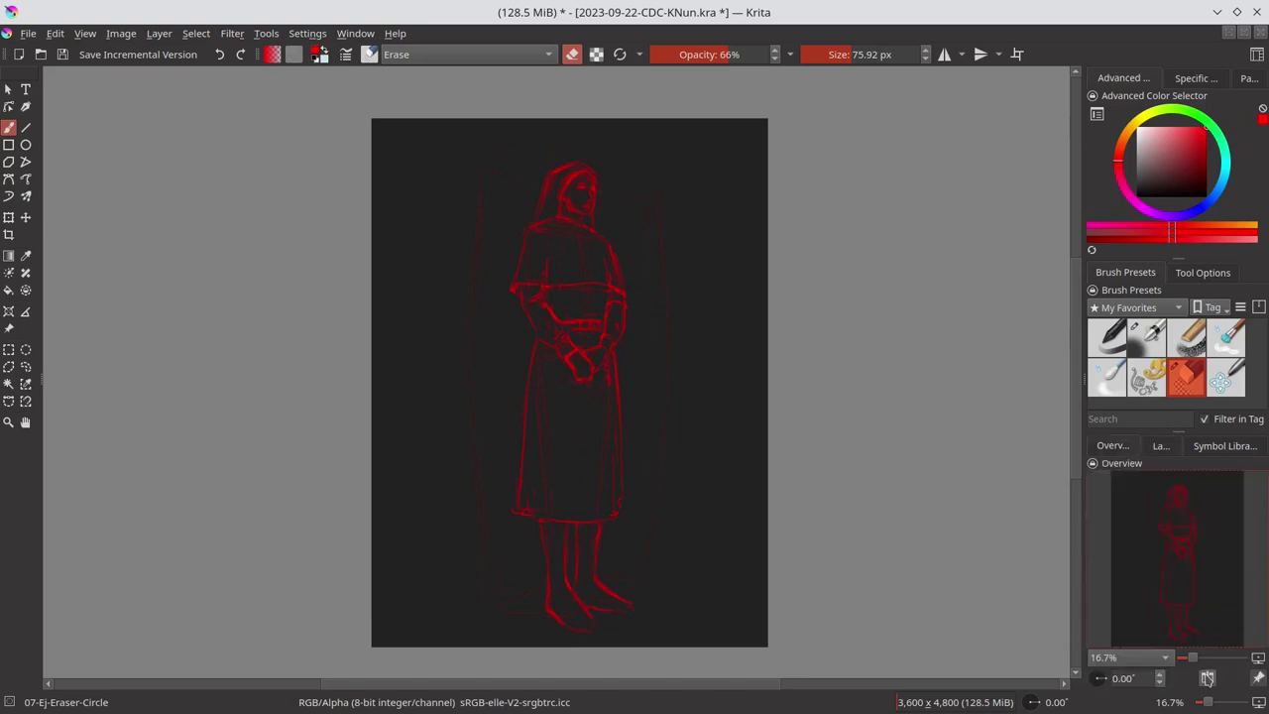
key("ctrl+r")
left_click_drag(441, 525, 603, 632)
left_click(25, 217)
left_click_drag(575, 579, 571, 573)
key("ctrl+shift+a")
key("b")
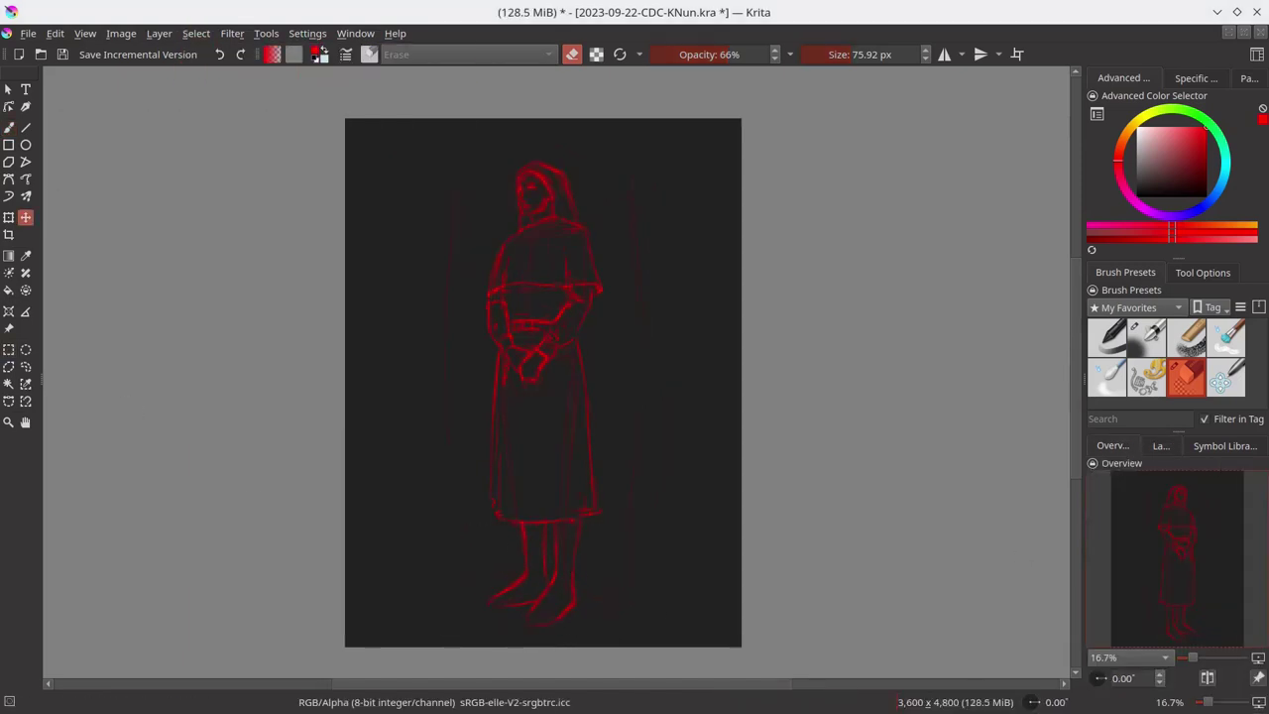
key("slash")
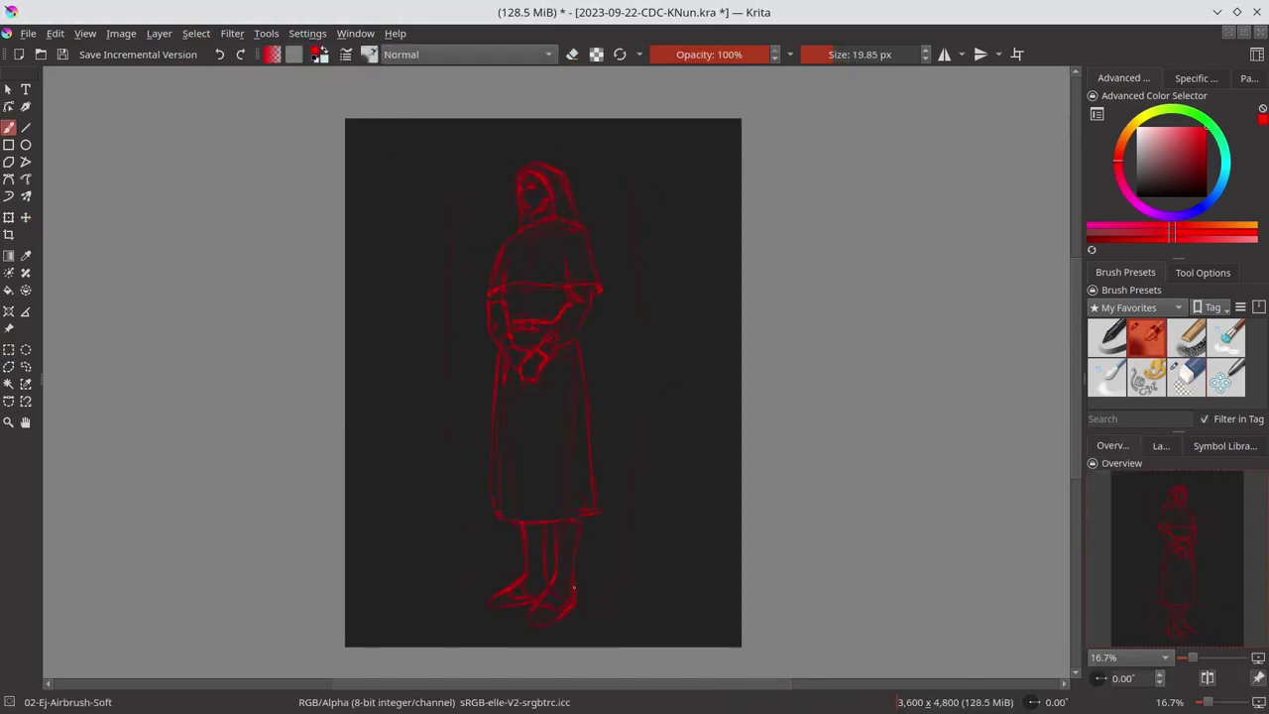
key("slash")
key("slash")
Step: Select the hands and waist area and apply a transform to it
left_click(8, 366)
left_click_drag(500, 292, 504, 340)
key("ctrl+t")
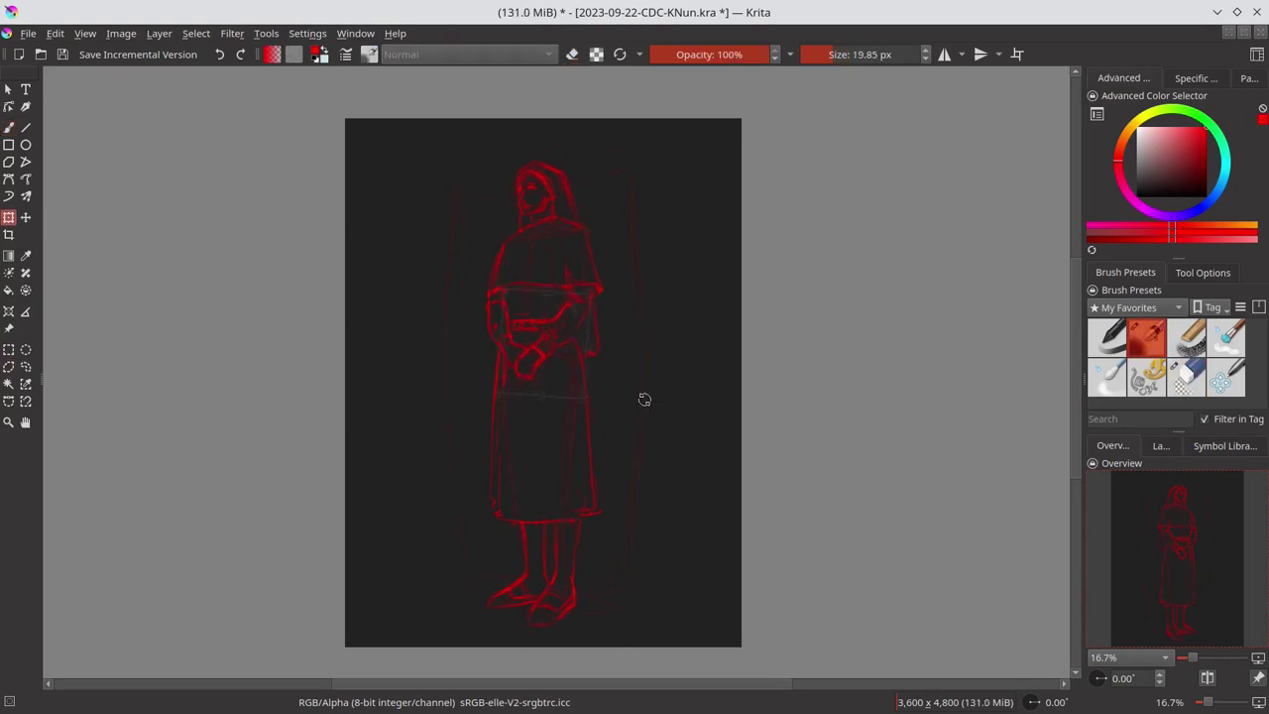
key("Return")
key("b")
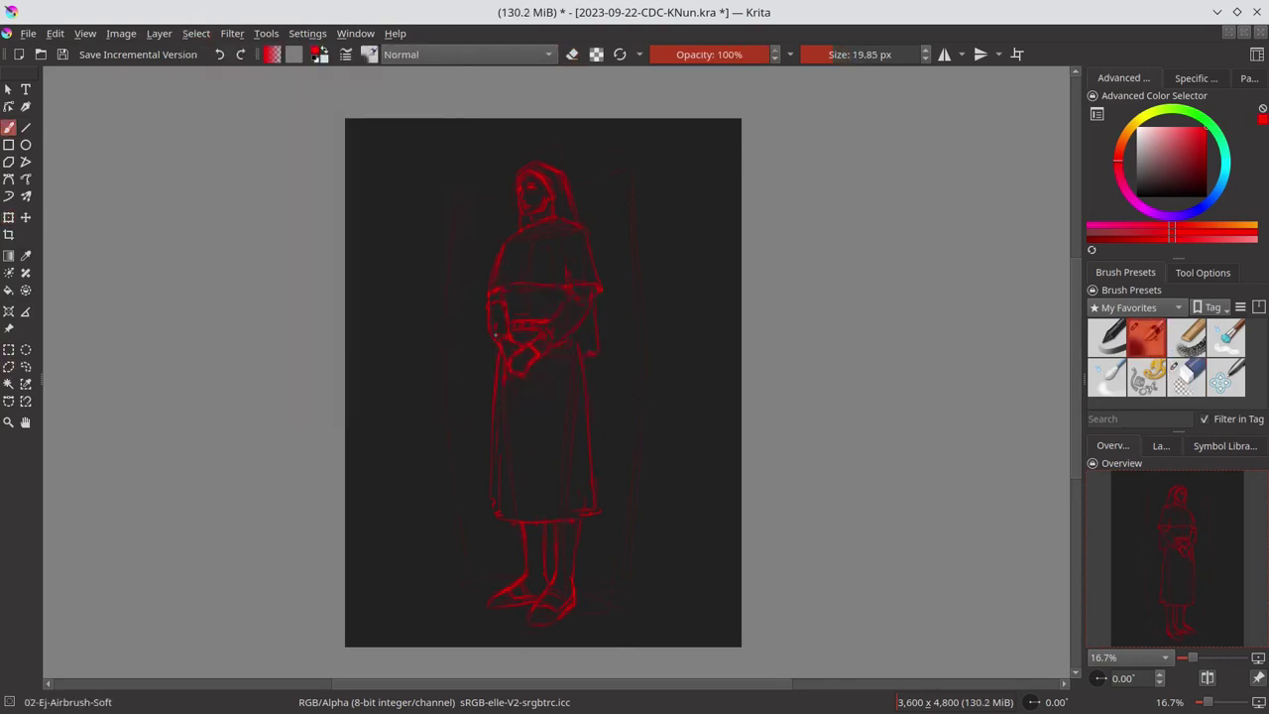
Step: Transform the whole figure, then hide the empty top layer and make 1st sketch active
key("ctrl+t")
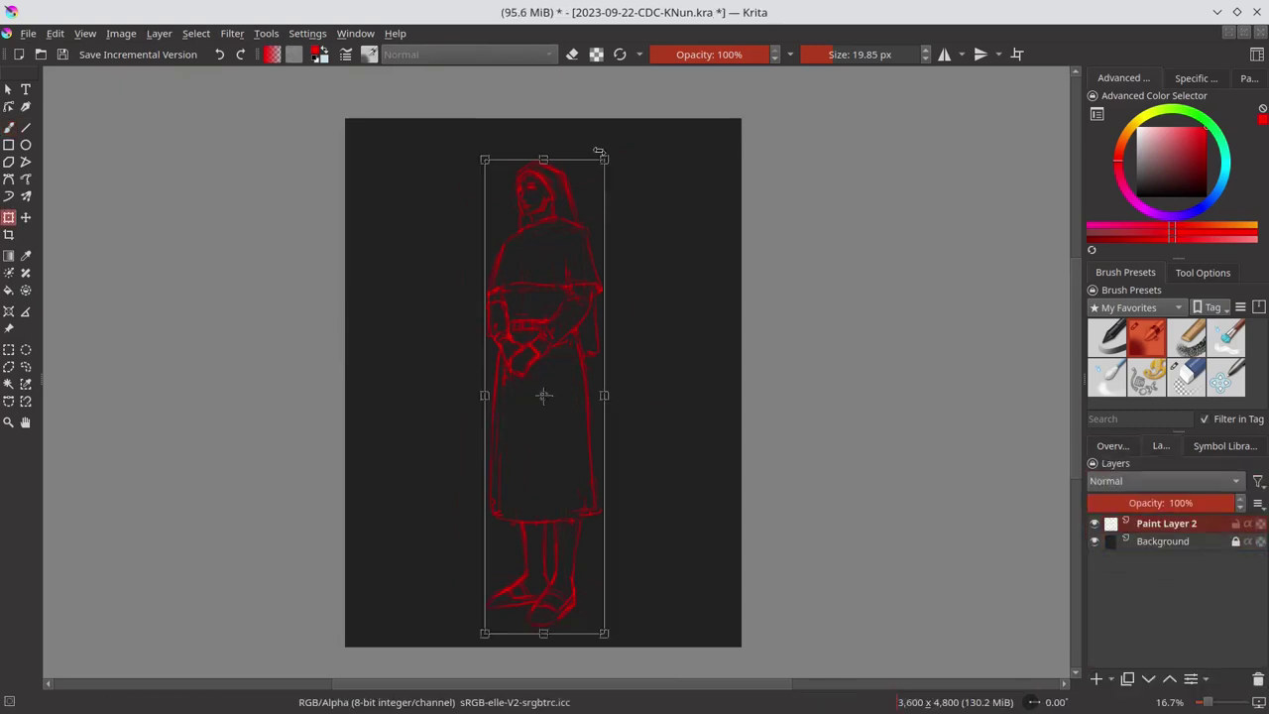
key("Return")
left_click(1112, 445)
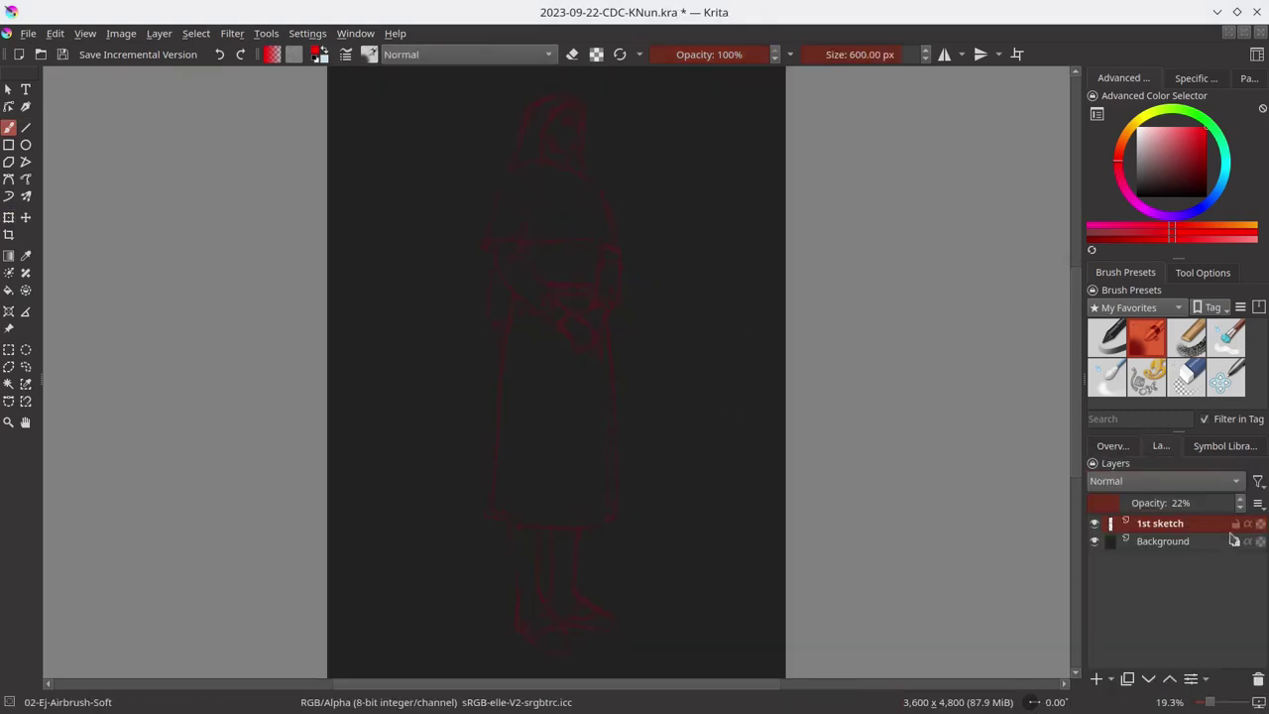
key("slash")
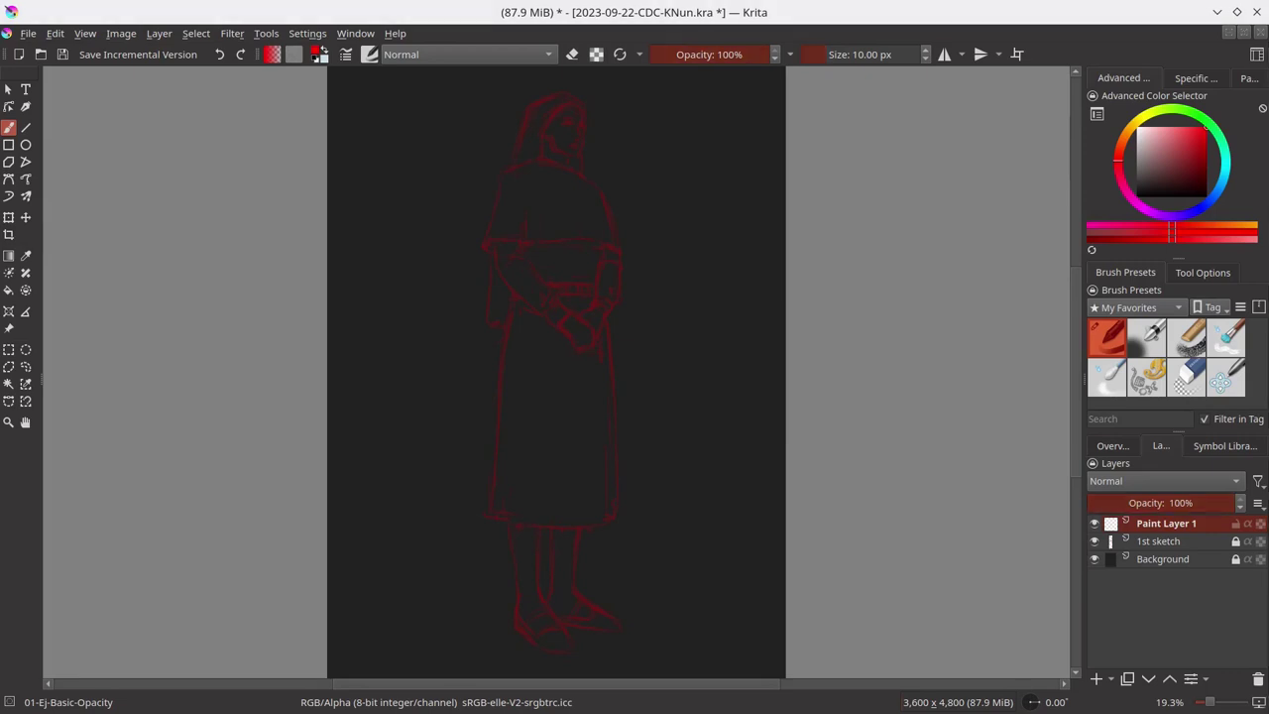
left_click(1094, 522)
left_click(1160, 540)
Step: Zoom in to redraw the clasped-hands outline on the 1st sketch layer, then zoom back out
key("slash")
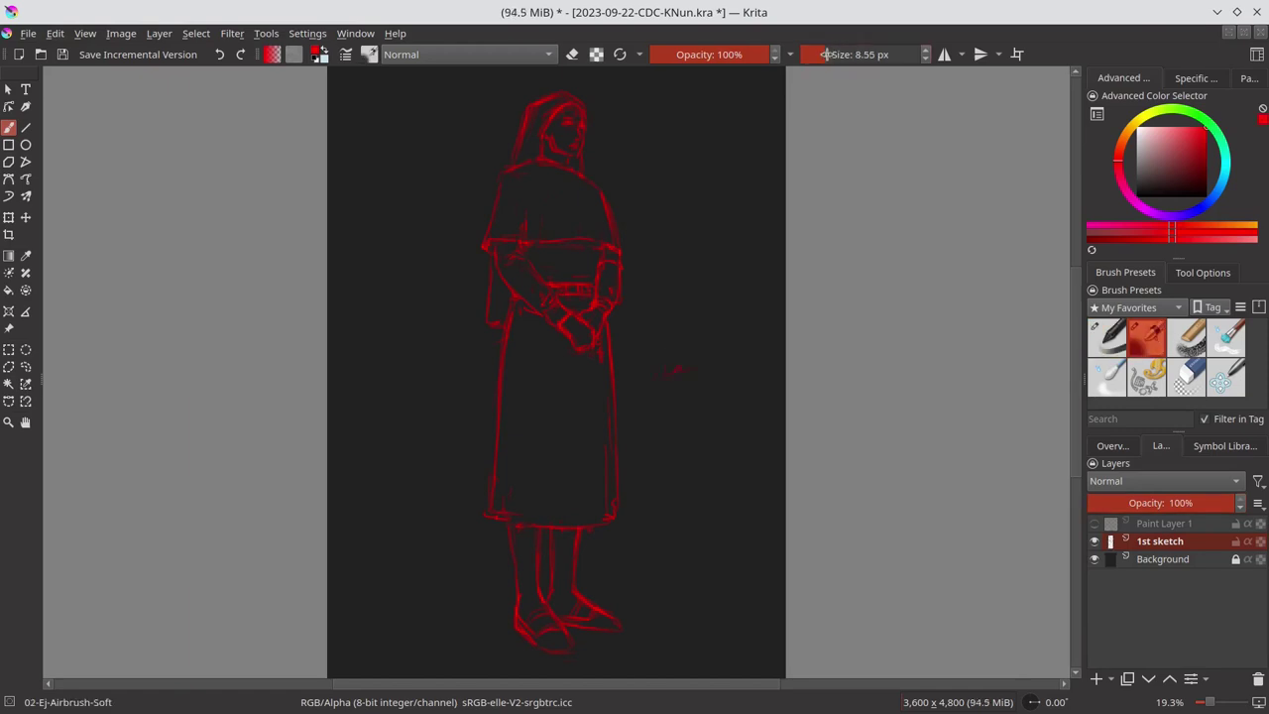
scroll(598, 298, "up", 3)
scroll(599, 297, "up", 3)
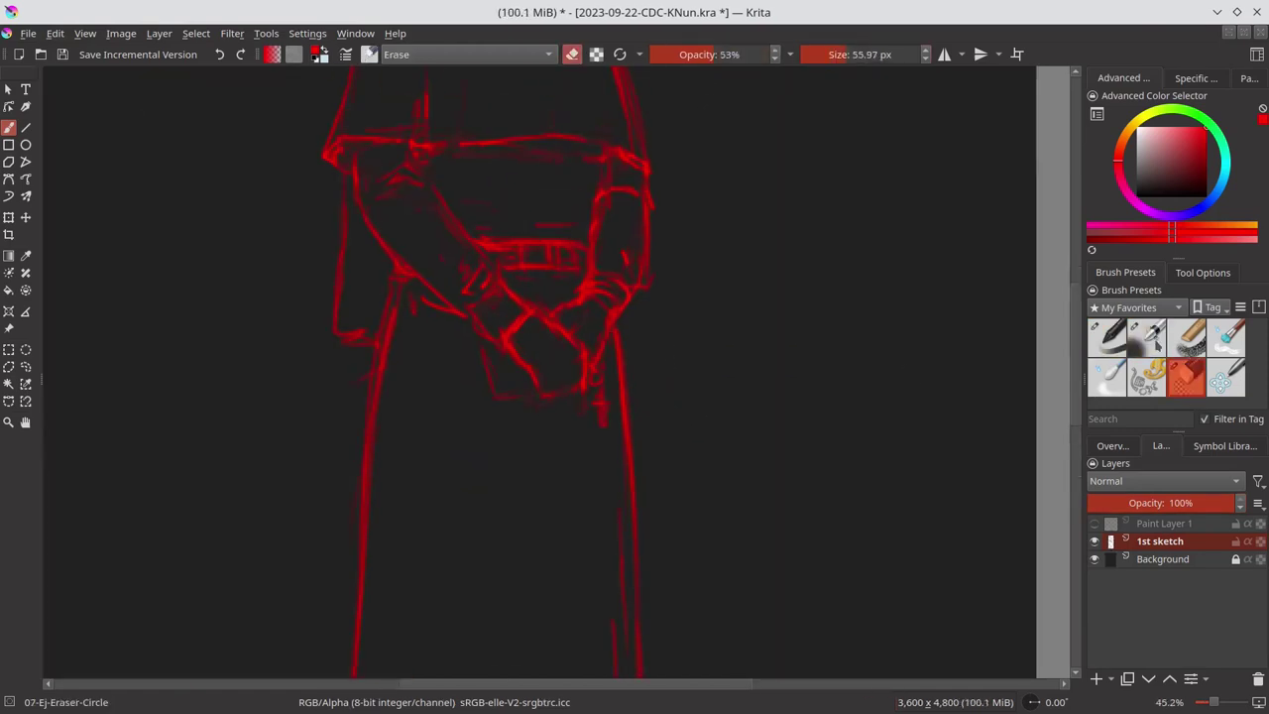
key("t")
key("b")
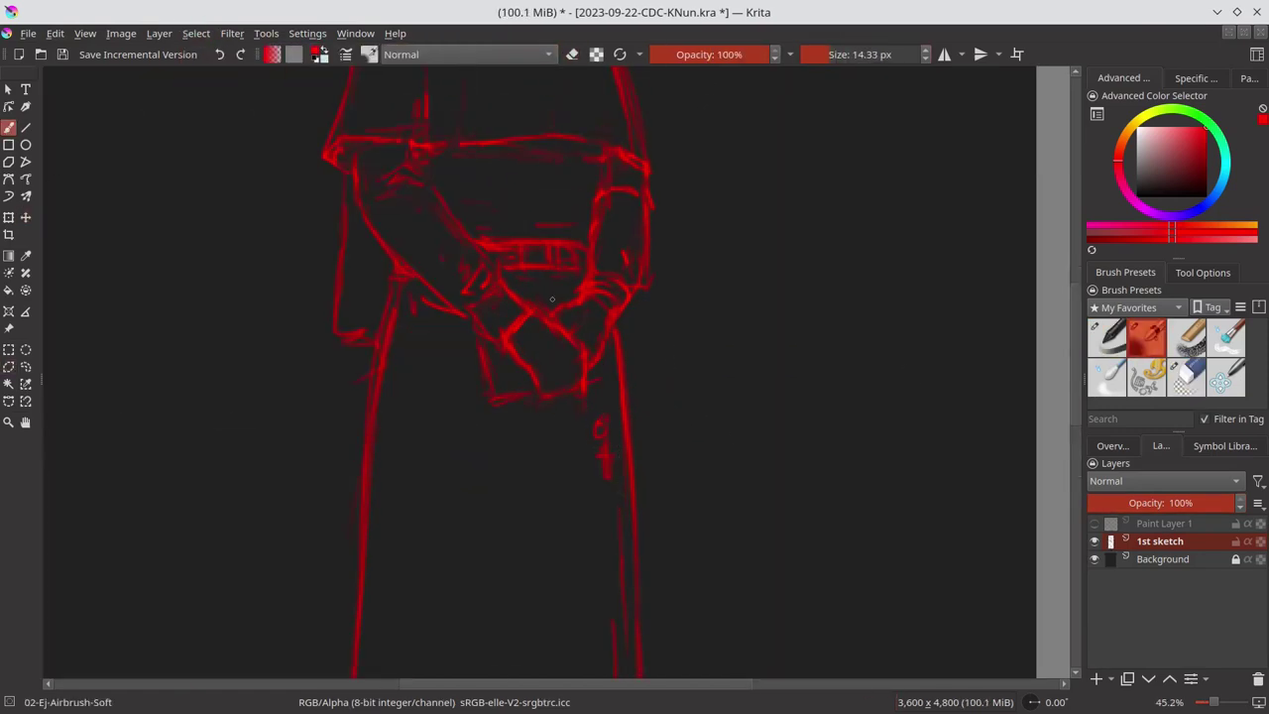
mouse_move(552, 299)
left_mouse_down()
mouse_move(601, 362)
mouse_move(596, 388)
left_mouse_up()
key("ctrl+z")
scroll(540, 340, "down", 5)
scroll(540, 340, "down", 1)
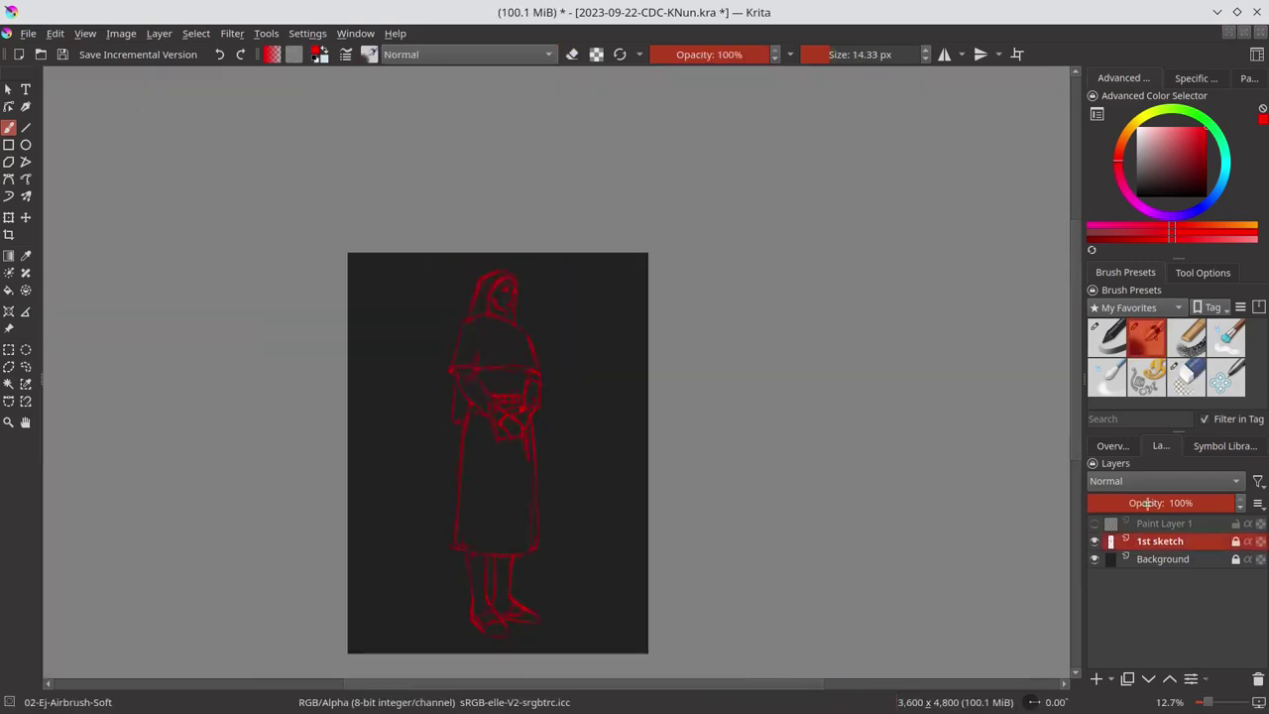
key("slash")
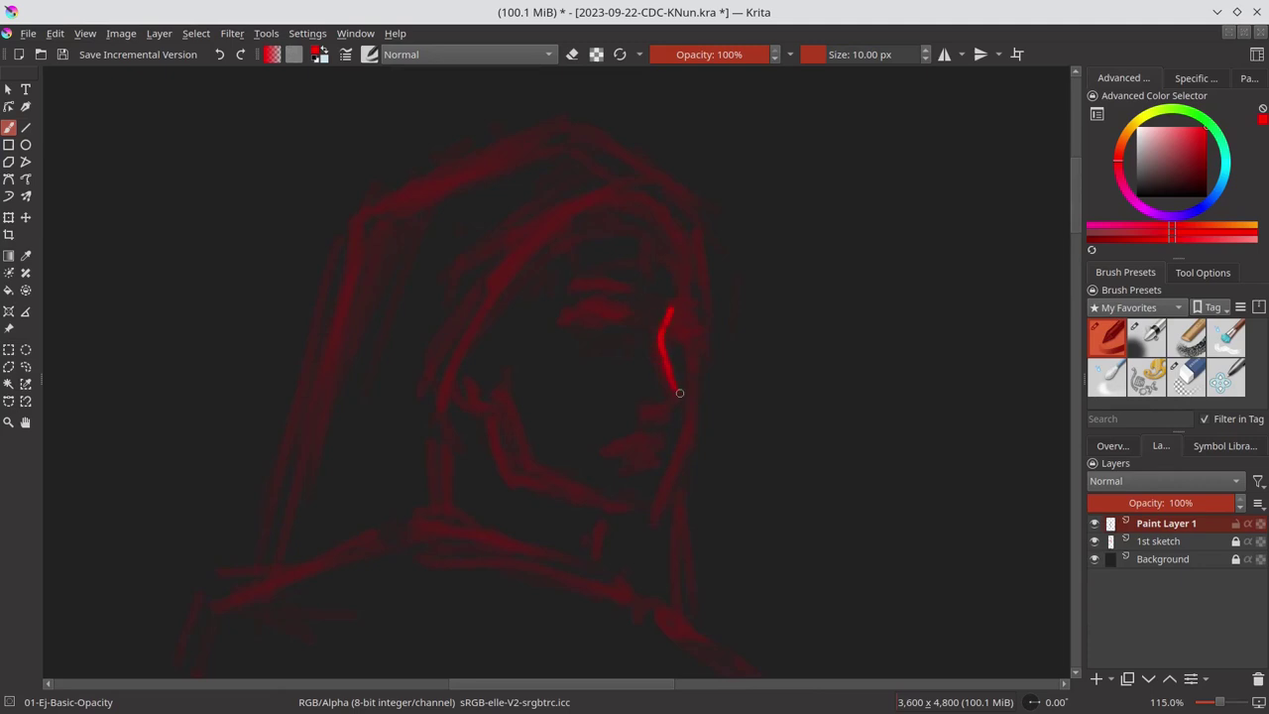
Step: Turn the background grey, save a new numbered version, and reselect Paint Layer 1
key("e")
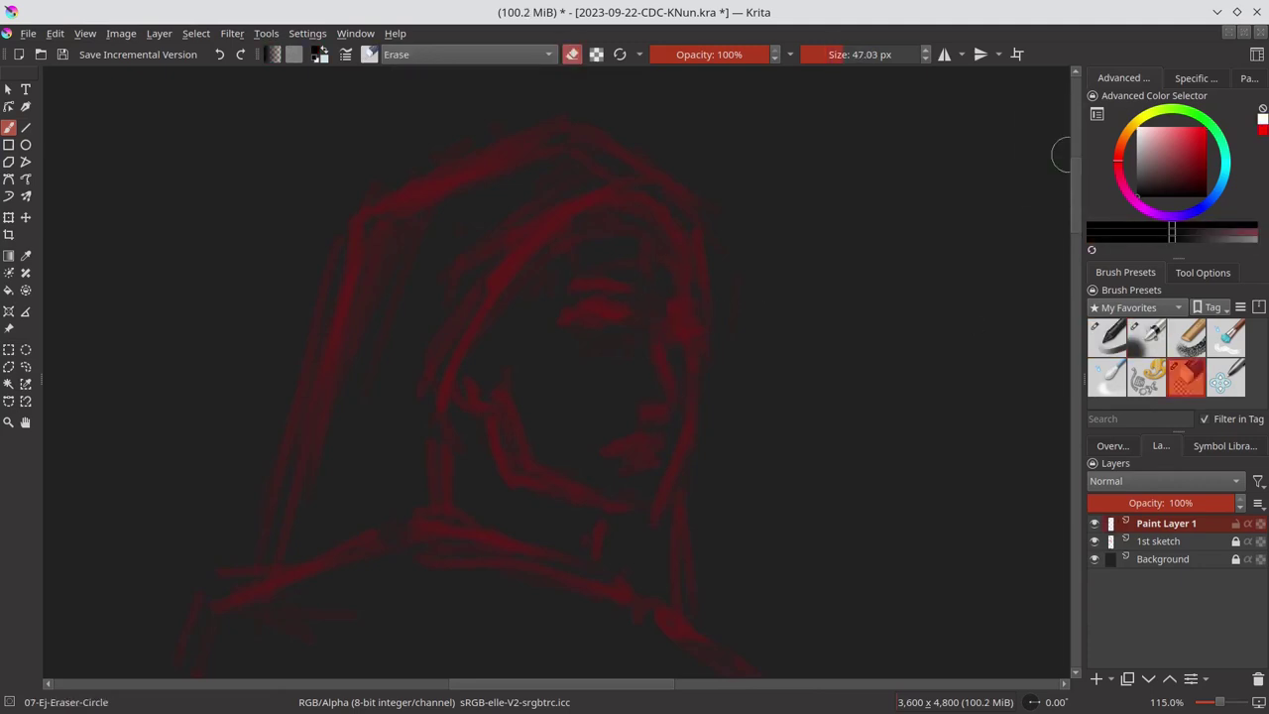
left_click(1161, 558)
left_click(231, 33)
left_click(552, 287)
key("ctrl+alt+s")
left_click(1166, 523)
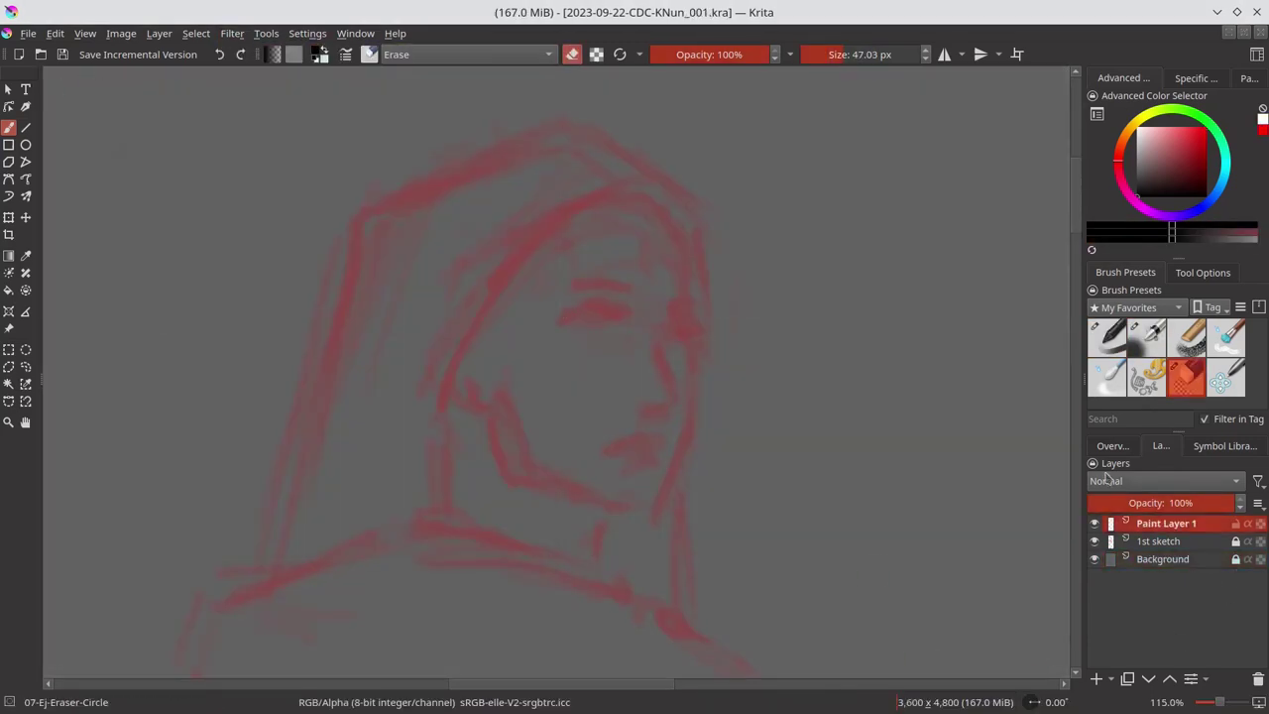
left_click(1107, 336)
Step: Ink the nose, eyebrow and both eyes, erasing stray marks under the left eye
mouse_move(675, 304)
left_mouse_down()
mouse_move(662, 381)
mouse_move(677, 406)
mouse_move(635, 396)
left_mouse_up()
left_click_drag(676, 309, 693, 308)
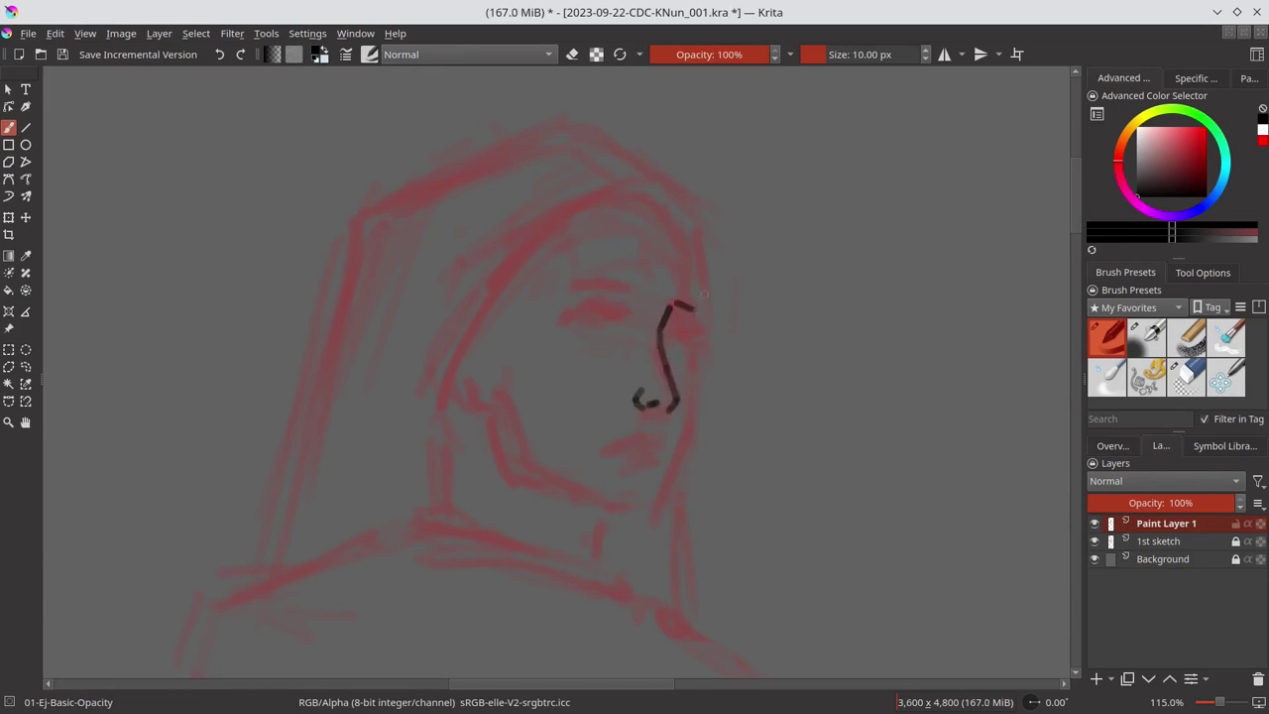
mouse_move(570, 288)
left_mouse_down()
mouse_move(626, 286)
mouse_move(691, 239)
left_mouse_up()
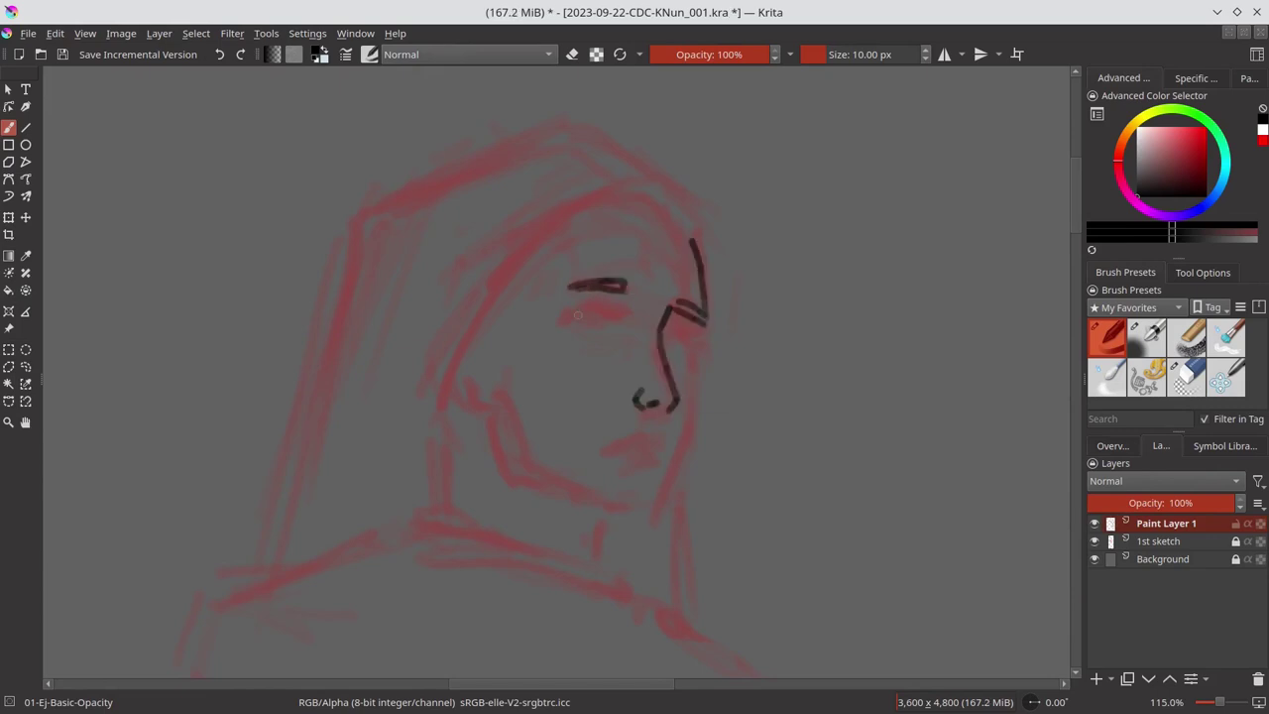
left_click_drag(567, 315, 622, 303)
left_click_drag(662, 335, 696, 331)
mouse_move(591, 309)
left_mouse_down()
mouse_move(693, 353)
mouse_move(618, 329)
left_mouse_up()
key("slash")
key("slash")
mouse_move(699, 342)
left_mouse_down()
mouse_move(660, 501)
mouse_move(599, 529)
left_mouse_up()
Step: Ink the jaw, chin, mouth, both sides of the neck and two collar lines
mouse_move(605, 435)
left_mouse_down()
mouse_move(644, 424)
mouse_move(666, 436)
mouse_move(658, 462)
left_mouse_up()
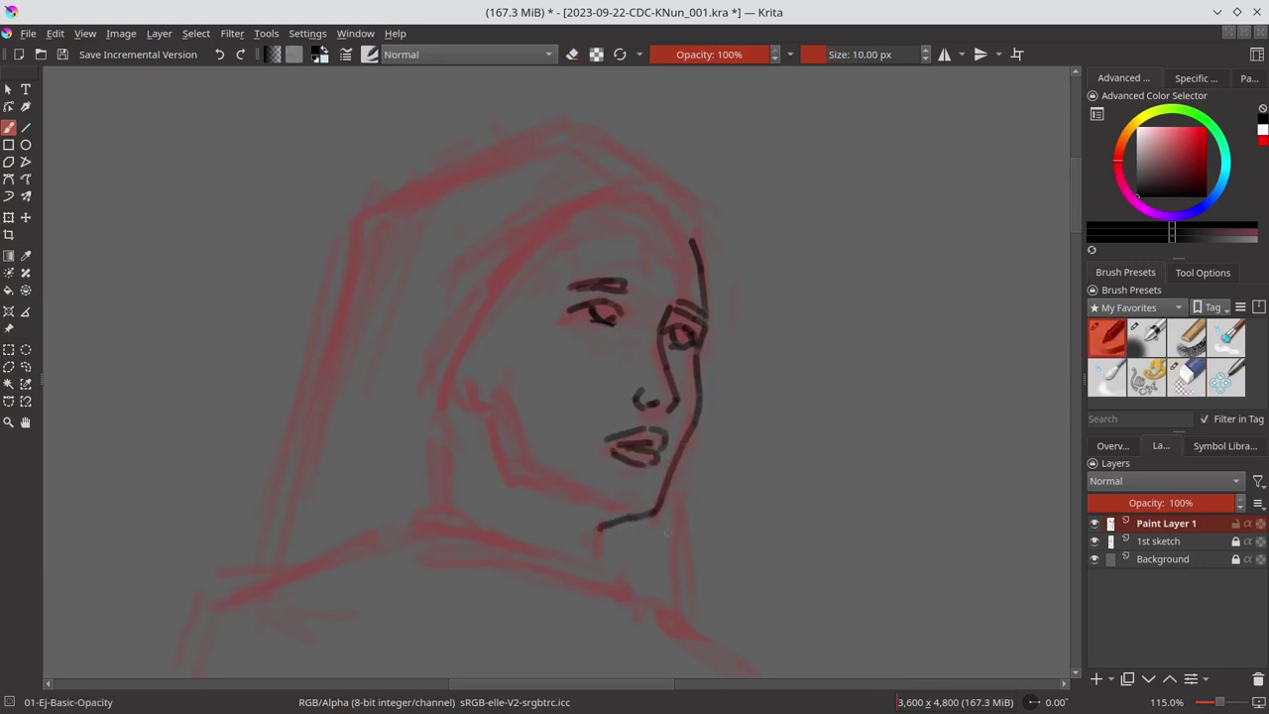
left_click_drag(596, 527, 605, 551)
left_click_drag(428, 539, 587, 539)
left_click_drag(466, 543, 607, 579)
left_click_drag(442, 444, 440, 518)
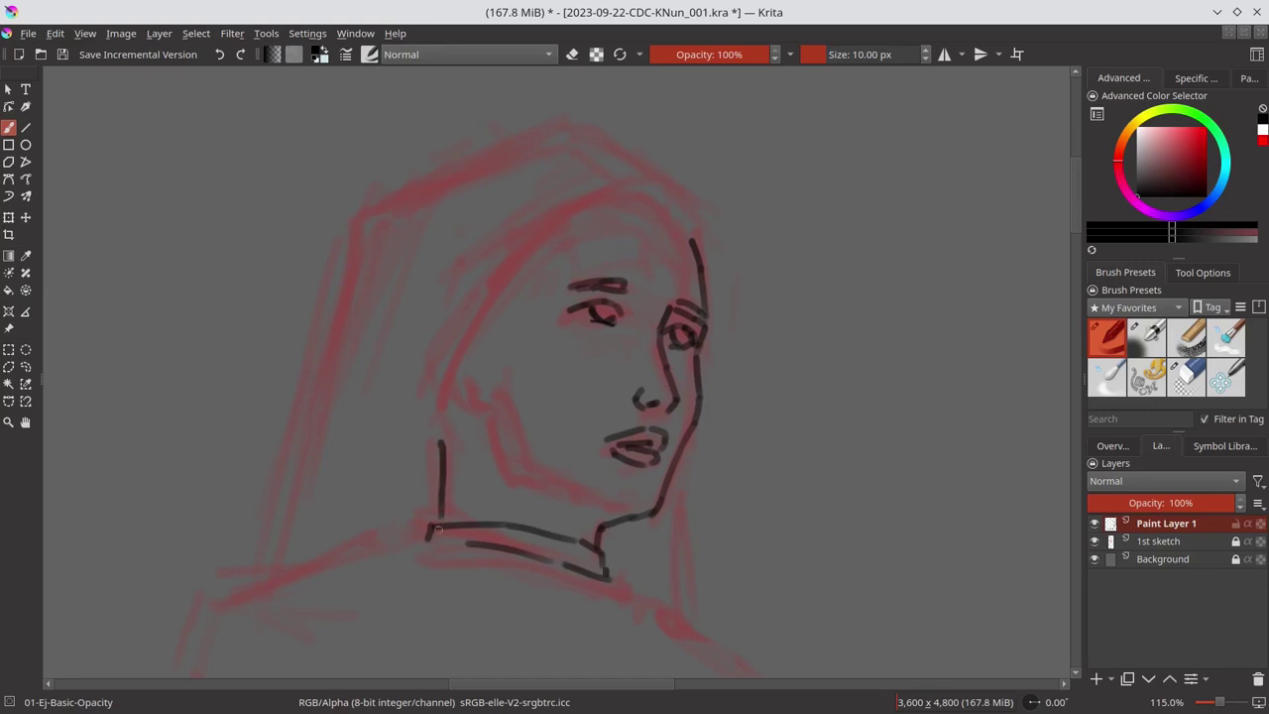
mouse_move(480, 398)
left_mouse_down()
mouse_move(590, 496)
mouse_move(466, 401)
left_mouse_up()
mouse_move(542, 250)
left_mouse_down()
mouse_move(607, 220)
mouse_move(693, 239)
left_mouse_up()
Step: Ink the top of the head and the inner, outer, top and right veil outlines
mouse_move(575, 210)
left_mouse_down()
mouse_move(622, 195)
mouse_move(698, 259)
left_mouse_up()
left_click_drag(549, 245, 438, 403)
mouse_move(579, 206)
left_mouse_down()
mouse_move(432, 391)
mouse_move(426, 470)
left_mouse_up()
mouse_move(404, 412)
left_mouse_down()
mouse_move(439, 296)
mouse_move(492, 220)
left_mouse_up()
mouse_move(493, 212)
left_mouse_down()
mouse_move(567, 177)
mouse_move(664, 175)
mouse_move(707, 247)
left_mouse_up()
left_click_drag(472, 202, 627, 137)
left_click_drag(585, 144, 654, 167)
mouse_move(424, 247)
left_mouse_down()
mouse_move(392, 335)
mouse_move(389, 484)
left_mouse_up()
key("ctrl+z")
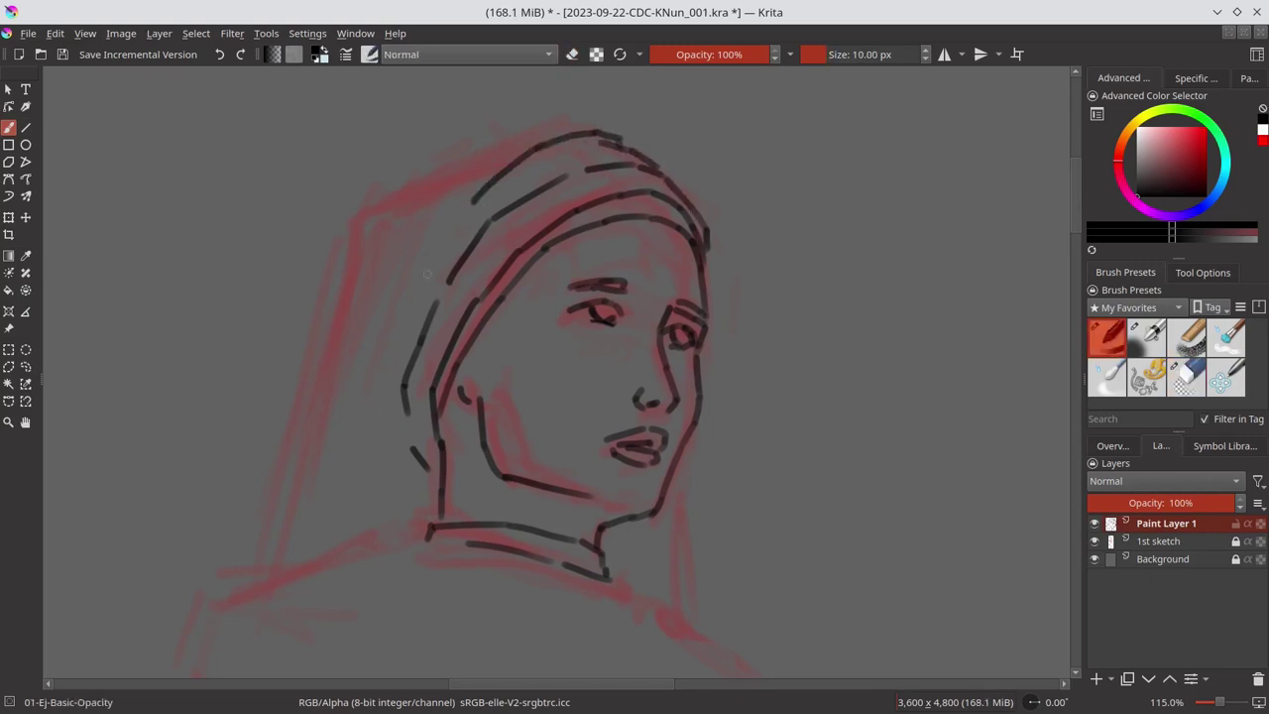
Step: Ink the left veil lines and folds, erasing part of the lowest stroke
left_click_drag(424, 268, 397, 501)
left_click_drag(403, 448, 432, 483)
left_click_drag(388, 293, 382, 432)
left_click_drag(420, 202, 377, 268)
left_click_drag(373, 204, 327, 297)
mouse_move(330, 295)
left_mouse_down()
mouse_move(287, 525)
mouse_move(297, 482)
left_mouse_up()
left_click(1185, 377)
key("slash")
Step: Extend the left veil and top arc outlines, add a line beside the neck, and save
left_click_drag(315, 380, 260, 595)
left_click_drag(411, 182, 369, 220)
left_click_drag(408, 204, 595, 127)
key("slash")
key("slash")
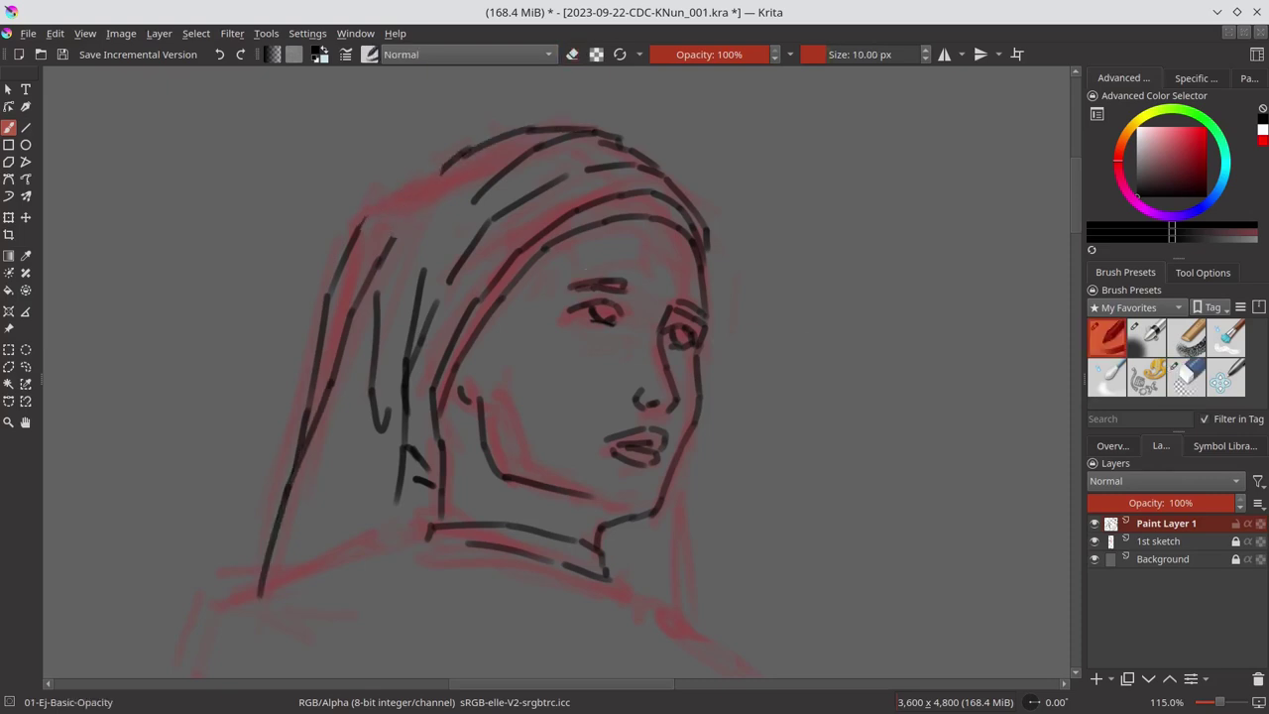
left_click_drag(359, 224, 485, 141)
left_click_drag(672, 471, 687, 623)
key("slash")
left_click_drag(418, 174, 315, 361)
key("slash")
key("ctrl+s")
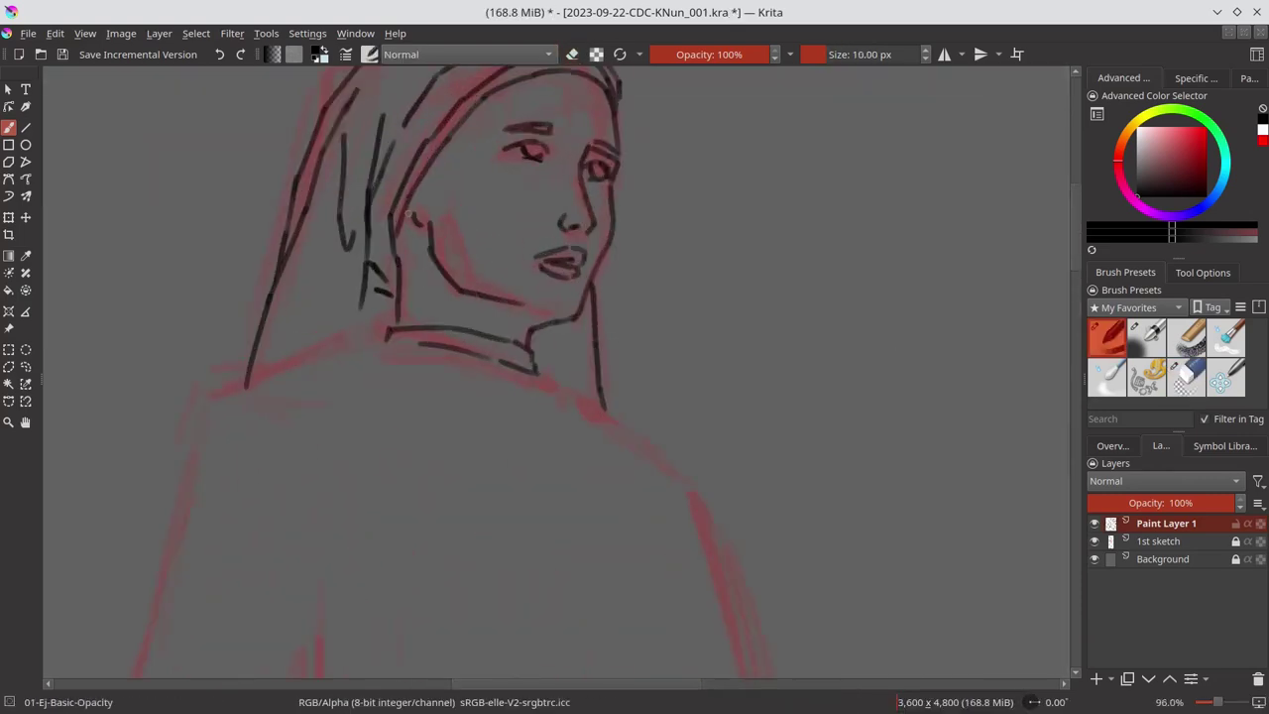
Step: Ink the cape's shoulder line, hem and a vertical fold
key("minus")
key("plus")
mouse_move(463, 363)
left_mouse_down()
mouse_move(555, 309)
mouse_move(624, 296)
left_mouse_up()
key("slash")
left_click_drag(582, 494, 458, 430)
key("slash")
left_click_drag(659, 287, 723, 335)
left_click_drag(335, 534, 431, 548)
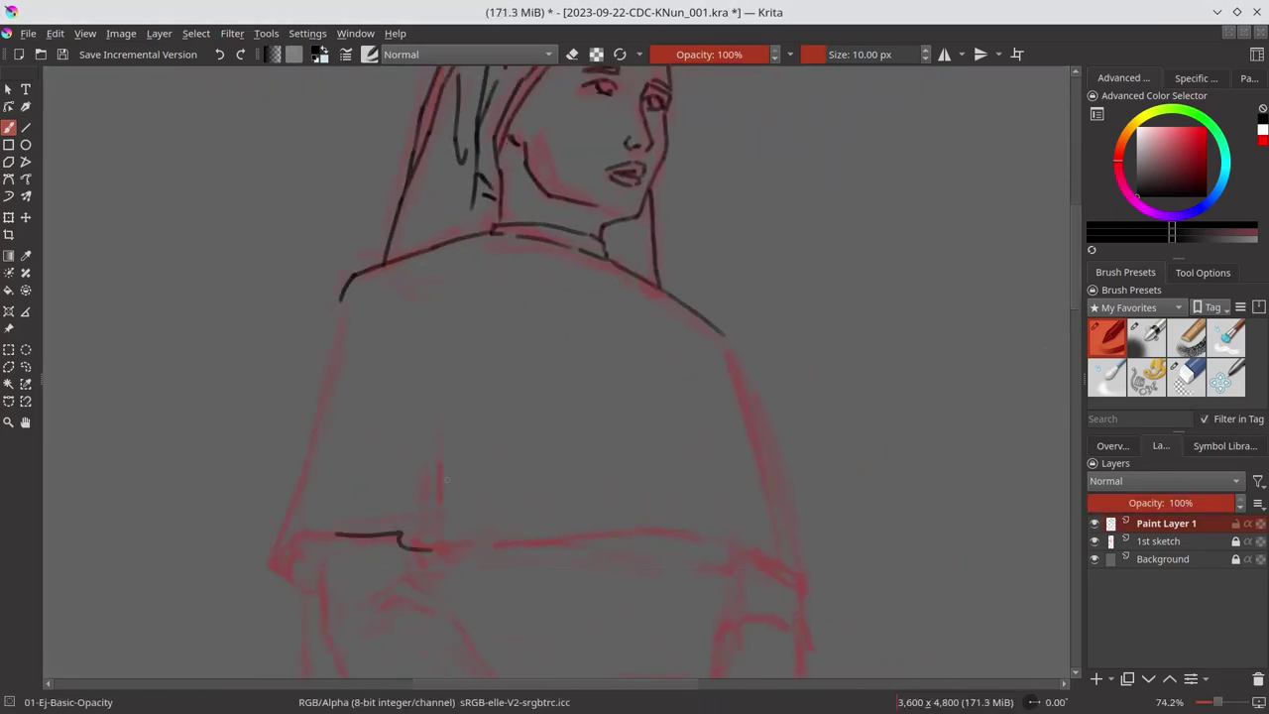
Step: Ink the cape's right shoulder edge, second fold, long bottom edge and both side edges
mouse_move(408, 462)
left_mouse_down()
mouse_move(405, 537)
mouse_move(428, 550)
mouse_move(768, 578)
left_mouse_up()
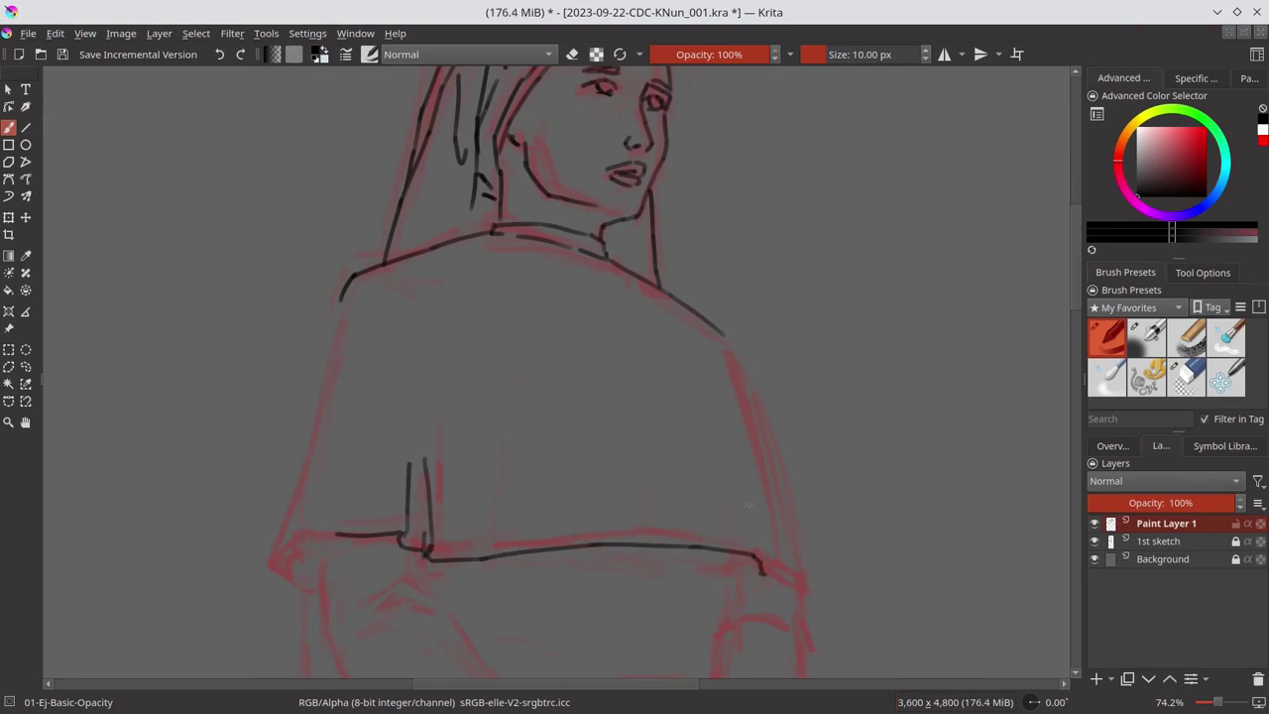
left_click_drag(760, 466, 771, 560)
left_click_drag(764, 580, 805, 588)
left_click_drag(724, 335, 805, 601)
left_click_drag(305, 493, 292, 540)
mouse_move(292, 535)
left_mouse_down()
mouse_move(337, 533)
mouse_move(271, 564)
left_mouse_up()
key("slash")
key("slash")
Step: Ink the cape's left edge, save the drawing, and add a stroke to the veil
left_click_drag(374, 193, 315, 420)
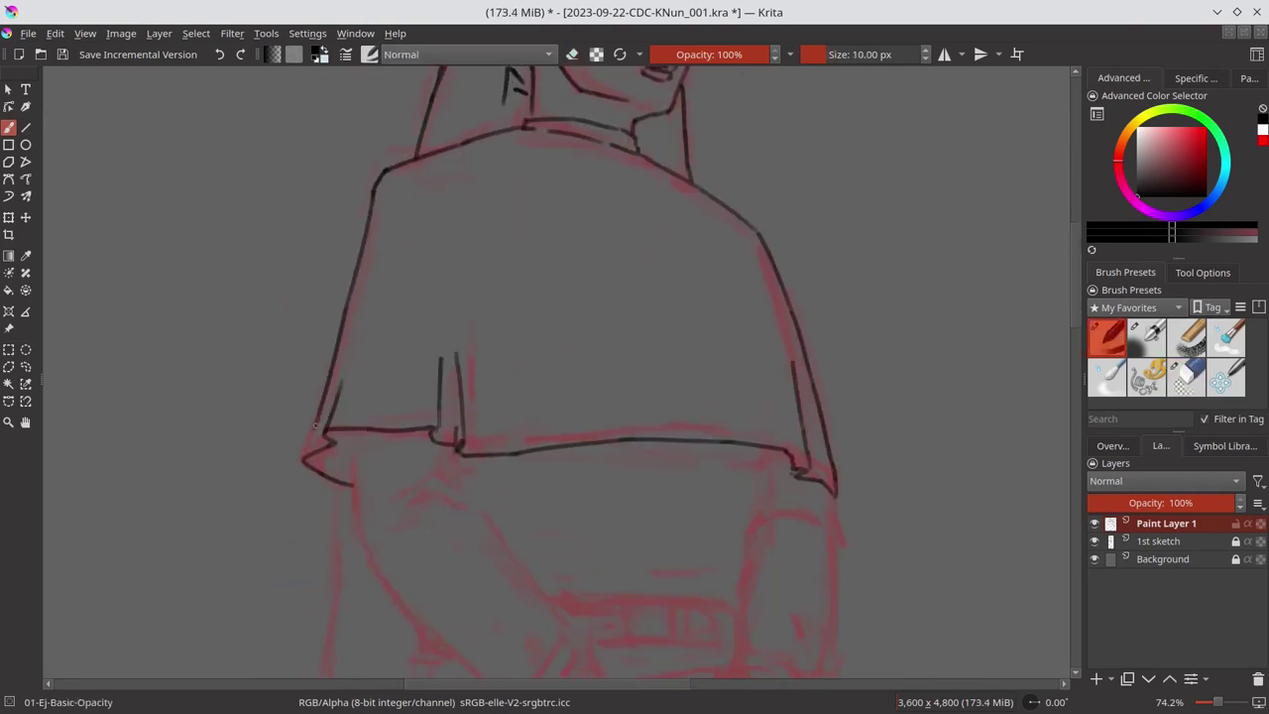
key("ctrl+s")
scroll(555, 297, "up", 5)
left_click_drag(496, 173, 474, 347)
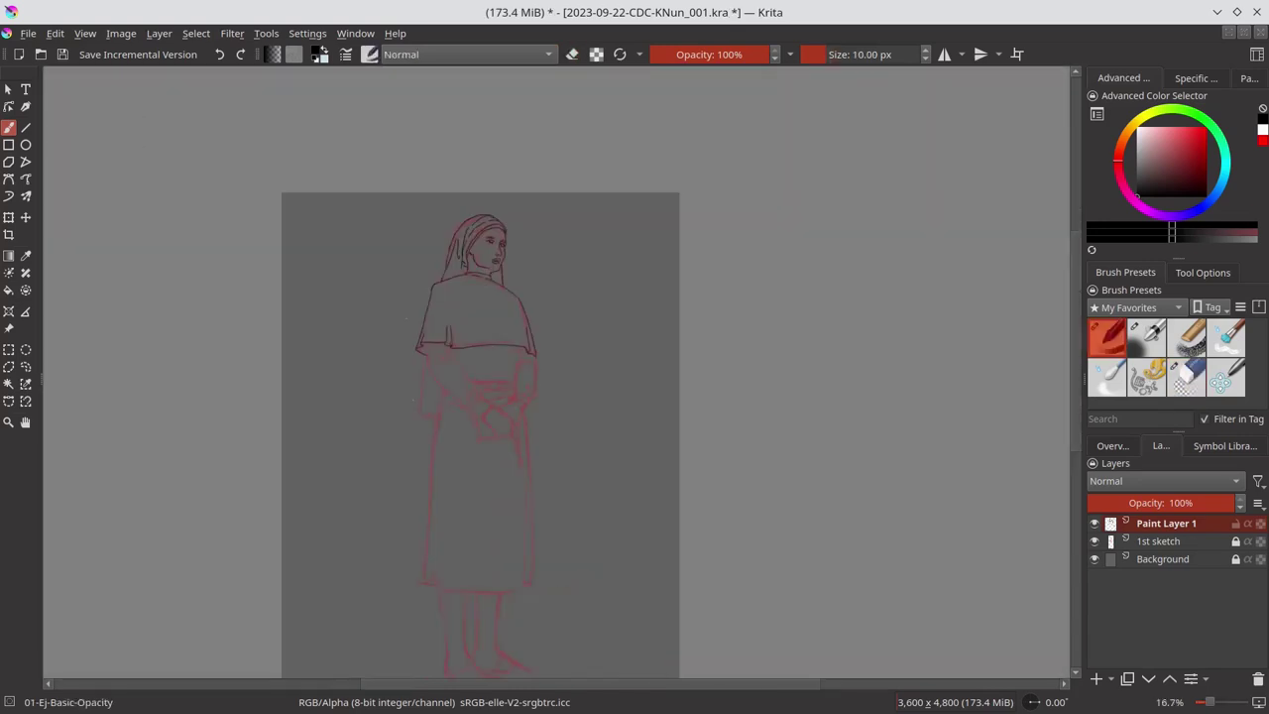
Step: Save, show the canvas Overview, and return to the Basic-Opacity inking brush
key("ctrl+s")
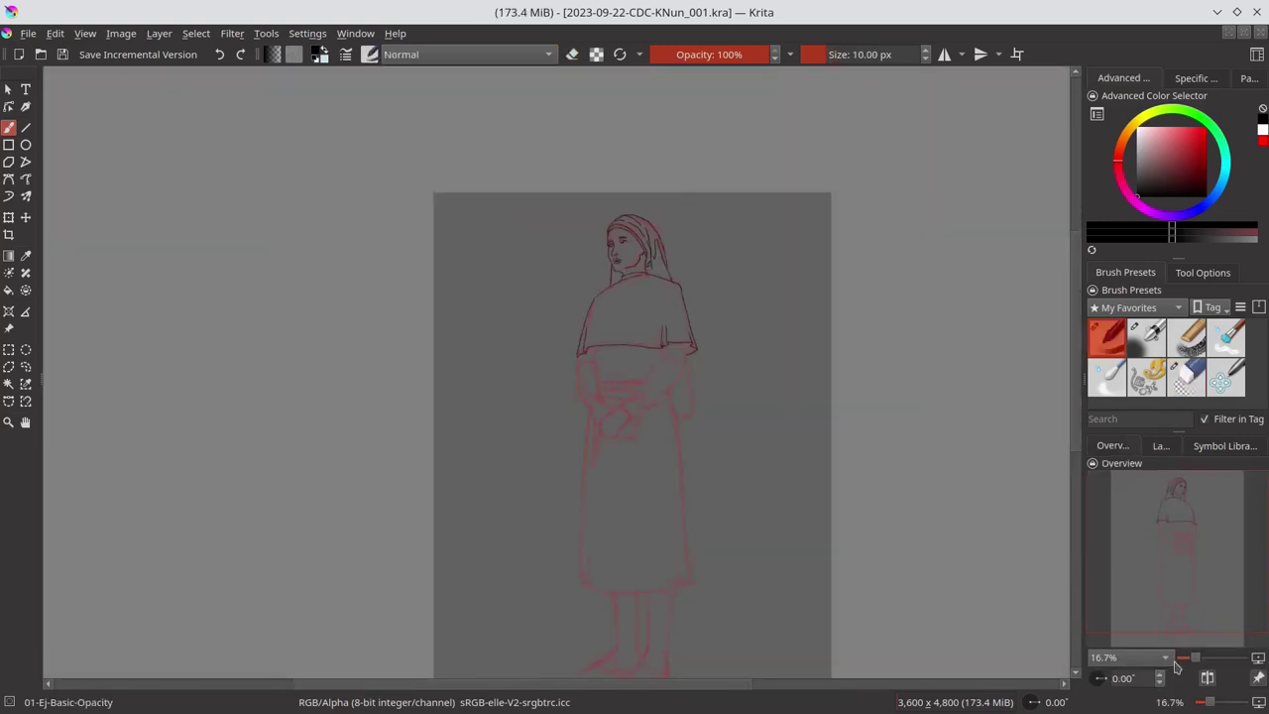
left_click(1185, 376)
scroll(748, 272, "up", 5)
left_click(1106, 337)
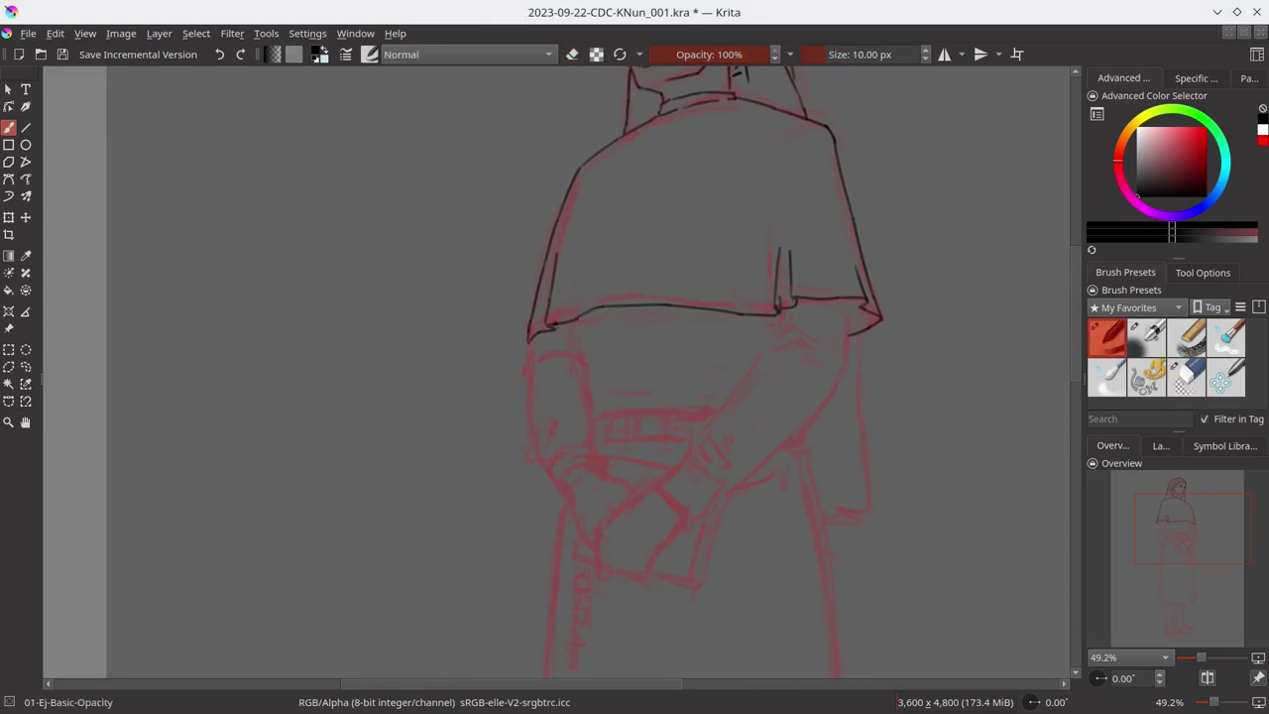
scroll(617, 397, "up", 3)
Step: Ink the clasped hands' fingers and edges plus both sleeve cuffs and forearm outlines
mouse_move(565, 439)
left_mouse_down()
mouse_move(494, 488)
mouse_move(505, 572)
left_mouse_up()
left_click_drag(583, 537, 570, 573)
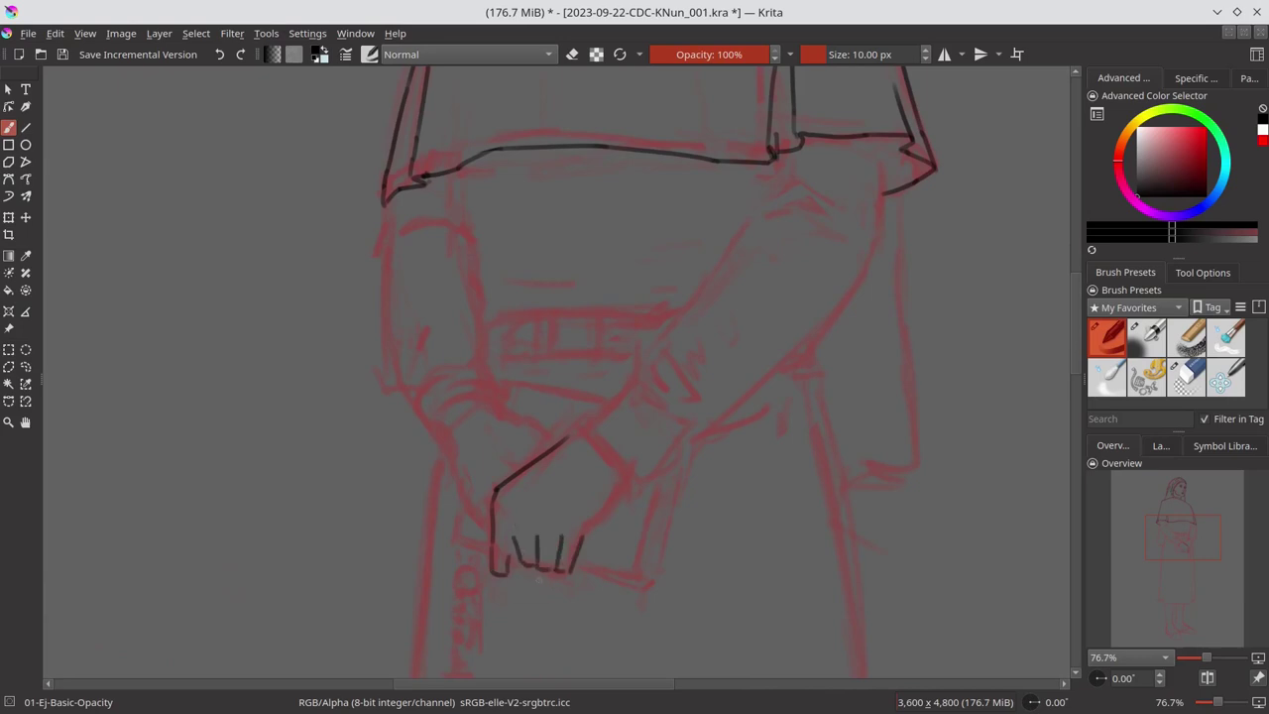
left_click_drag(495, 494, 484, 534)
left_click_drag(483, 535, 507, 573)
left_click_drag(497, 527, 501, 561)
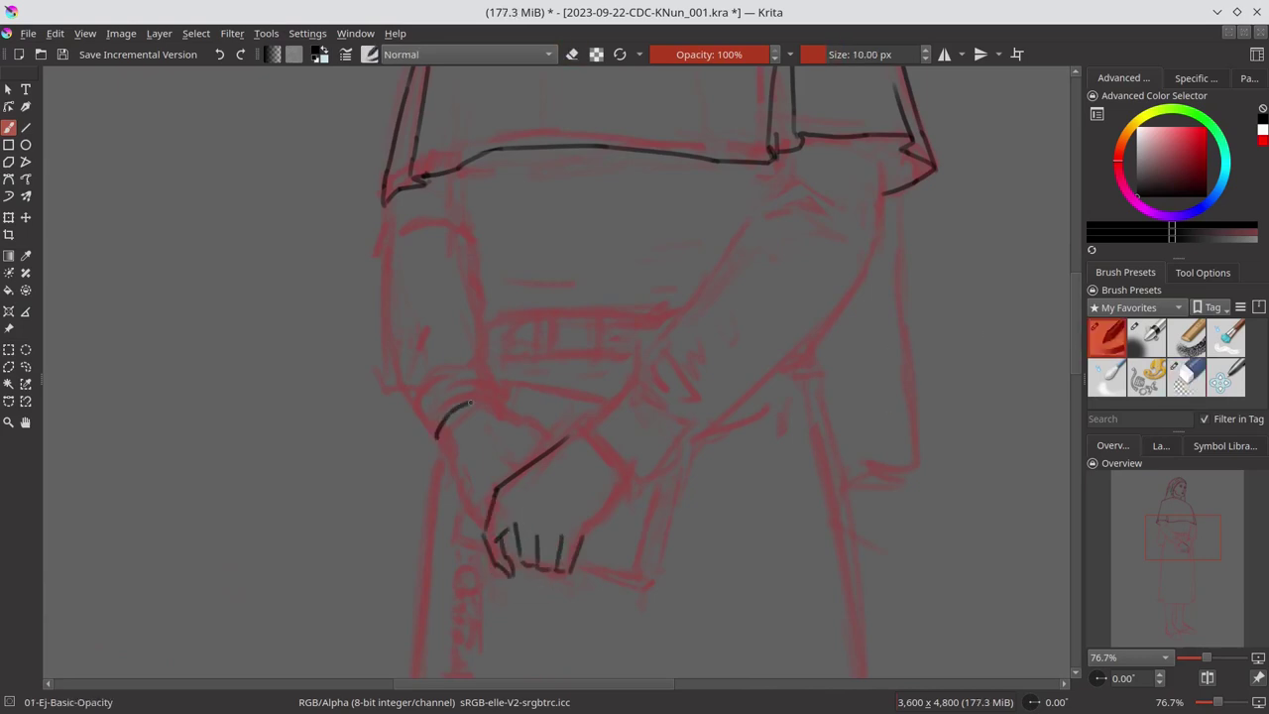
left_click_drag(488, 369, 497, 395)
left_click_drag(436, 432, 484, 525)
left_click_drag(501, 406, 543, 430)
left_click_drag(577, 547, 627, 481)
left_click_drag(586, 432, 636, 484)
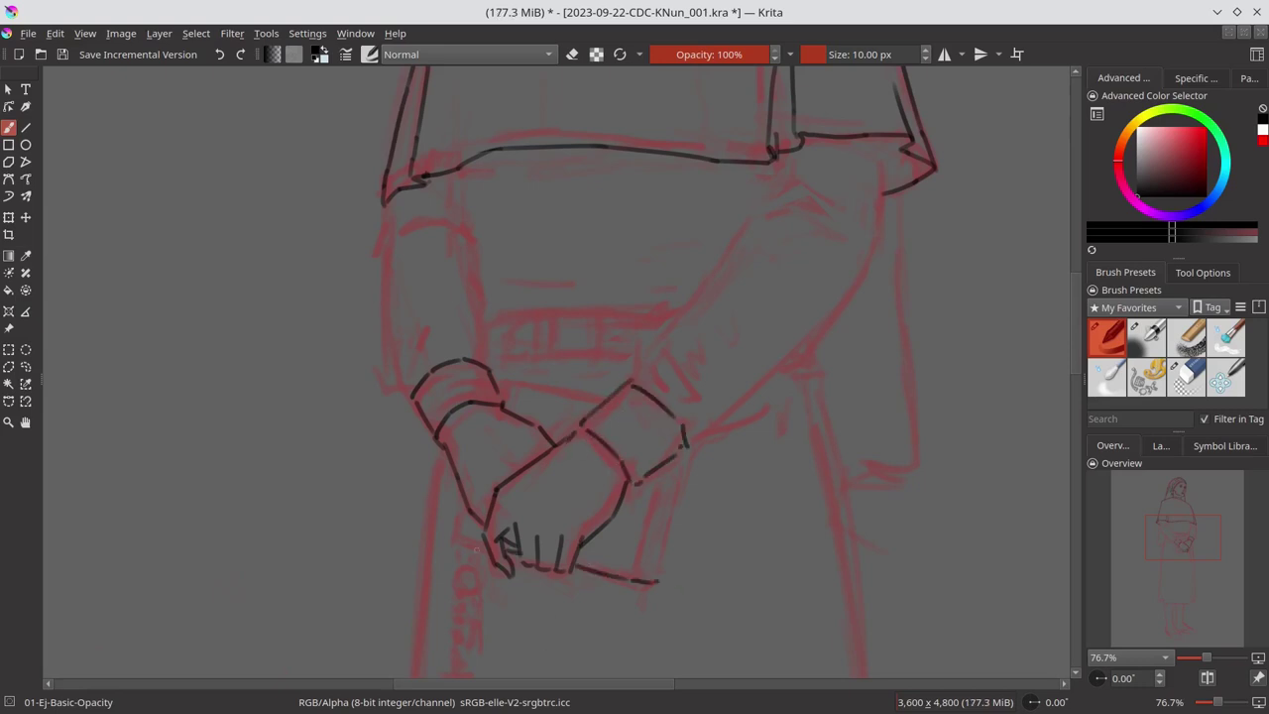
Step: Ink the book's edges and corners and a line across the hands, mirroring the view to check
left_click_drag(652, 567, 655, 624)
mouse_move(658, 479)
left_mouse_down()
mouse_move(636, 577)
mouse_move(662, 547)
left_mouse_up()
left_click_drag(697, 446, 660, 584)
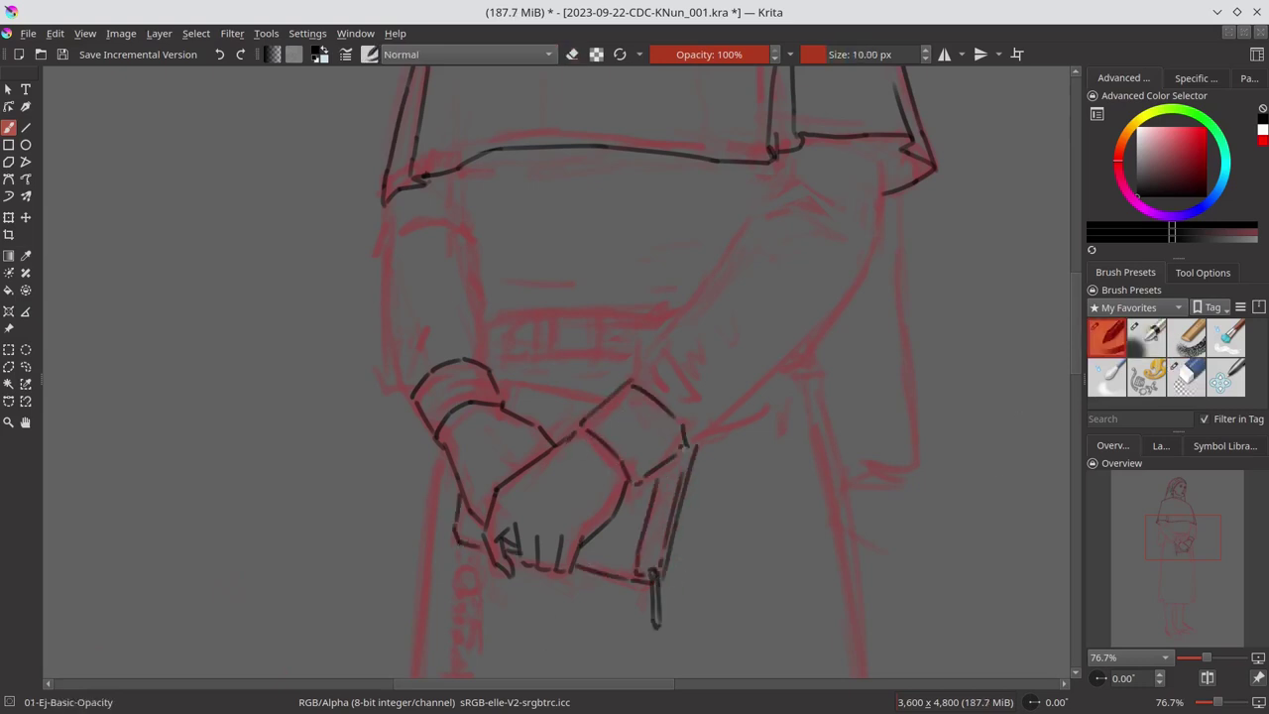
left_click_drag(505, 381, 602, 398)
key("m")
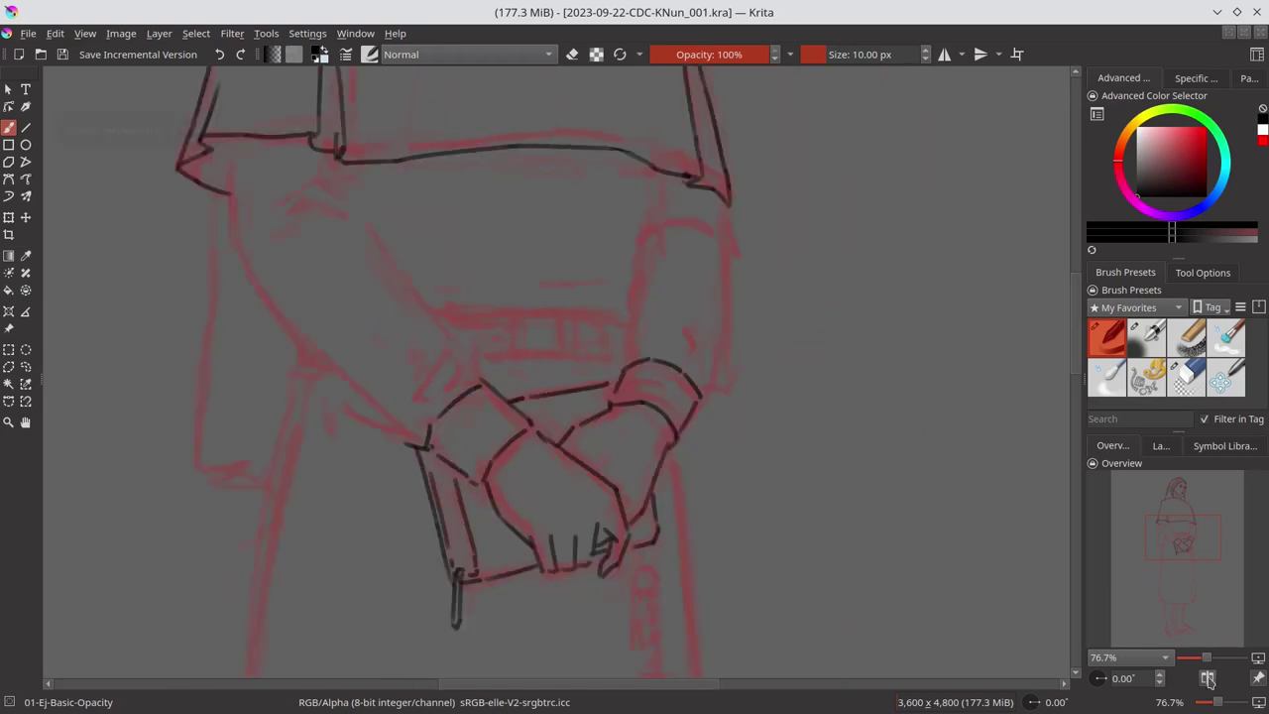
left_click_drag(512, 342, 550, 305)
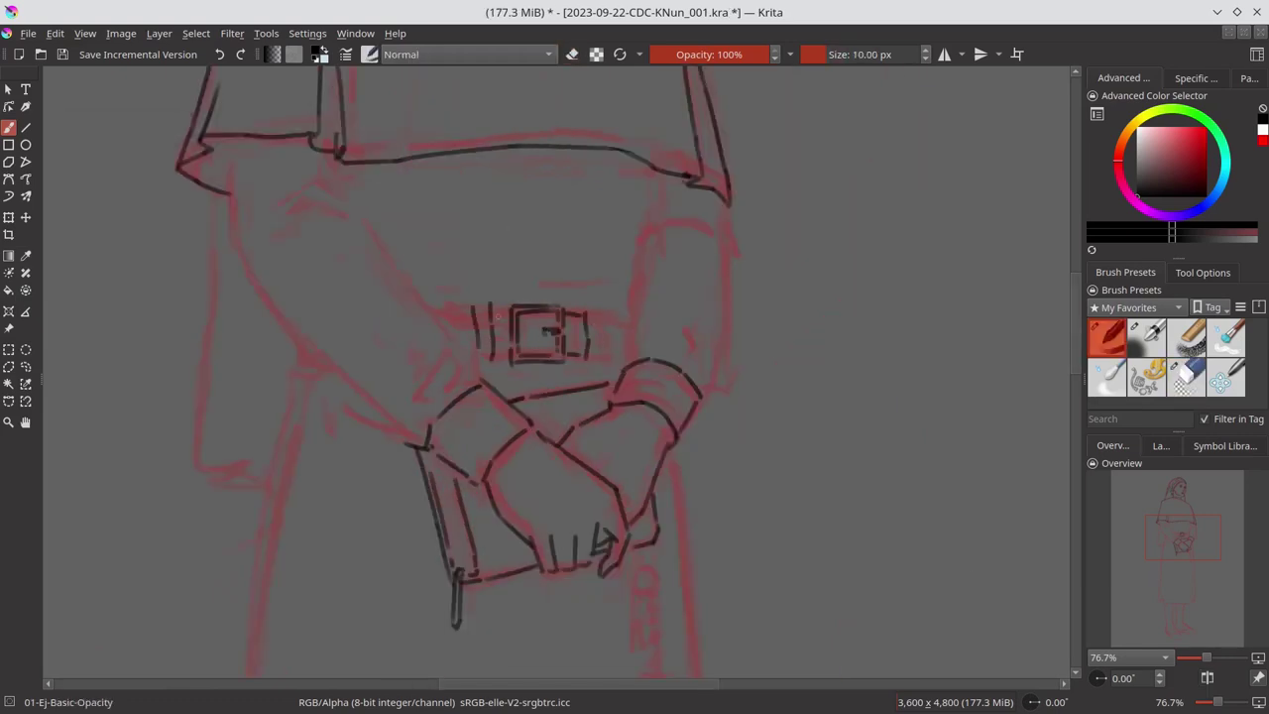
Step: Ink the belt buckle and both arm contours, then save and fit the page in view
mouse_move(606, 337)
left_mouse_down()
mouse_move(611, 365)
mouse_move(619, 355)
left_mouse_up()
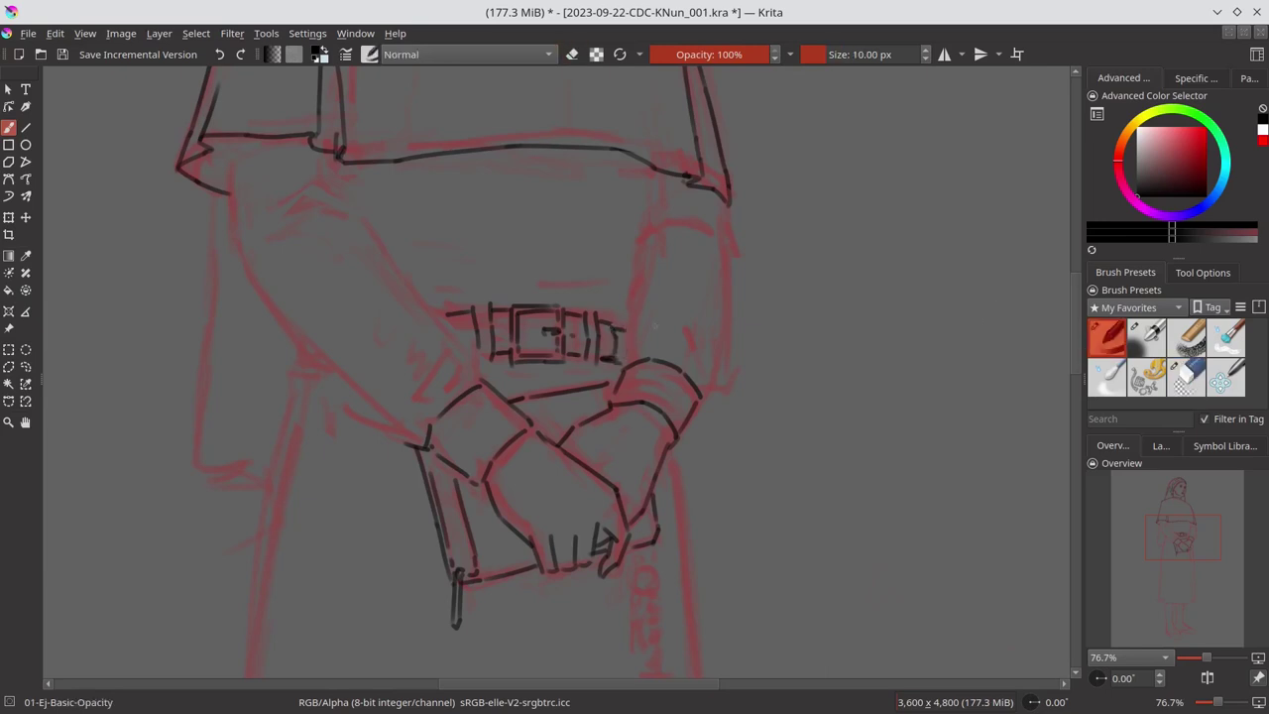
left_click_drag(728, 304, 710, 396)
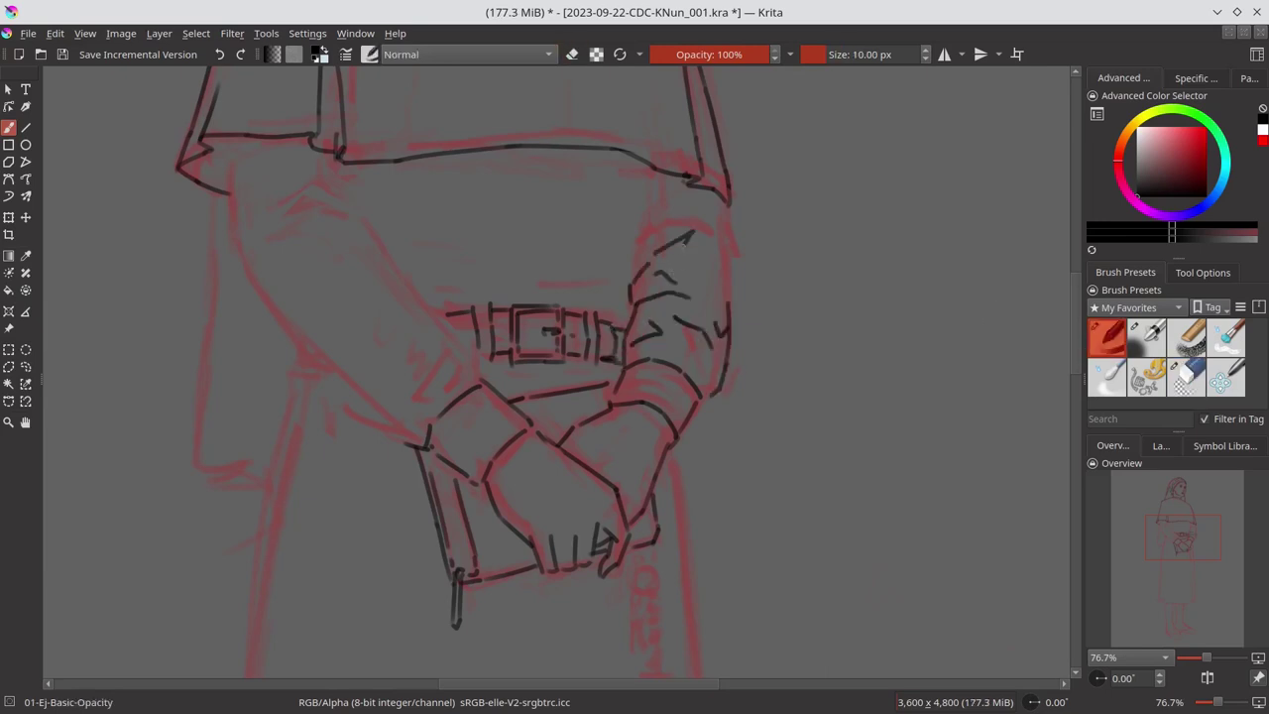
left_click_drag(724, 208, 736, 263)
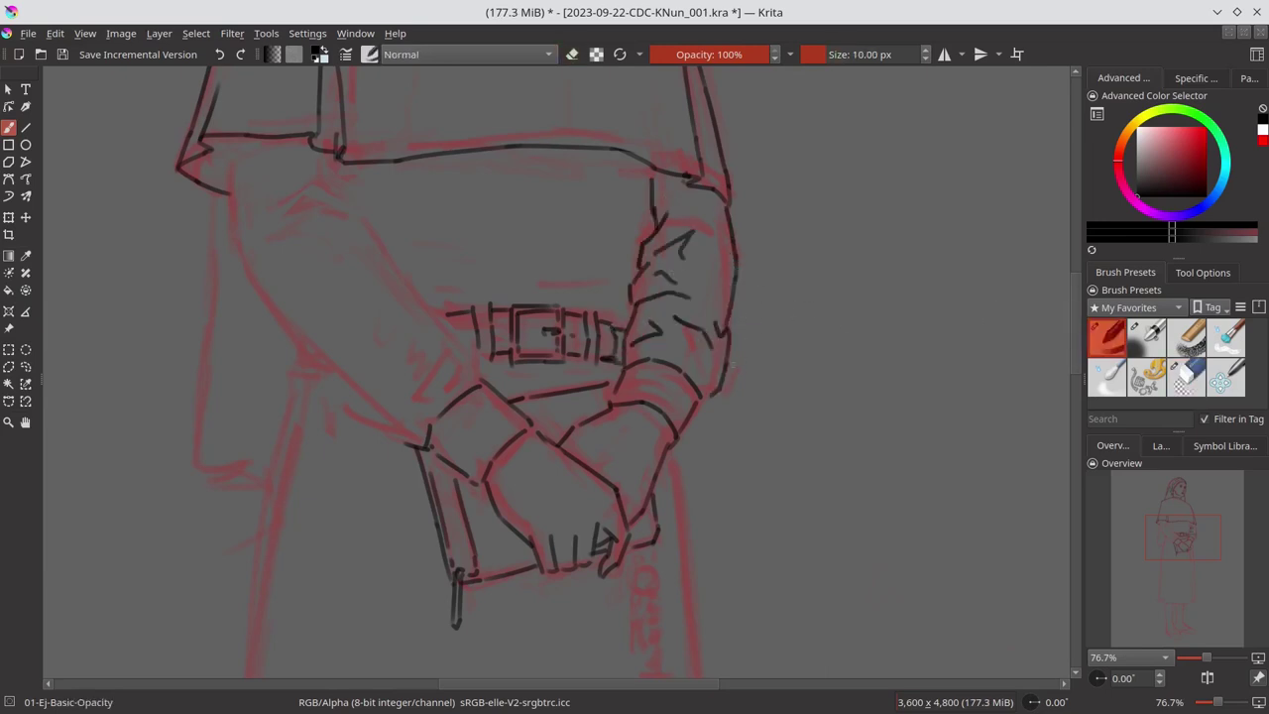
mouse_move(229, 154)
left_mouse_down()
mouse_move(325, 381)
mouse_move(426, 446)
left_mouse_up()
left_click_drag(384, 396, 388, 410)
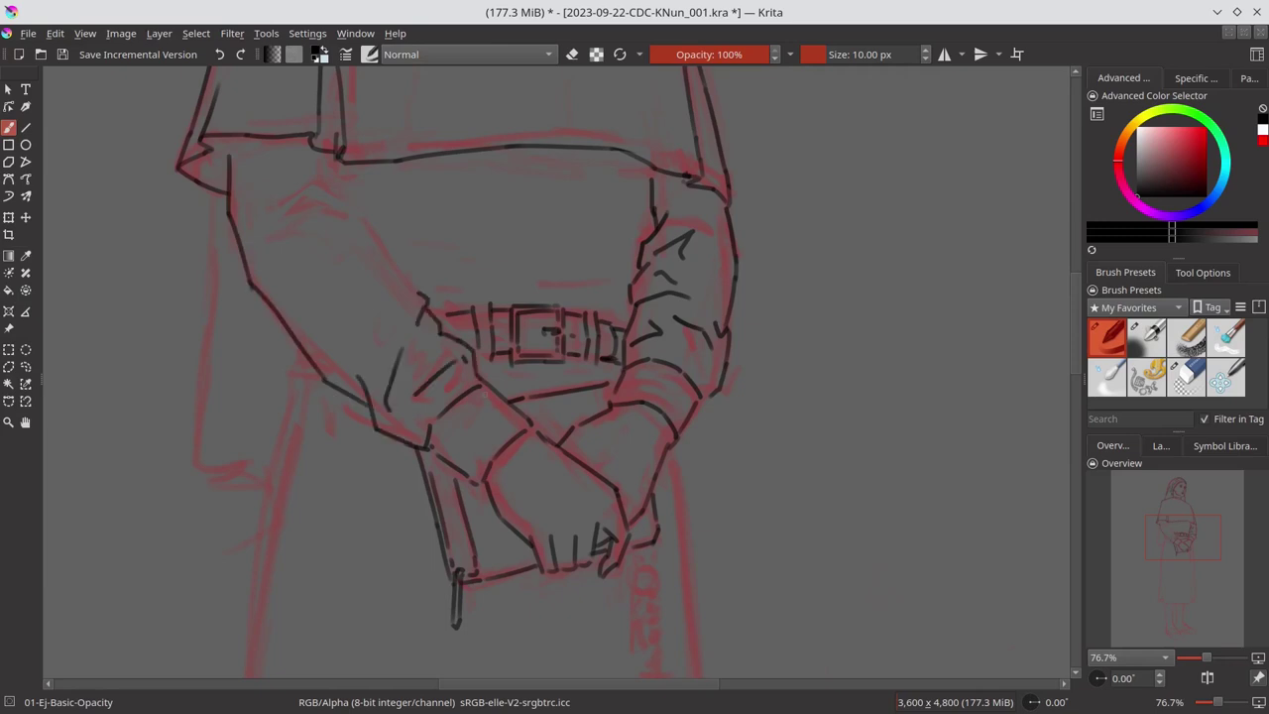
left_click_drag(304, 196, 420, 295)
key("ctrl+s")
key("2")
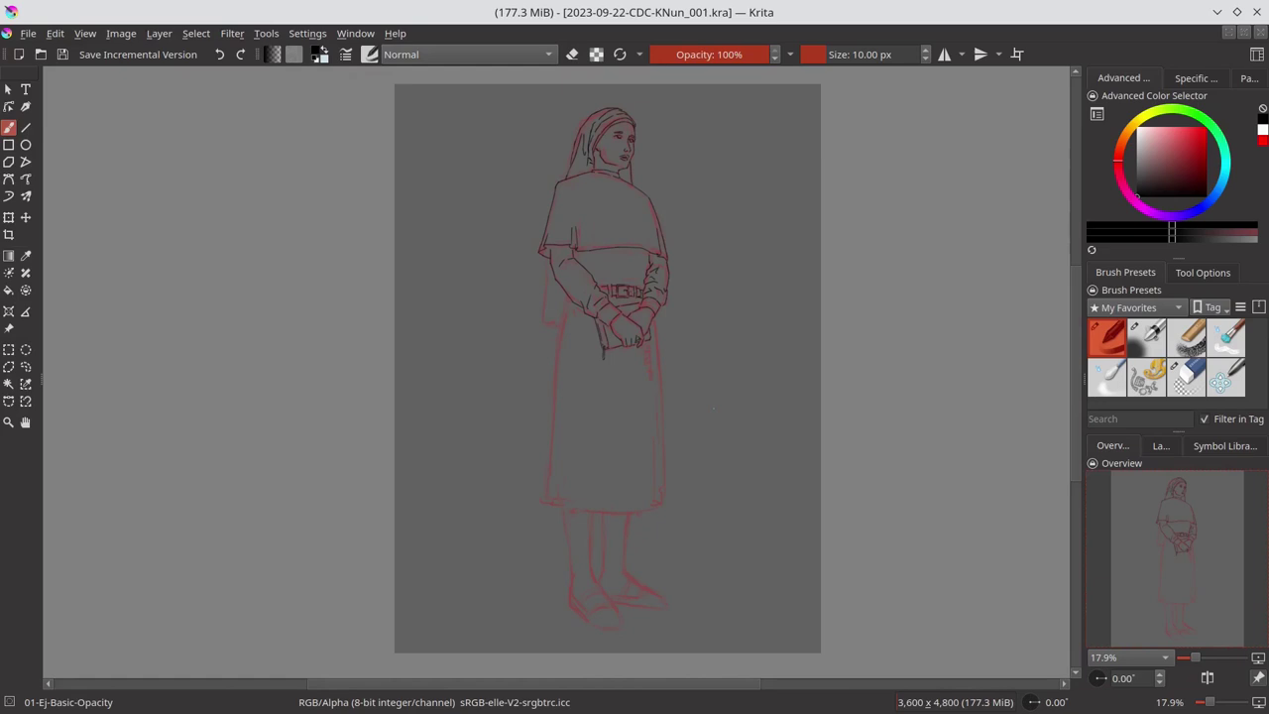
Step: Ink the rosary beads and small cross hanging below the hands
scroll(614, 495, "up", 3)
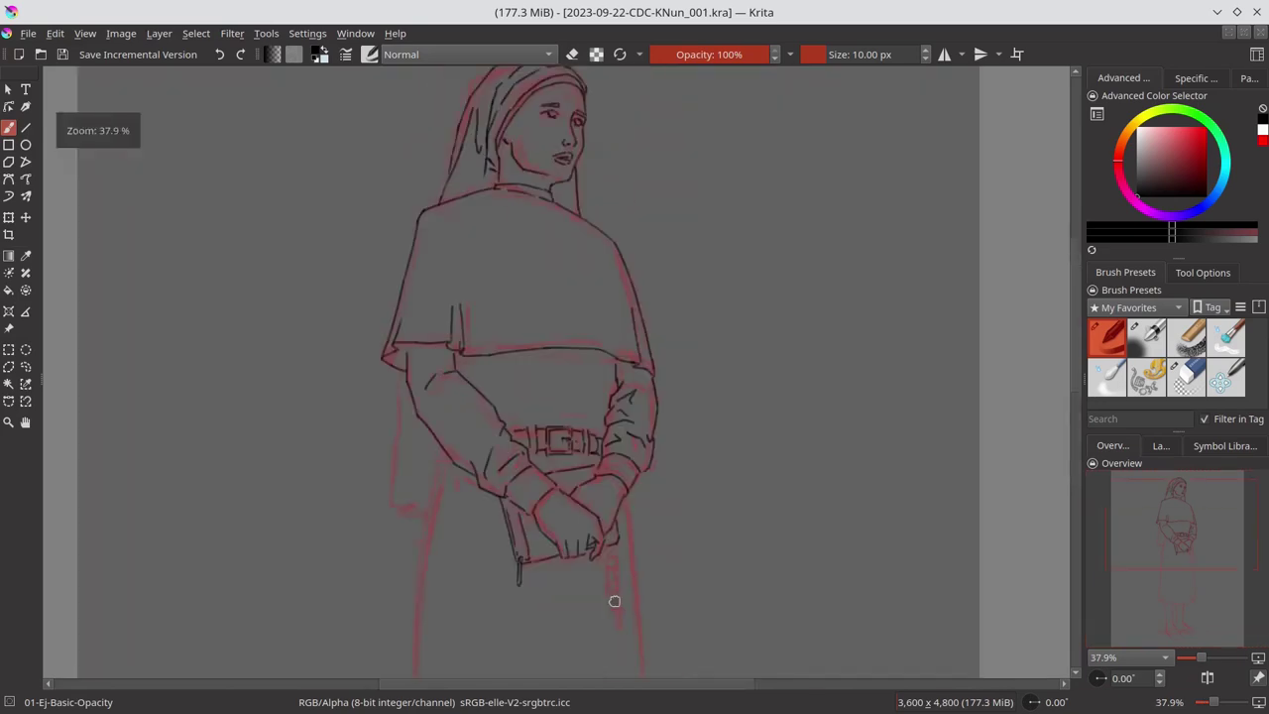
scroll(615, 495, "up", 5)
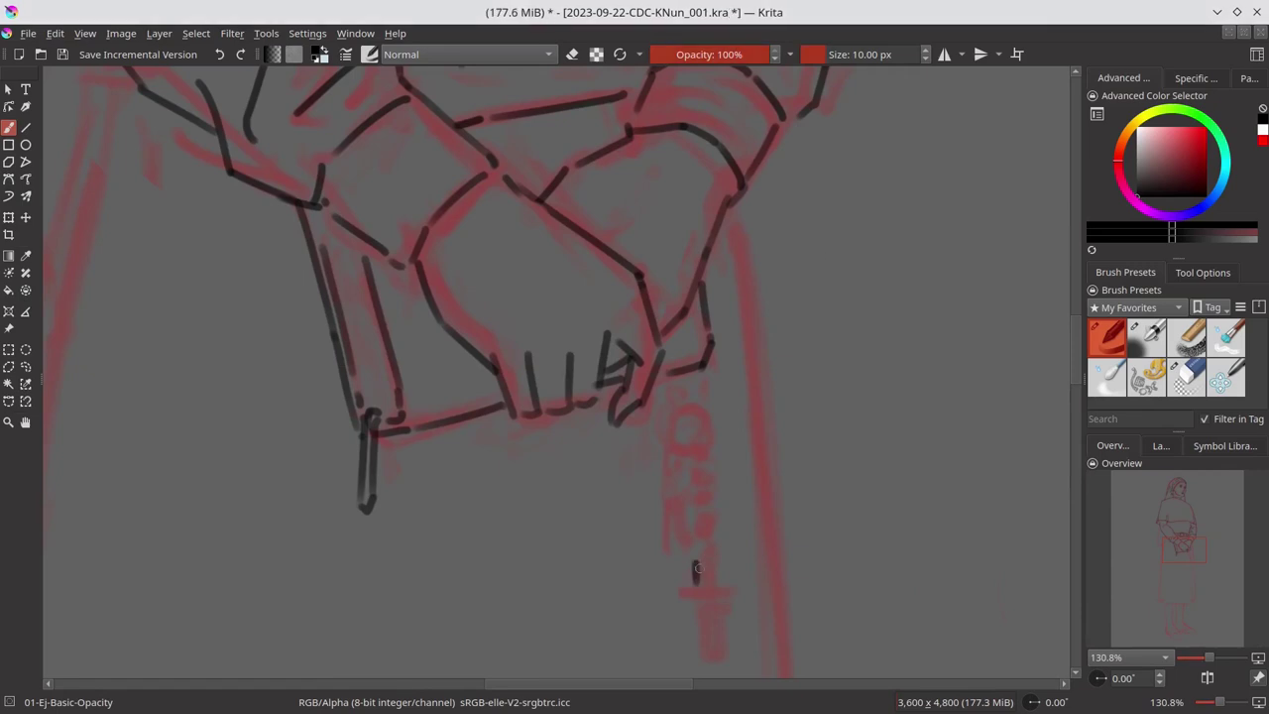
scroll(714, 402, "down", 2)
left_click_drag(710, 504, 712, 571)
left_click_drag(690, 530, 728, 535)
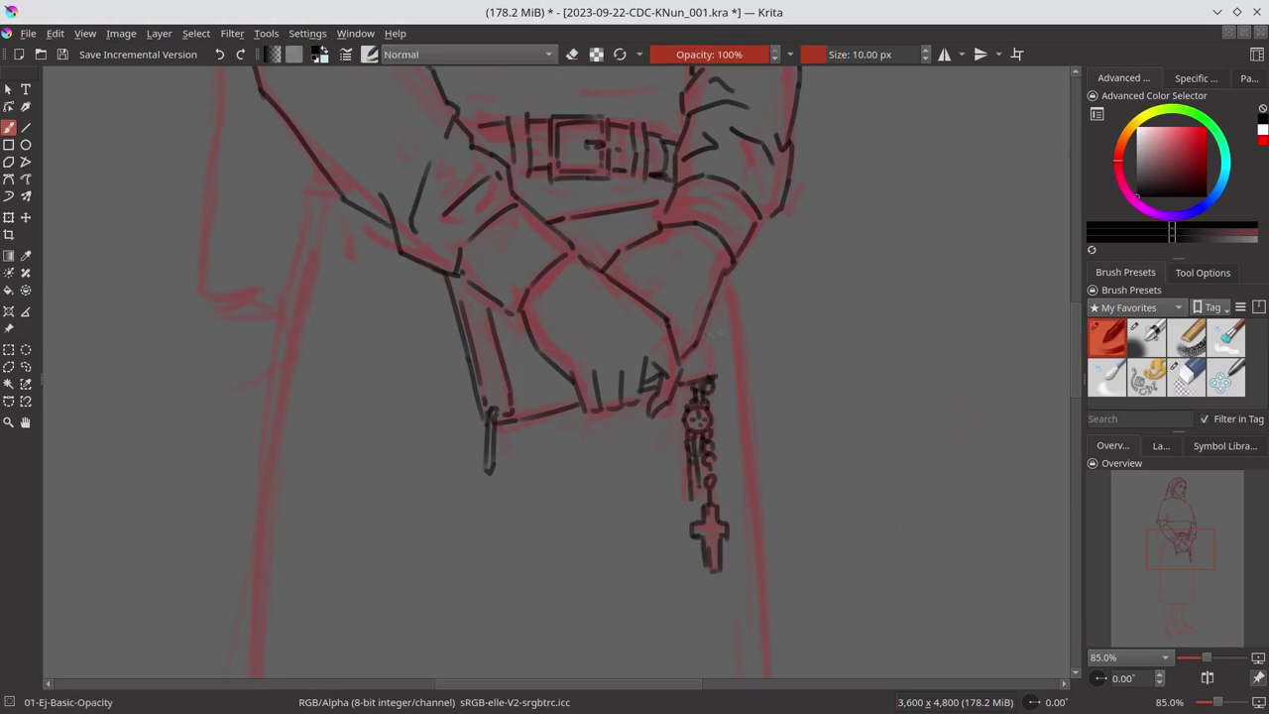
Step: Extend the book edge, ink the robe's left and right edges, and save
scroll(706, 398, "down", 2)
scroll(444, 228, "down", 1)
left_click_drag(444, 230, 419, 437)
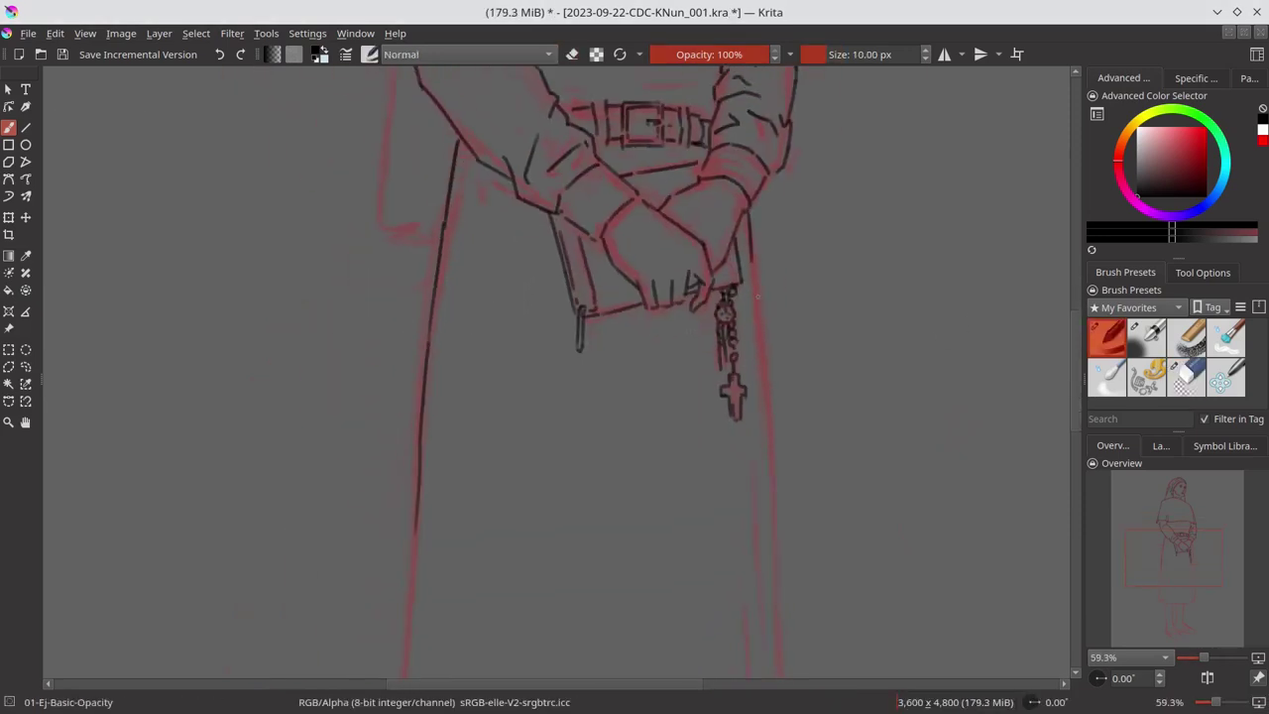
left_click_drag(751, 246, 774, 465)
scroll(479, 357, "up", 3)
left_click_drag(397, 159, 414, 375)
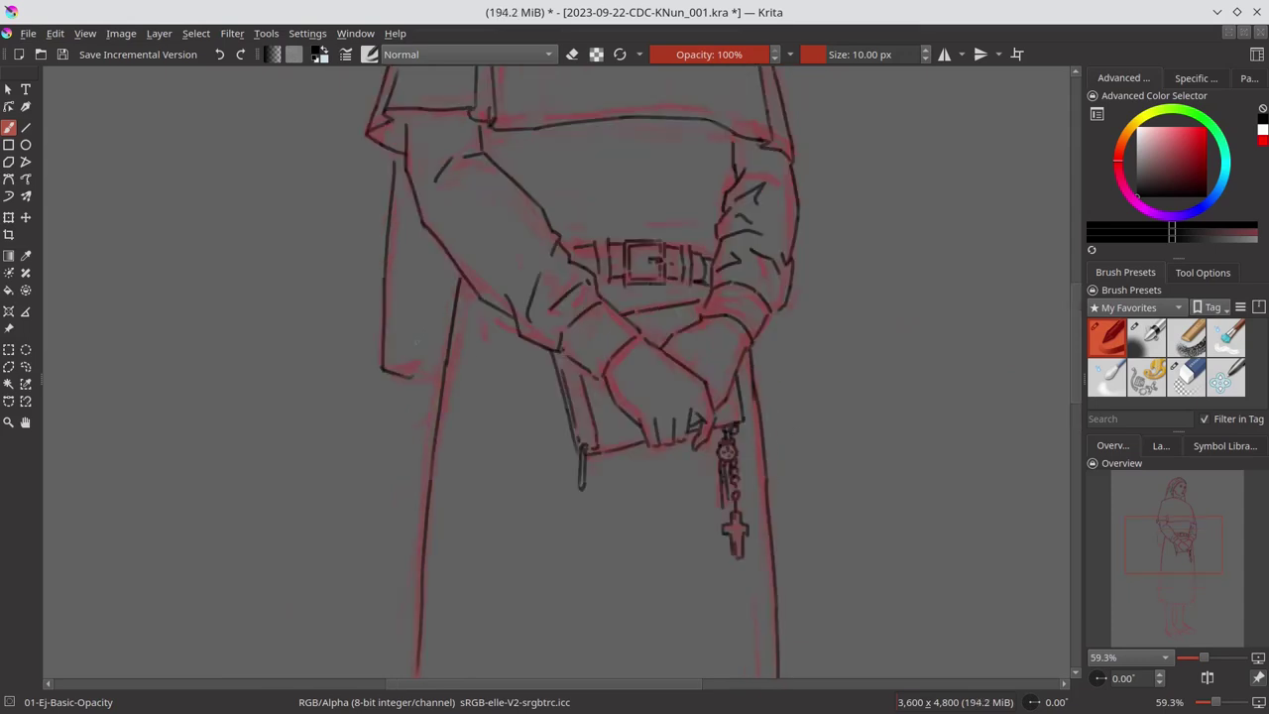
scroll(559, 377, "down", 5)
key("ctrl+s")
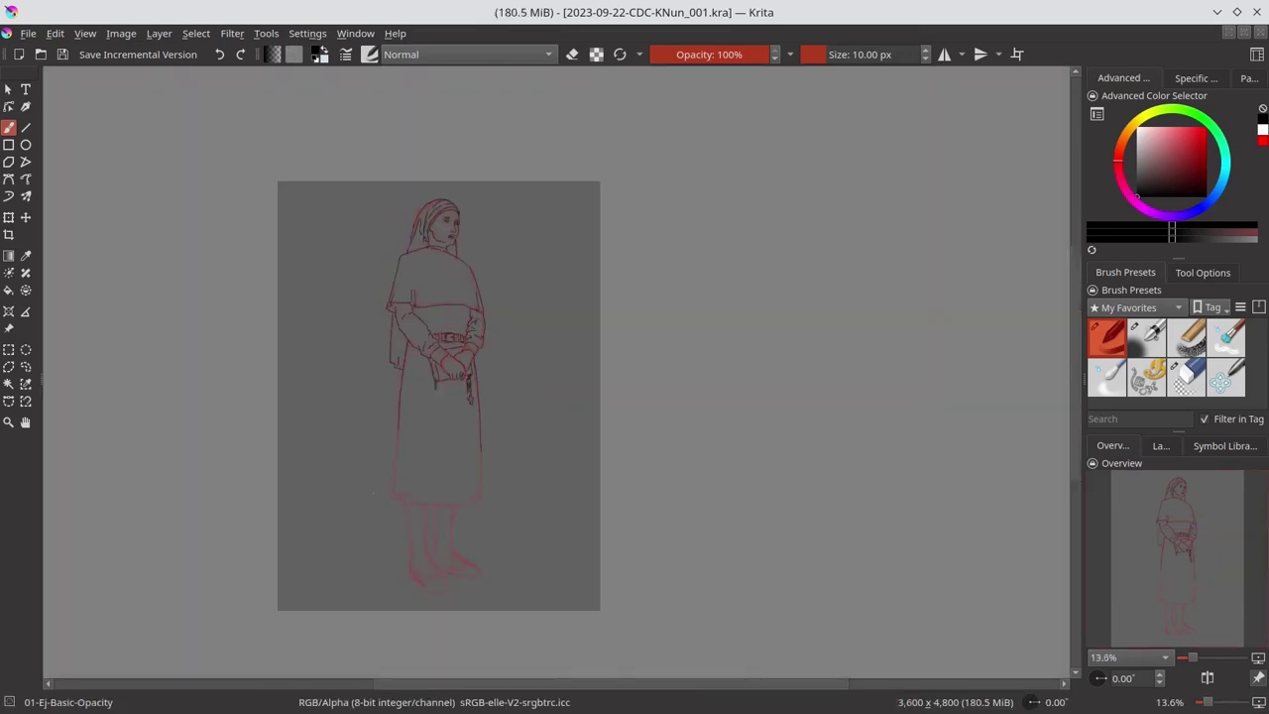
Step: Draw black contour lines down both legs over the red sketch
scroll(441, 543, "up", 3)
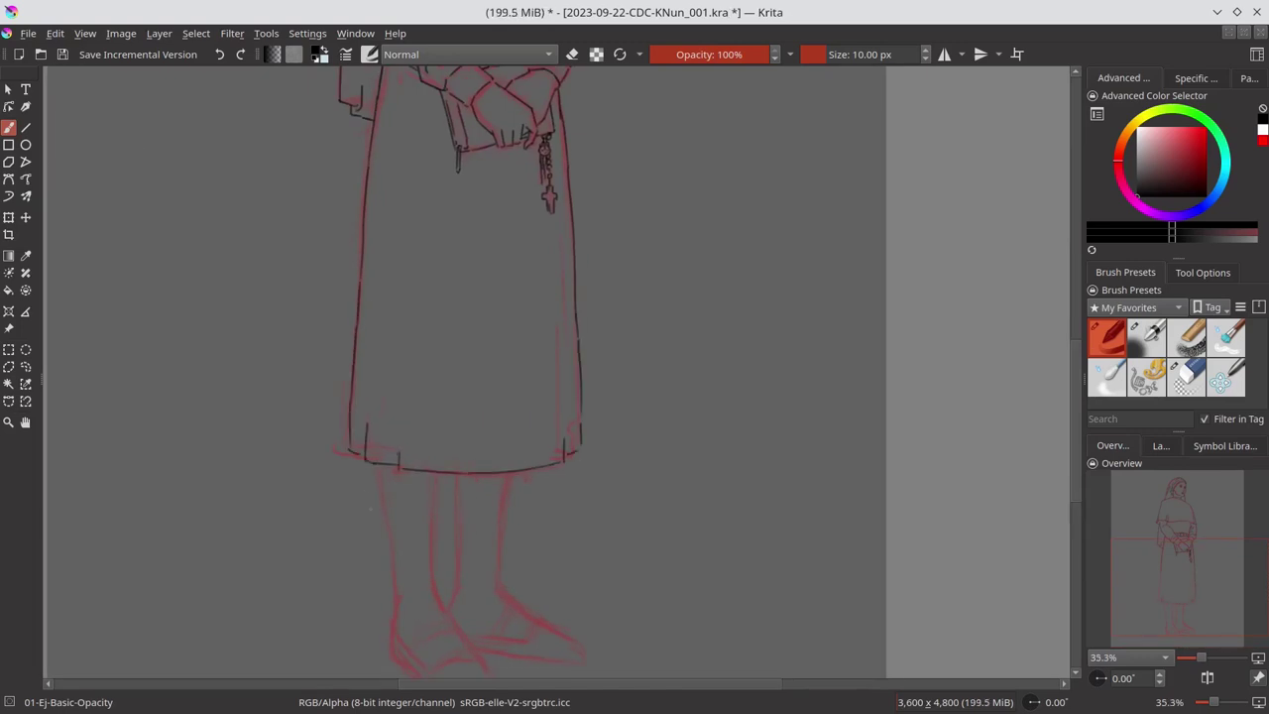
scroll(370, 509, "up", 1)
left_click_drag(360, 278, 380, 406)
left_click_drag(429, 288, 426, 418)
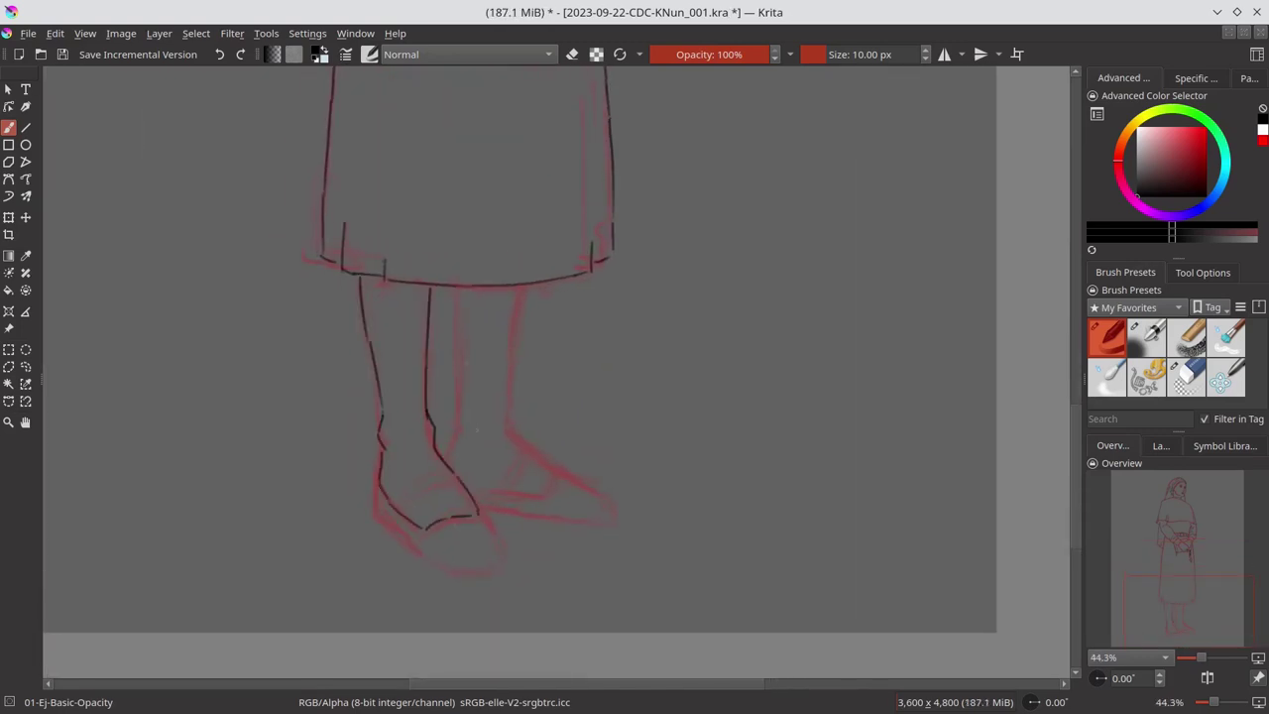
left_click_drag(518, 287, 509, 441)
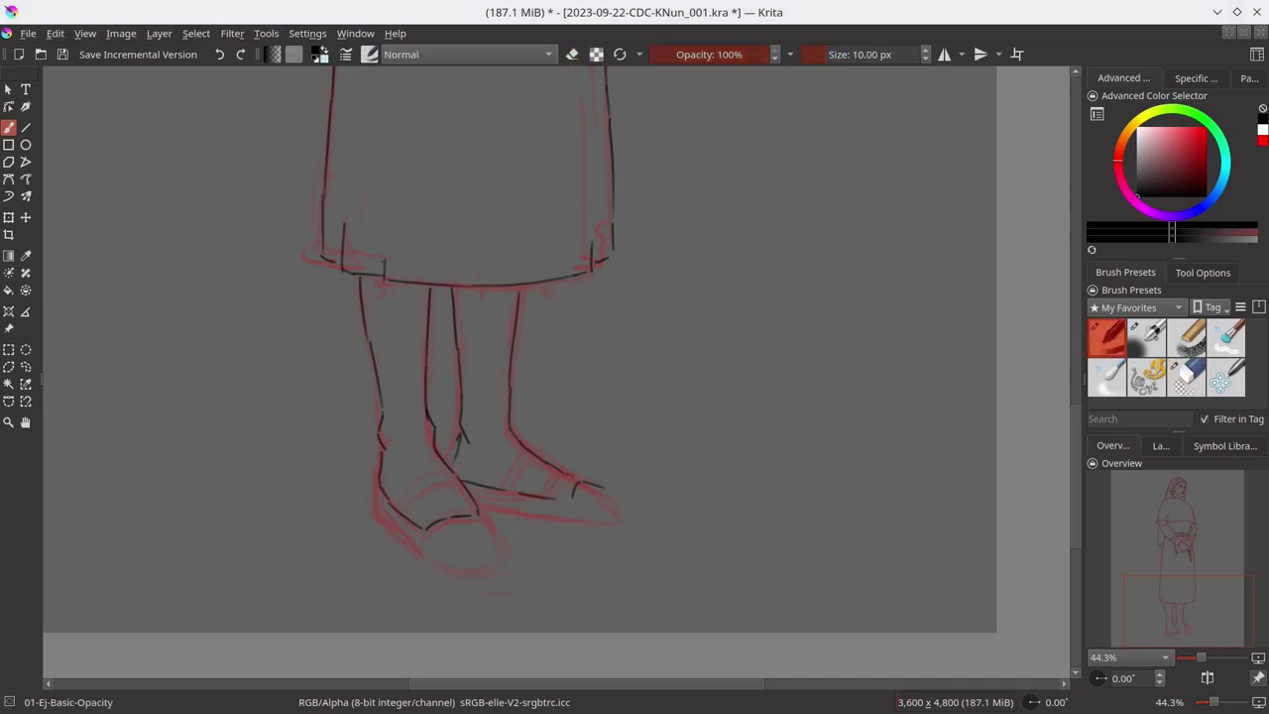
Step: Redo the right shoe tip, ink and clean the left shoe strap, and save
left_click_drag(602, 487, 601, 522)
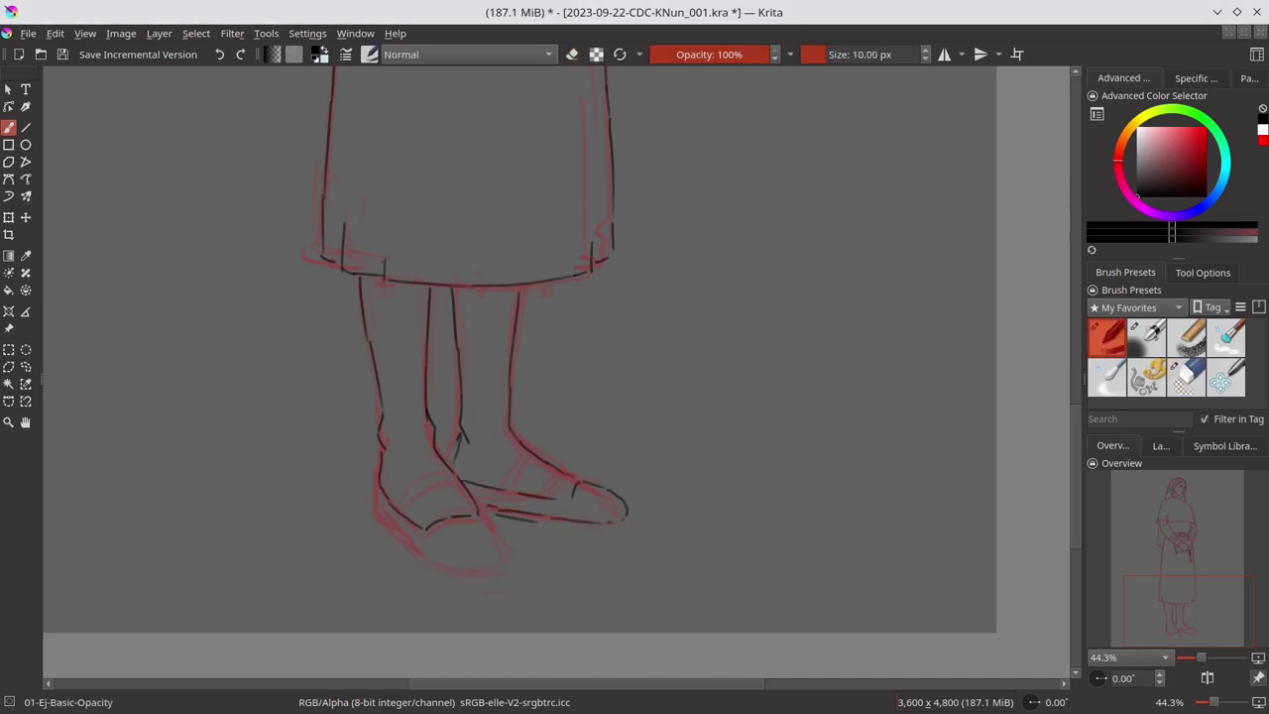
key("ctrl+z")
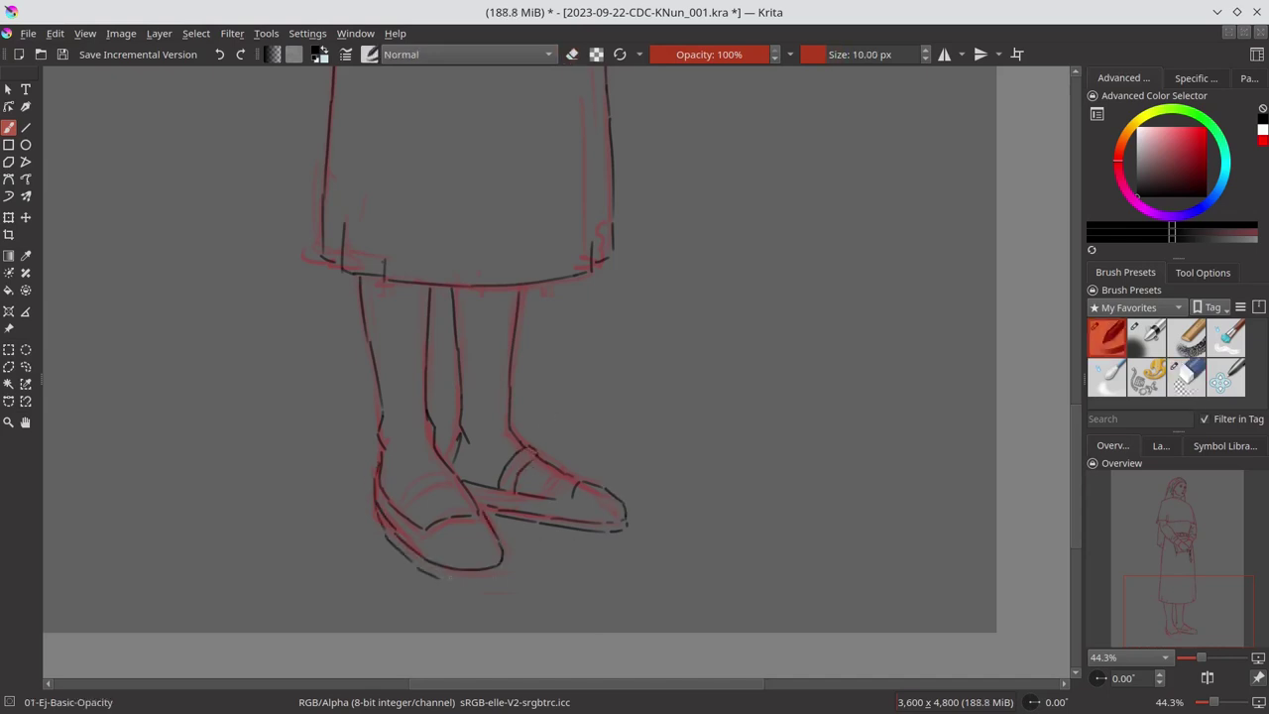
mouse_move(387, 506)
left_mouse_down()
mouse_move(451, 467)
mouse_move(396, 485)
left_mouse_up()
key("e")
key("e")
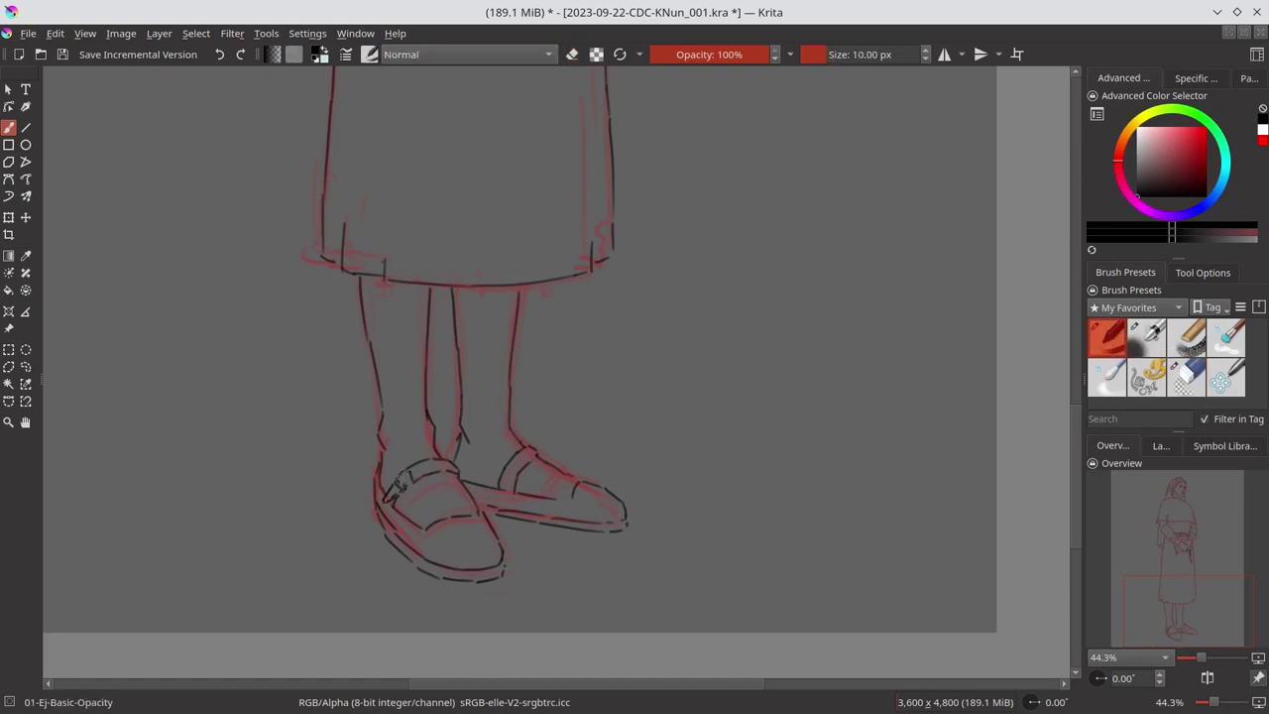
key("e")
key("e")
key("ctrl+s")
left_click(1161, 445)
Step: Hide the red '1st sketch' layer and rename the line layer to '2nd sketch'
left_click(1094, 540)
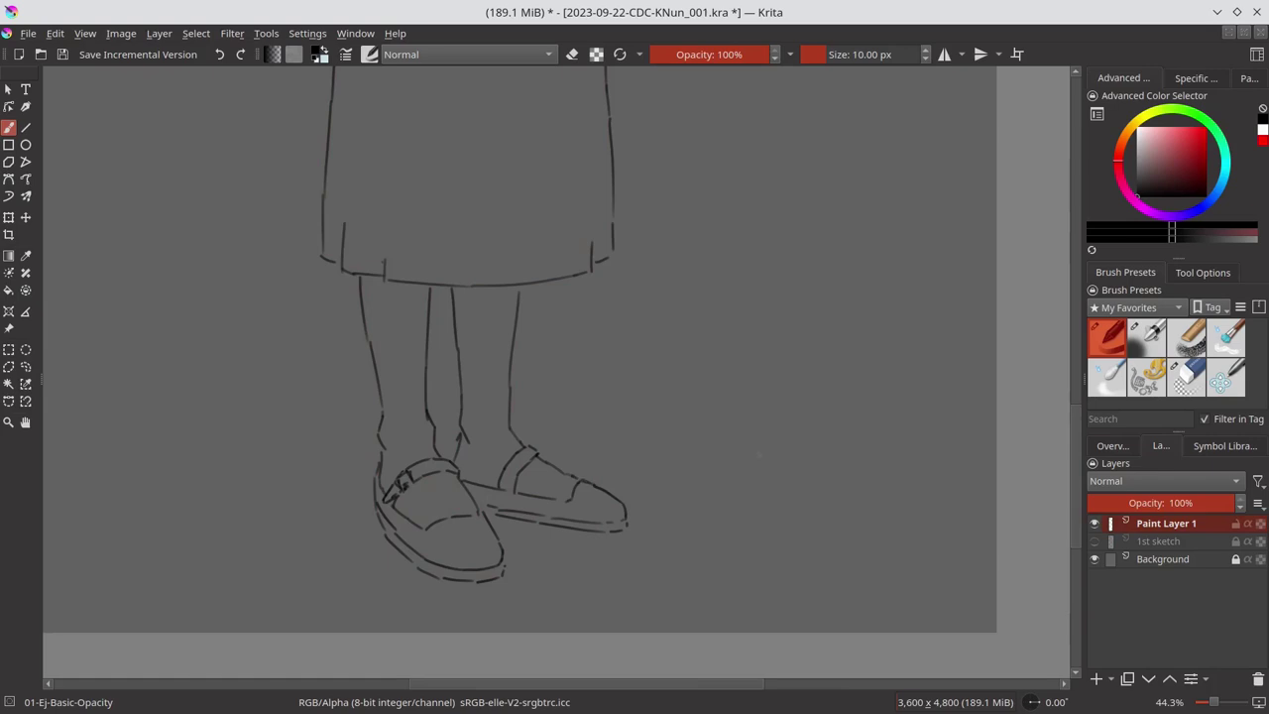
key("ctrl+s")
key("2")
double_click(1164, 523)
type("2nd sketch")
key("Return")
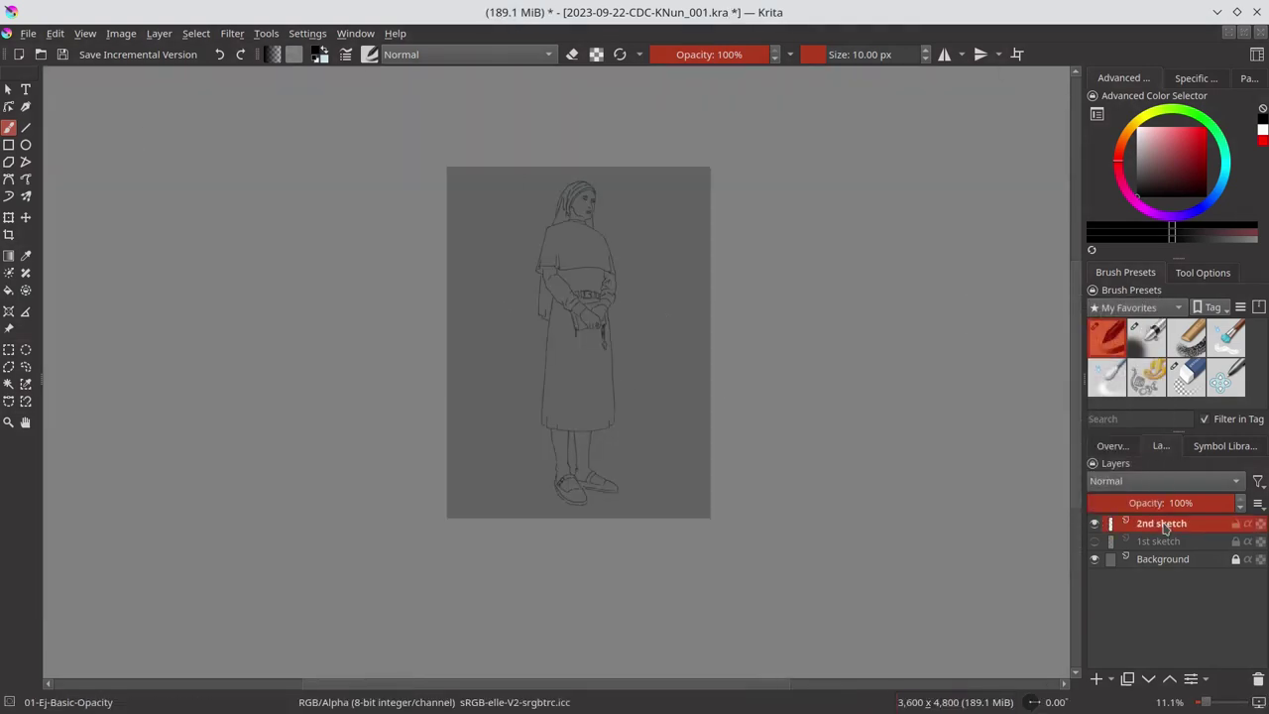
Step: Add a new layer named 'sel 1' above Background
left_click(1165, 558)
key("Insert")
key("F2")
type("sel 1")
key("Return")
Step: Freehand-select the nun's legs, shoes, skirt, cape, head and hood
key("ctrl+s")
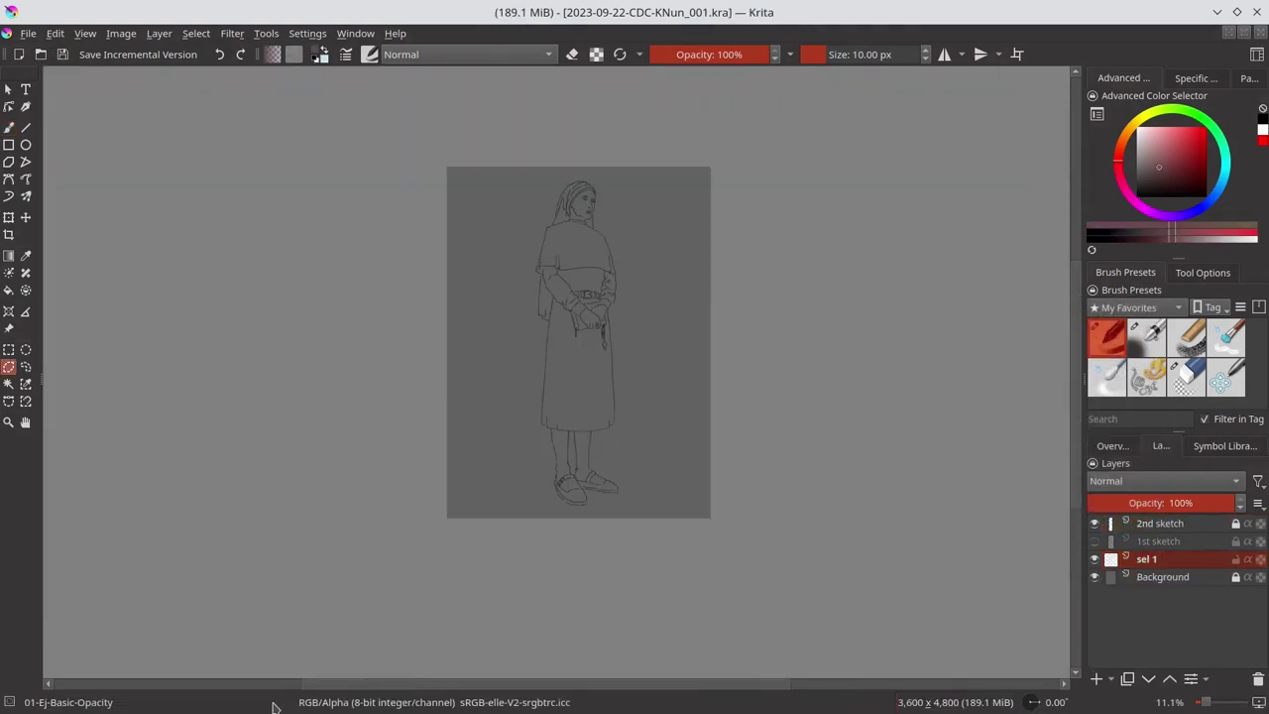
scroll(563, 445, "up", 5)
left_click_drag(441, 164, 507, 491)
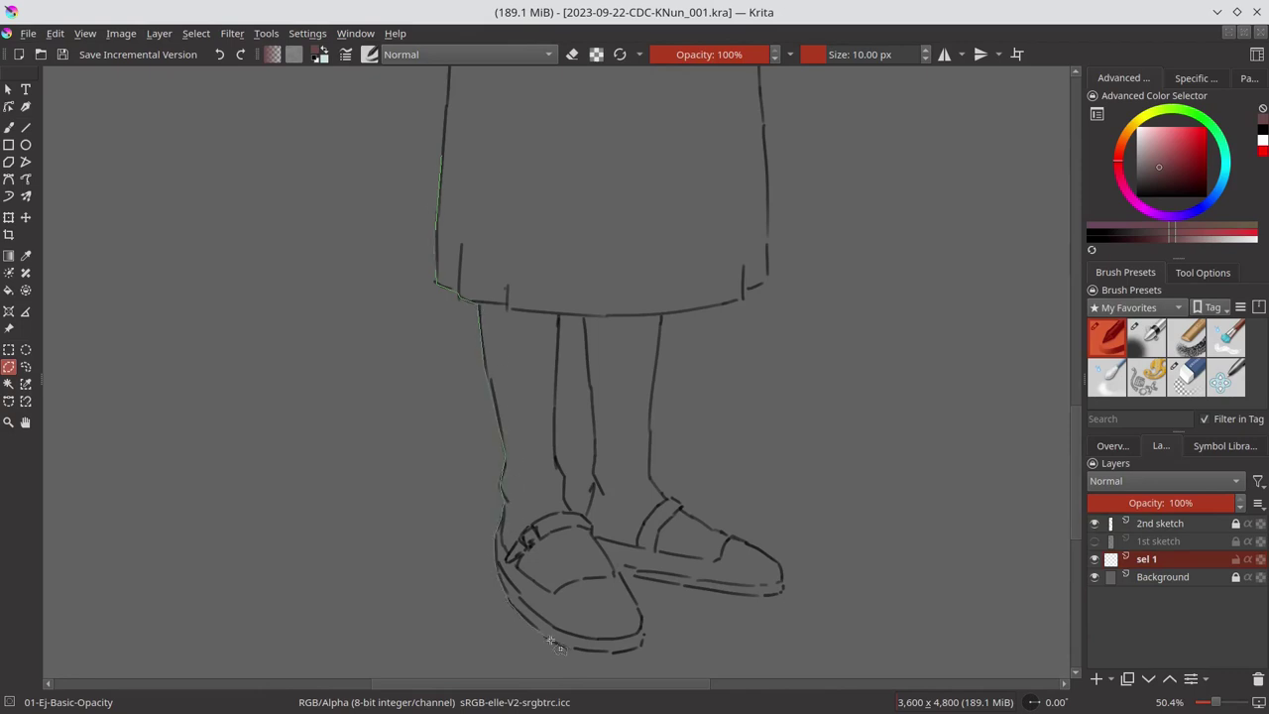
left_click_drag(551, 640, 596, 536)
mouse_move(561, 315)
left_mouse_down()
mouse_move(446, 154)
mouse_move(773, 605)
left_mouse_up()
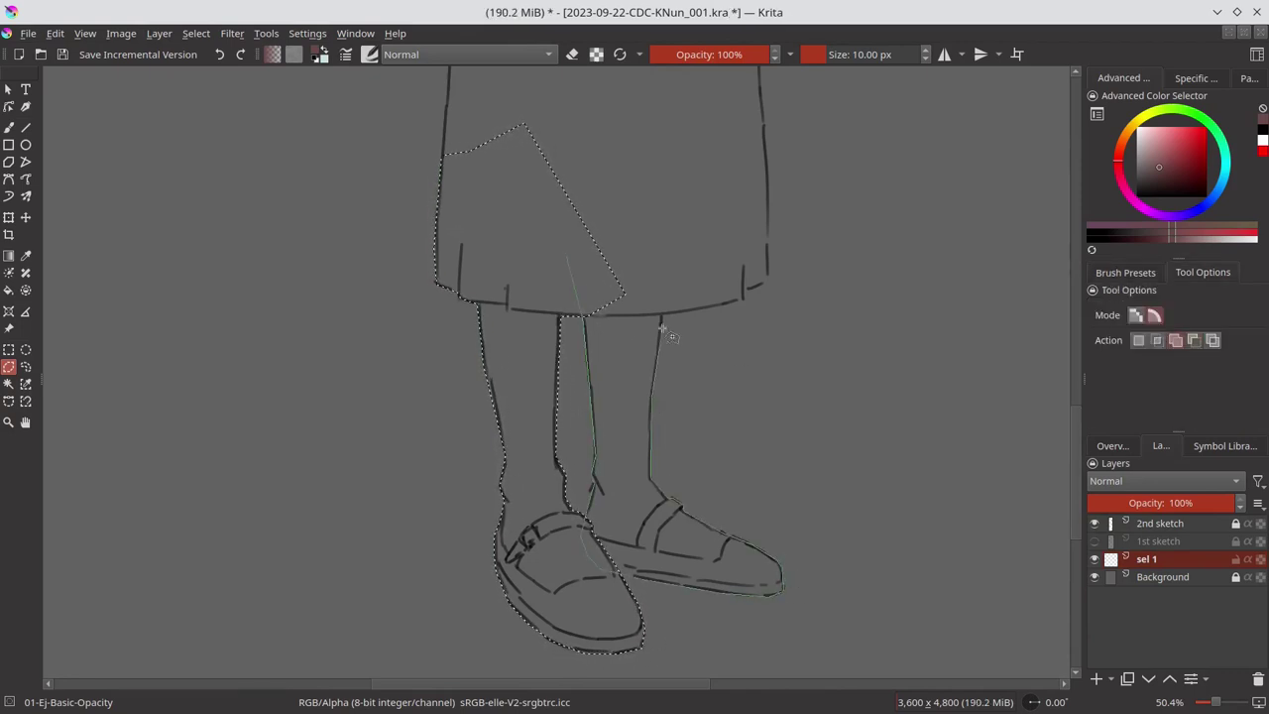
mouse_move(520, 241)
left_mouse_down()
mouse_move(560, 256)
mouse_move(586, 334)
left_mouse_up()
scroll(585, 334, "up", 5)
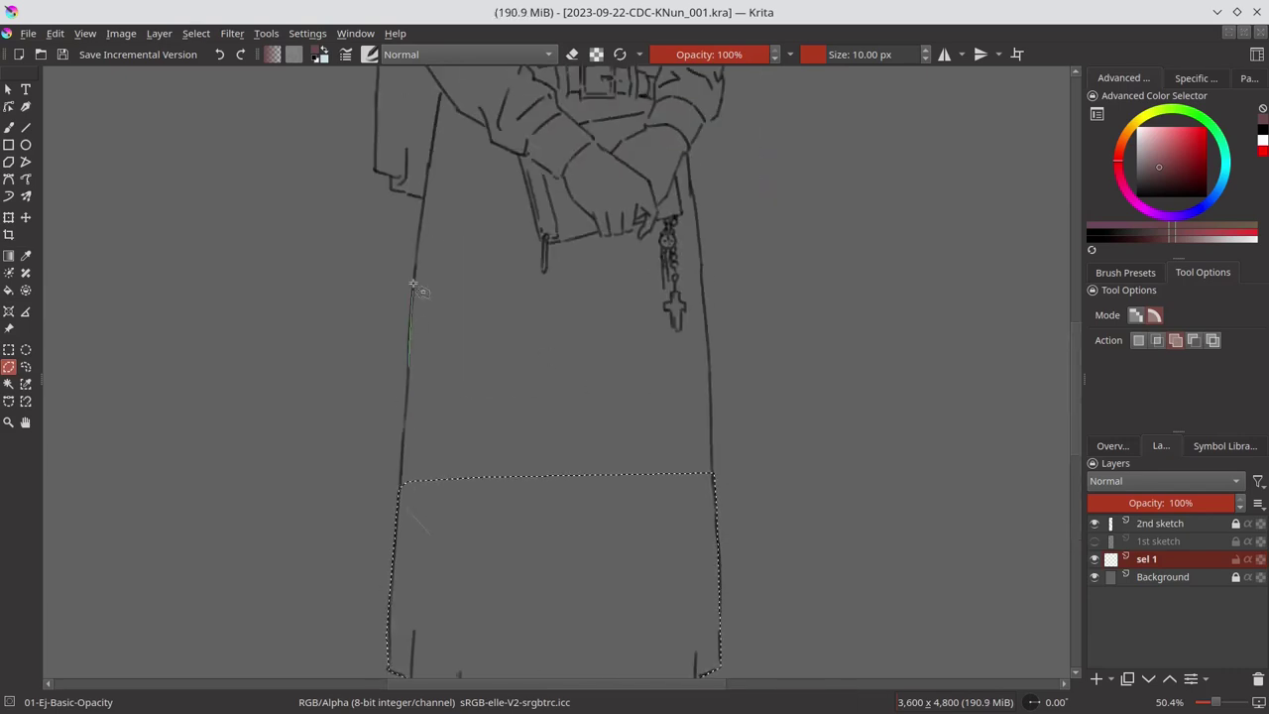
scroll(436, 521, "up", 5)
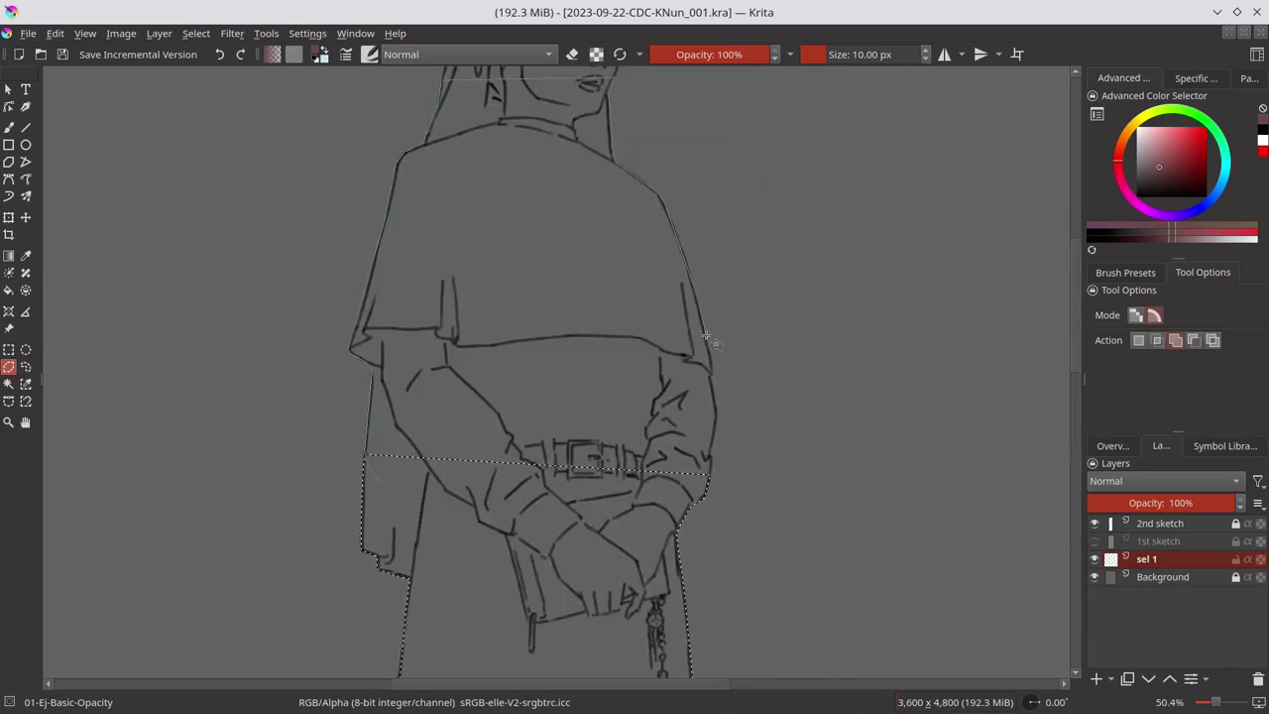
left_click_drag(421, 144, 706, 481)
scroll(441, 315, "up", 3)
left_click_drag(443, 315, 615, 337)
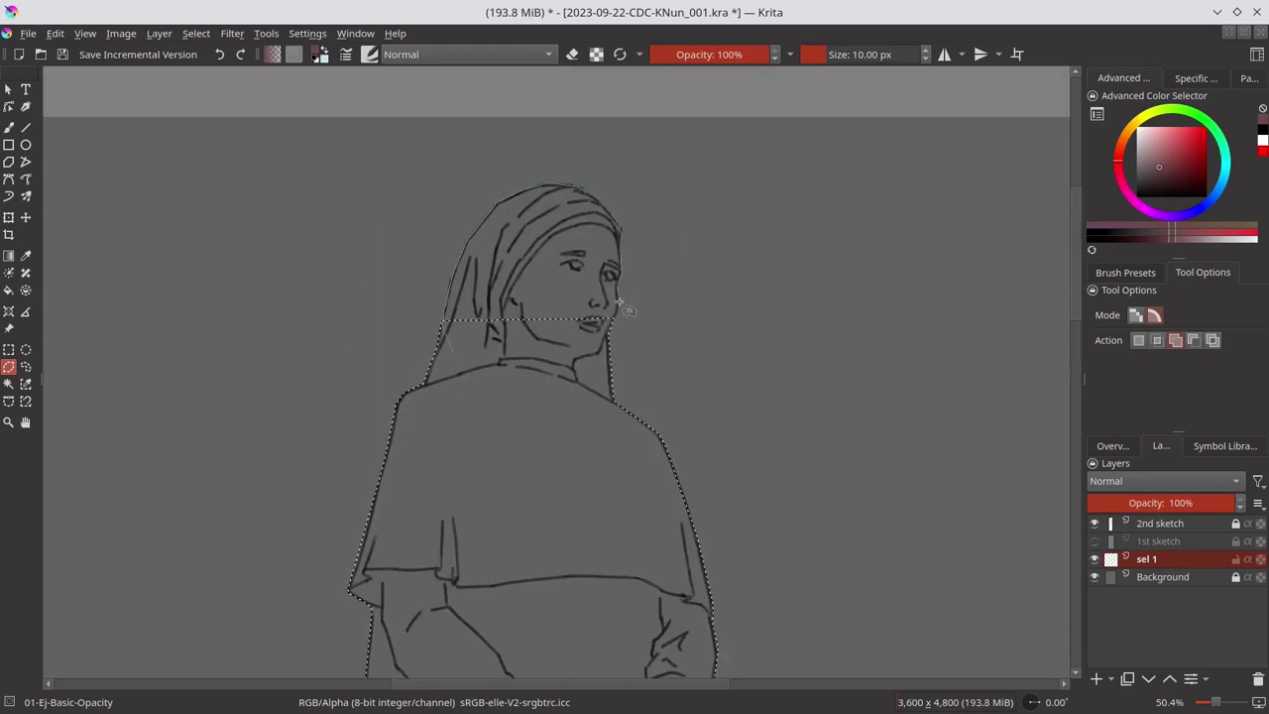
Step: Fit the page, save, and fill the figure selection with red
key("1")
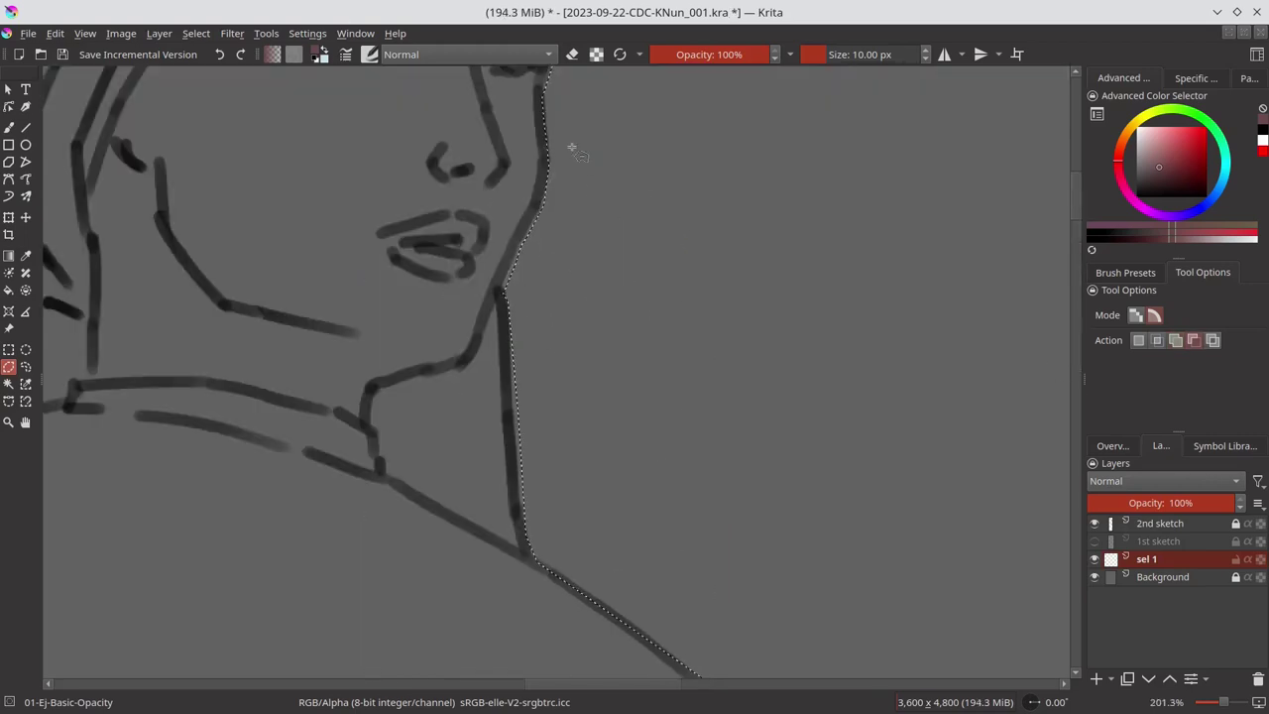
key("2")
key("ctrl+s")
key("shift+BackSpace")
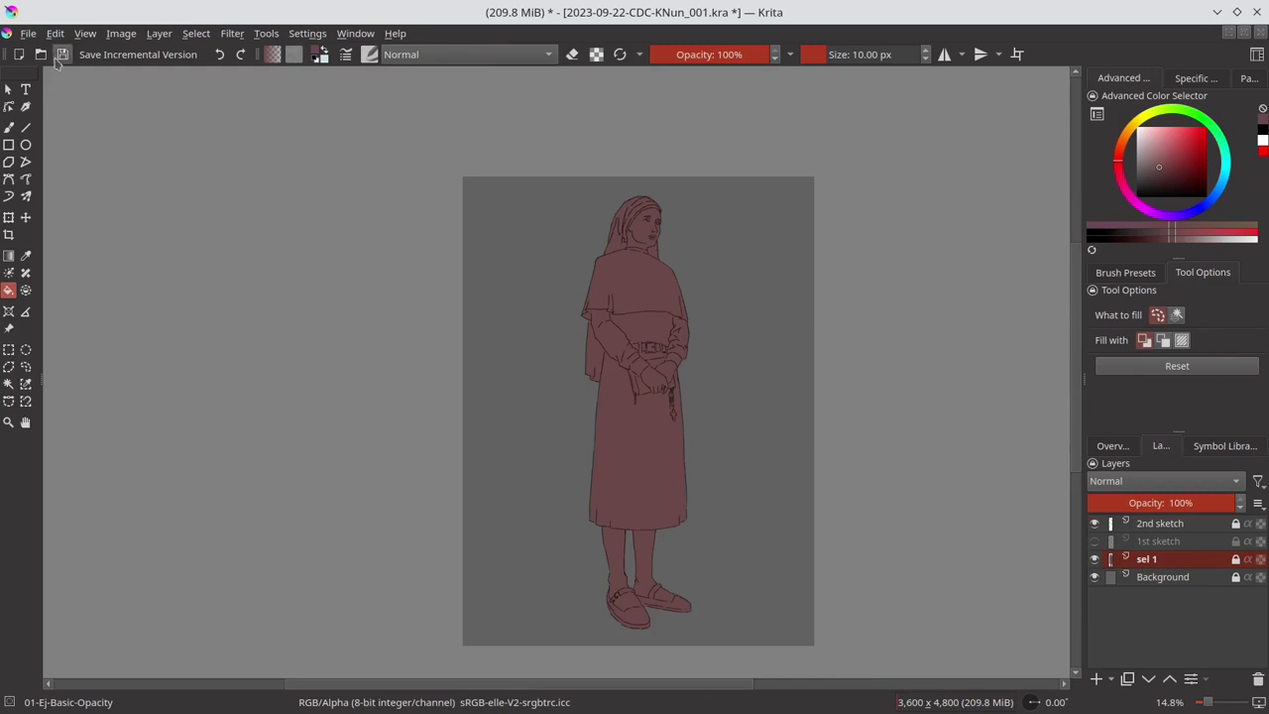
Step: Clear the selection and pick the textured Hue-Mecha brush preset
key("b")
scroll(950, 433, "up", 1)
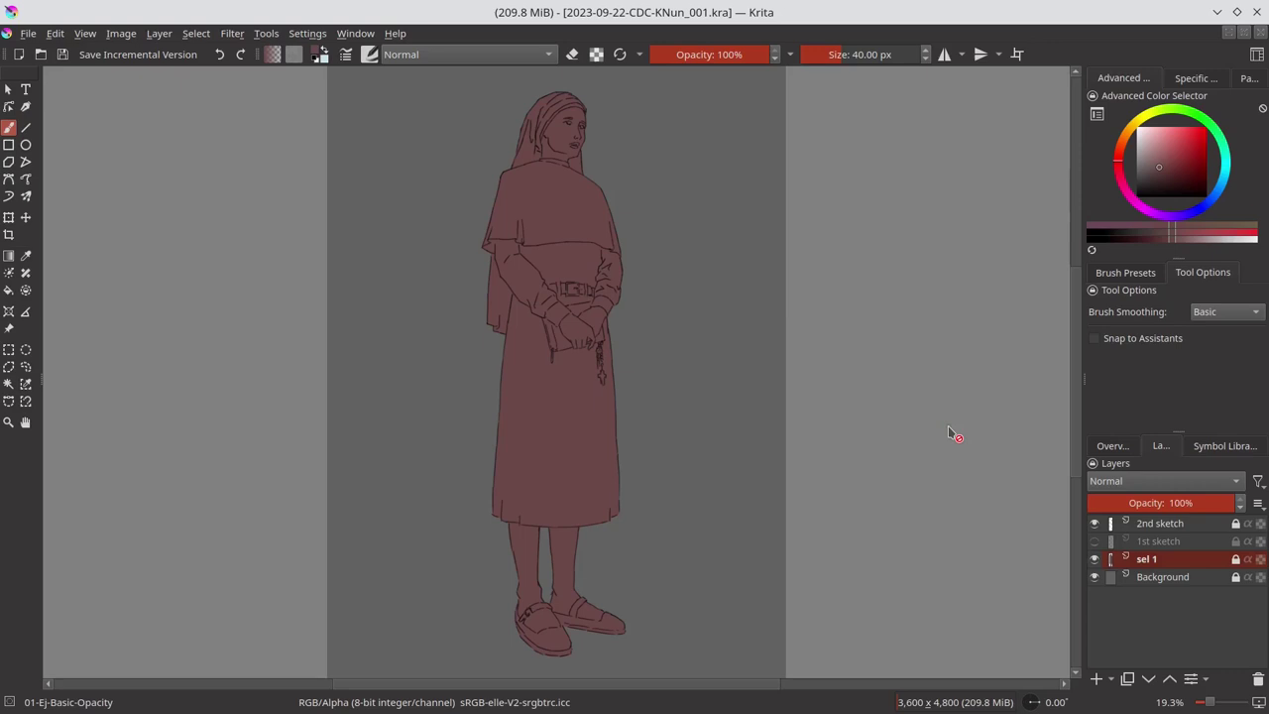
left_click(1094, 558)
left_click(1112, 445)
key("2")
left_click(1125, 272)
left_click(1147, 376)
Step: Try light and dark trial strokes on the cape and waist, undoing them and resizing the brush
mouse_move(496, 248)
left_mouse_down()
mouse_move(501, 342)
mouse_move(535, 248)
mouse_move(584, 288)
mouse_move(540, 347)
left_mouse_up()
key("bracketleft")
key("bracketleft")
key("k")
key("k")
mouse_move(510, 282)
left_mouse_down()
mouse_move(510, 243)
mouse_move(565, 337)
mouse_move(520, 357)
left_mouse_up()
key("bracketright")
Step: Group the old layers into a hidden Group 2, move the line copy out, and select Background
left_click(1161, 445)
left_click(526, 453)
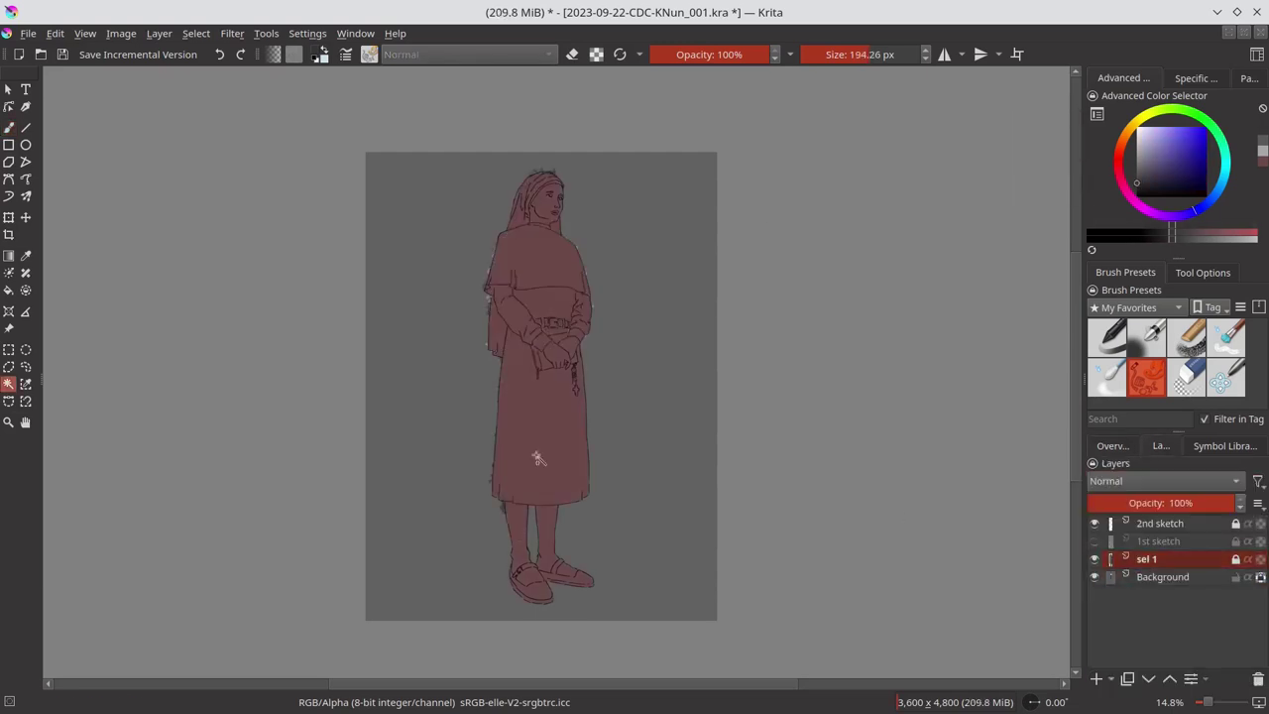
left_click(1149, 517, "shift")
right_click(1149, 525)
left_click(1090, 453)
left_click(1124, 523)
left_click_drag(1178, 591, 1177, 540)
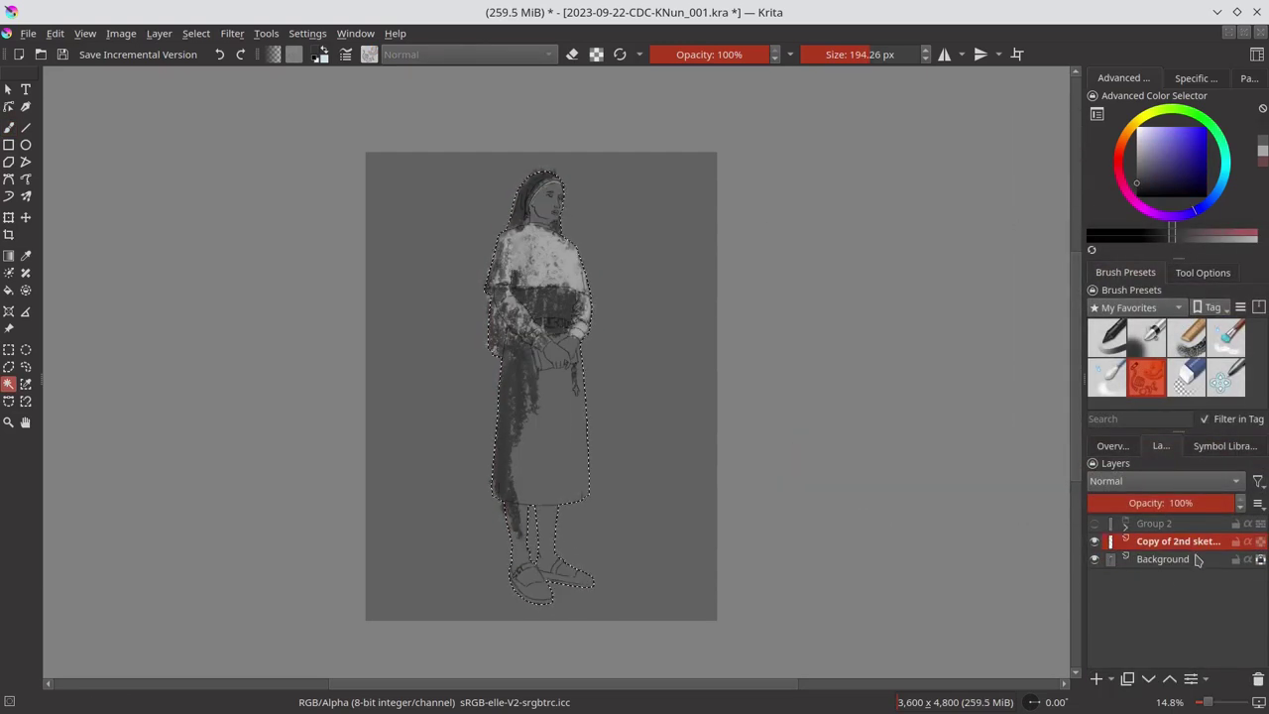
left_click(1164, 558)
Step: Paint dark grey tones over the skirt, legs, feet, hands and hood with a larger brush
key("b")
key("bracketright")
mouse_move(540, 396)
left_mouse_down()
mouse_move(536, 585)
mouse_move(555, 475)
left_mouse_up()
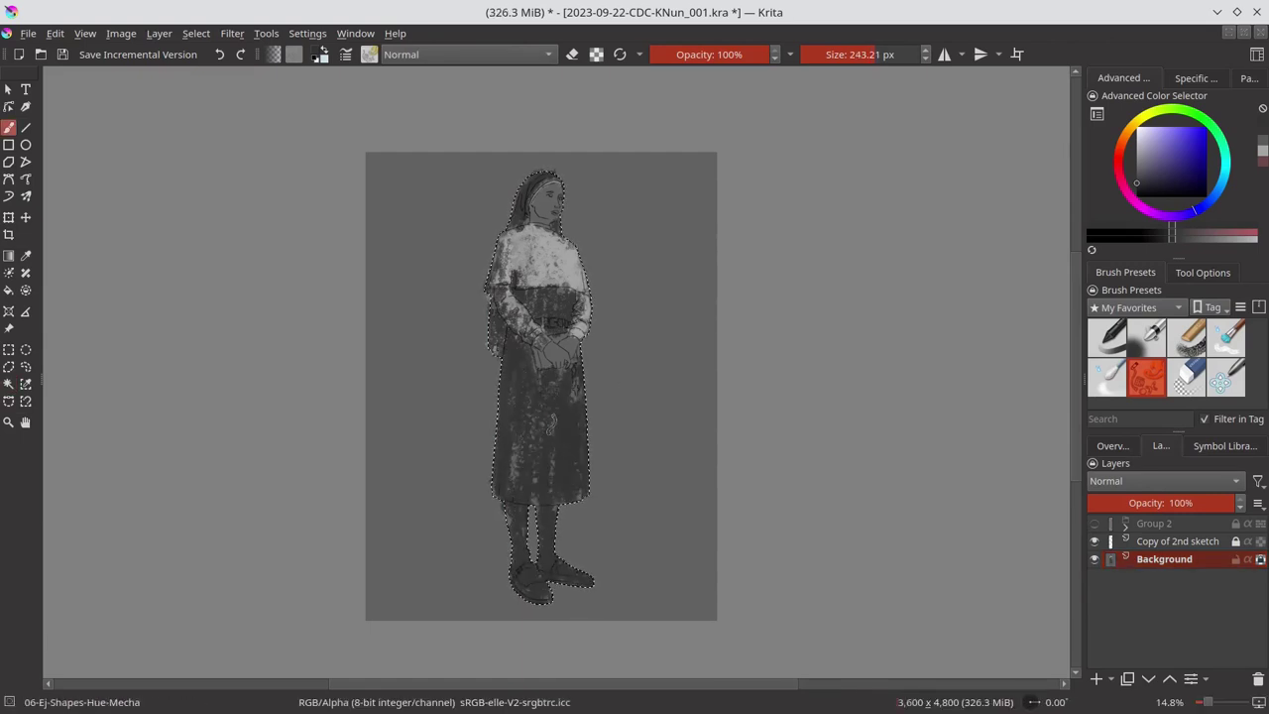
left_click_drag(523, 297, 519, 474)
left_click_drag(565, 312, 526, 391)
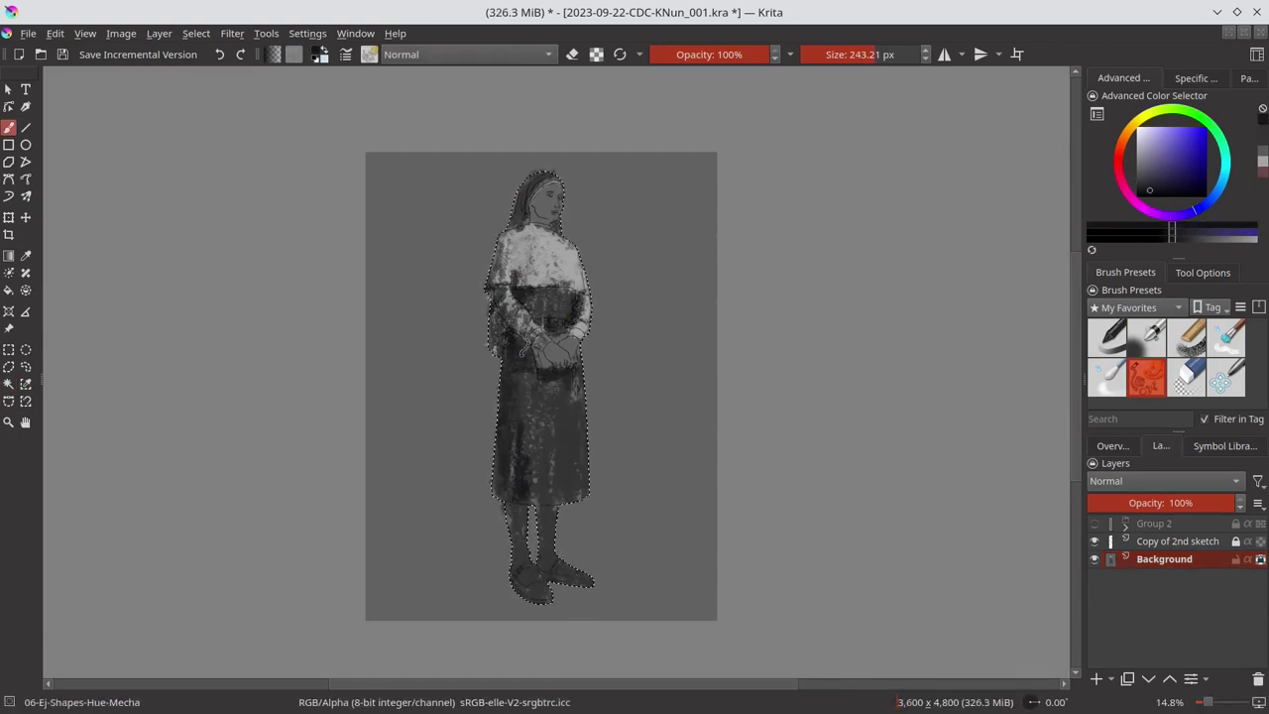
left_click_drag(525, 342, 513, 474)
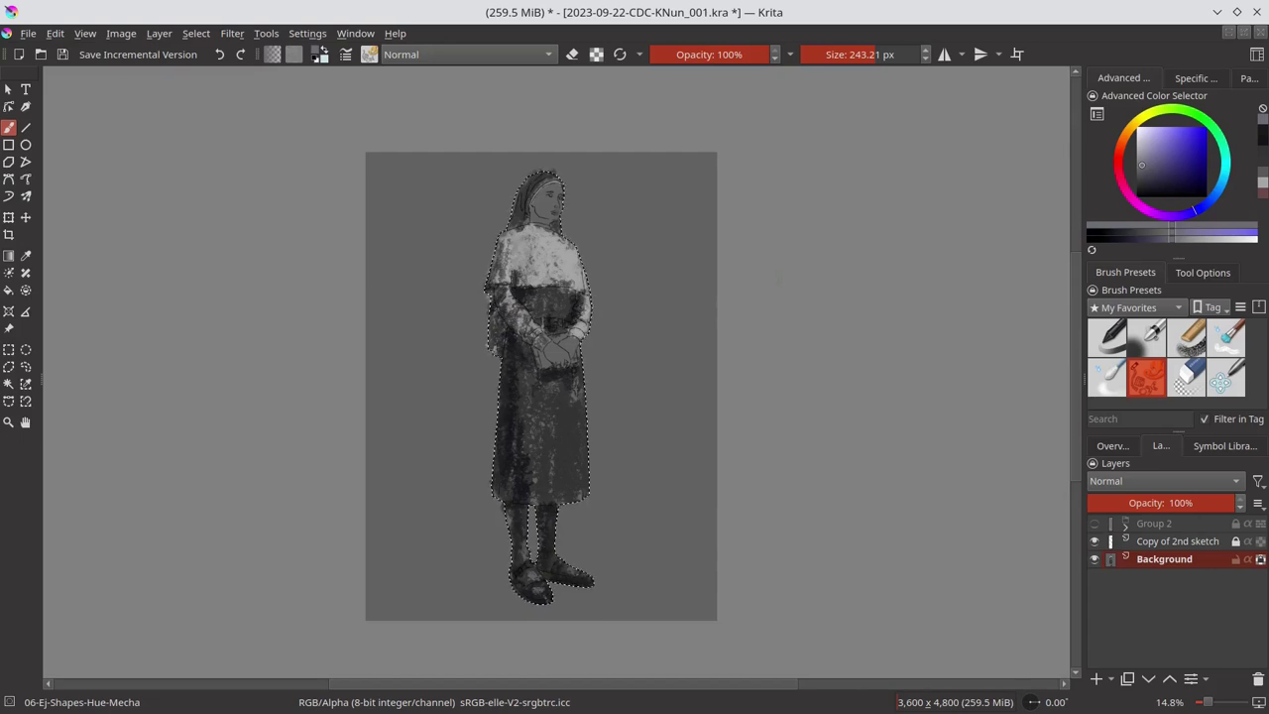
left_click_drag(555, 387, 560, 446)
left_click_drag(511, 226, 551, 213)
Step: Paint a warm skin tone on the face and hands
left_click(1112, 445)
left_click(1169, 147)
left_click_drag(548, 345, 563, 356)
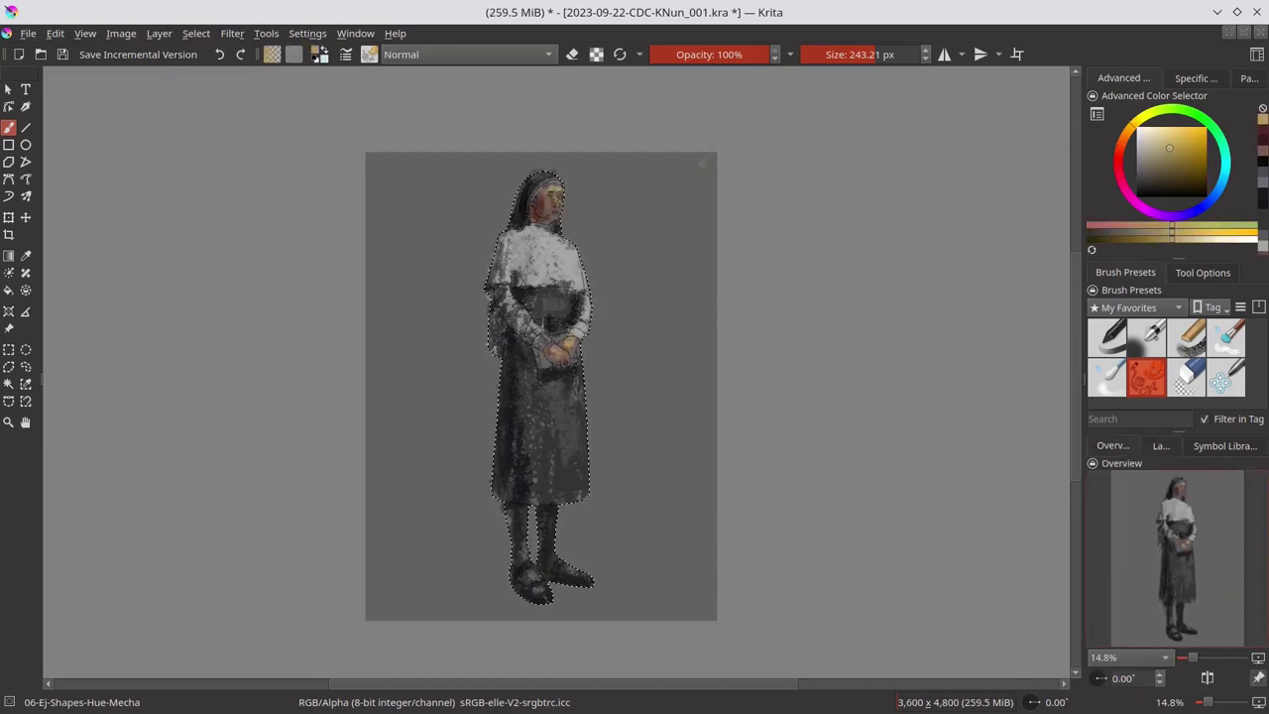
Step: With an enlarged chalk brush, add a Color Dodge layer and brush a light red glow on the figure
left_click(1161, 445)
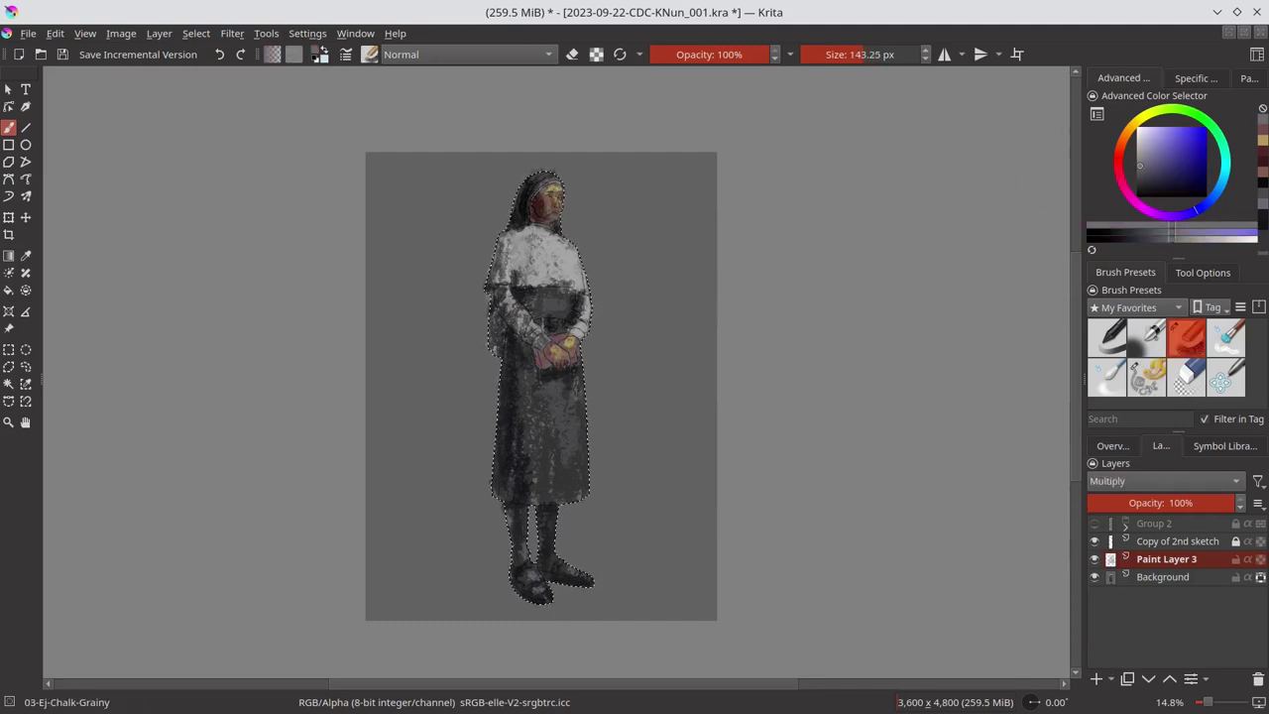
left_click_drag(514, 508, 540, 507)
key("Insert")
left_click(1118, 149)
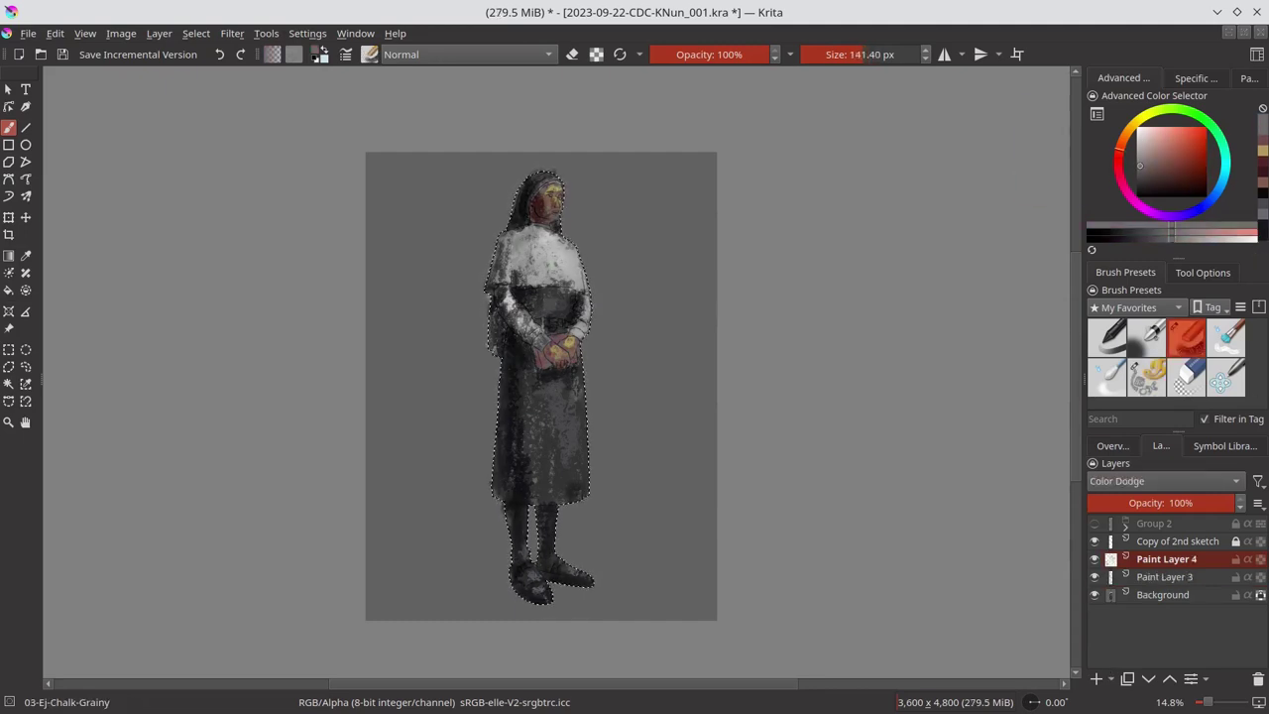
left_click_drag(525, 317, 555, 257)
left_click_drag(555, 337, 579, 495)
Step: On Background, paint blue Hue-Mecha swirls behind the nun and pale lavender over the ground
left_click(1164, 593)
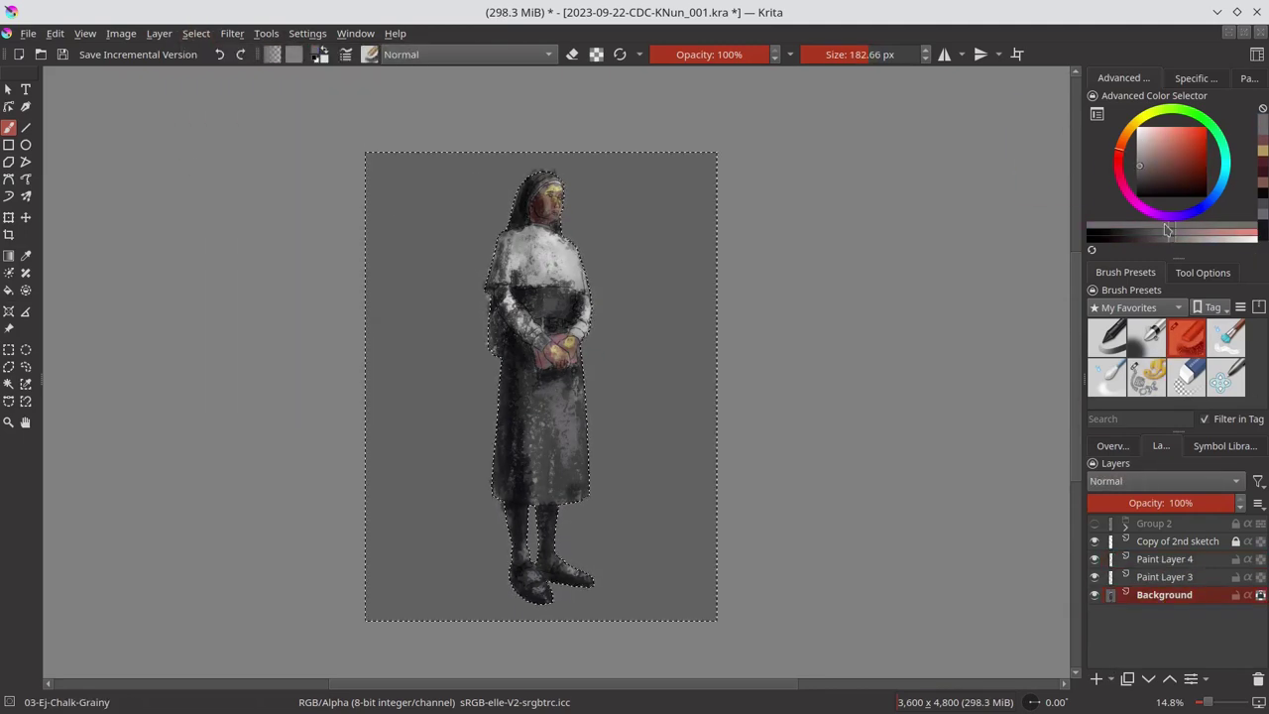
left_click(1146, 376)
mouse_move(391, 382)
left_mouse_down()
mouse_move(428, 196)
mouse_move(654, 298)
left_mouse_up()
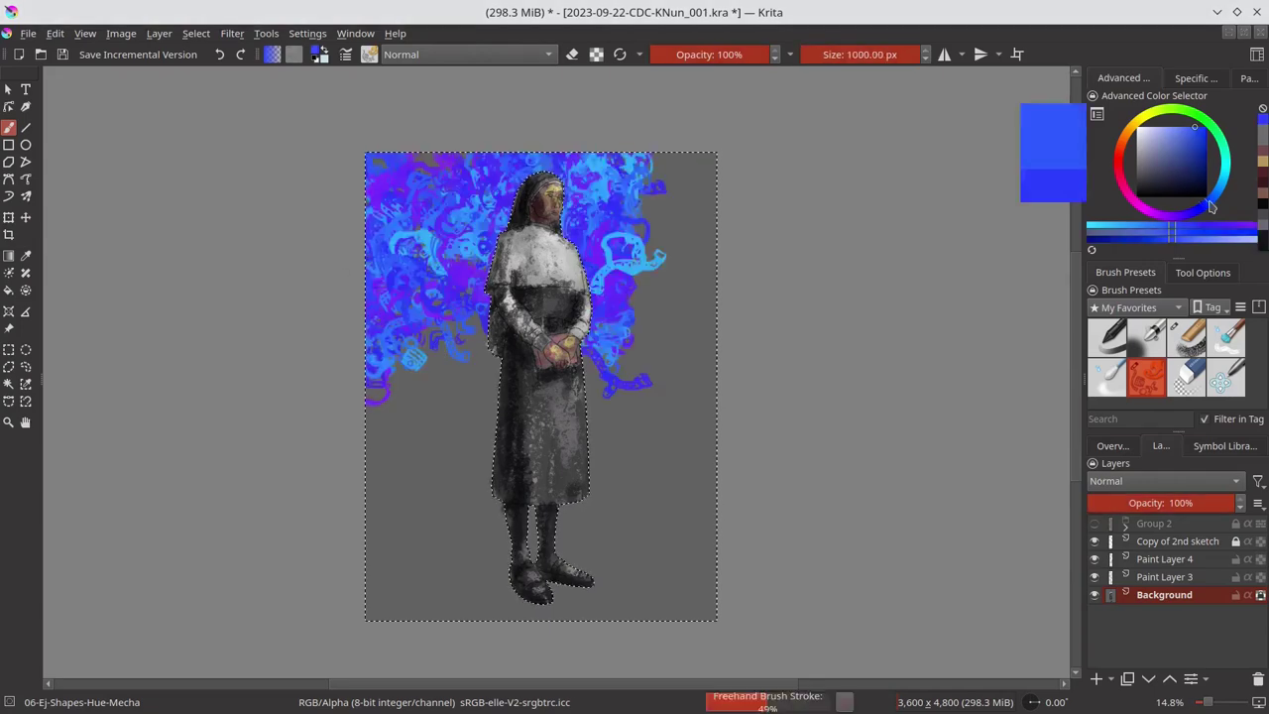
left_click_drag(397, 198, 693, 376)
left_click(1112, 445)
mouse_move(396, 446)
left_mouse_down()
mouse_move(694, 476)
mouse_move(694, 595)
left_mouse_up()
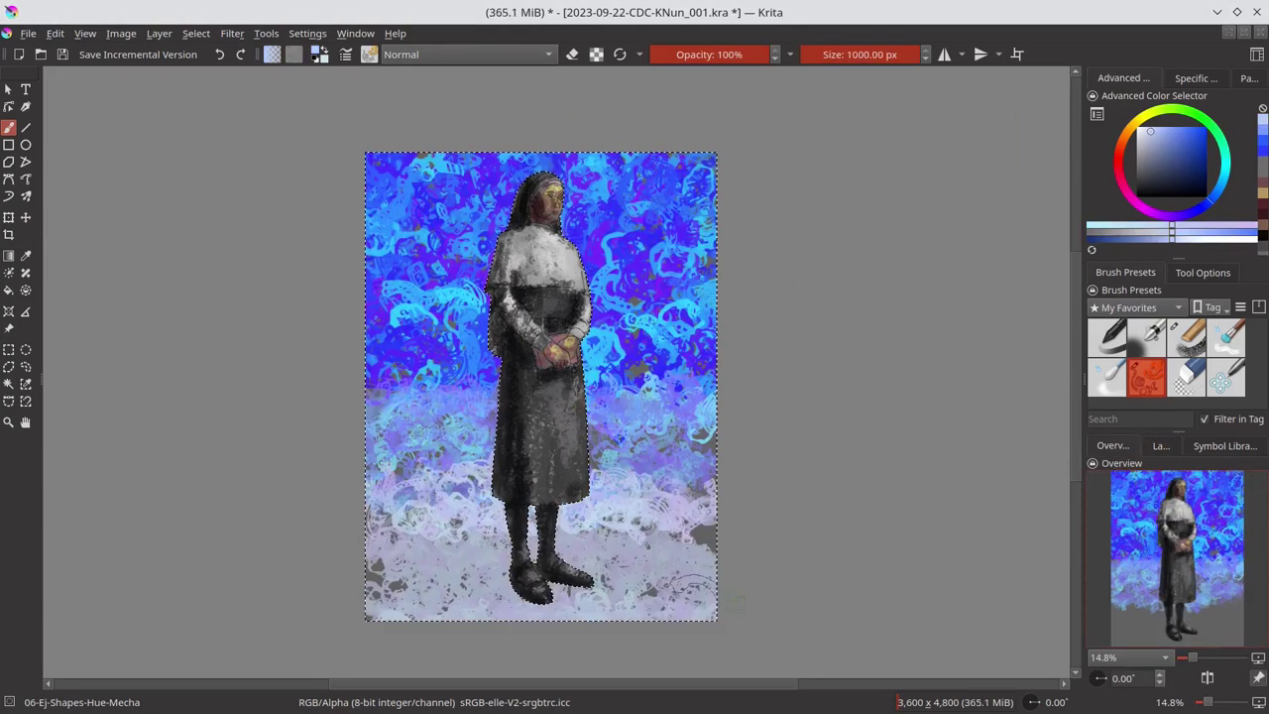
left_click_drag(595, 526, 693, 595)
Step: Paint dark shadow streaks across the snowy ground, then light blue snow over them
left_click(540, 590, "ctrl")
mouse_move(386, 565)
left_mouse_down()
mouse_move(549, 580)
mouse_move(670, 560)
left_mouse_up()
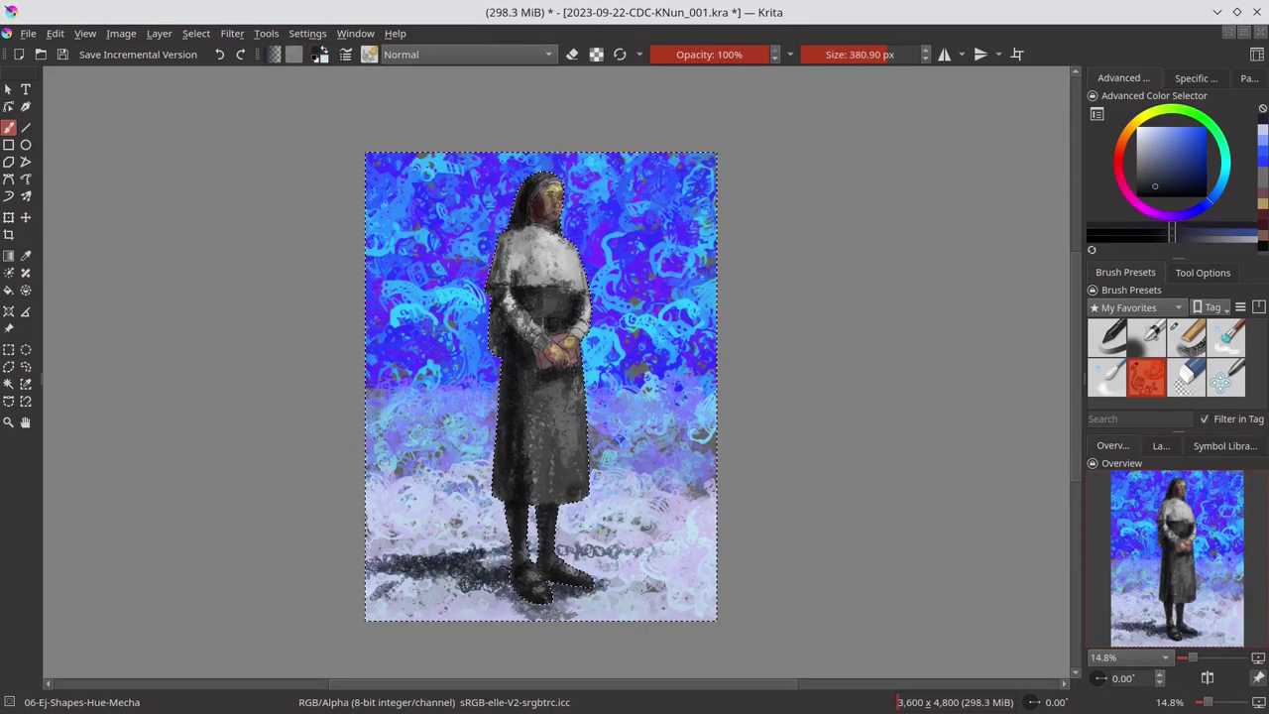
left_click_drag(381, 599, 697, 594)
left_click_drag(381, 525, 698, 545)
left_click_drag(460, 589, 676, 555)
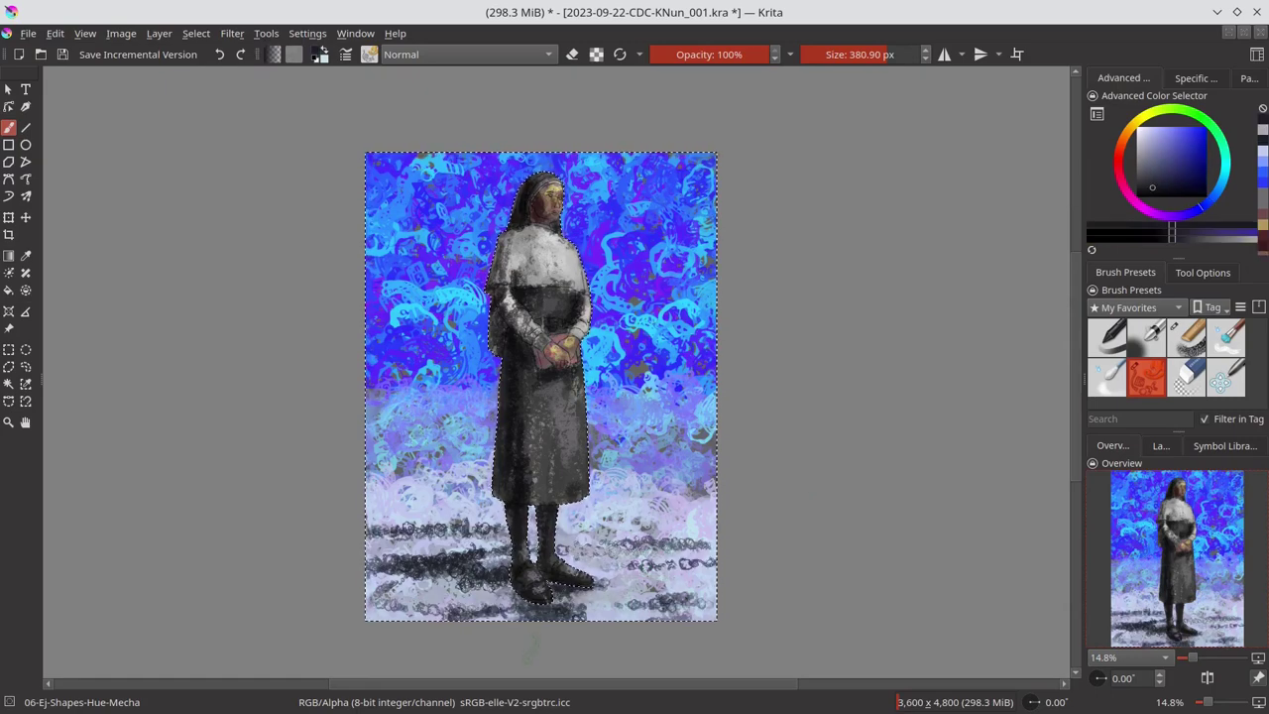
left_click(604, 506, "ctrl")
left_click_drag(381, 555, 694, 565)
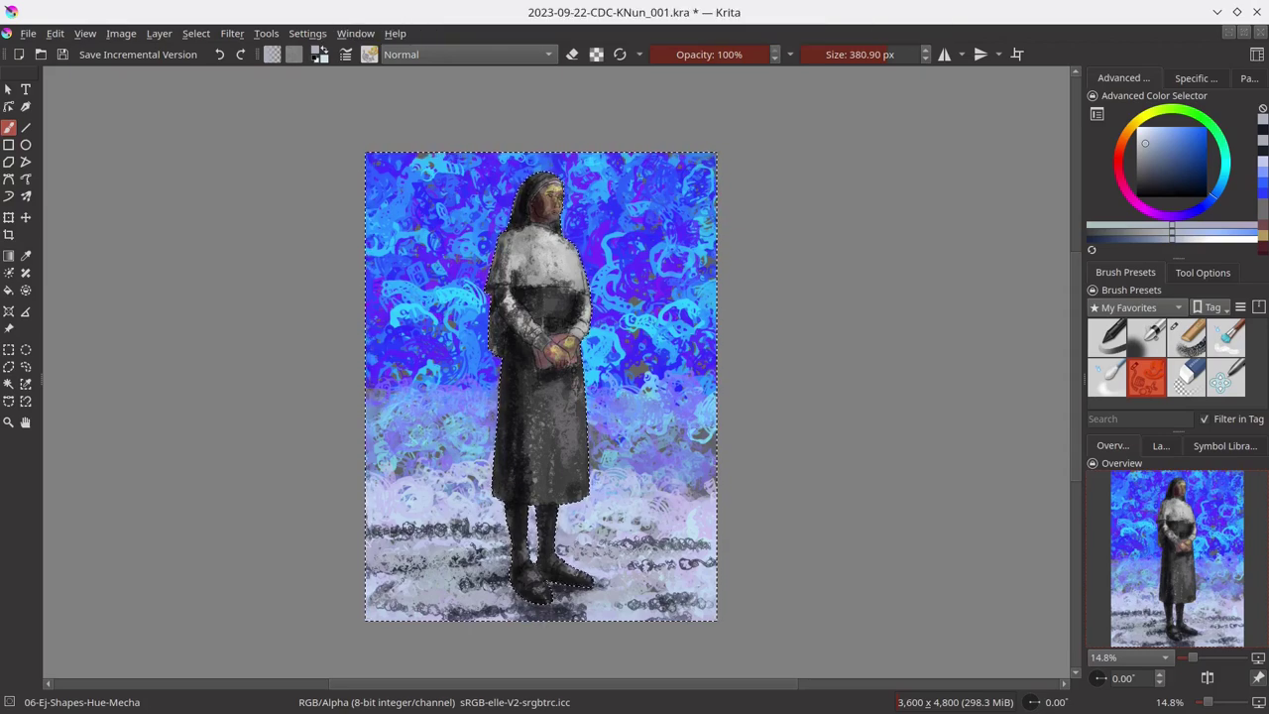
Step: Add more dark shadow and snow strokes along the bottom of the canvas
left_click_drag(396, 567, 501, 571)
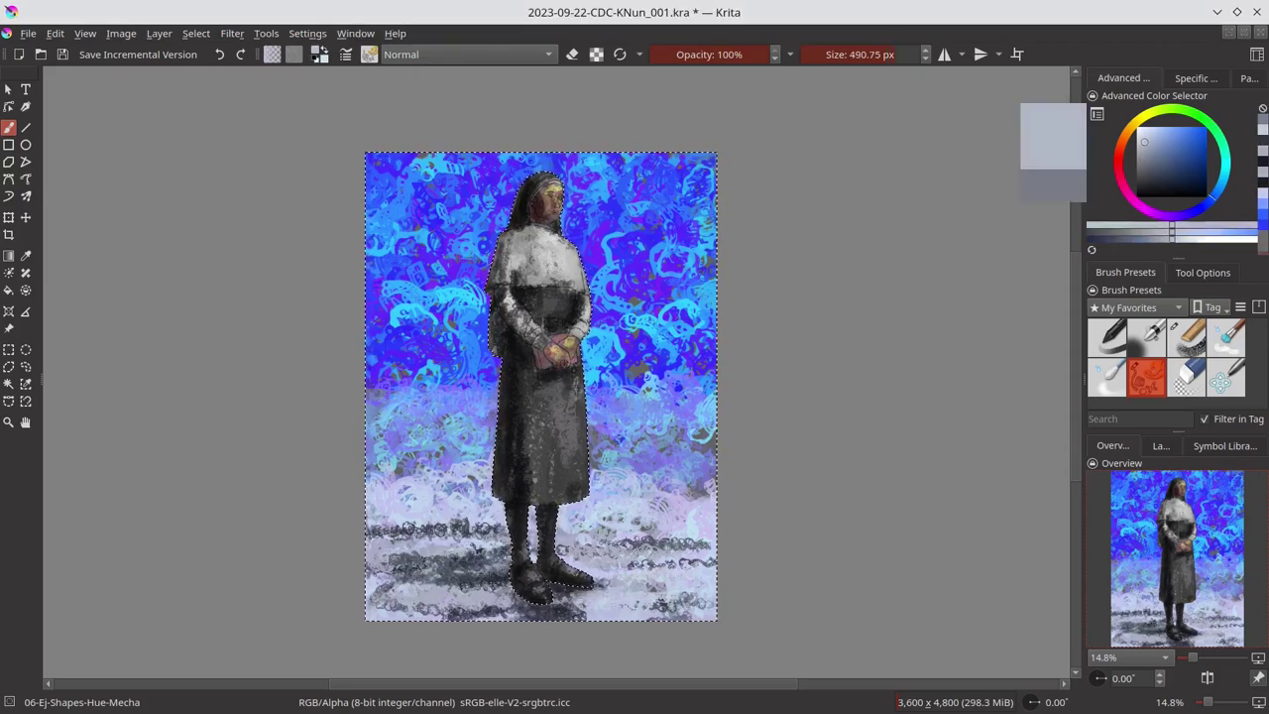
left_click_drag(417, 575, 684, 535)
left_click_drag(387, 575, 501, 580)
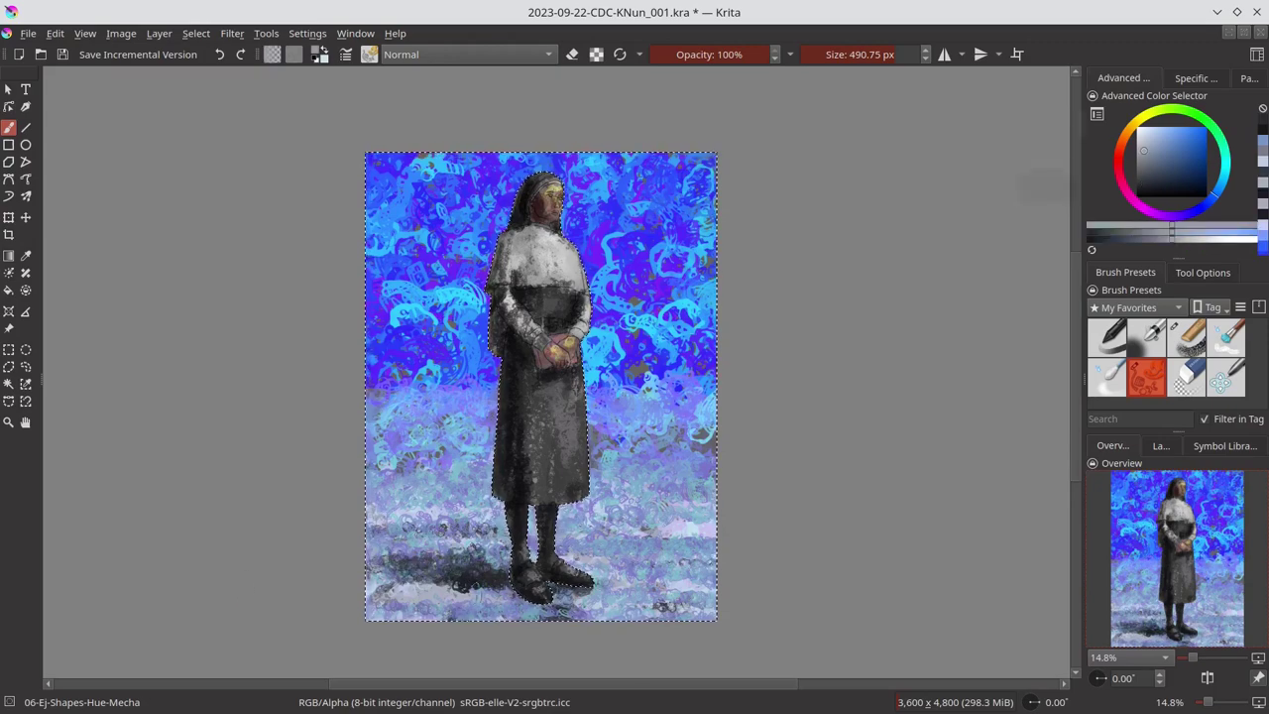
left_click_drag(397, 595, 500, 585)
left_click_drag(387, 550, 694, 555)
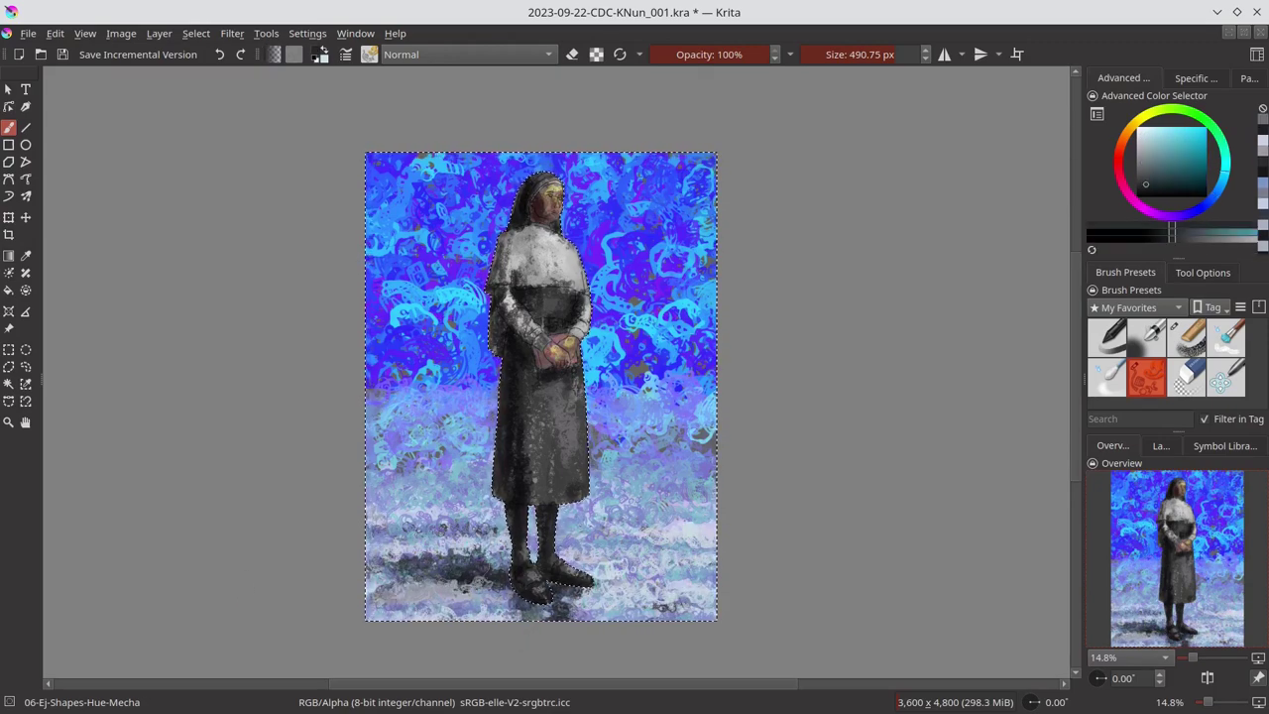
Step: Add dark purple and light strokes to the ground near the canvas bottom
left_click_drag(604, 559, 693, 555)
left_click_drag(382, 585, 441, 590)
left_click(533, 580, "ctrl")
left_click_drag(409, 547, 480, 547)
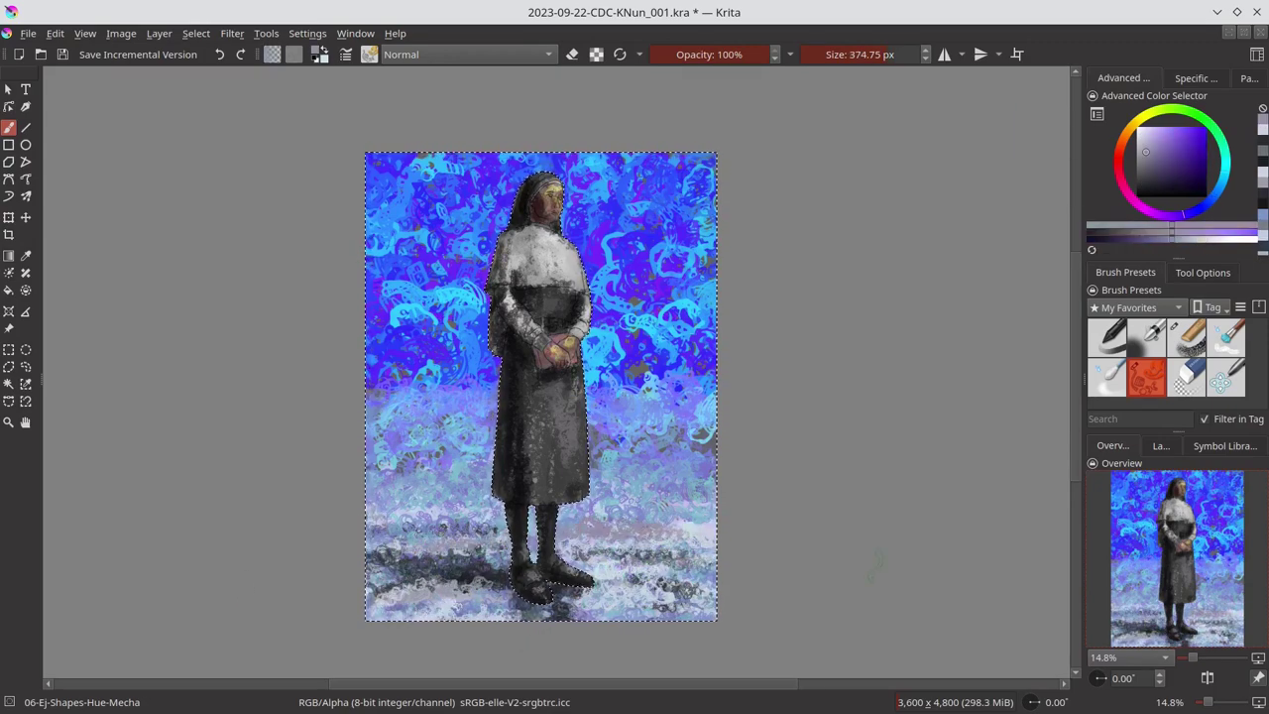
Step: Save incremental version KNun_002 and duplicate the current layer
key("ctrl+alt+s")
left_click(1161, 445)
right_click(1165, 549)
left_click(1110, 398)
right_click(1165, 596)
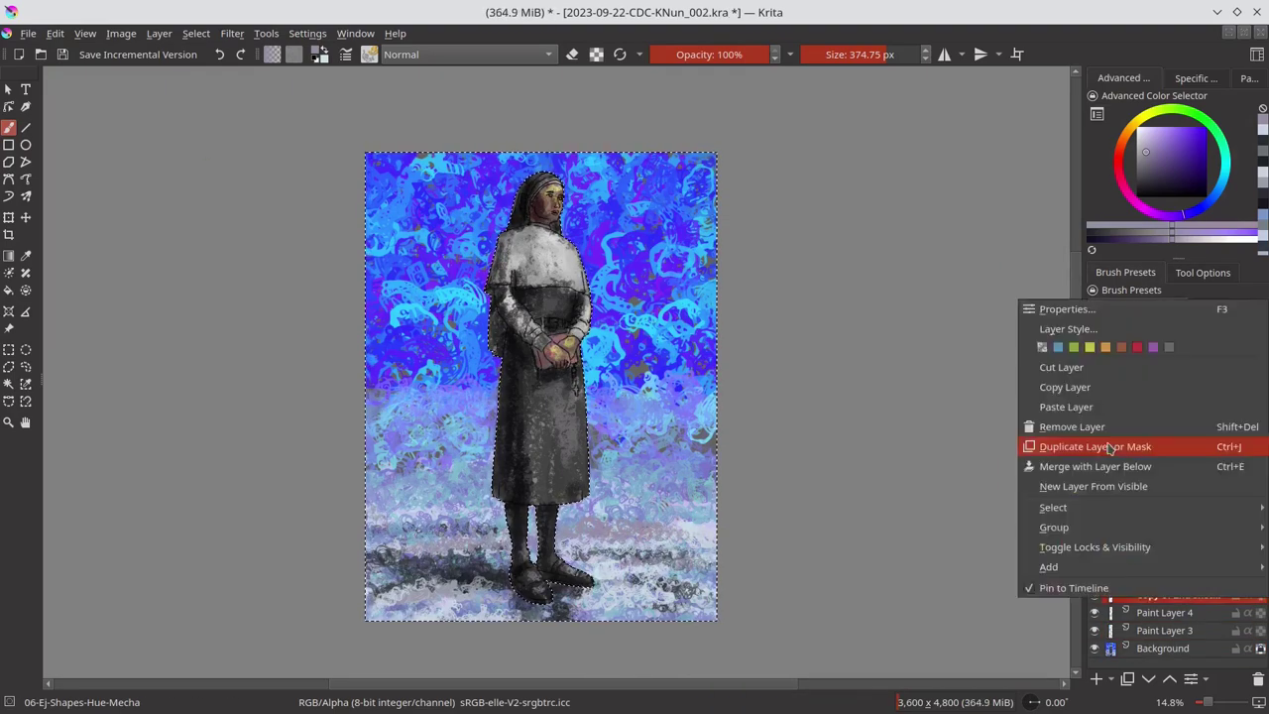
left_click(1110, 446)
Step: Save As over the existing file, confirming the overwrite, then select the textured blending brush
left_click(28, 32)
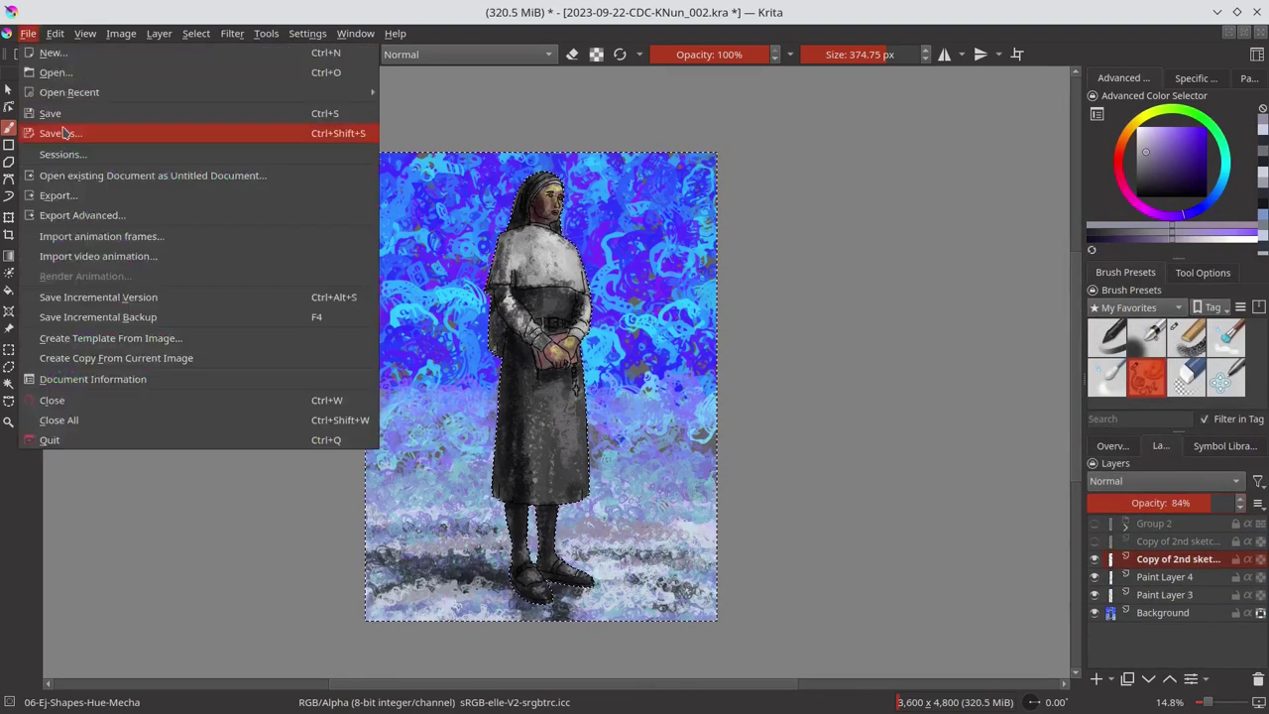
left_click(61, 133)
key("Return")
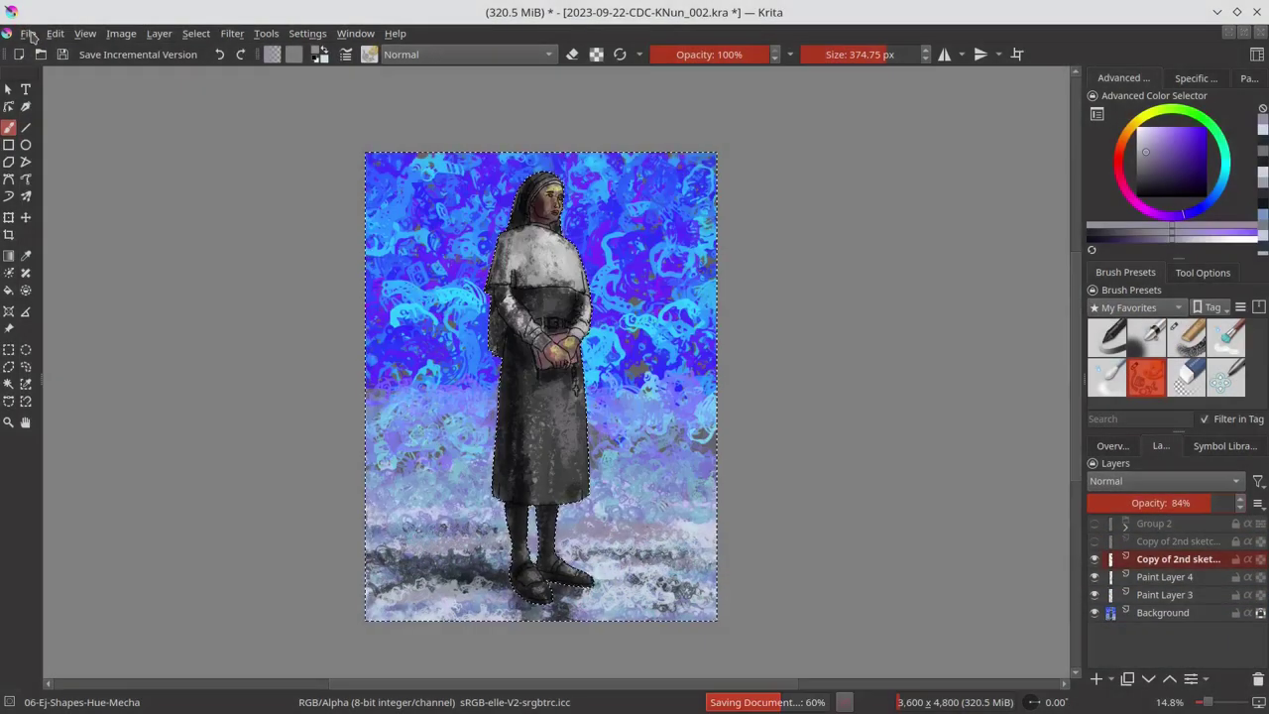
key("ctrl+shift+s")
key("Return")
key("Return")
left_click(1111, 445)
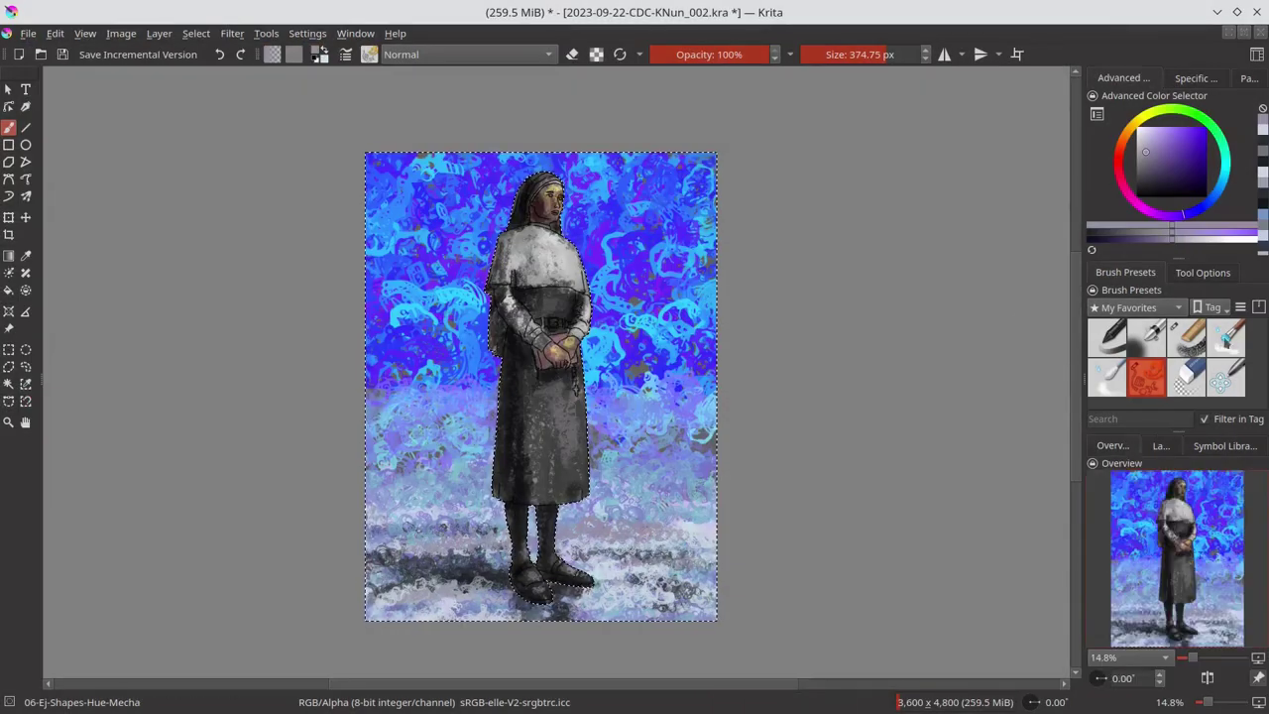
left_click(1226, 337)
Step: Blend the swirly upper background on both sides of the nun into smooth blue
mouse_move(407, 178)
left_mouse_down()
mouse_move(446, 213)
mouse_move(427, 268)
mouse_move(401, 244)
mouse_move(436, 327)
mouse_move(436, 377)
mouse_move(451, 387)
left_mouse_up()
mouse_move(654, 337)
left_mouse_down()
mouse_move(599, 317)
mouse_move(684, 248)
mouse_move(595, 178)
mouse_move(624, 198)
mouse_move(693, 188)
mouse_move(659, 253)
left_mouse_up()
left_click_drag(386, 382, 471, 422)
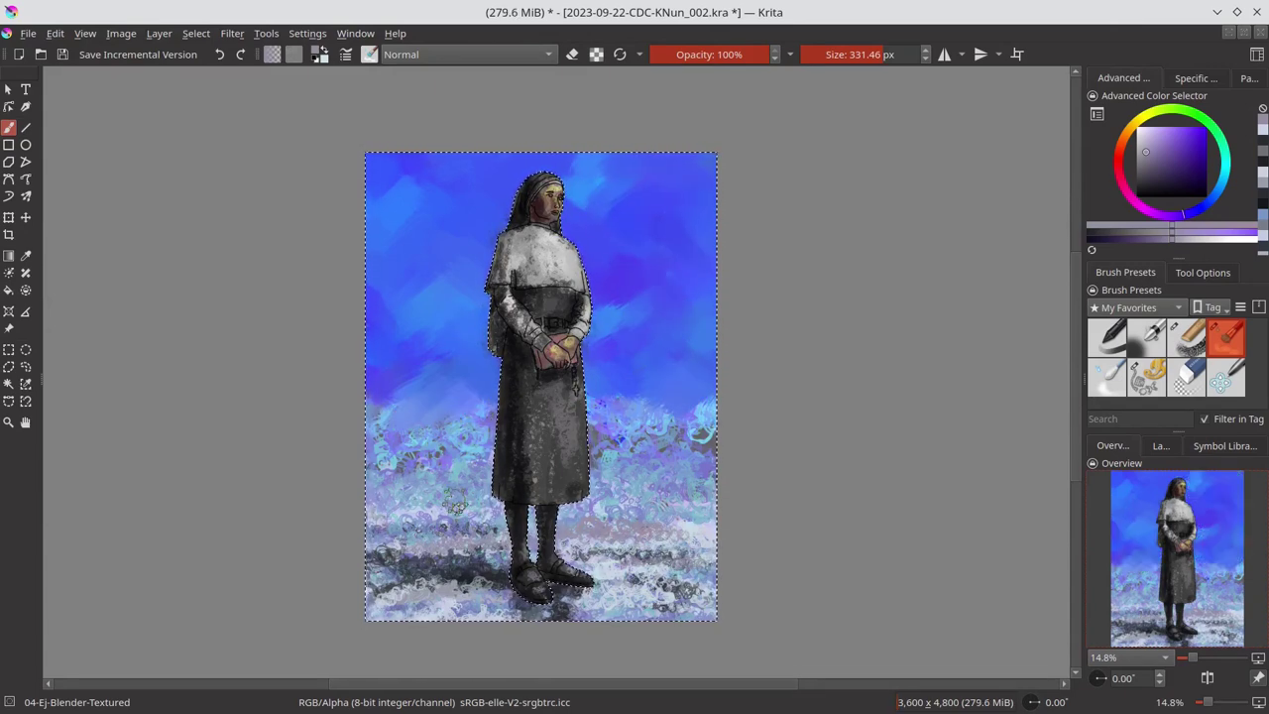
Step: Smooth the snow on the left and beside the figure, shrinking the brush to about 106 px
mouse_move(453, 505)
left_mouse_down()
mouse_move(391, 442)
mouse_move(470, 485)
left_mouse_up()
left_click_drag(610, 396, 669, 476)
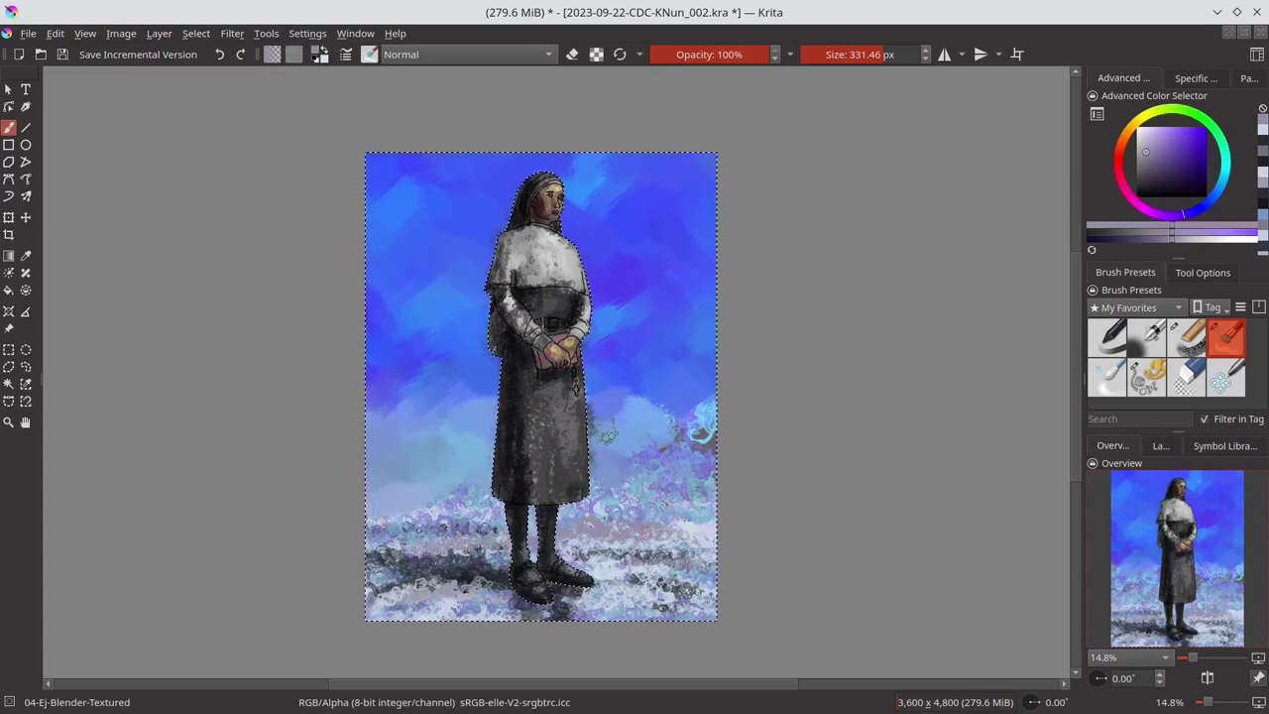
mouse_move(684, 426)
left_mouse_down()
mouse_move(590, 506)
mouse_move(683, 412)
left_mouse_up()
key("bracketleft")
key("bracketleft")
key("bracketleft")
left_click_drag(436, 510, 382, 535)
mouse_move(500, 565)
left_mouse_down()
mouse_move(391, 584)
mouse_move(392, 550)
left_mouse_up()
Step: Smooth the snow along the right horizon and the lower left and right corners
left_click_drag(585, 535, 694, 541)
left_click_drag(466, 535, 387, 521)
left_click_drag(674, 523, 695, 510)
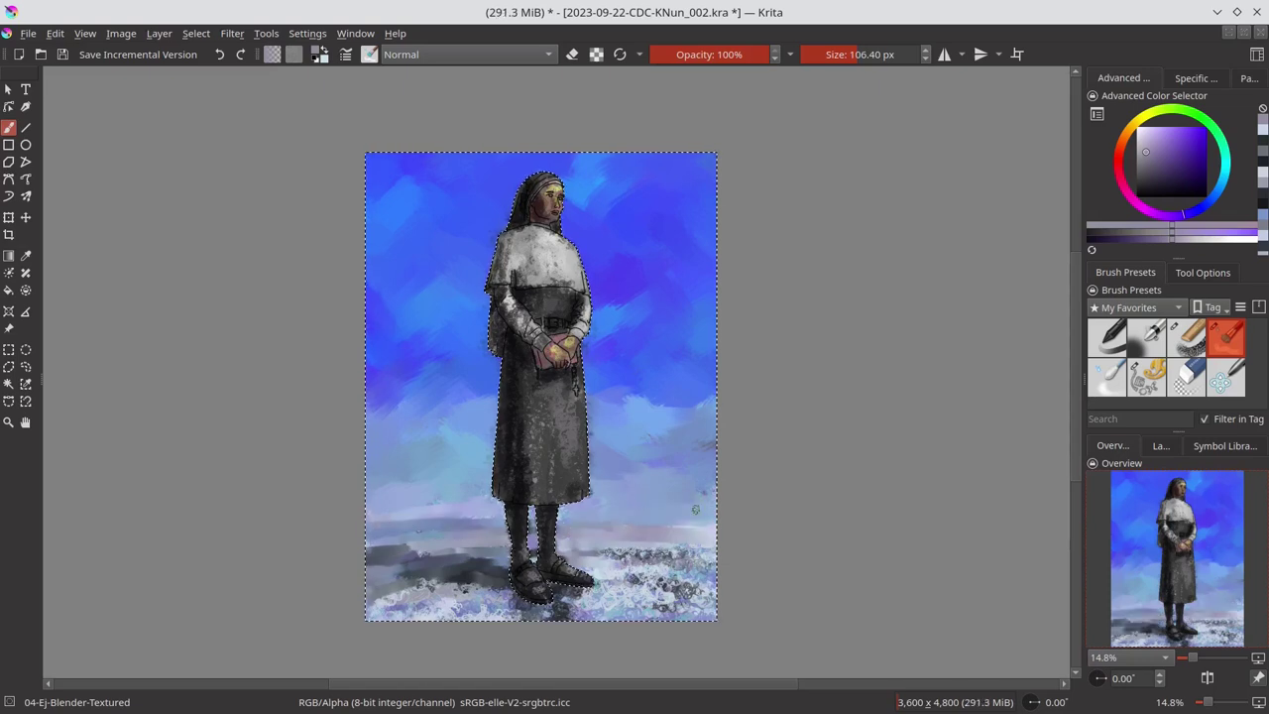
left_click_drag(496, 587, 386, 595)
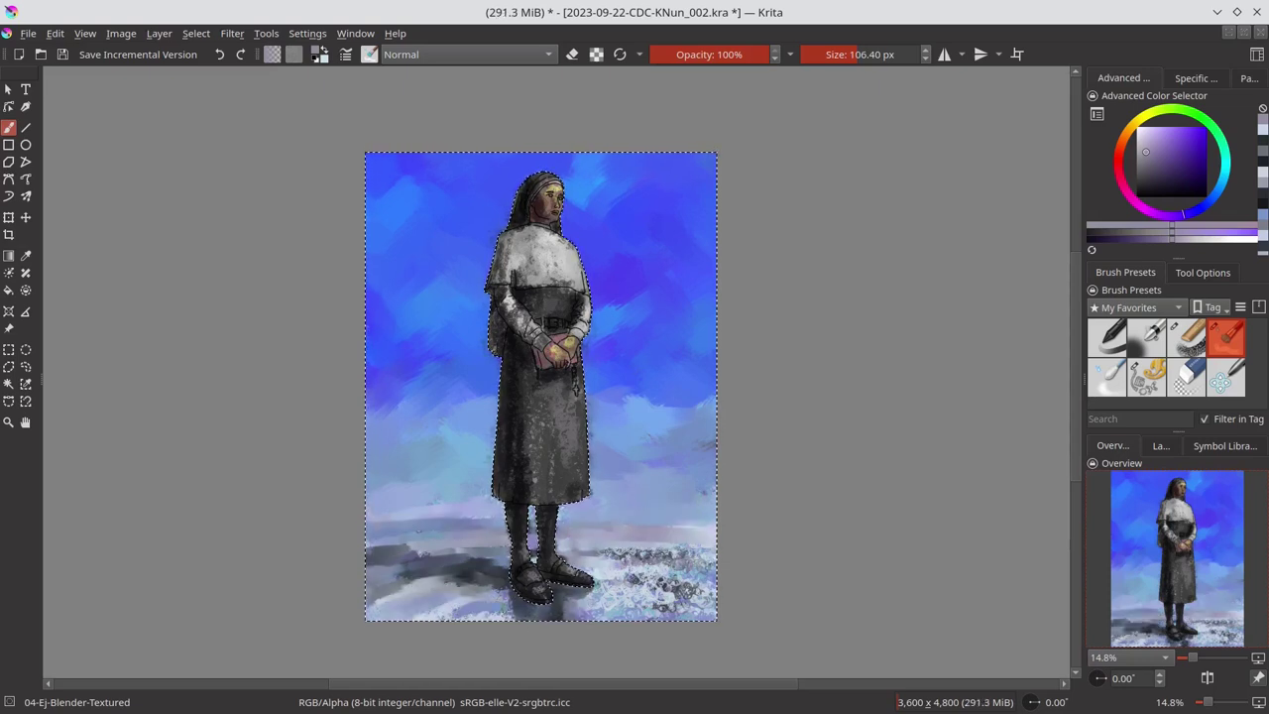
mouse_move(604, 550)
left_mouse_down()
mouse_move(694, 589)
mouse_move(684, 598)
left_mouse_up()
left_click_drag(609, 575, 693, 593)
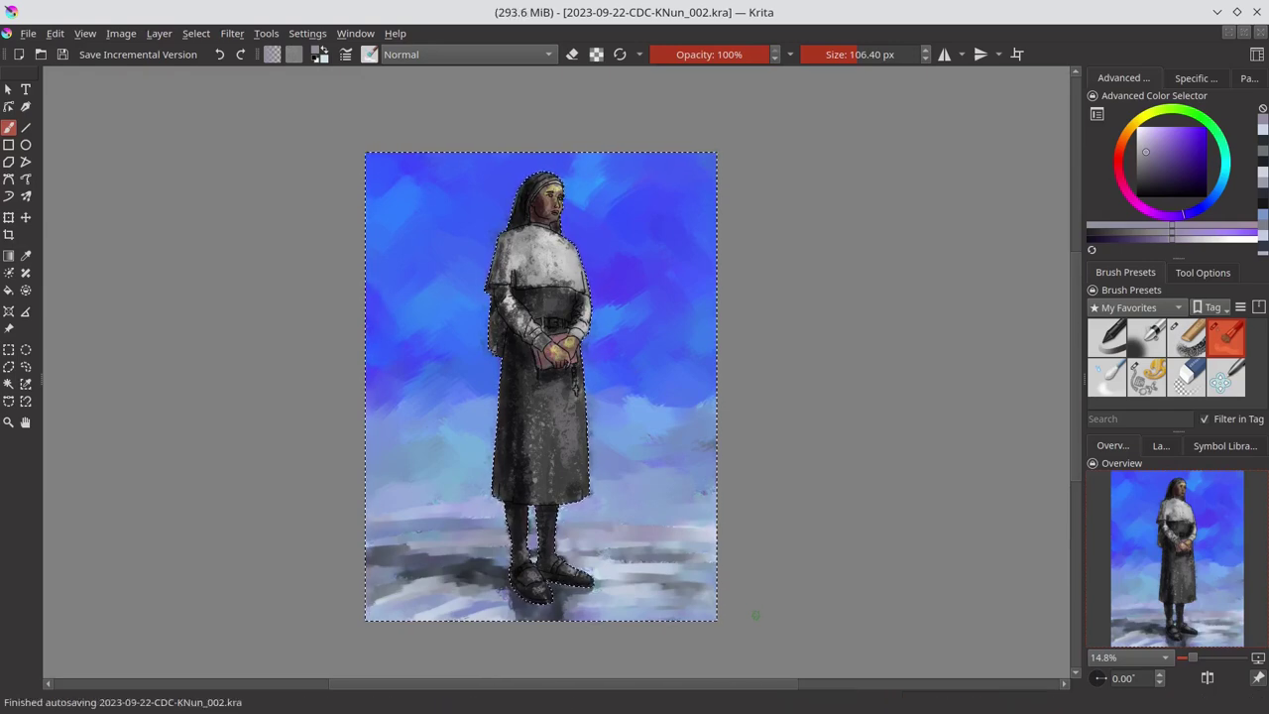
left_click(196, 32)
Step: Deselect, zoom in, soften the forehead's yellow glow and rework the collar
left_click(228, 68)
scroll(478, 236, "up", 5)
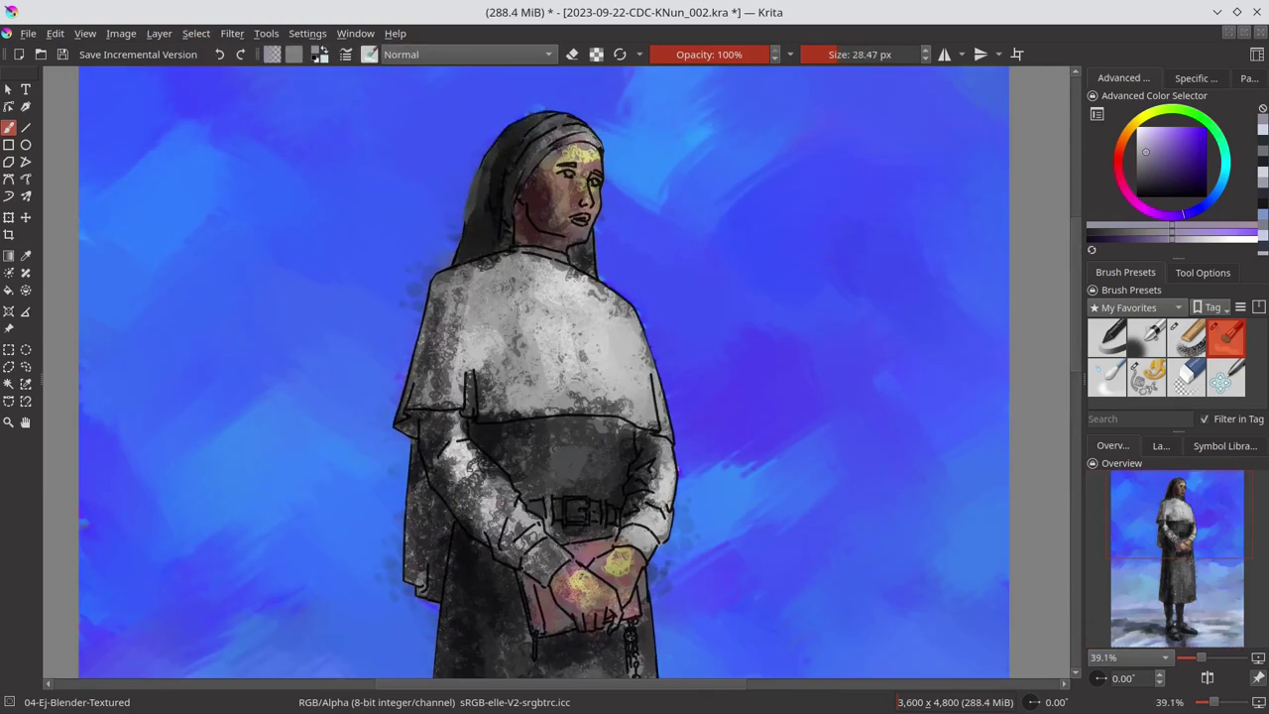
left_click_drag(560, 157, 599, 159)
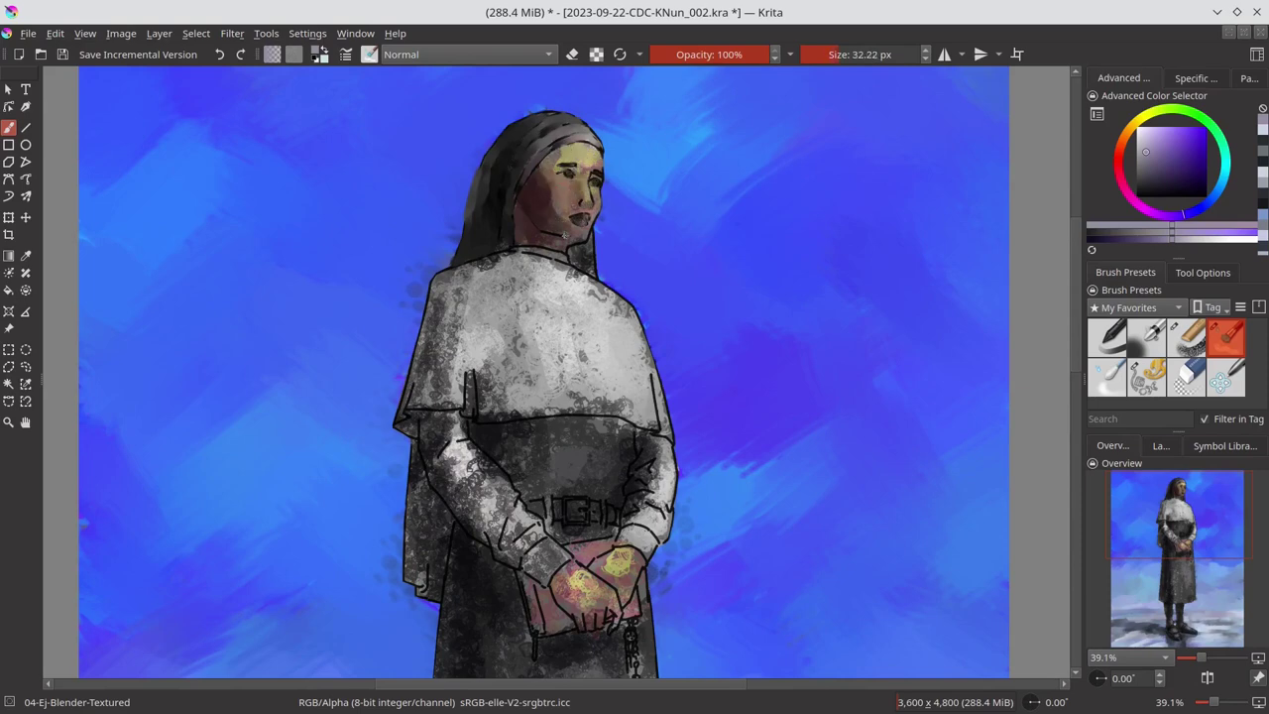
mouse_move(570, 254)
left_mouse_down()
mouse_move(486, 265)
mouse_move(639, 328)
left_mouse_up()
Step: Repaint the upper and left cape smoother, darkening the cloak's left edge, and save
key("bracketright")
mouse_move(555, 287)
left_mouse_down()
mouse_move(436, 297)
mouse_move(411, 426)
left_mouse_up()
left_click_drag(458, 327, 417, 595)
key("slash")
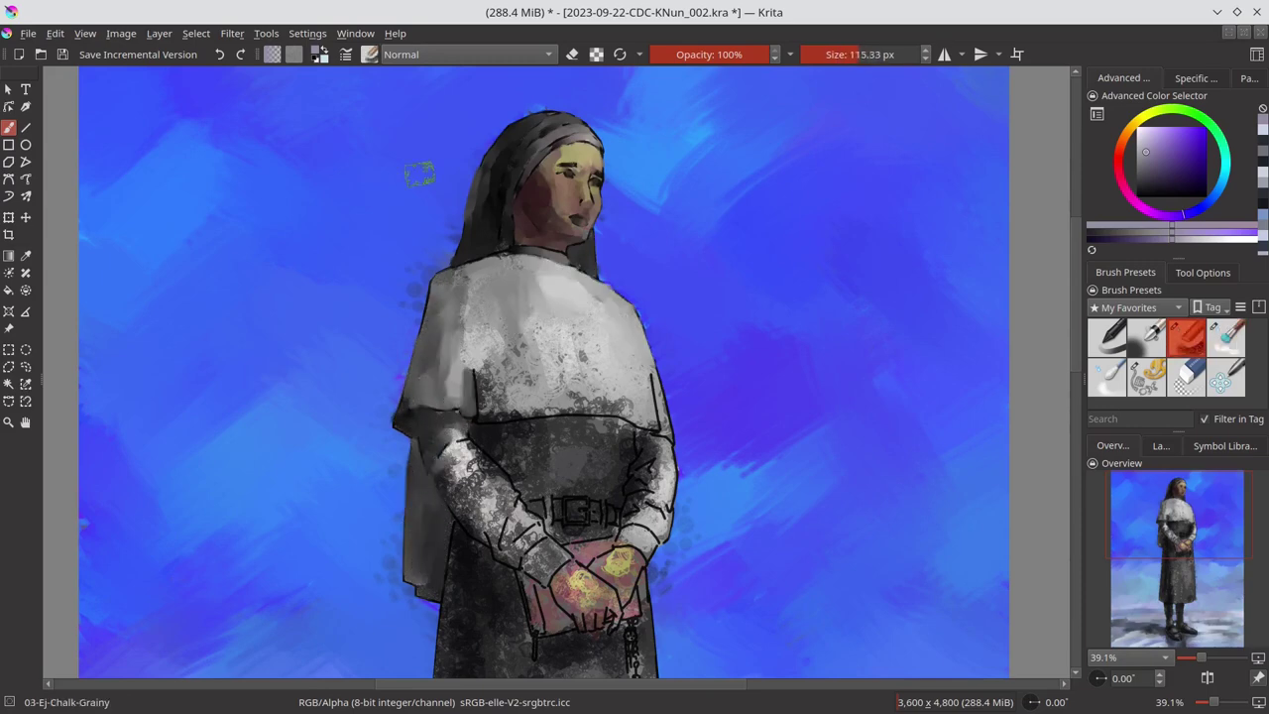
mouse_move(426, 456)
left_mouse_down()
mouse_move(415, 593)
mouse_move(416, 449)
left_mouse_up()
key("slash")
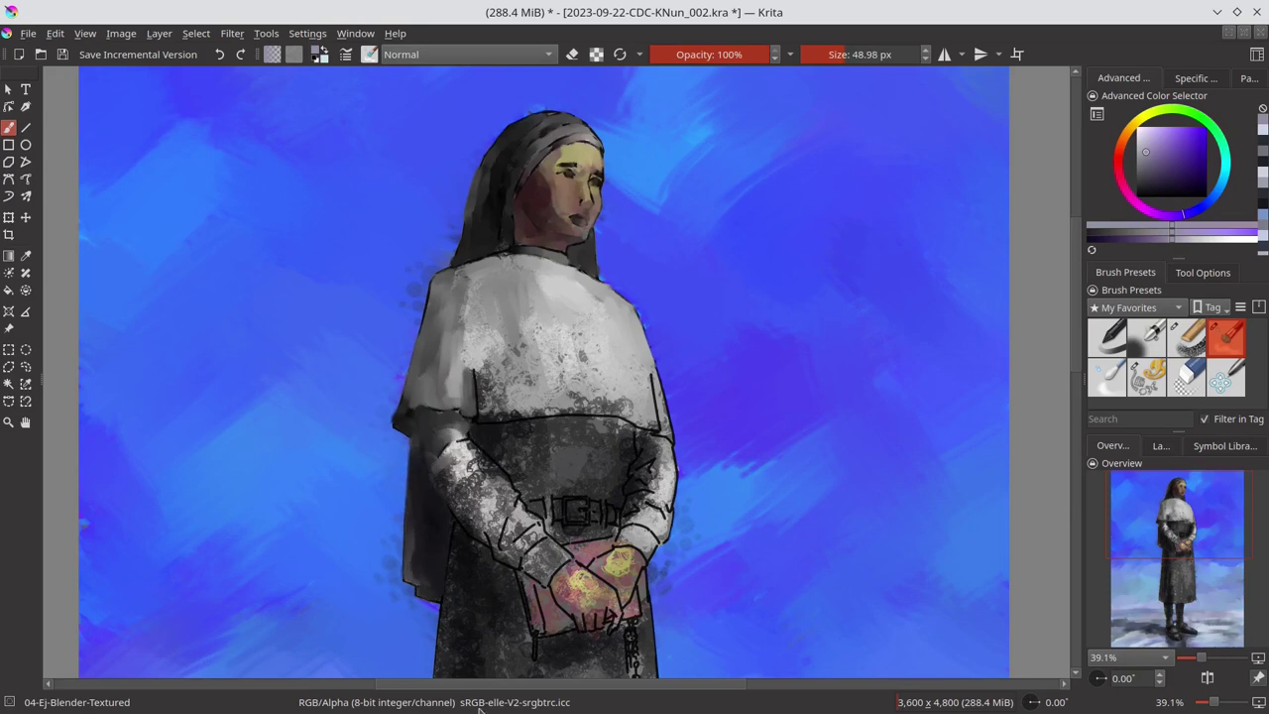
key("ctrl+s")
Step: Repaint the shoulders smooth light grey and the area above the belt dark grey, then save
key("bracketright")
left_click_drag(515, 346, 584, 337)
left_click_drag(475, 397, 569, 357)
mouse_move(461, 297)
left_mouse_down()
mouse_move(605, 407)
mouse_move(649, 407)
left_mouse_up()
key("bracketleft")
key("bracketleft")
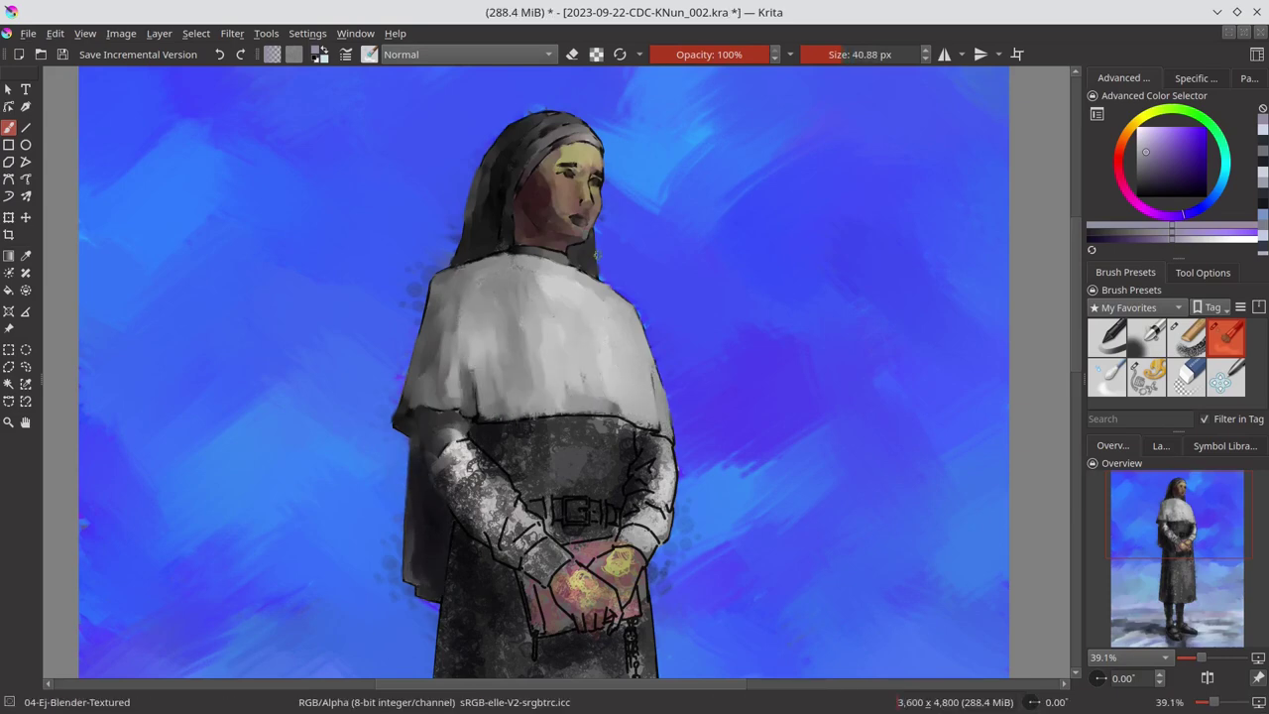
left_click_drag(535, 424, 624, 424)
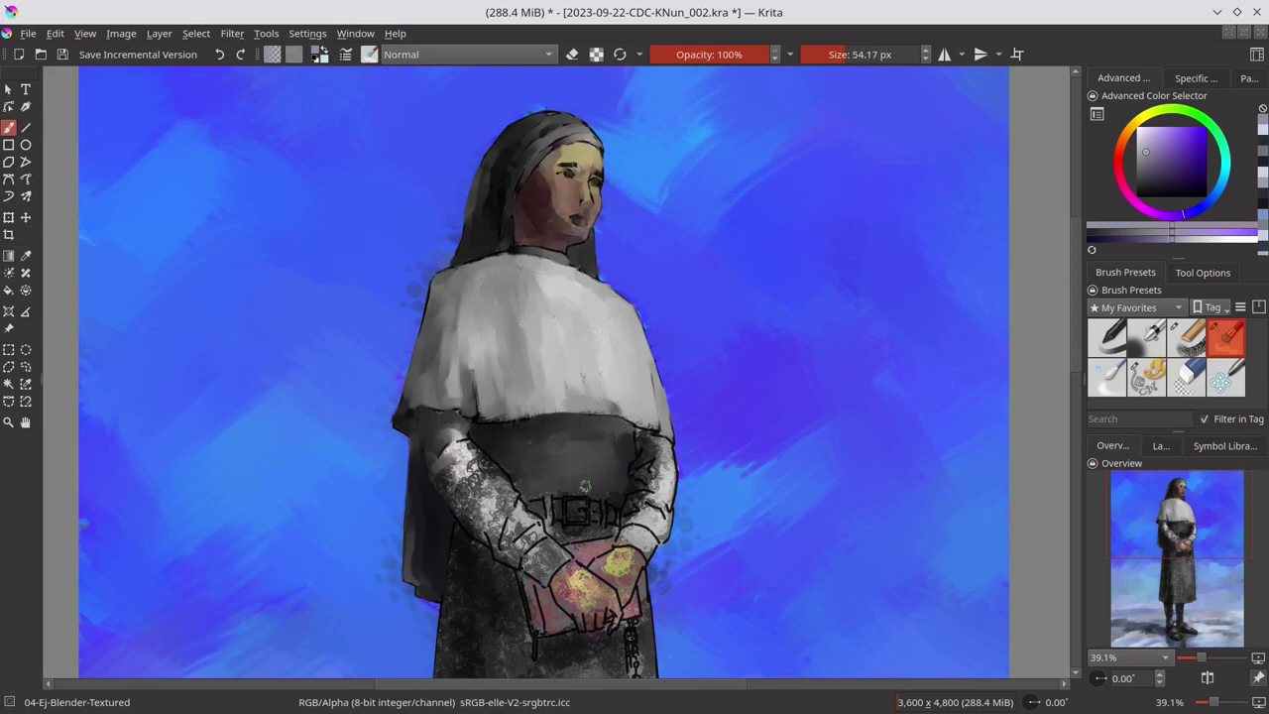
key("bracketleft")
key("ctrl+s")
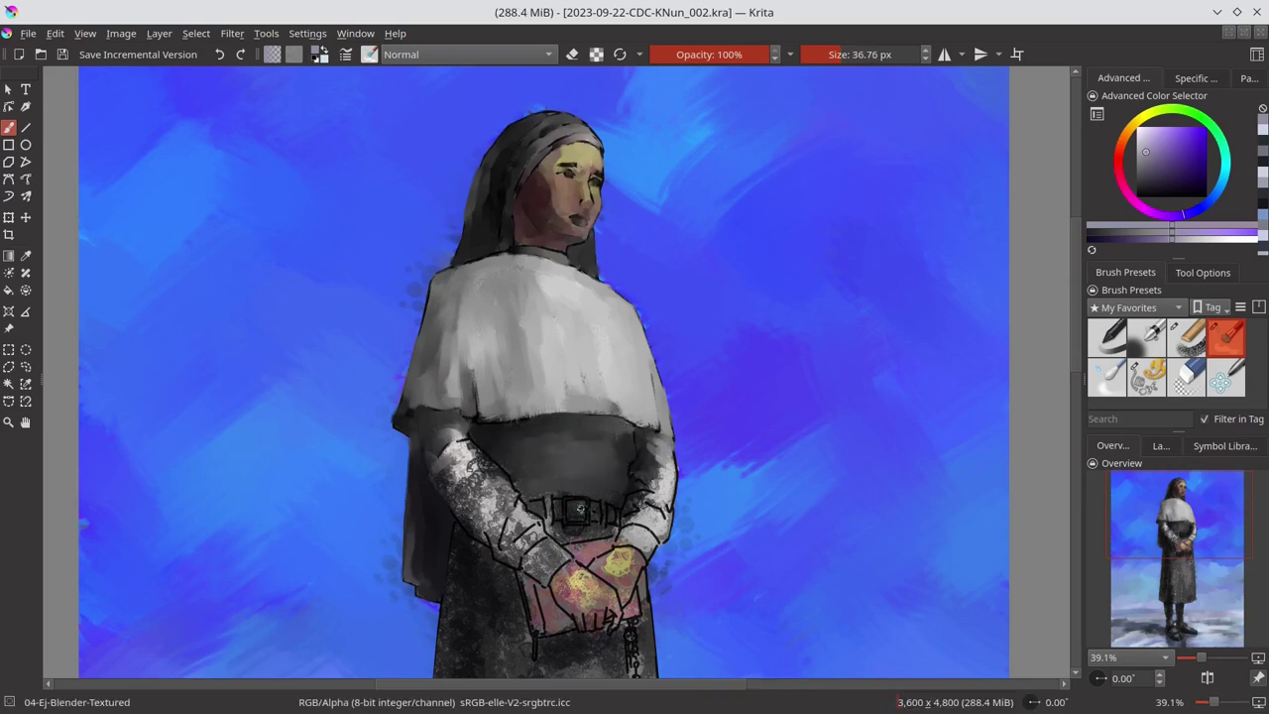
Step: Touch up the sleeve, blend the belt buckle dark grey, smooth the left sleeve, and save
key("slash")
left_click_drag(482, 476, 634, 428)
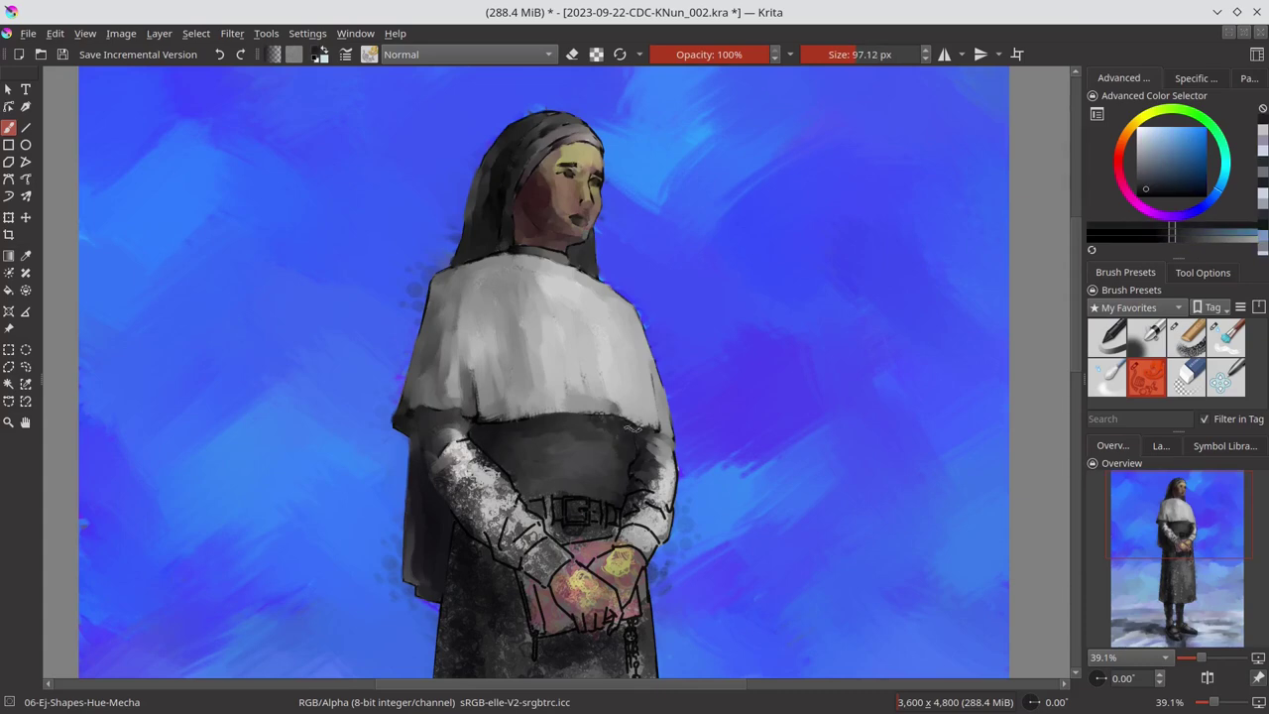
key("slash")
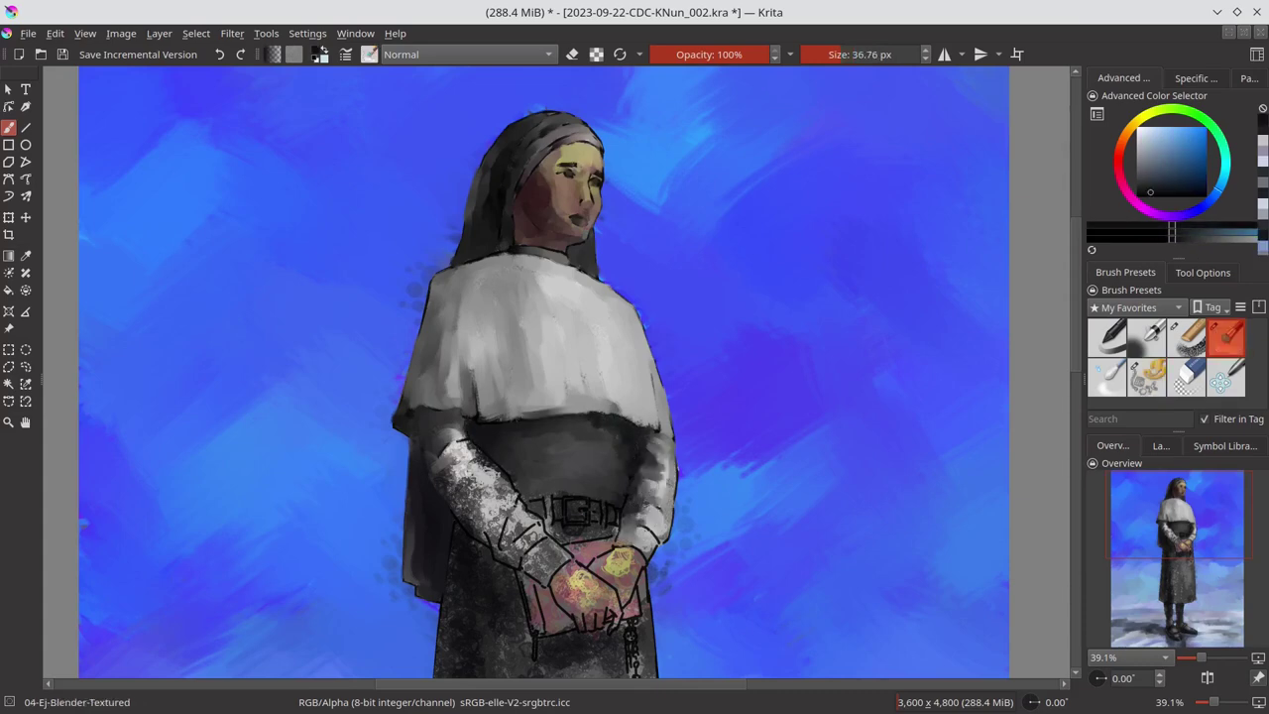
mouse_move(621, 567)
left_mouse_down()
mouse_move(549, 515)
mouse_move(585, 506)
mouse_move(585, 535)
mouse_move(611, 538)
left_mouse_up()
mouse_move(500, 427)
left_mouse_down()
mouse_move(466, 486)
mouse_move(526, 565)
left_mouse_up()
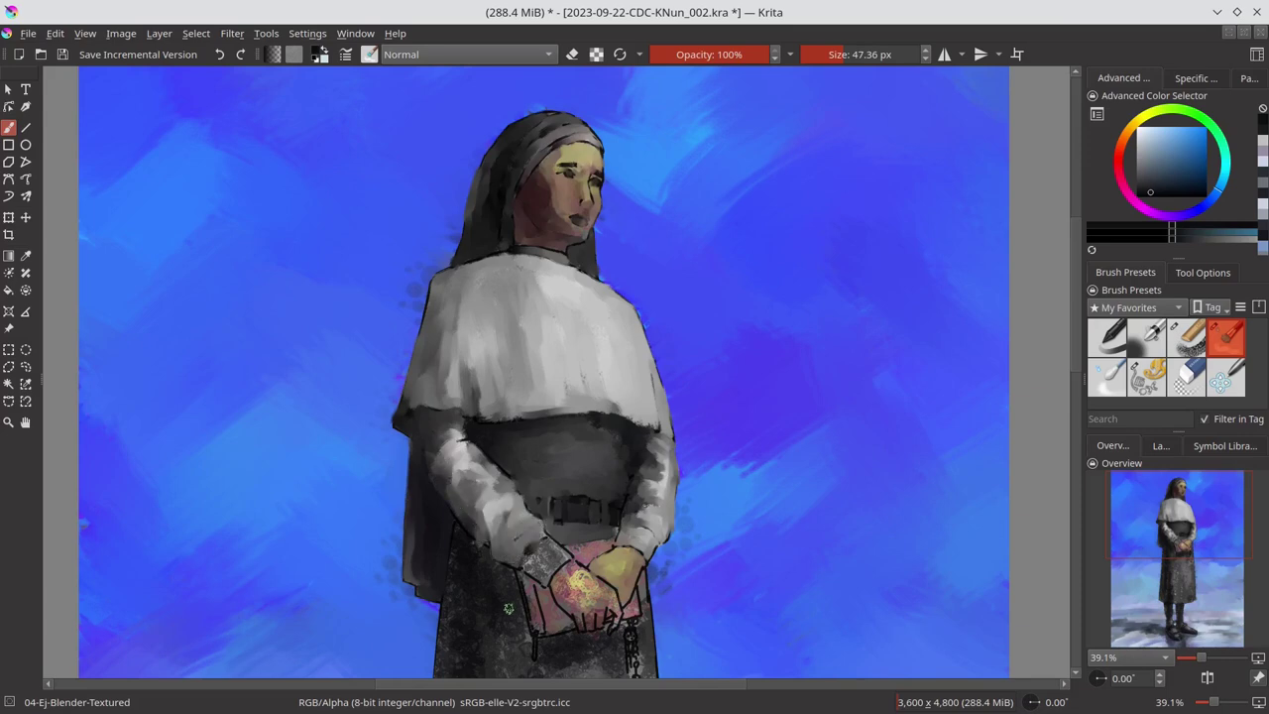
key("ctrl+s")
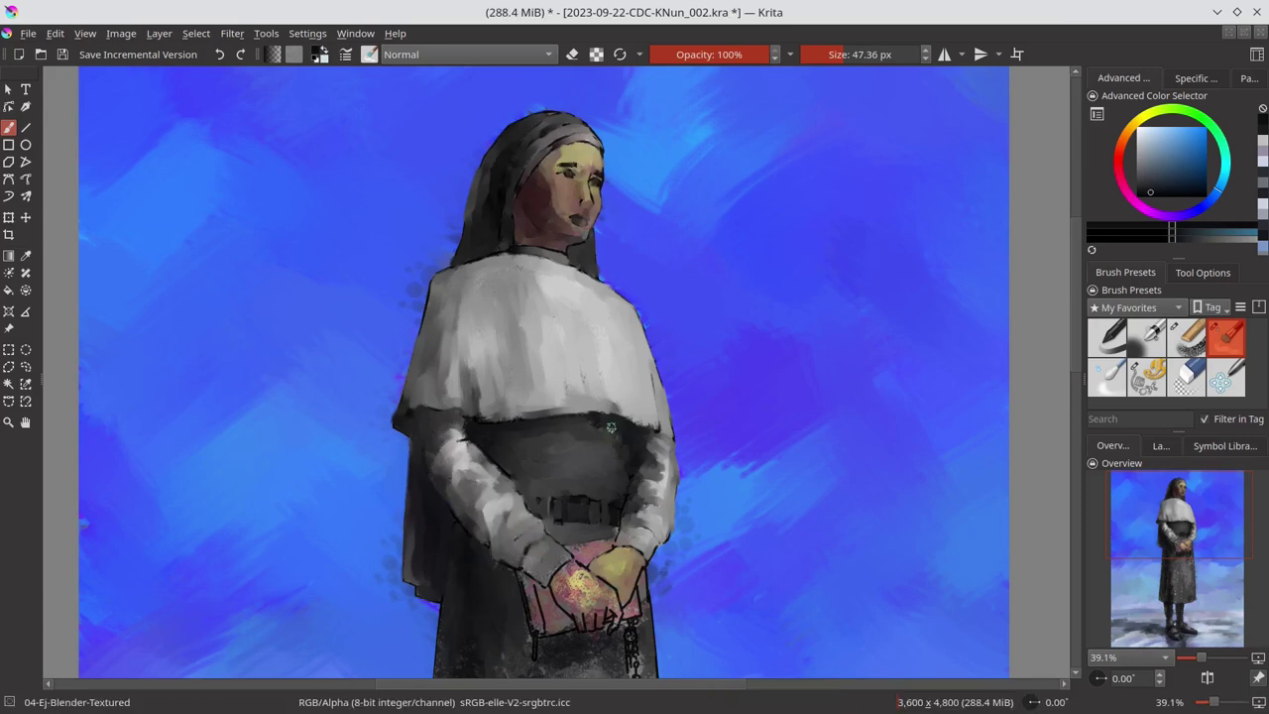
Step: Blend the paint on the hands and rosary with the textured blender, then save
scroll(535, 372, "down", 5)
left_click(1187, 337)
left_click(1138, 163)
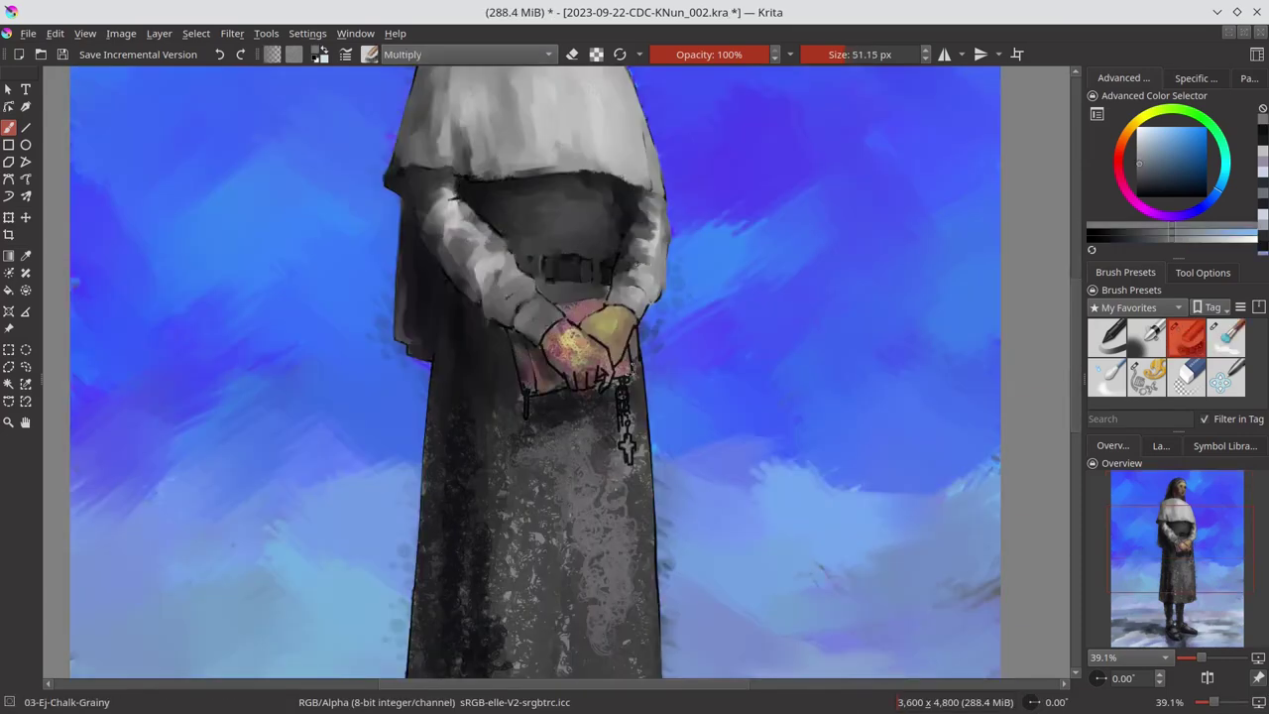
left_click(1226, 337)
mouse_move(555, 328)
left_mouse_down()
mouse_move(595, 346)
mouse_move(560, 381)
mouse_move(594, 389)
left_mouse_up()
left_click_drag(617, 342, 628, 463)
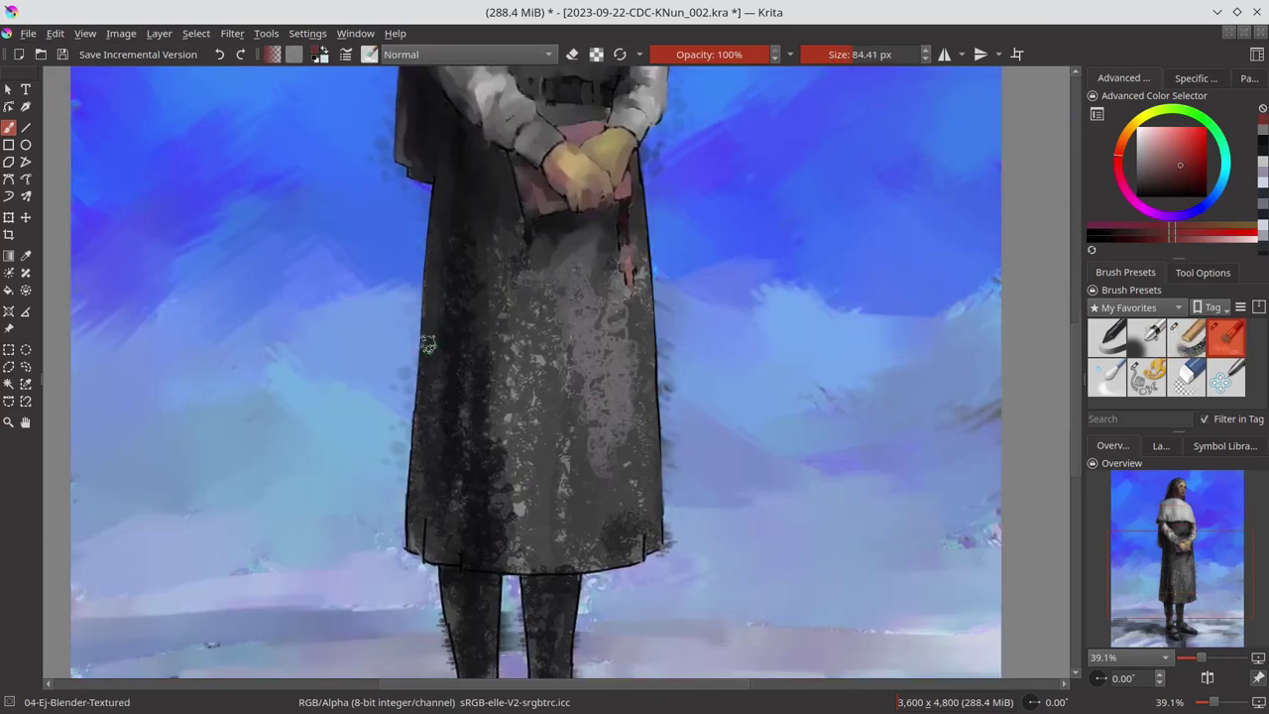
scroll(585, 416, "down", 5)
key("ctrl+s")
Step: Blend the robe's lace texture into smooth dark strokes across its left, middle and right
left_click_drag(507, 272, 503, 564)
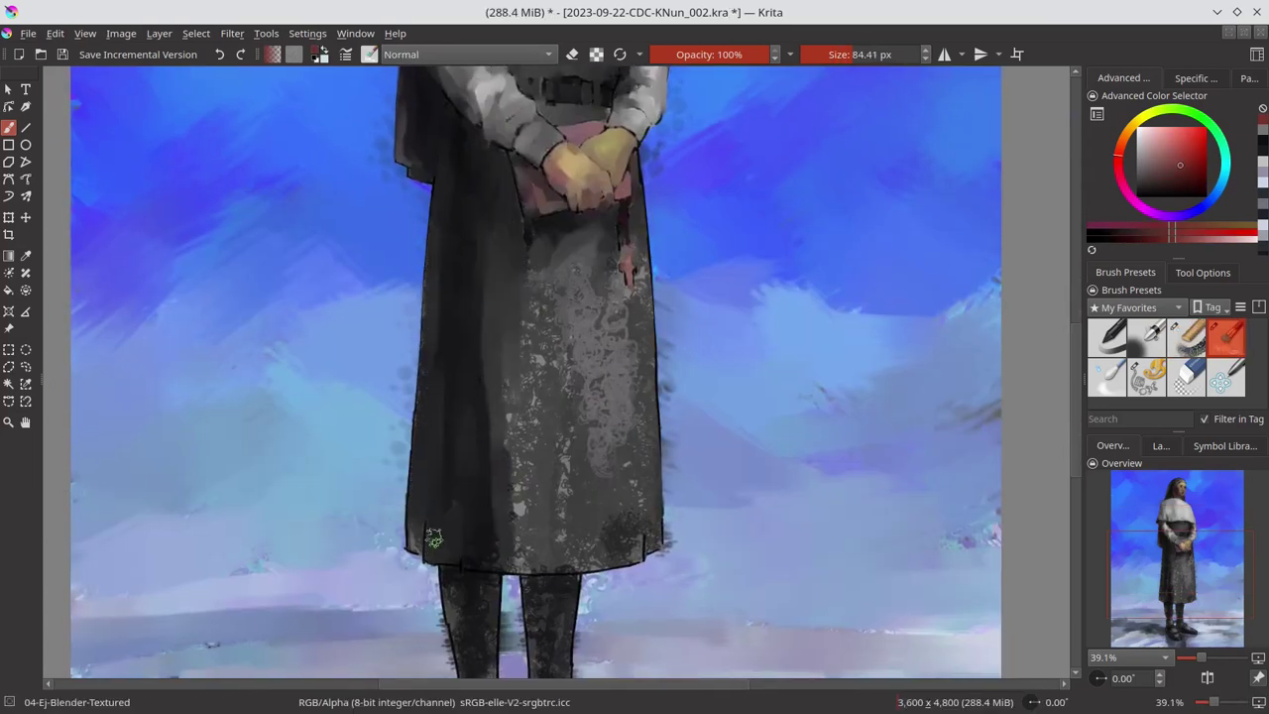
left_click_drag(421, 297, 426, 555)
key("bracketright")
left_click_drag(535, 342, 624, 396)
left_click_drag(639, 258, 579, 495)
mouse_move(515, 451)
left_mouse_down()
mouse_move(600, 545)
mouse_move(515, 293)
left_mouse_up()
key("bracketleft")
key("bracketleft")
Step: Blend both stockings and shoes into smooth dark strokes with a smaller brush
scroll(446, 288, "down", 2)
scroll(397, 282, "down", 3)
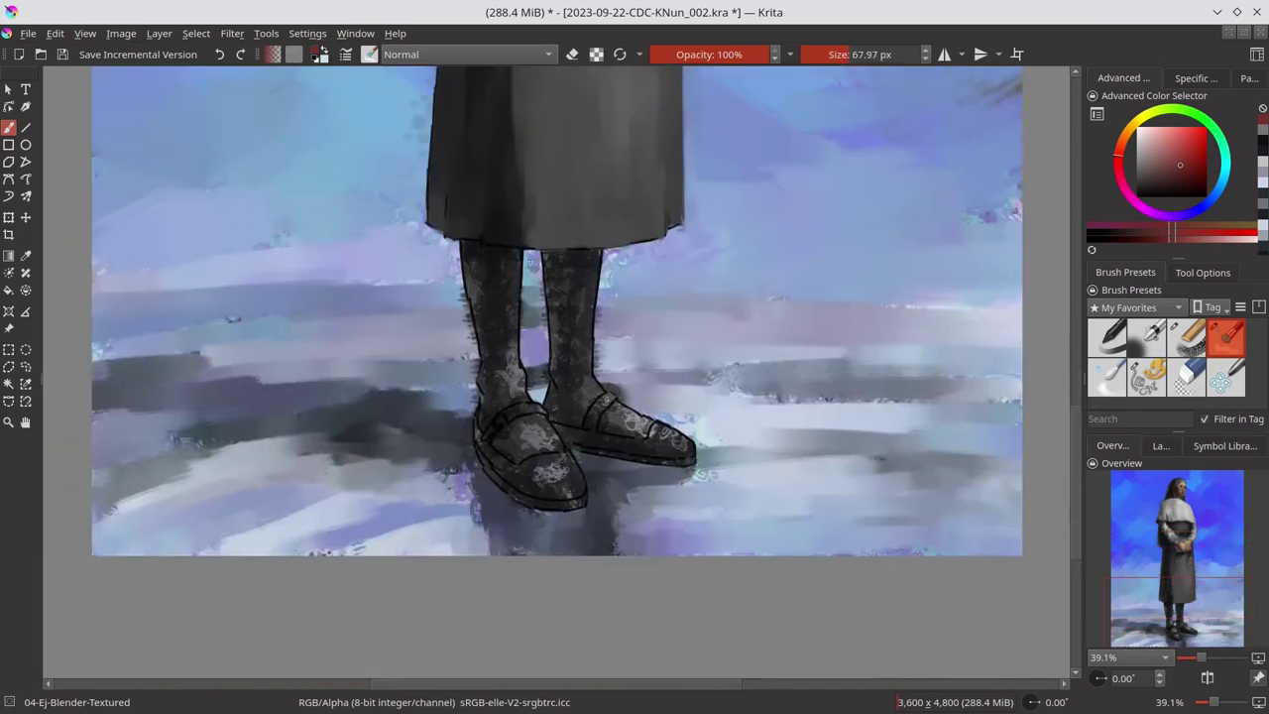
key("bracketleft")
key("bracketleft")
left_click_drag(471, 248, 495, 476)
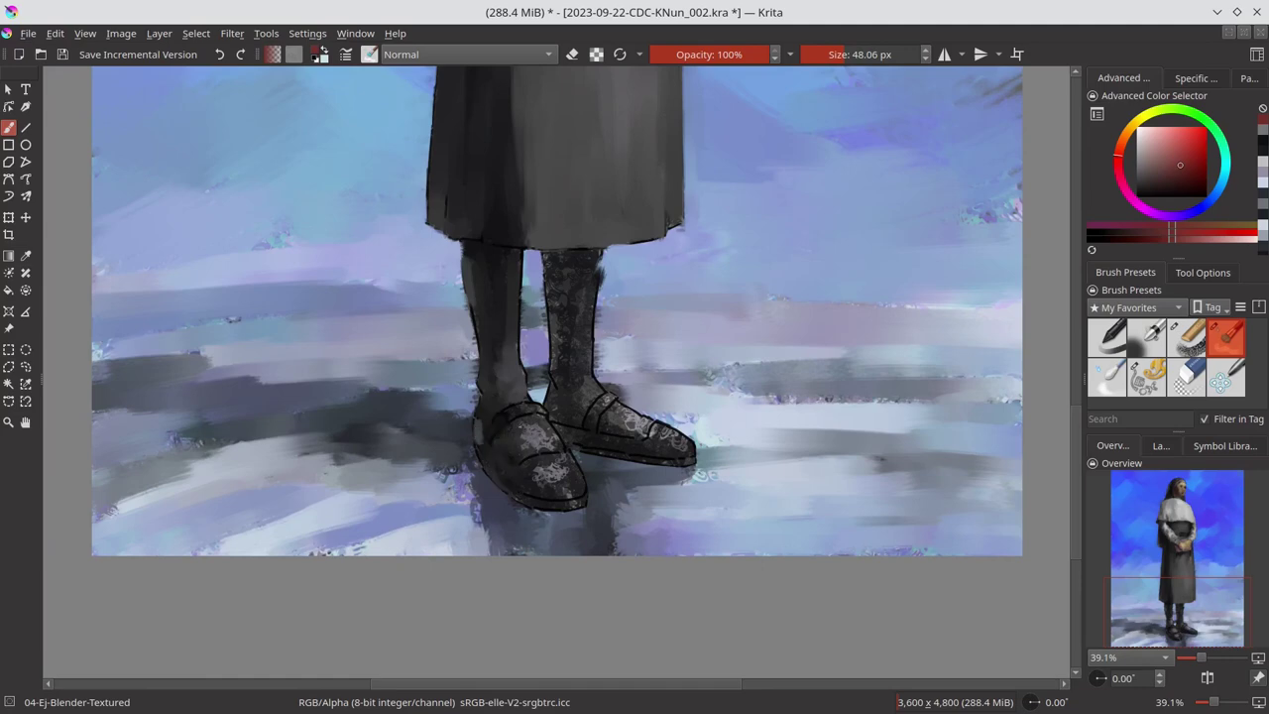
left_click_drag(535, 426, 514, 319)
left_click_drag(520, 441, 570, 491)
left_click_drag(560, 426, 579, 496)
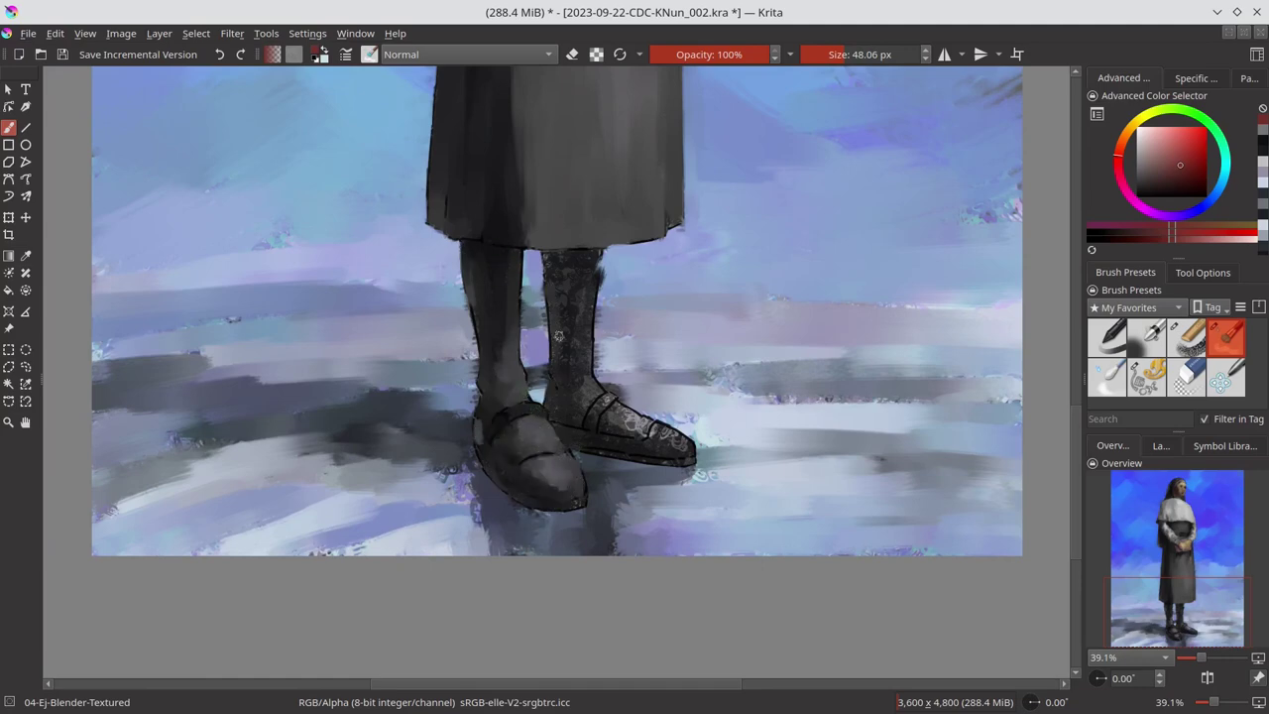
mouse_move(570, 252)
left_mouse_down()
mouse_move(574, 386)
mouse_move(691, 451)
left_mouse_up()
left_click_drag(602, 381, 684, 461)
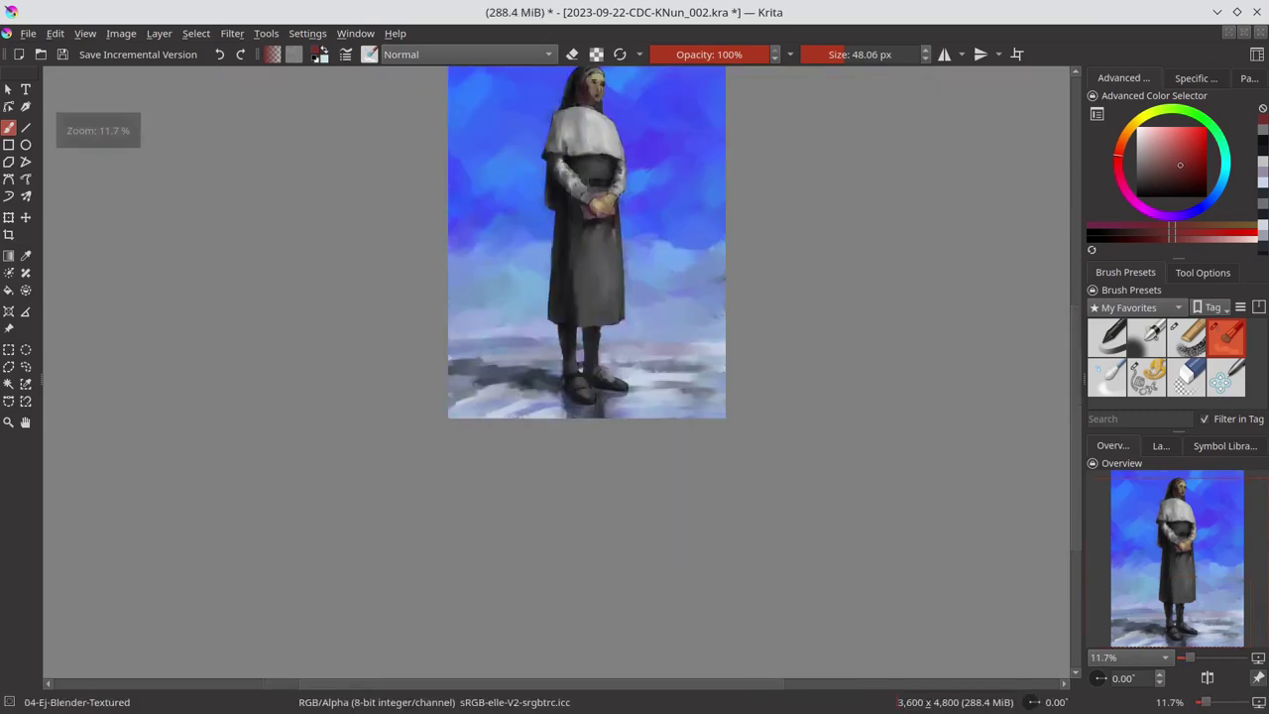
Step: Fit the painting in view, save, add a merged copy layer, and expand the originals group
key("2")
key("ctrl+s")
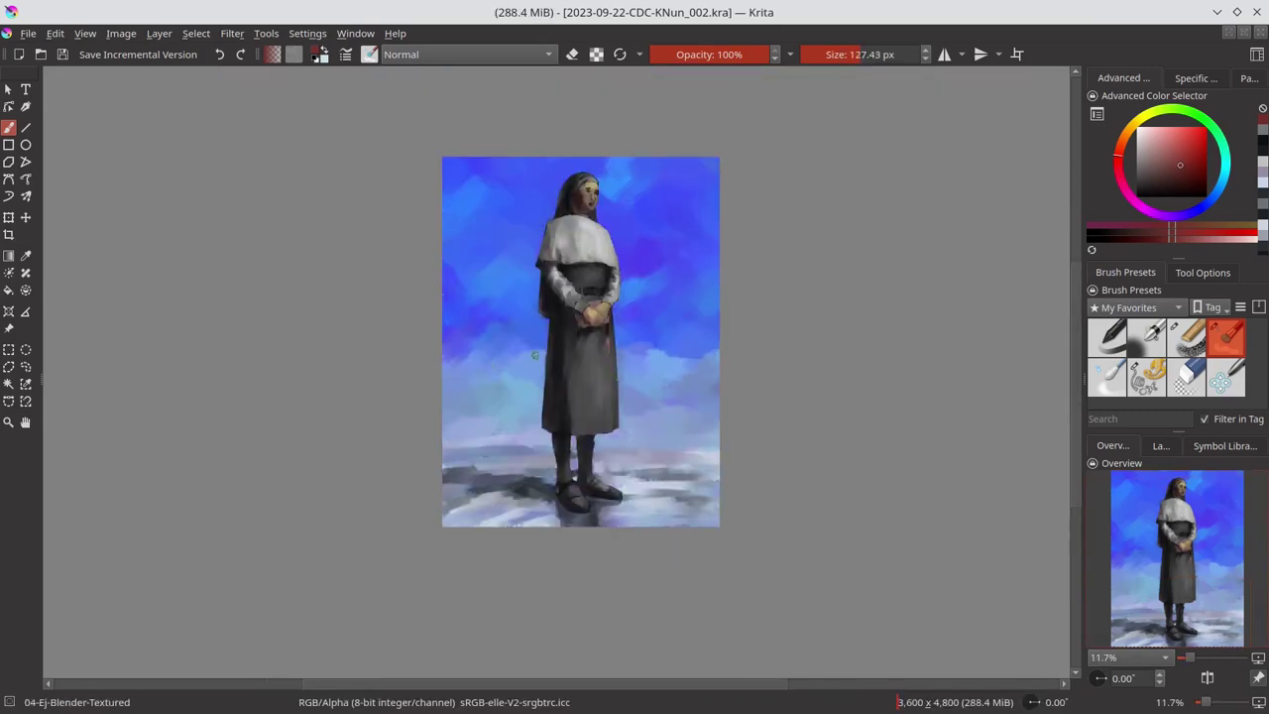
left_click(1160, 445)
right_click(1177, 559)
left_click(1077, 263)
key("ctrl+s")
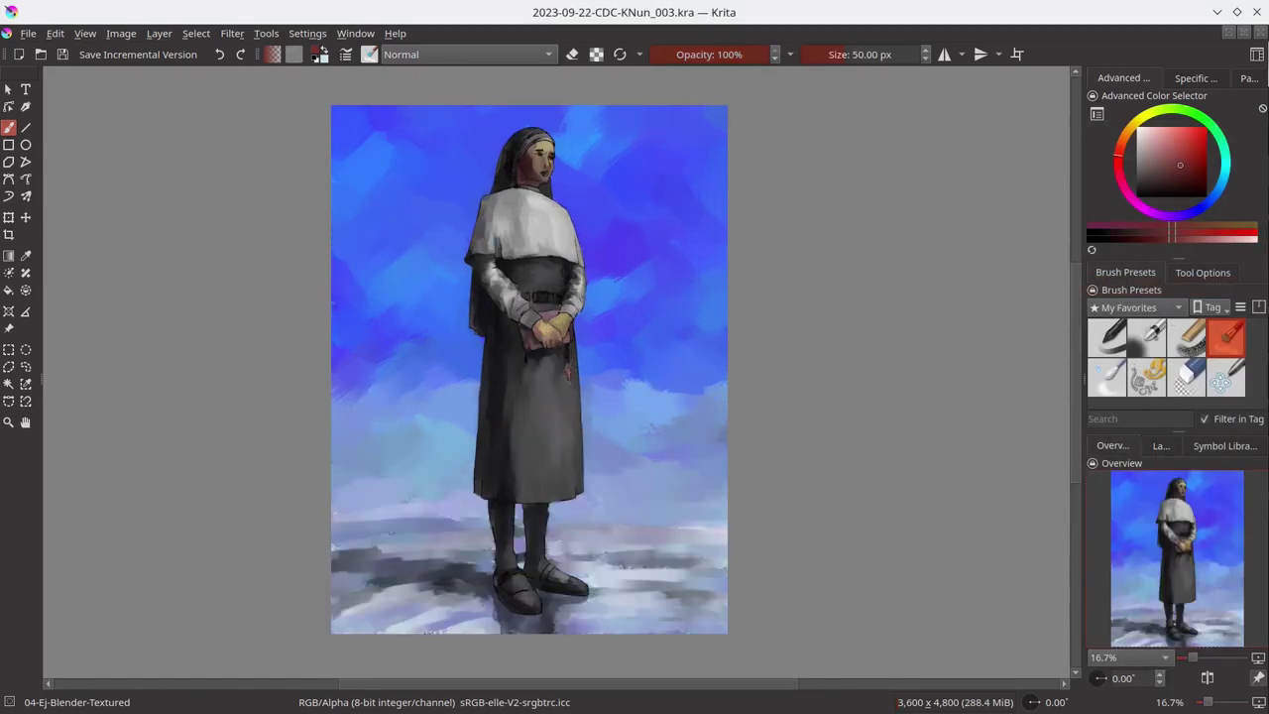
left_click(1160, 445)
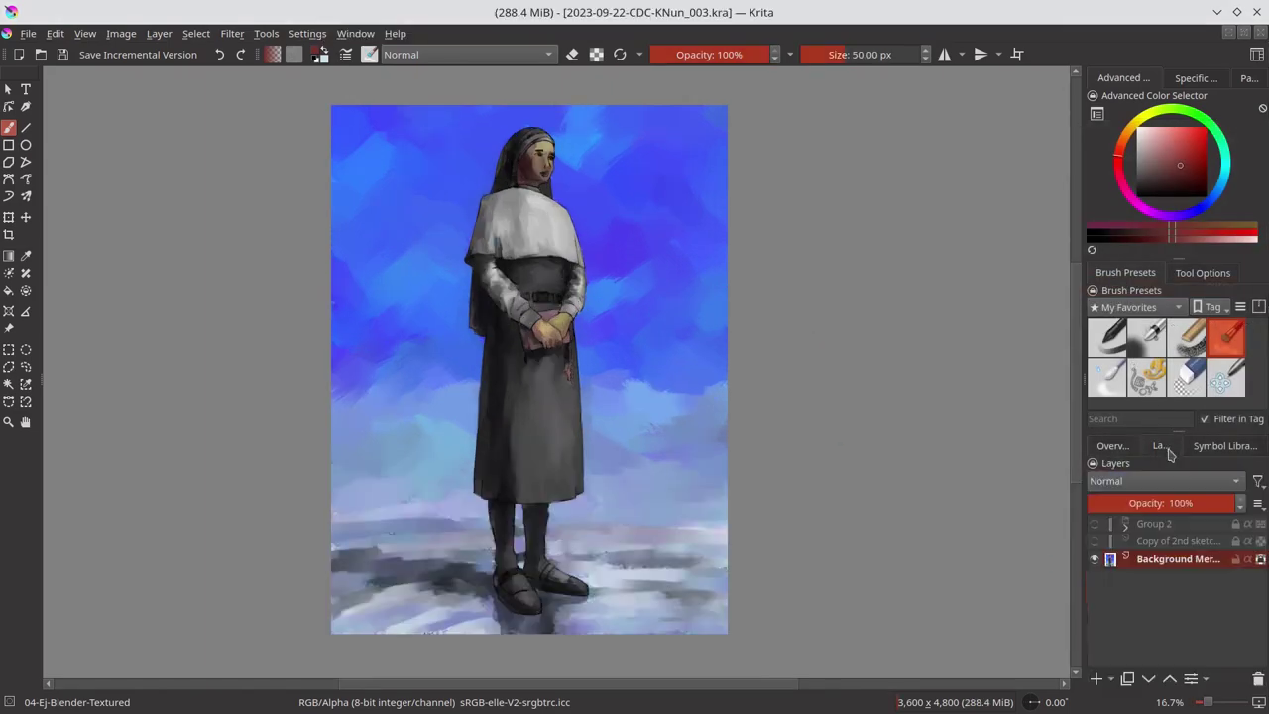
left_click(1125, 525)
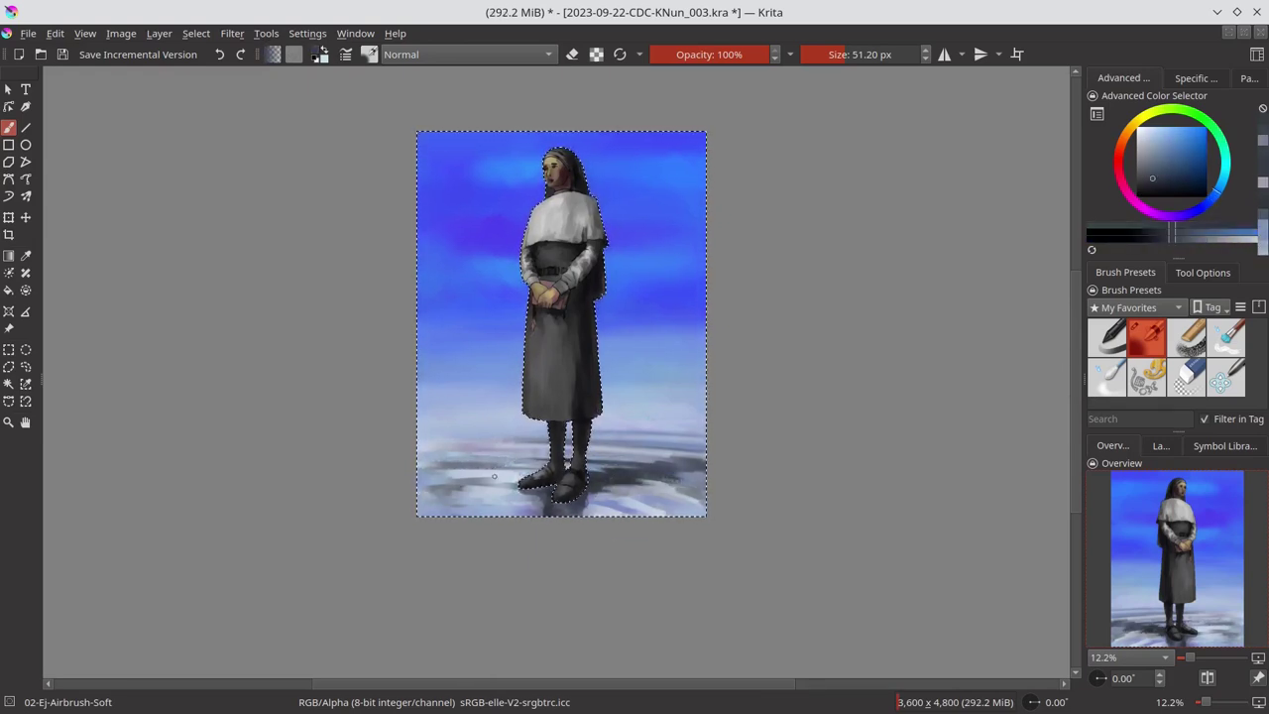
Step: Save, then sample light and darker blue-greys from the snow and background
key("ctrl+s")
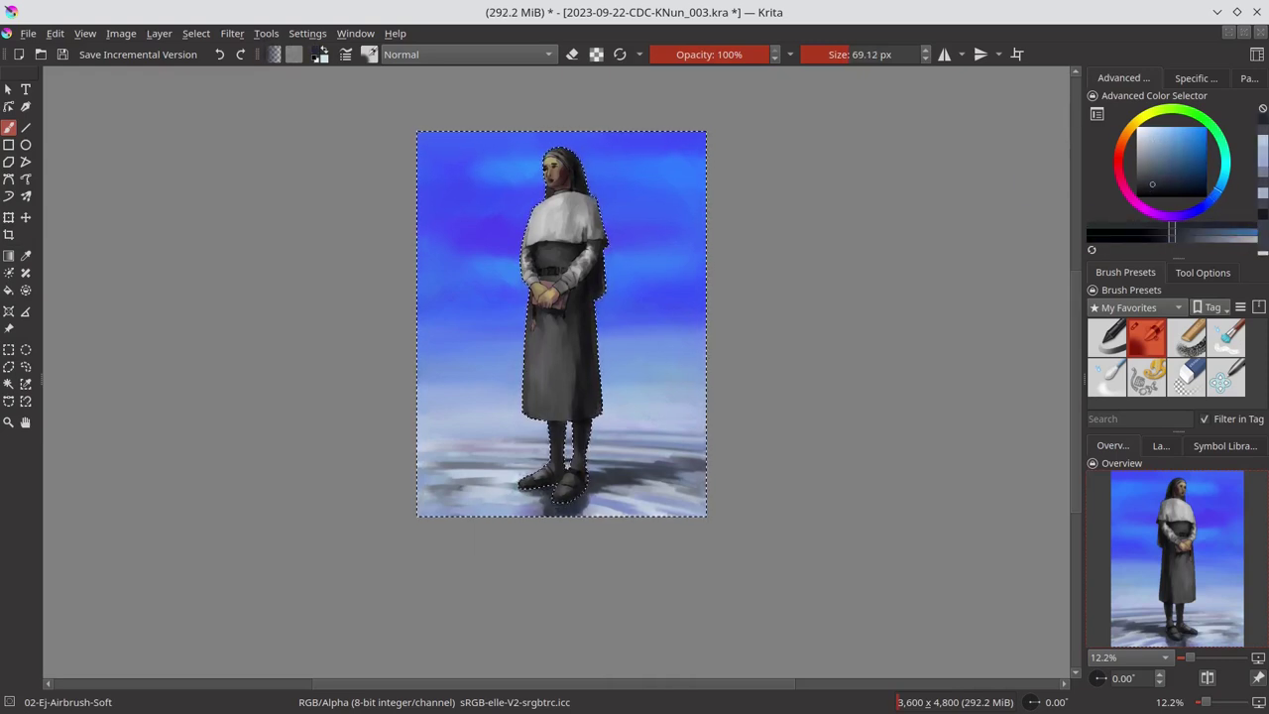
left_click(664, 495, "ctrl")
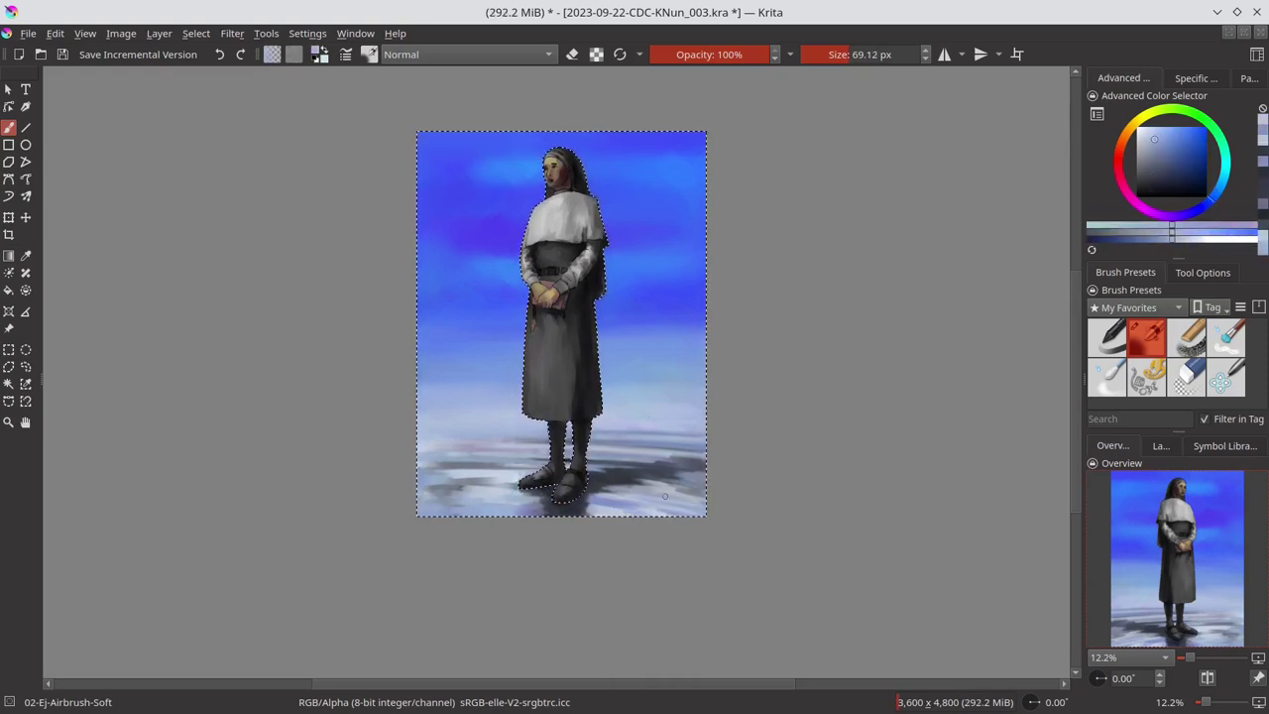
left_click(557, 507, "ctrl")
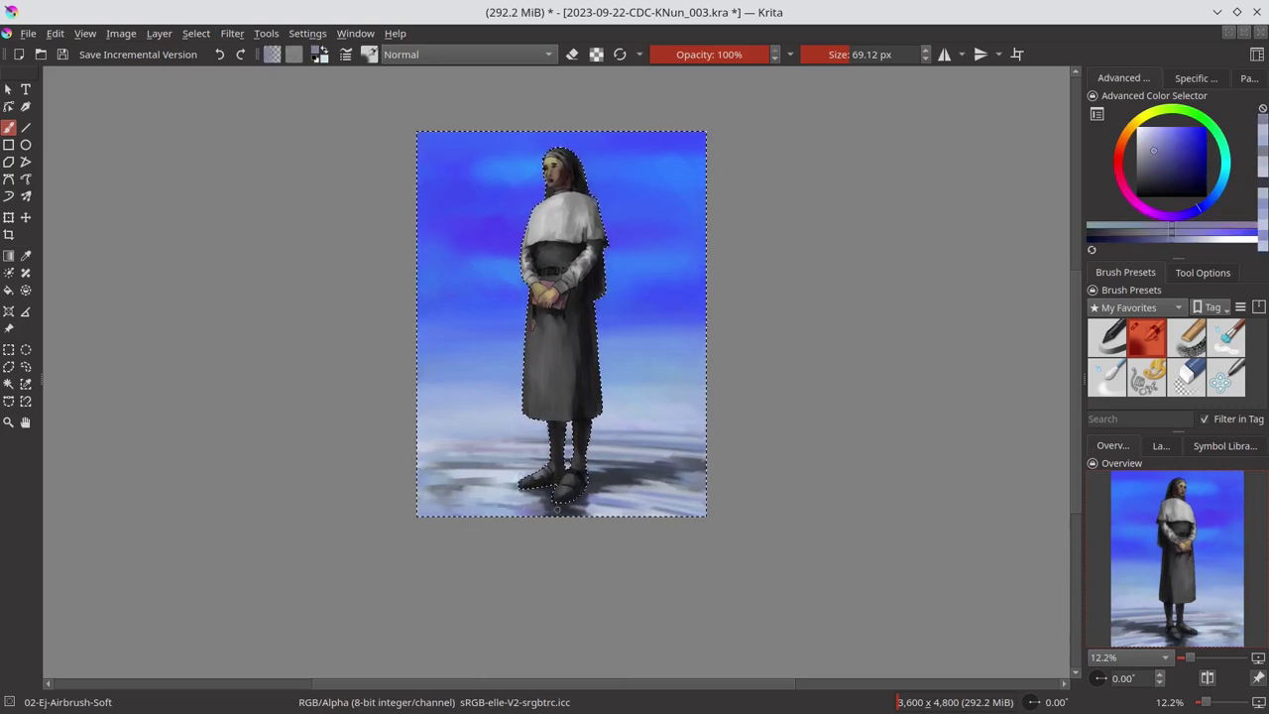
left_click(482, 507, "ctrl")
left_click(424, 506, "ctrl")
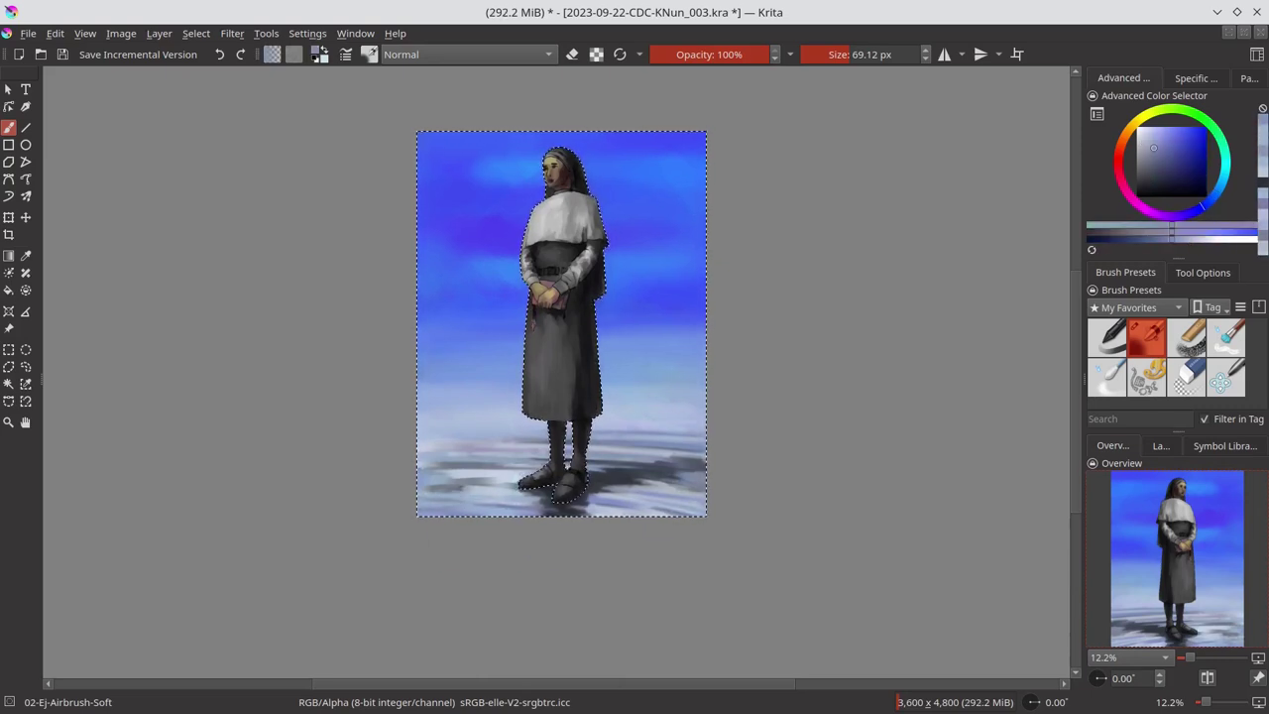
left_click(479, 486, "ctrl")
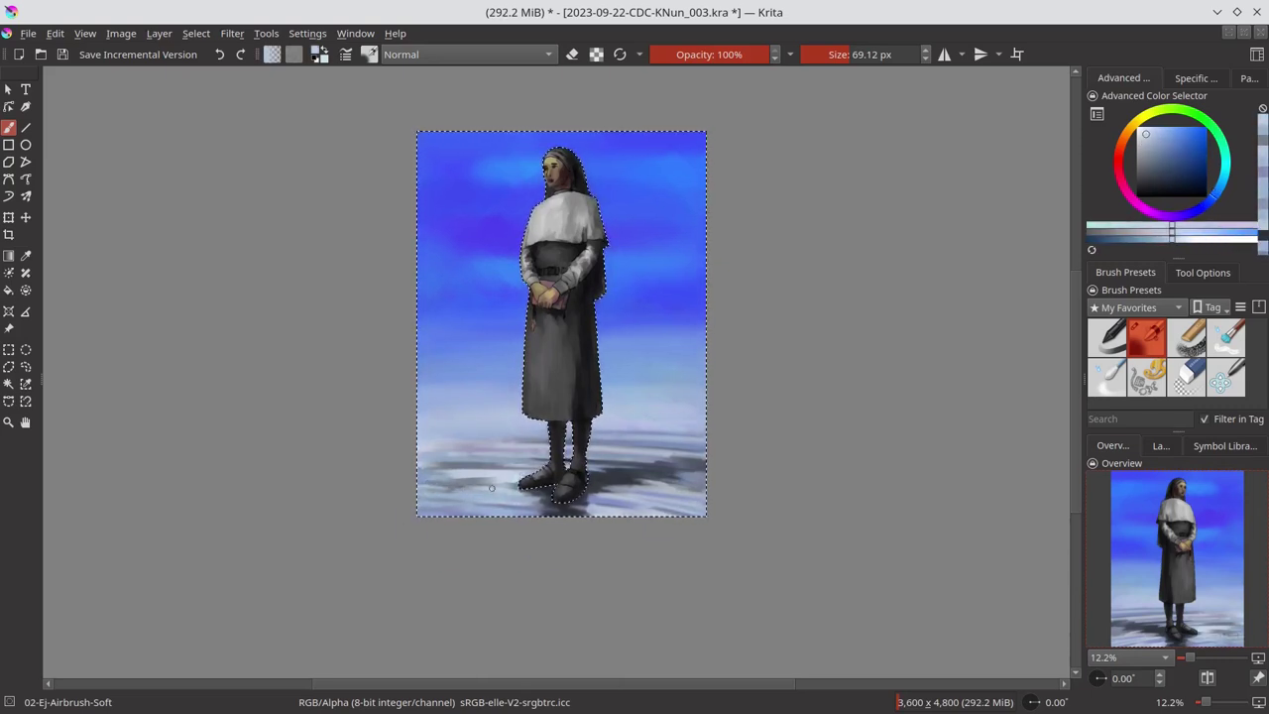
left_click(482, 471, "ctrl")
left_click(477, 476, "ctrl")
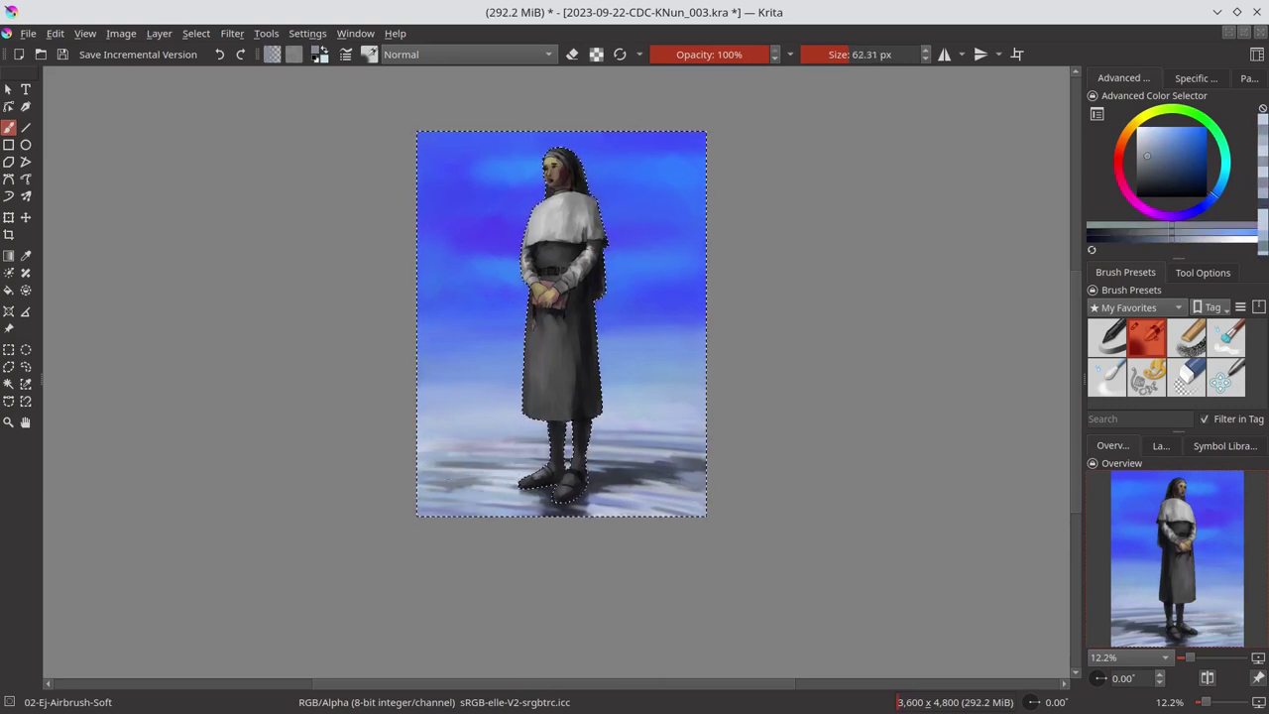
left_click(455, 454, "ctrl")
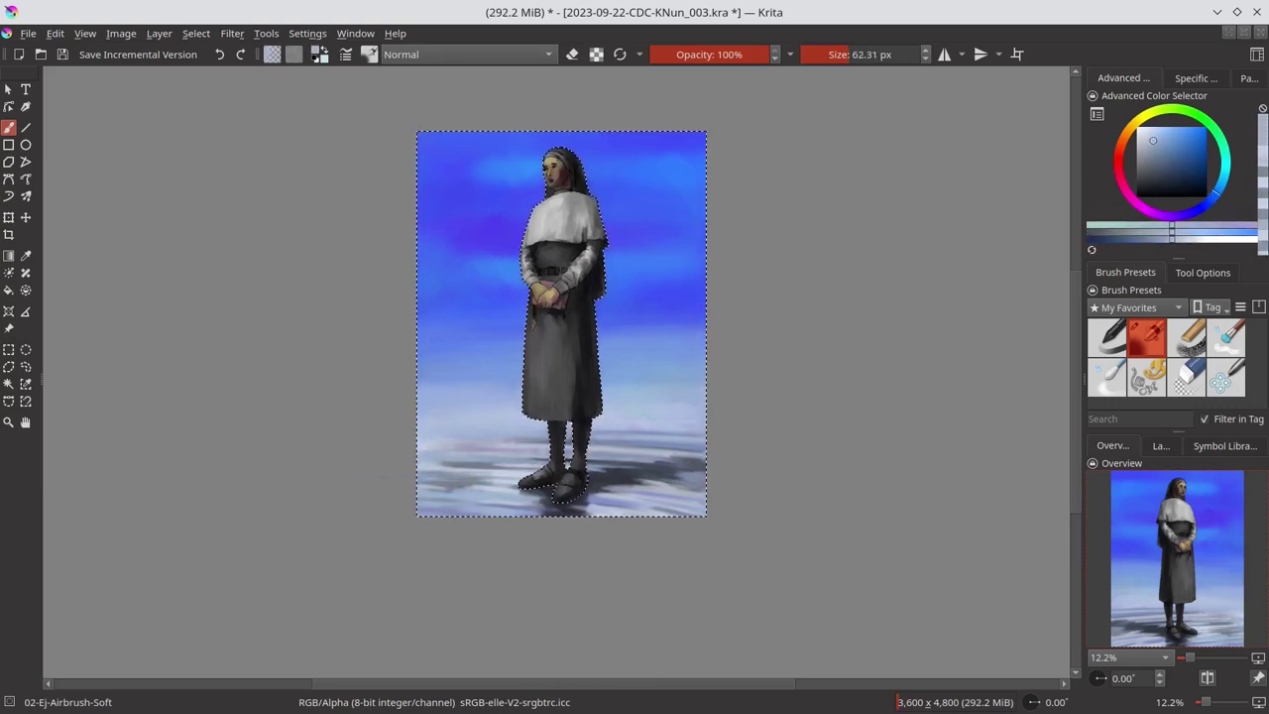
left_click(459, 488, "ctrl")
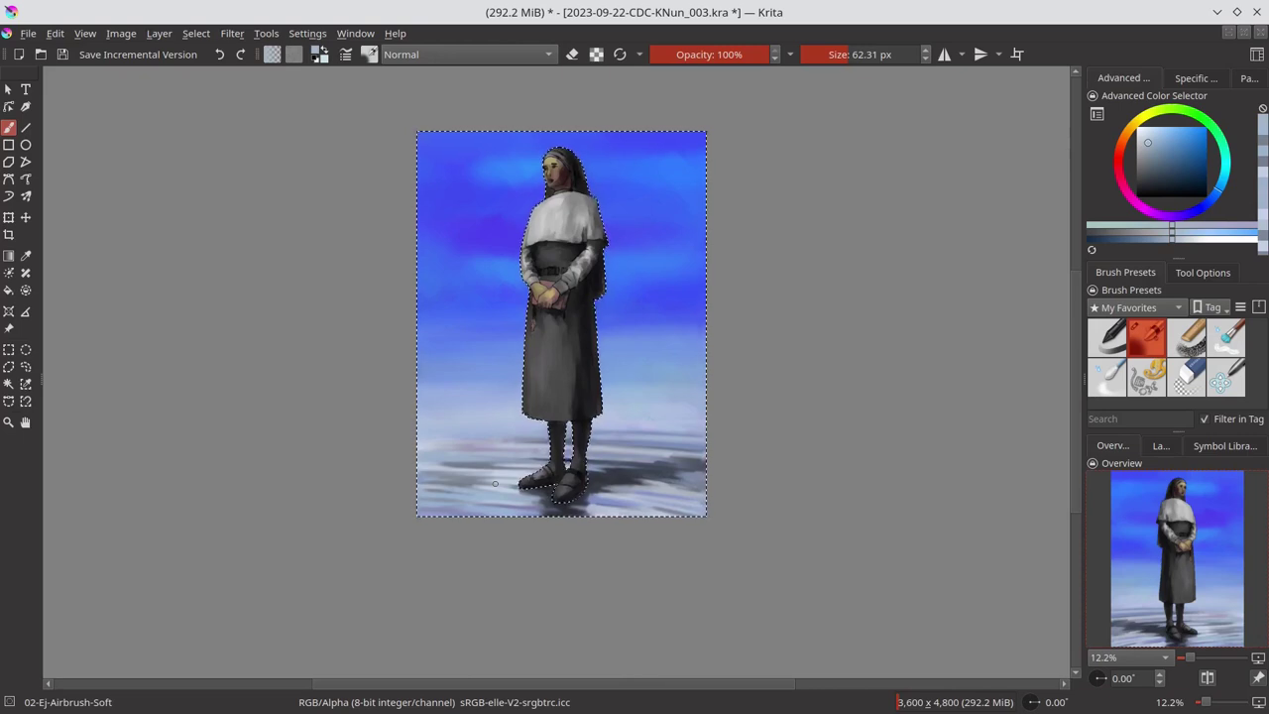
left_click(648, 495, "ctrl")
left_click(697, 490, "ctrl")
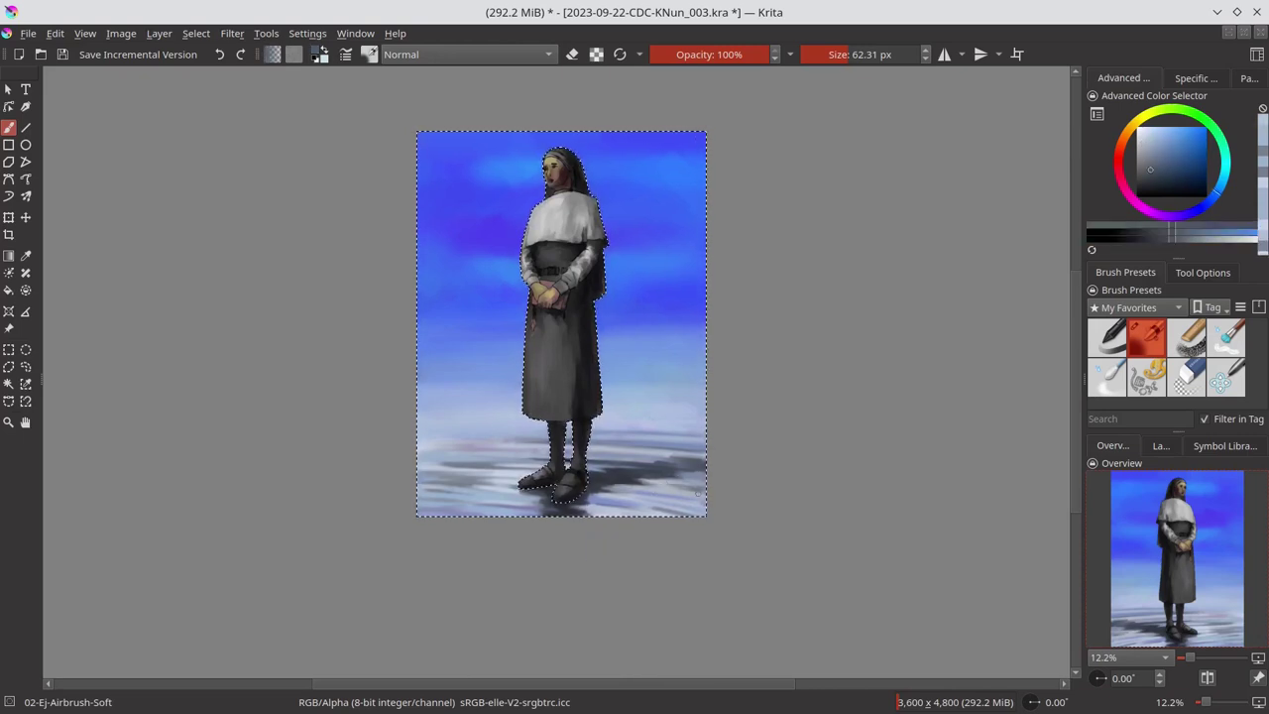
left_click(627, 501, "ctrl")
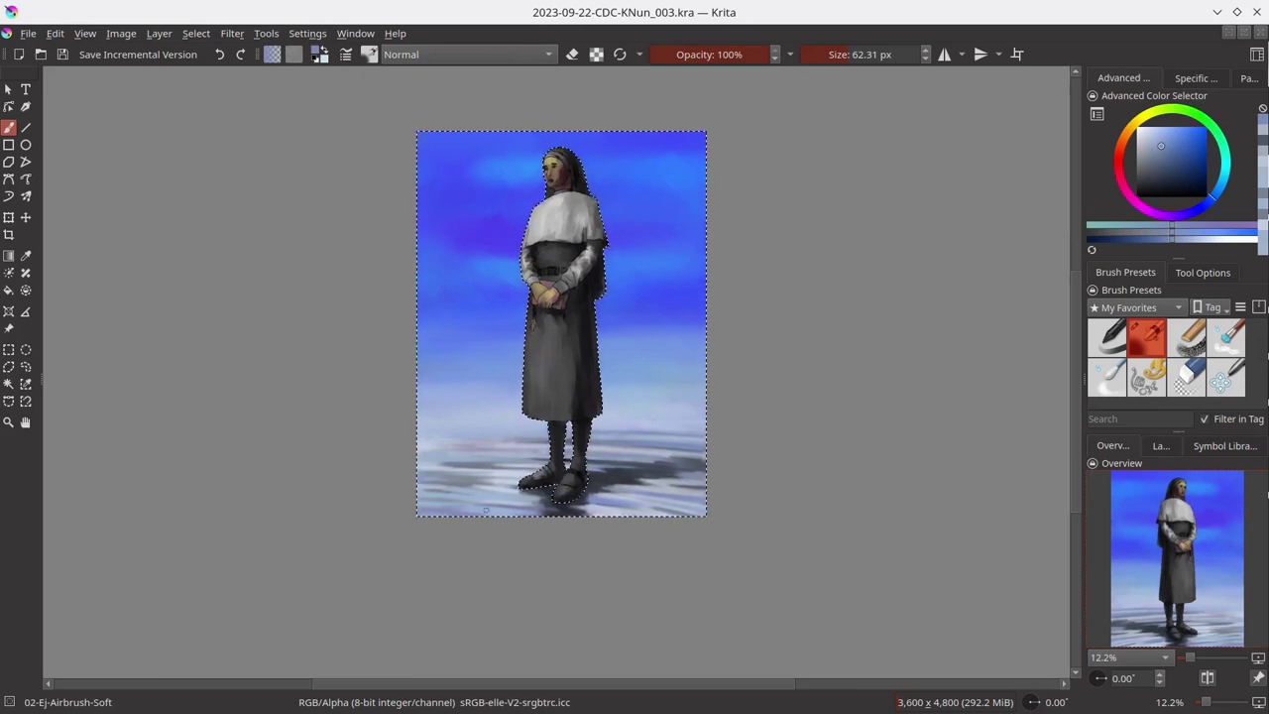
Step: Airbrush soft strokes across the snowy ground, save, and remove the background selection
left_click_drag(486, 510, 641, 487)
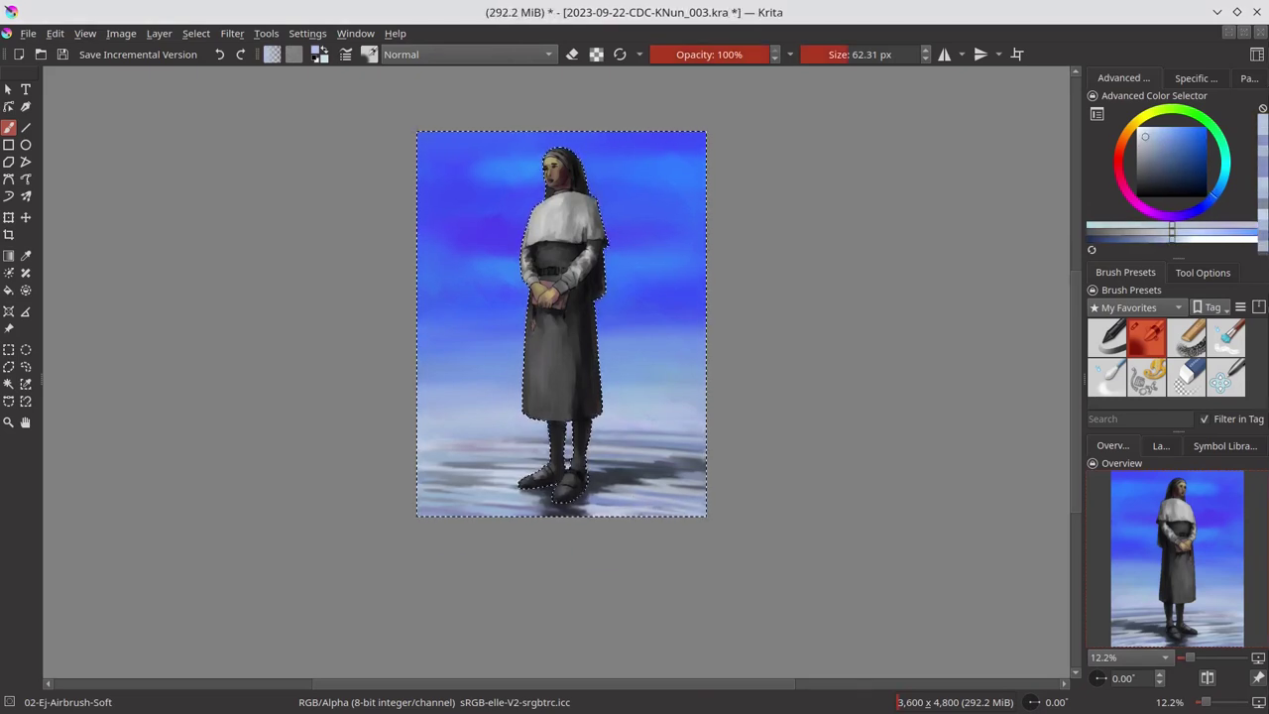
key("ctrl+s")
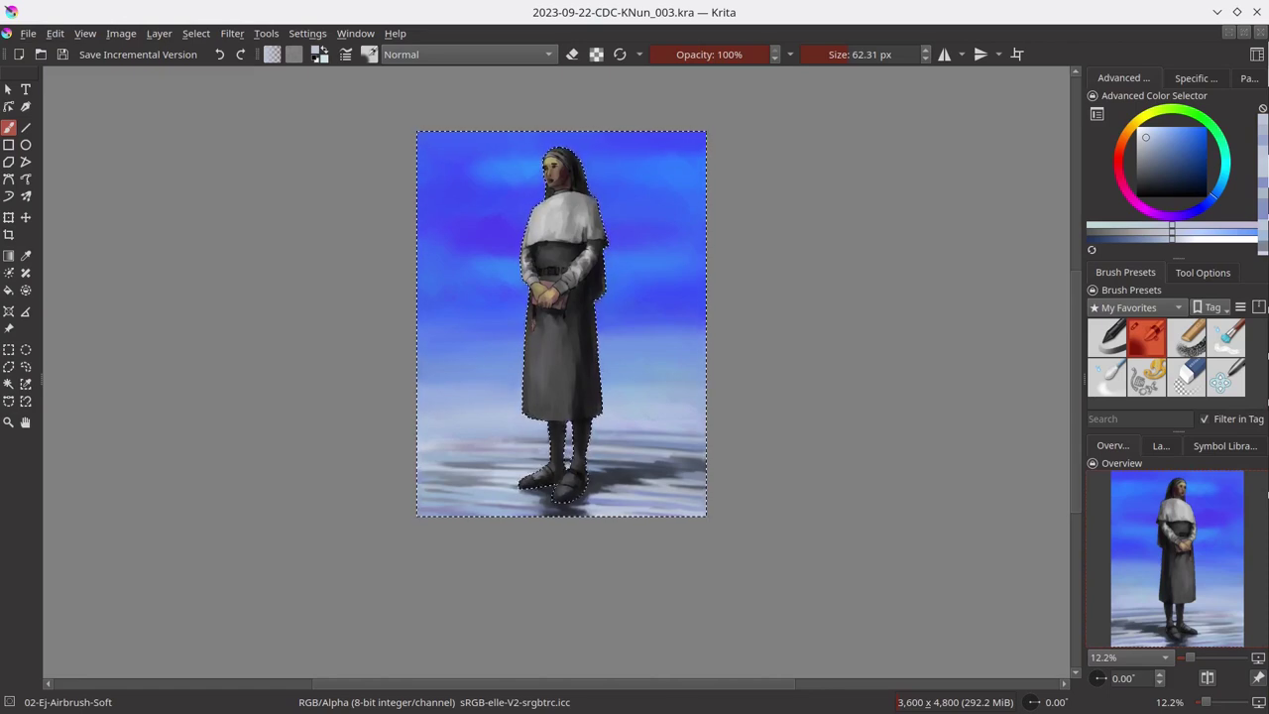
key("ctrl+shift+a")
Step: Airbrush tan skin tones into the face with a small brush, add sky blue, and save
scroll(565, 141, "up", 5)
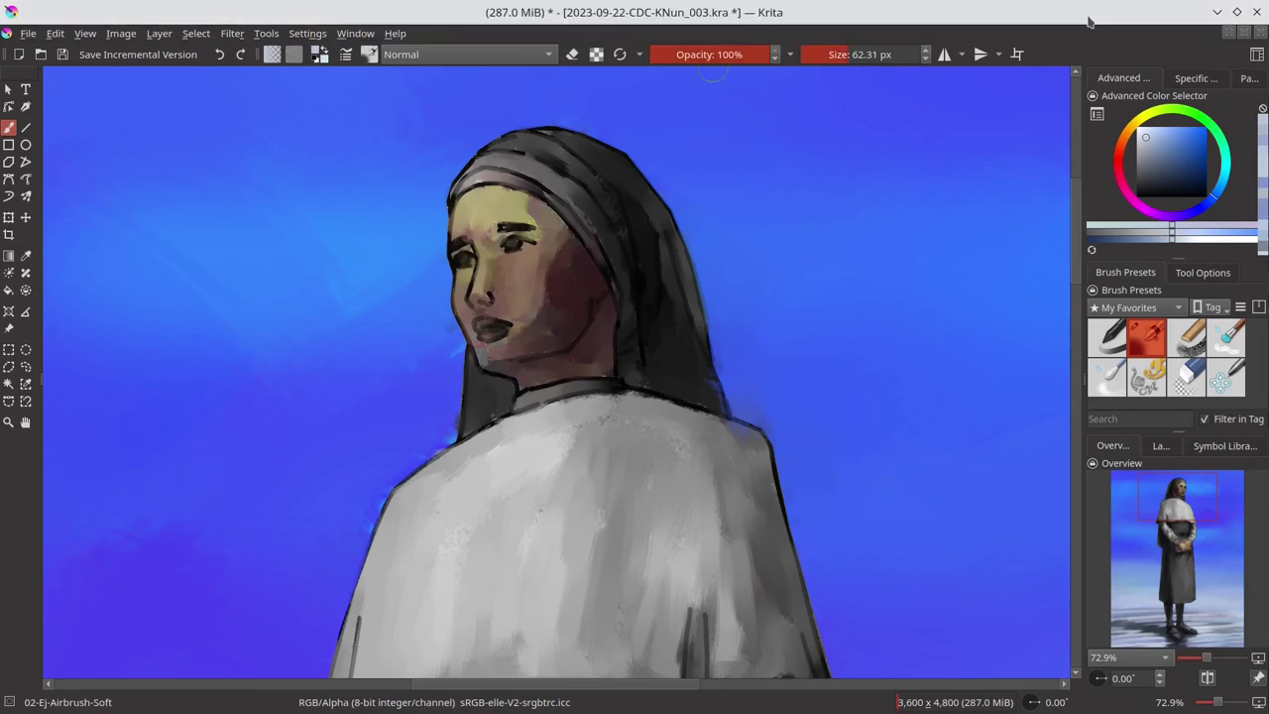
left_click(495, 213, "ctrl")
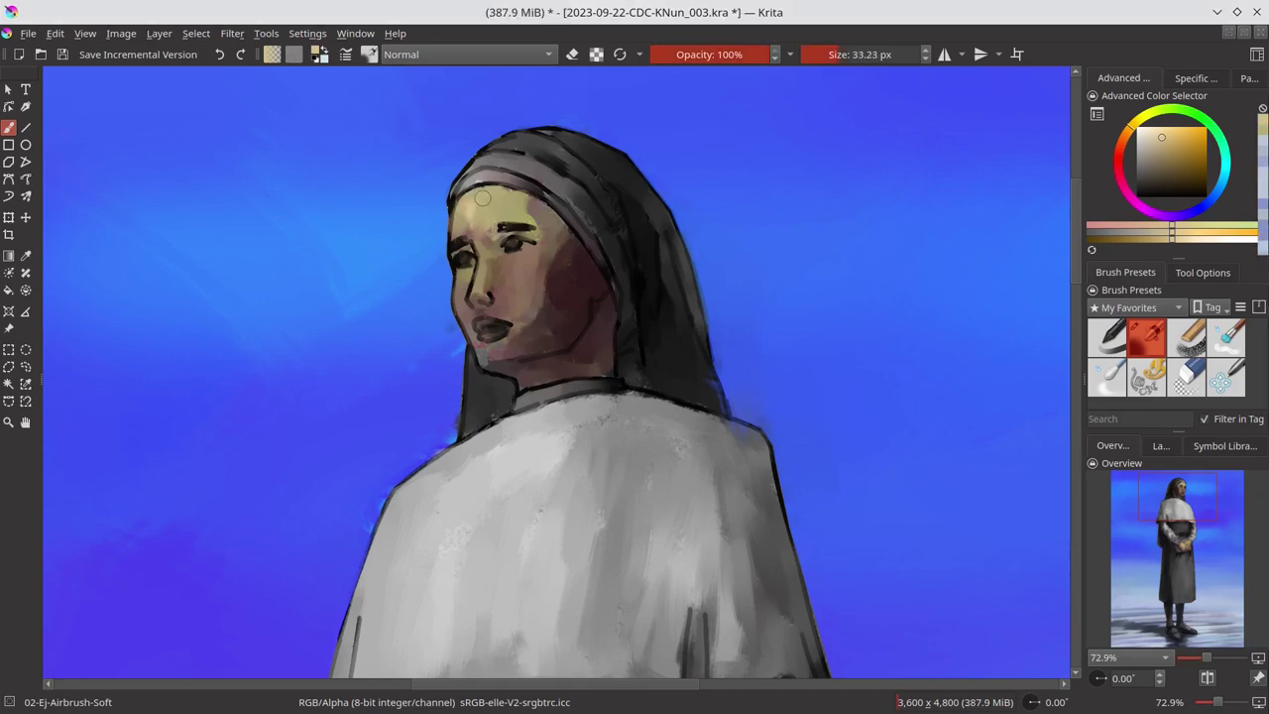
key("bracketleft")
key("bracketleft")
key("bracketleft")
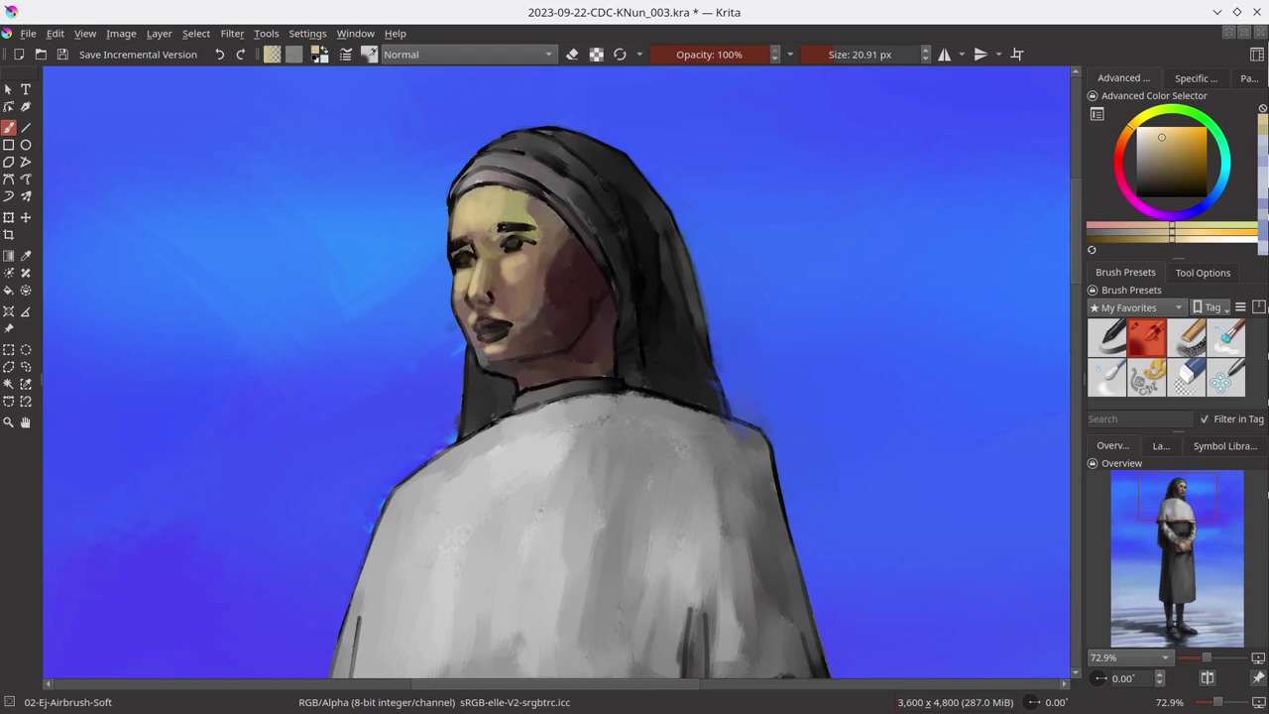
key("slash")
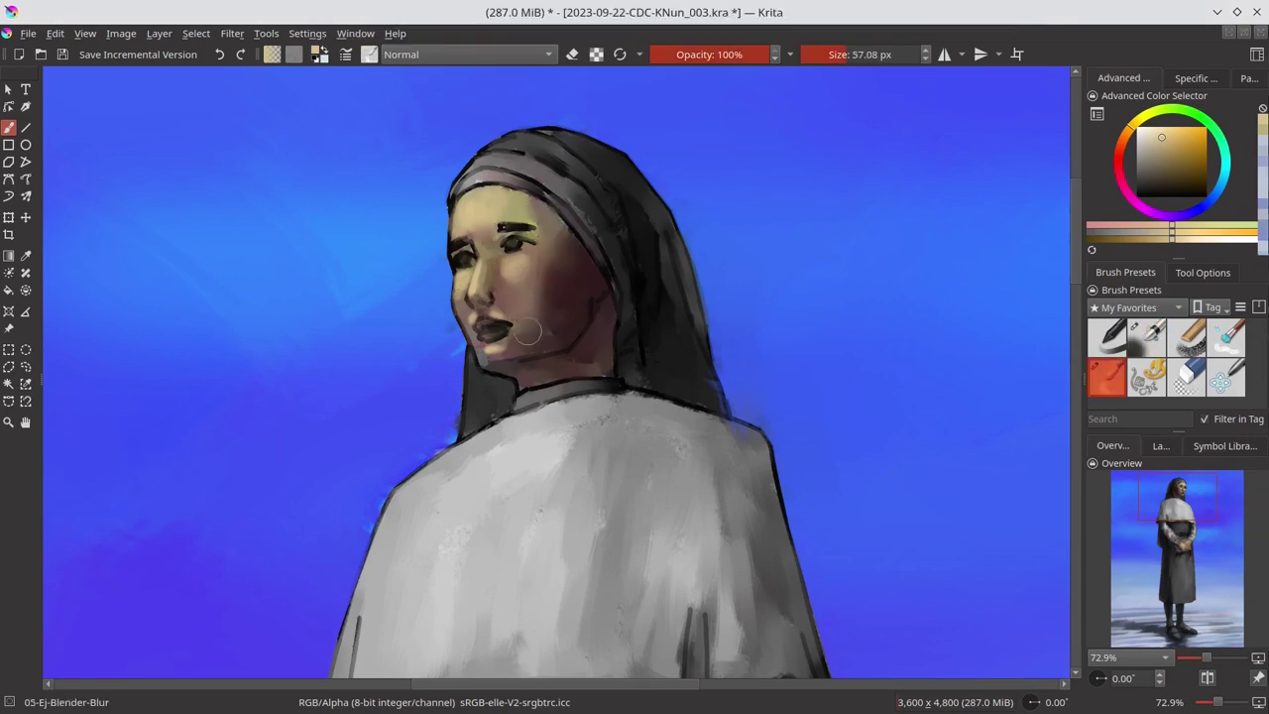
key("slash")
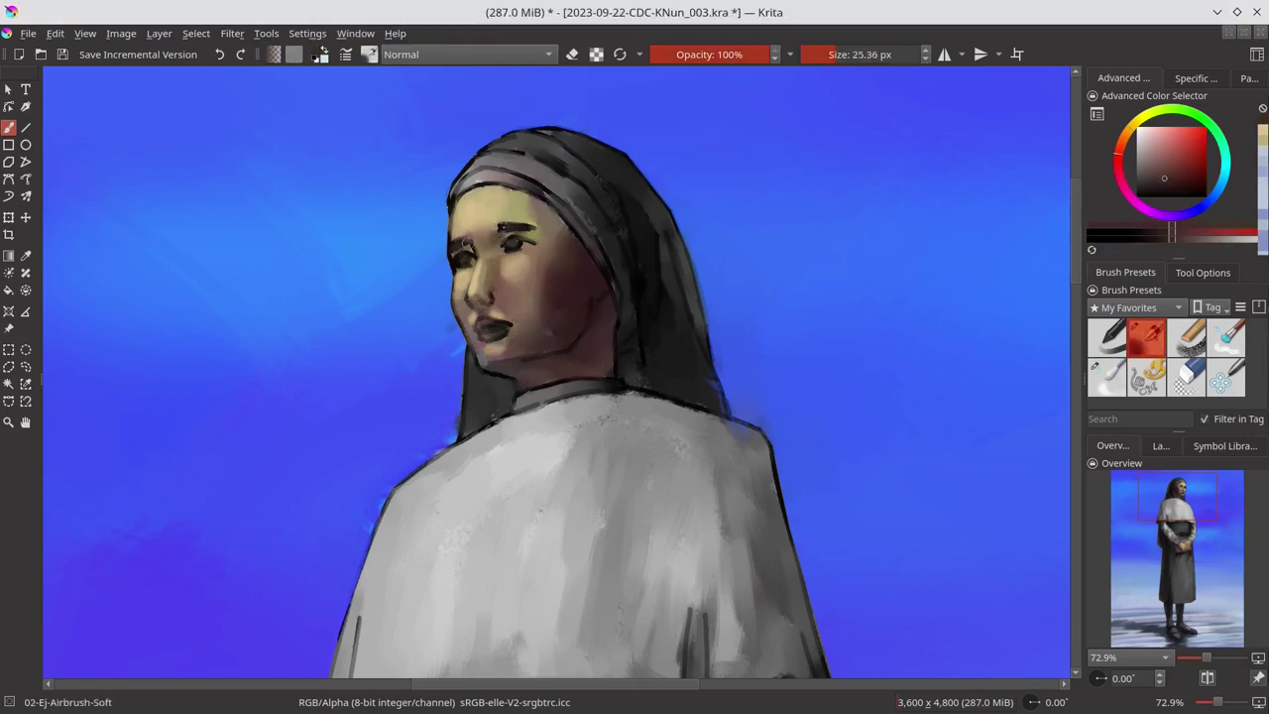
key("bracketleft")
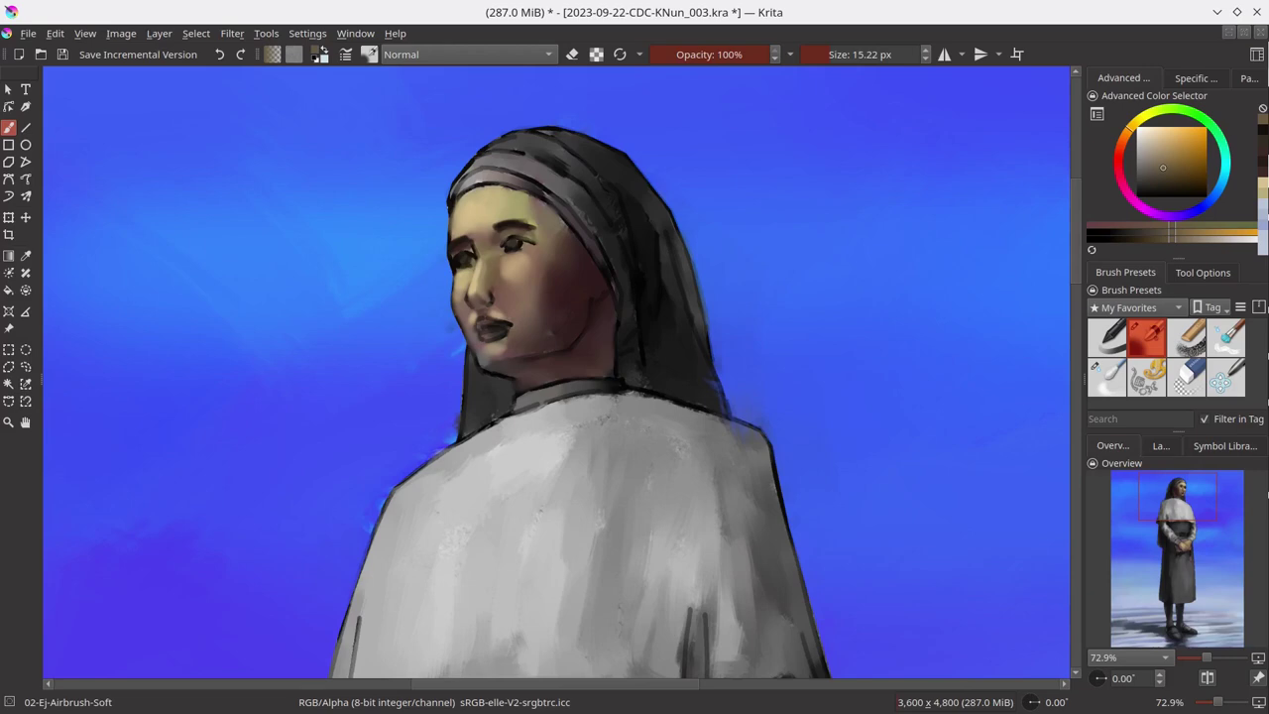
left_click(793, 460, "ctrl")
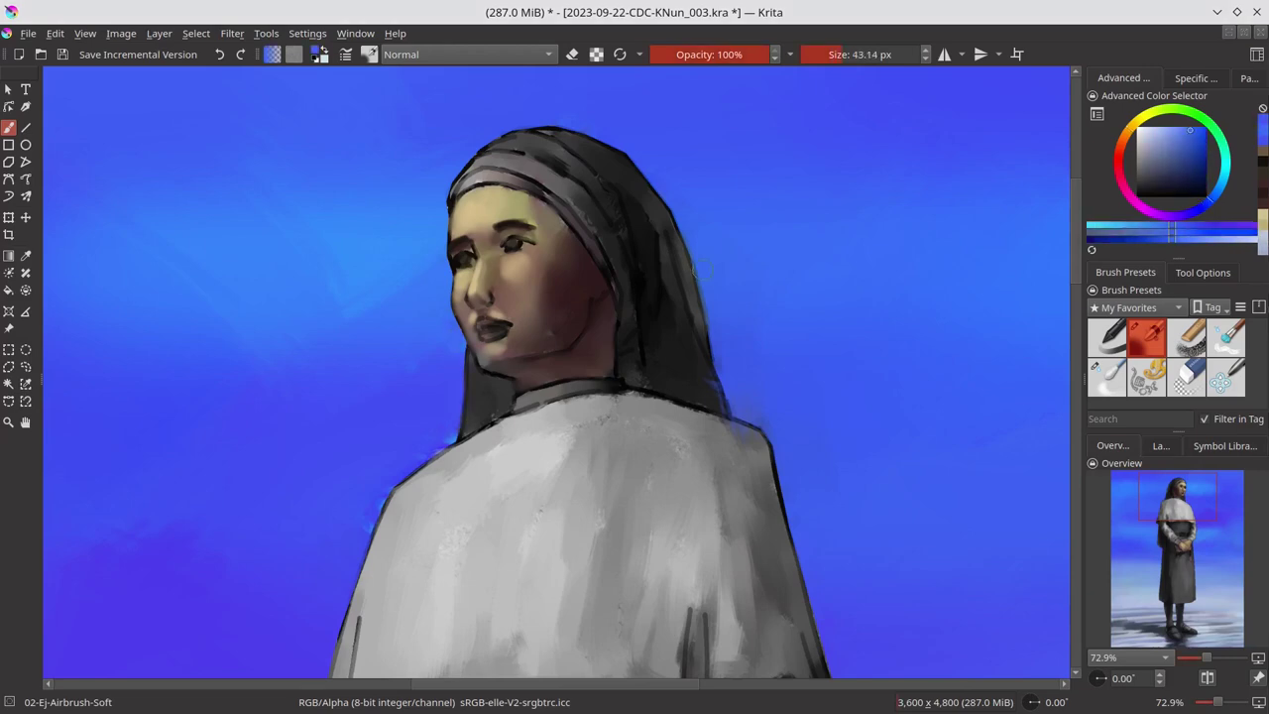
key("ctrl+s")
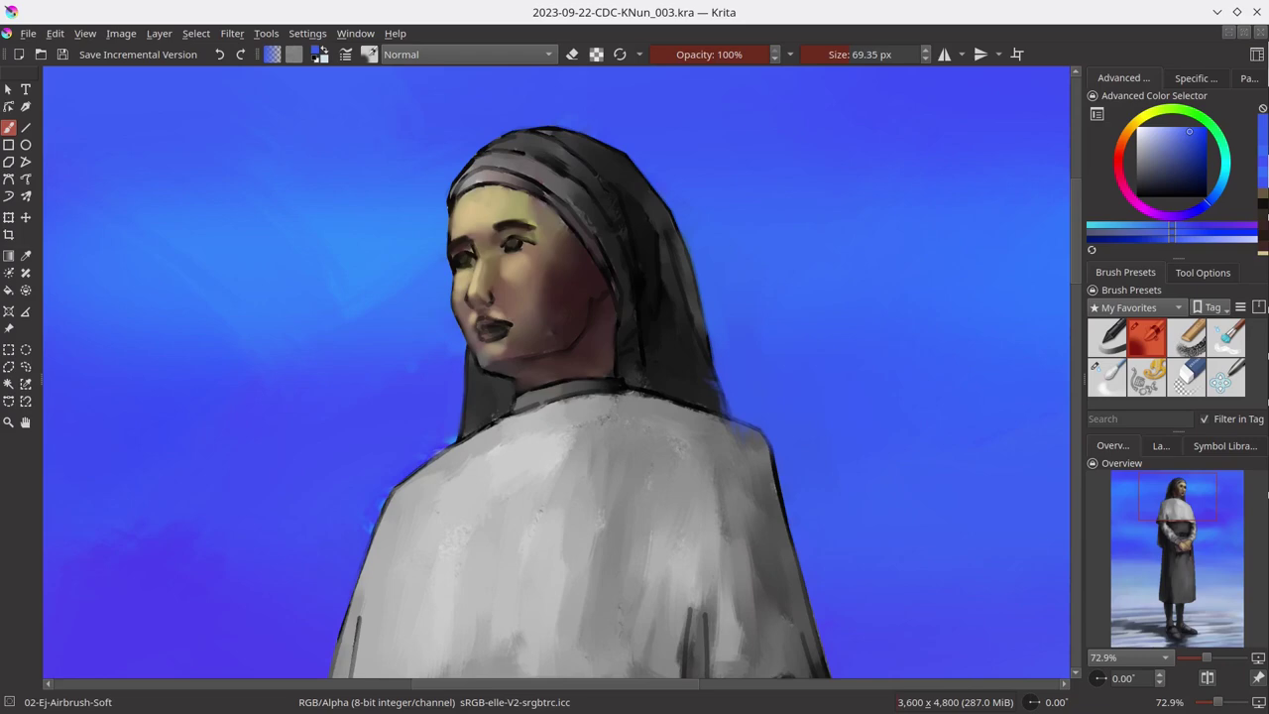
Step: With a smaller airbrush, paint sampled skin tone in small strokes around the eye
key("x")
left_click(517, 260, "ctrl")
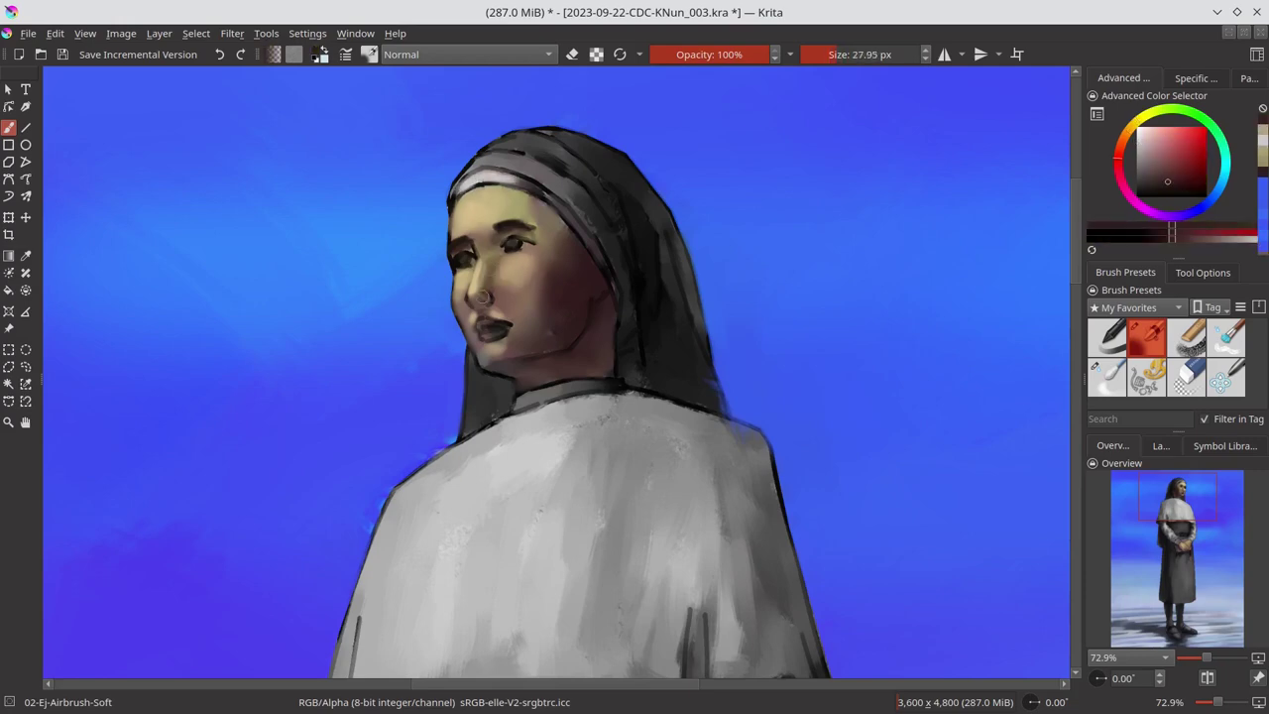
mouse_move(501, 236)
left_mouse_down()
mouse_move(525, 237)
mouse_move(523, 254)
left_mouse_up()
left_click(513, 255, "ctrl")
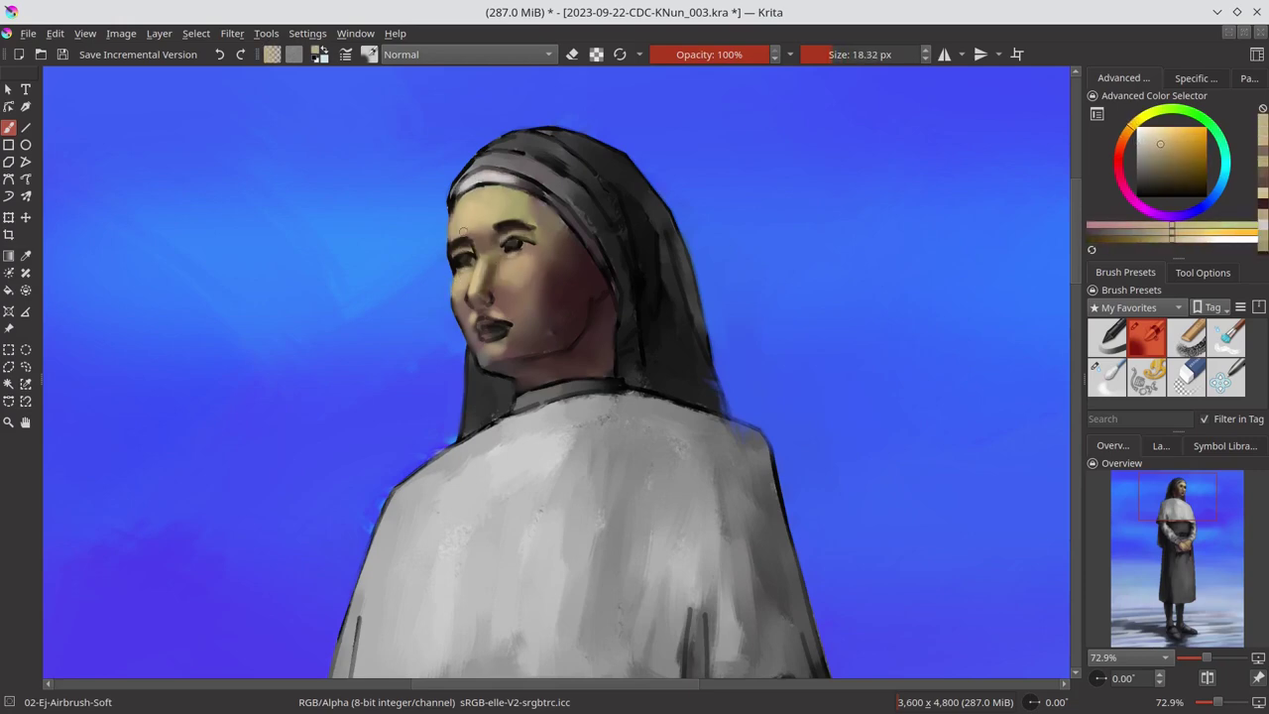
Step: Deepen the reddish-brown shading on the cheek and jaw, then save
left_click(506, 260, "ctrl")
left_click(594, 280, "ctrl")
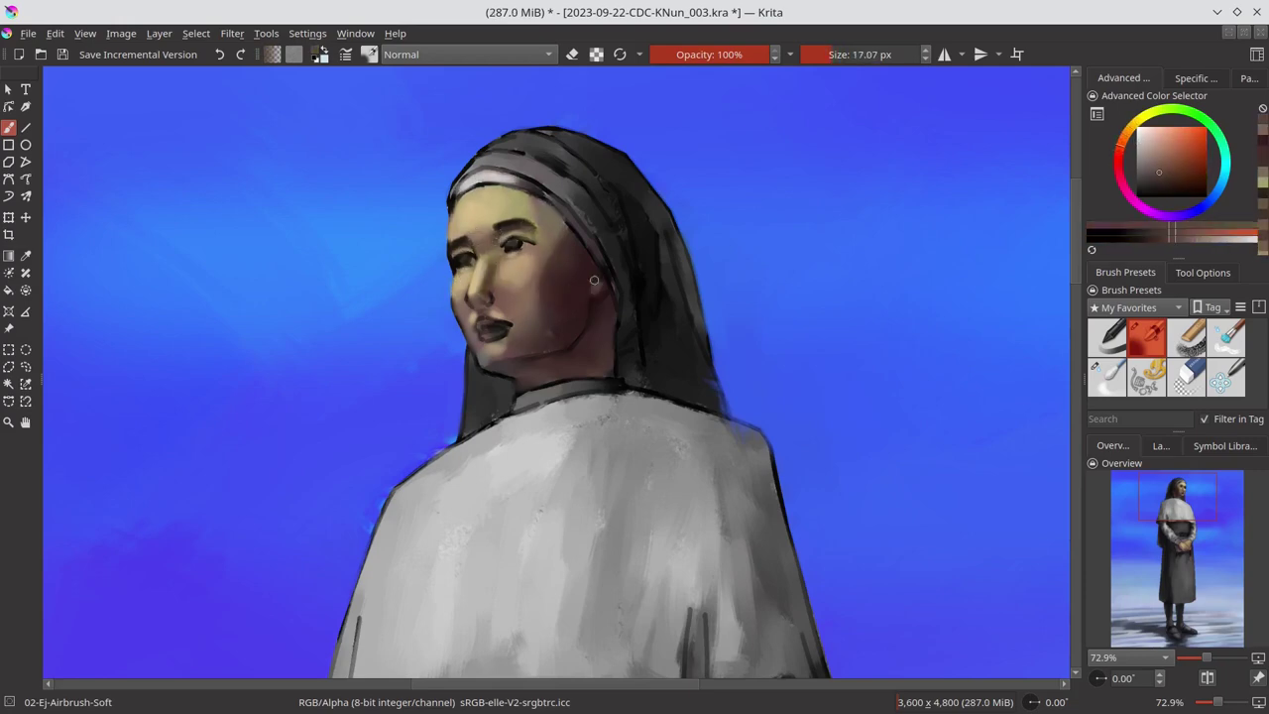
mouse_move(594, 287)
left_mouse_down()
mouse_move(581, 315)
mouse_move(600, 332)
left_mouse_up()
left_click(510, 369, "ctrl")
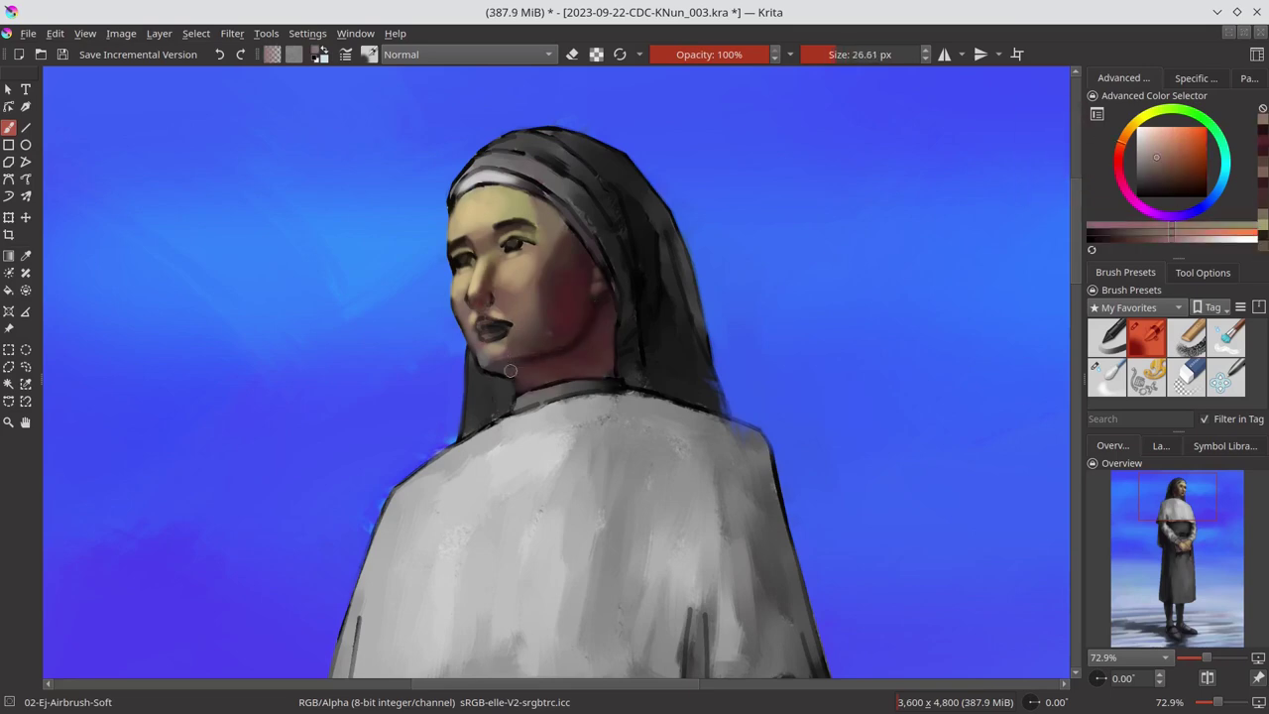
left_click(411, 342, "ctrl")
key("ctrl+s")
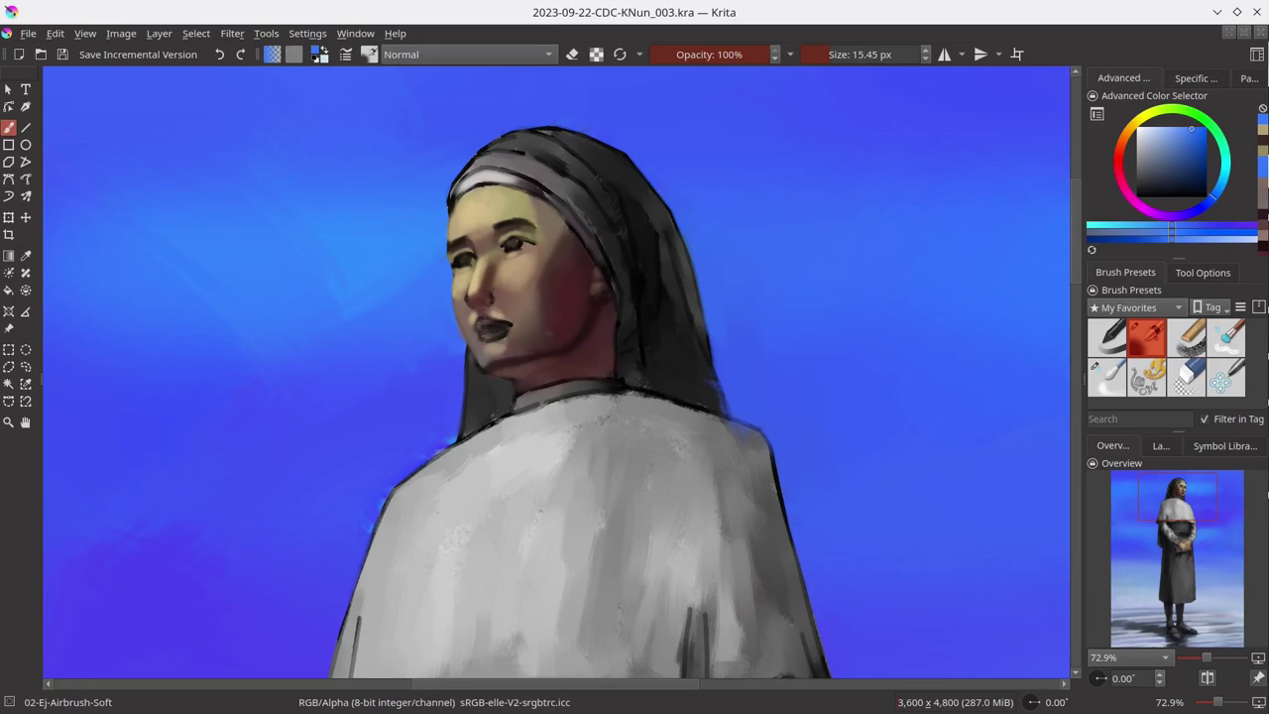
Step: Resize the brush and sample dark reds and light skin tones from the cheek and jaw
key("bracketright")
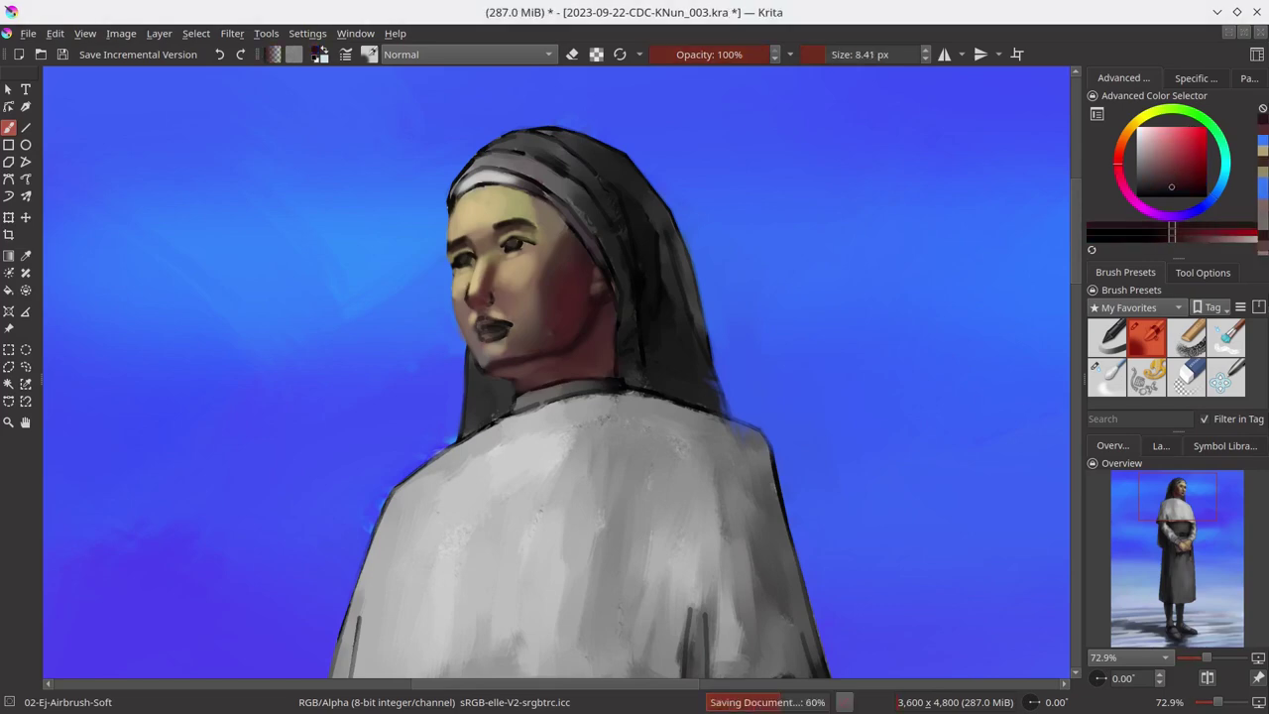
left_click(471, 313, "ctrl")
key("bracketright")
left_click(545, 311, "ctrl")
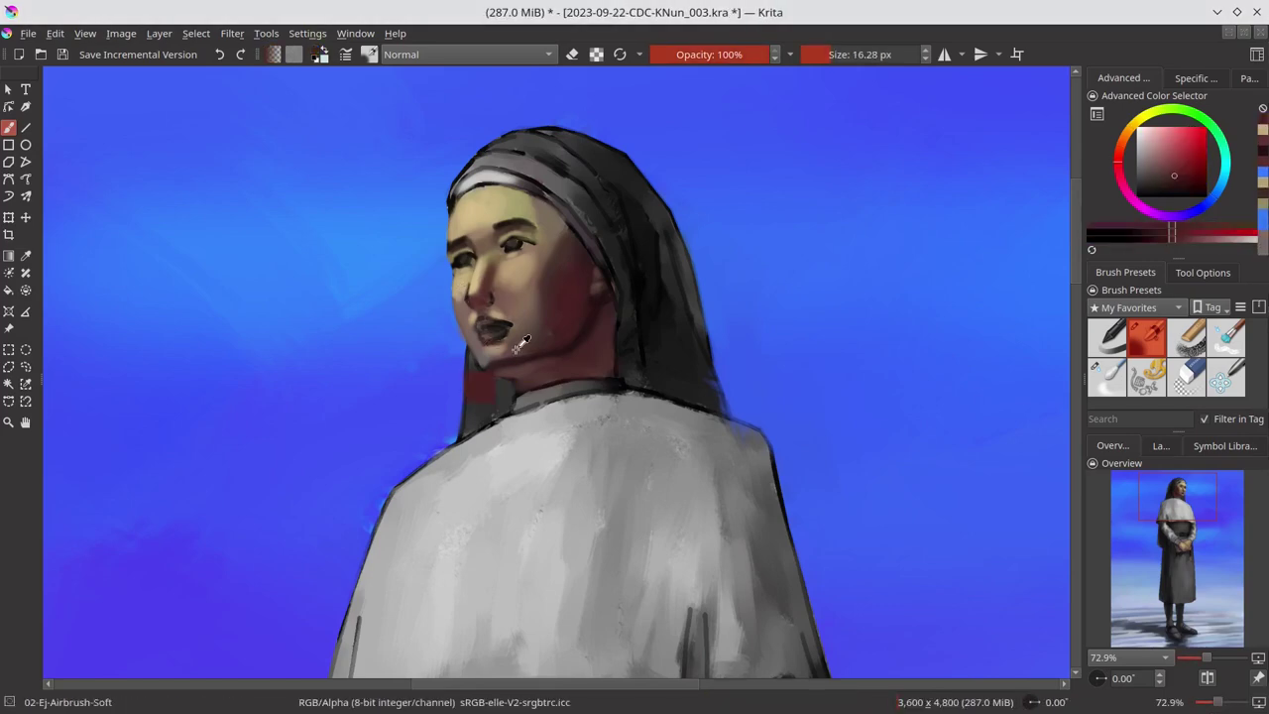
key("bracketright")
key("bracketright")
key("bracketright")
left_click(565, 273, "ctrl")
key("bracketright")
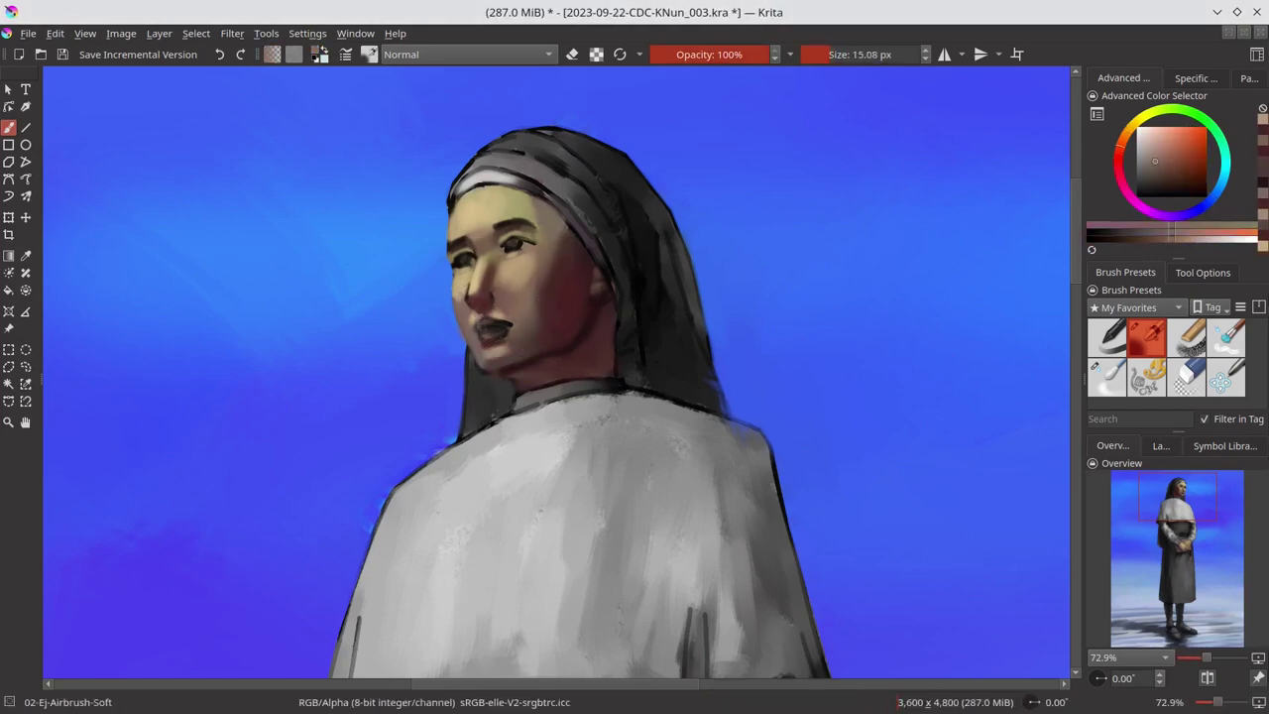
left_click(490, 249, "ctrl")
left_click(511, 287, "ctrl")
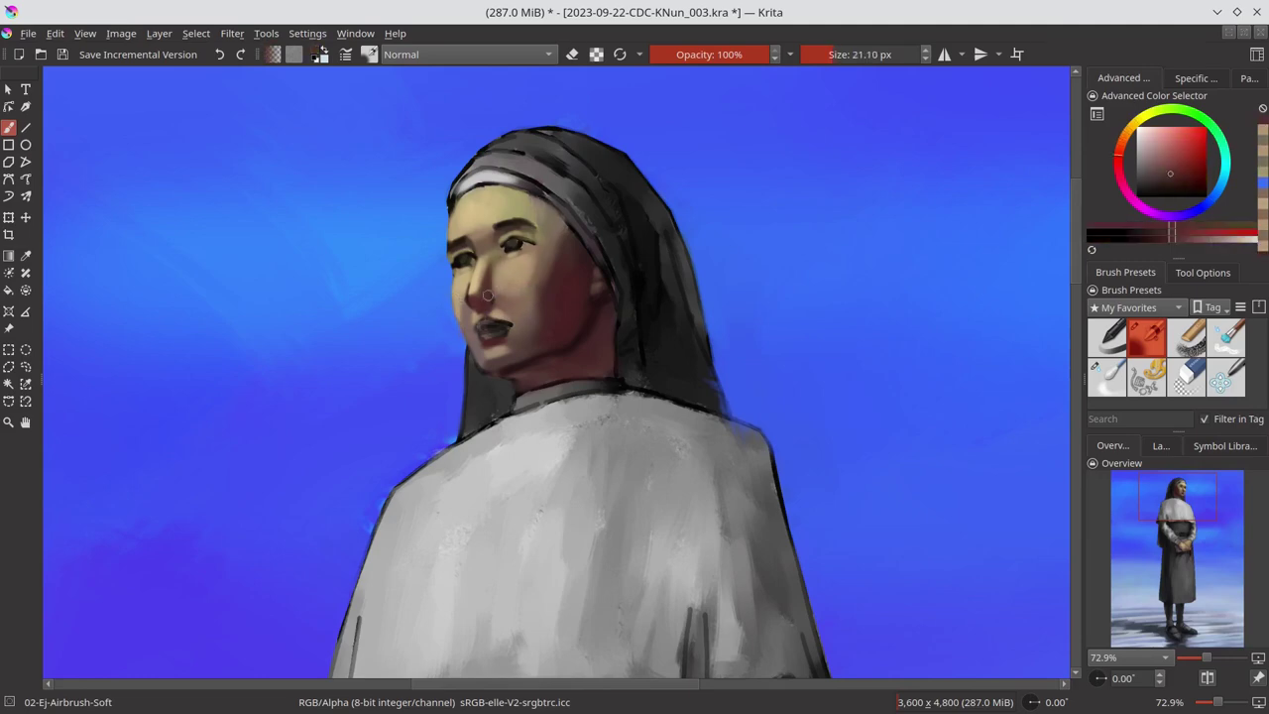
key("bracketleft")
left_click(575, 308, "ctrl")
left_click(613, 302, "ctrl")
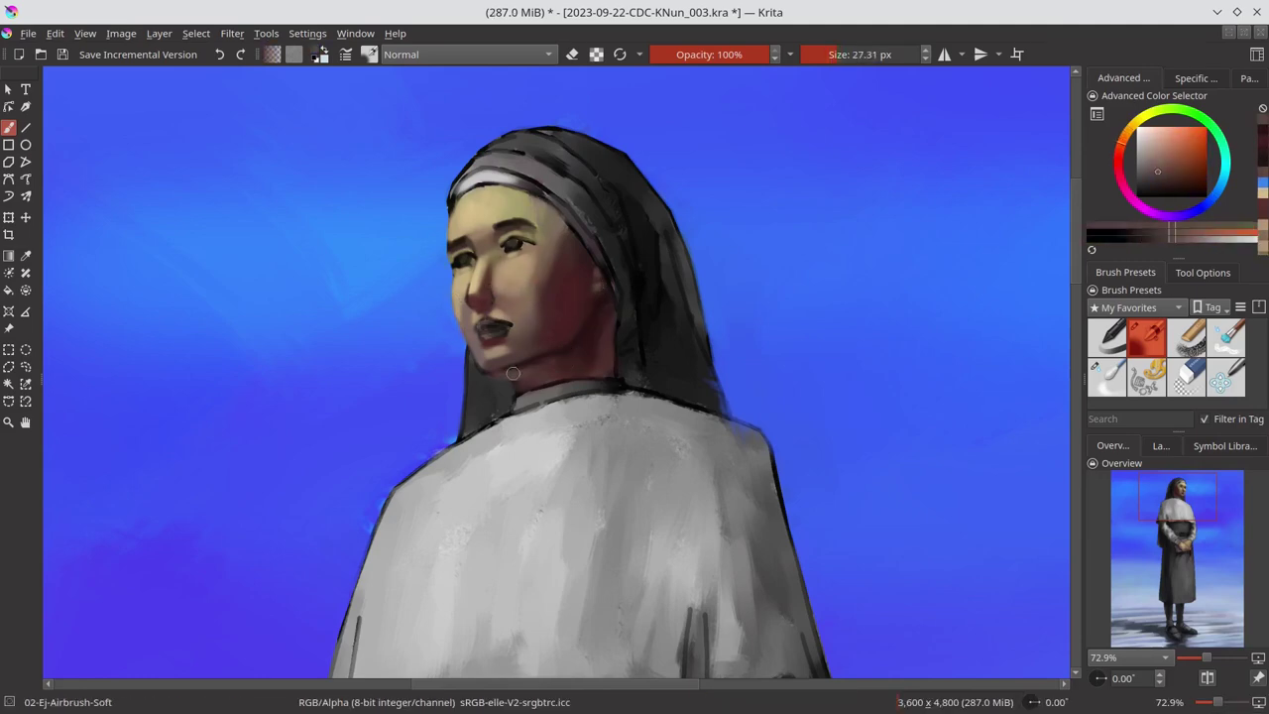
Step: Paint the lips reddish, then lighten the colour to a pale pink
key("bracketright")
key("bracketleft")
key("bracketleft")
key("bracketleft")
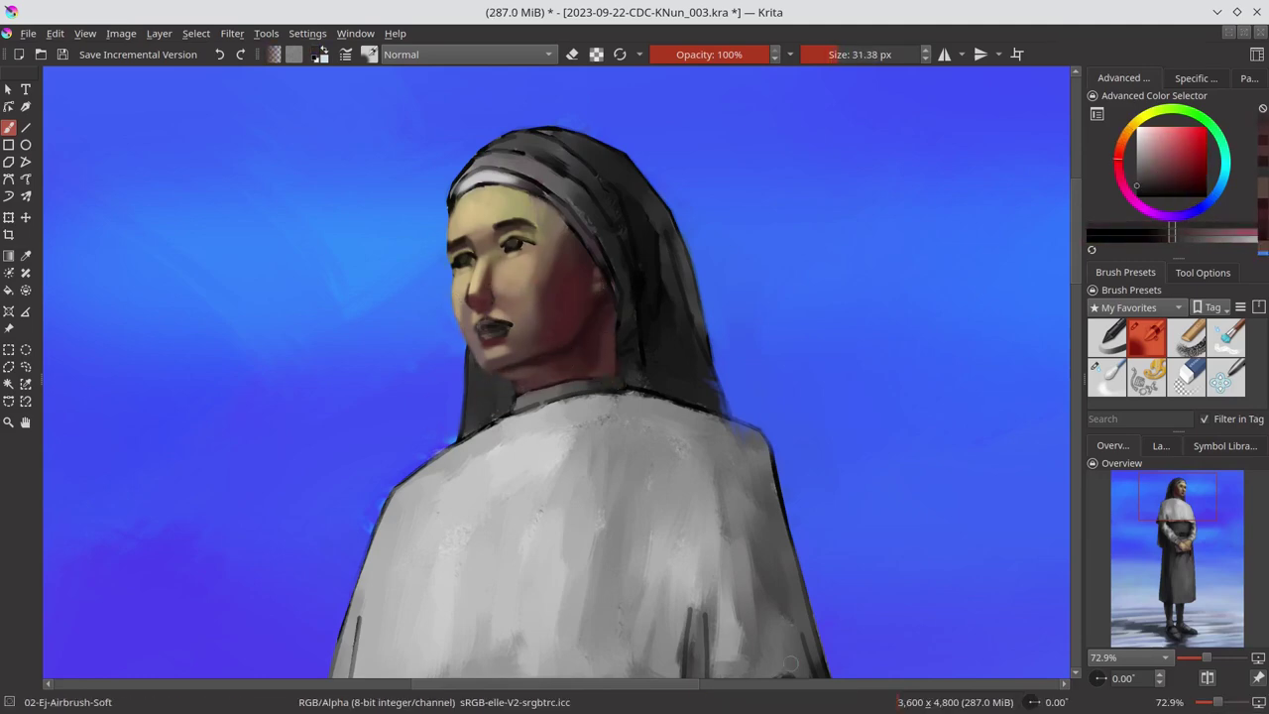
left_click_drag(475, 325, 507, 321)
left_click(495, 323, "ctrl")
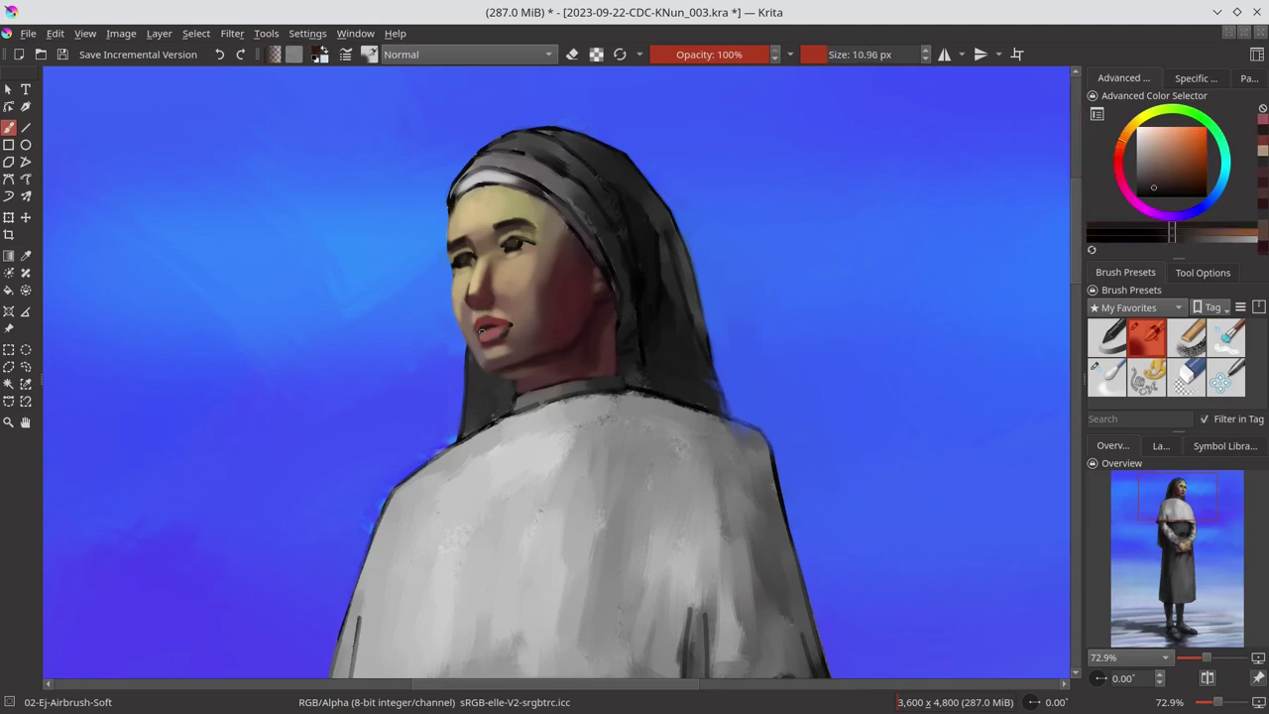
left_click_drag(1146, 176, 1162, 142)
key("bracketleft")
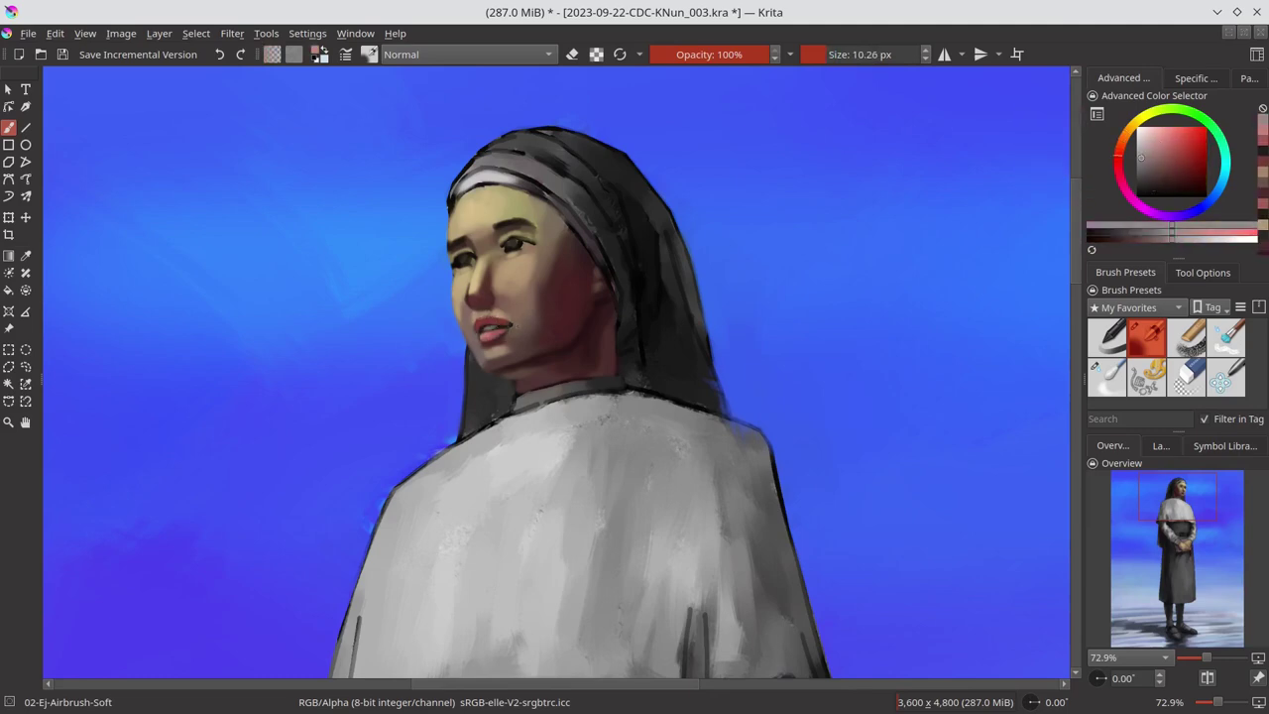
key("bracketright")
key("bracketright")
key("bracketright")
left_click(477, 359, "ctrl")
key("bracketleft")
key("bracketleft")
key("bracketleft")
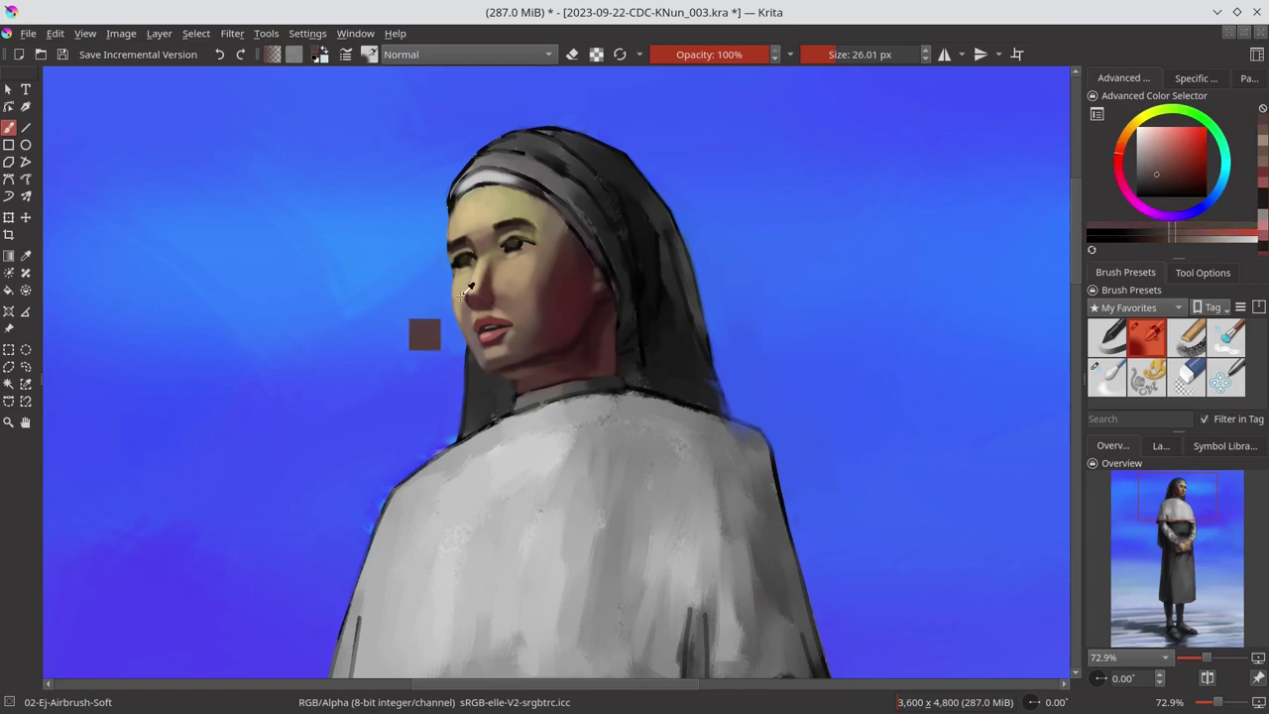
left_click(466, 297, "ctrl")
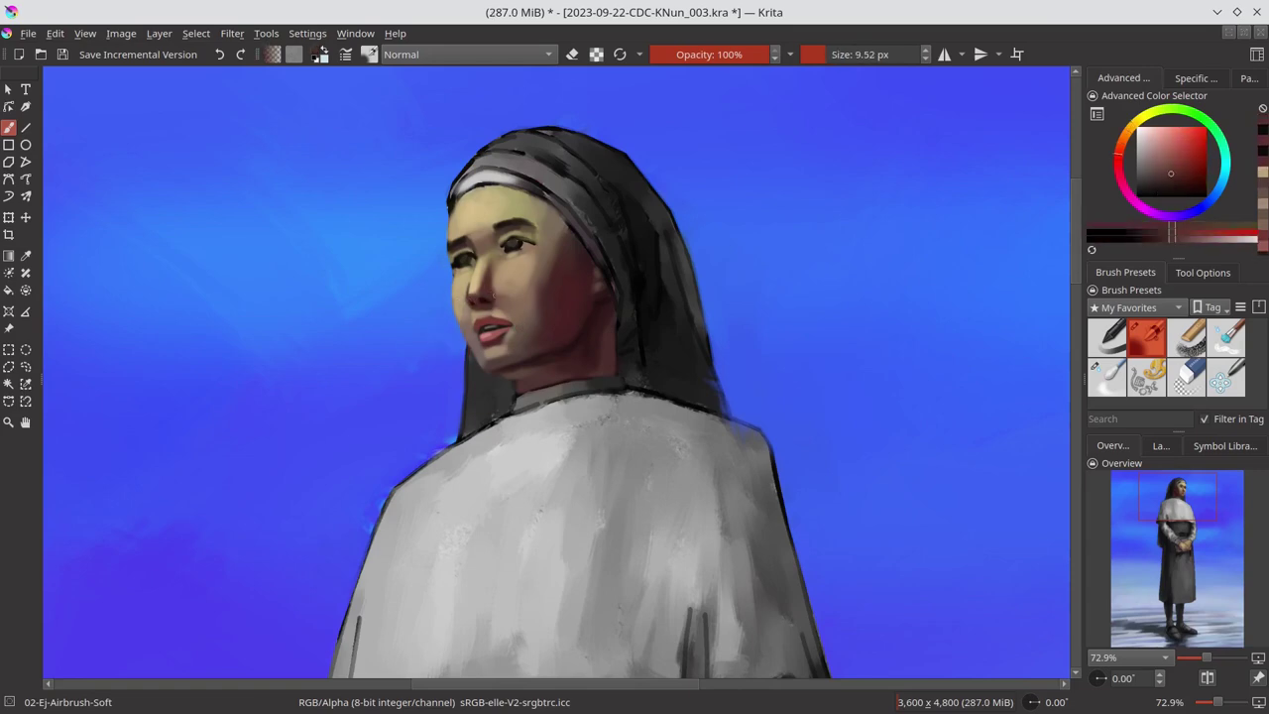
Step: Lasso around the lips, flip the canvas view horizontally, and save
left_click_drag(485, 362, 474, 315)
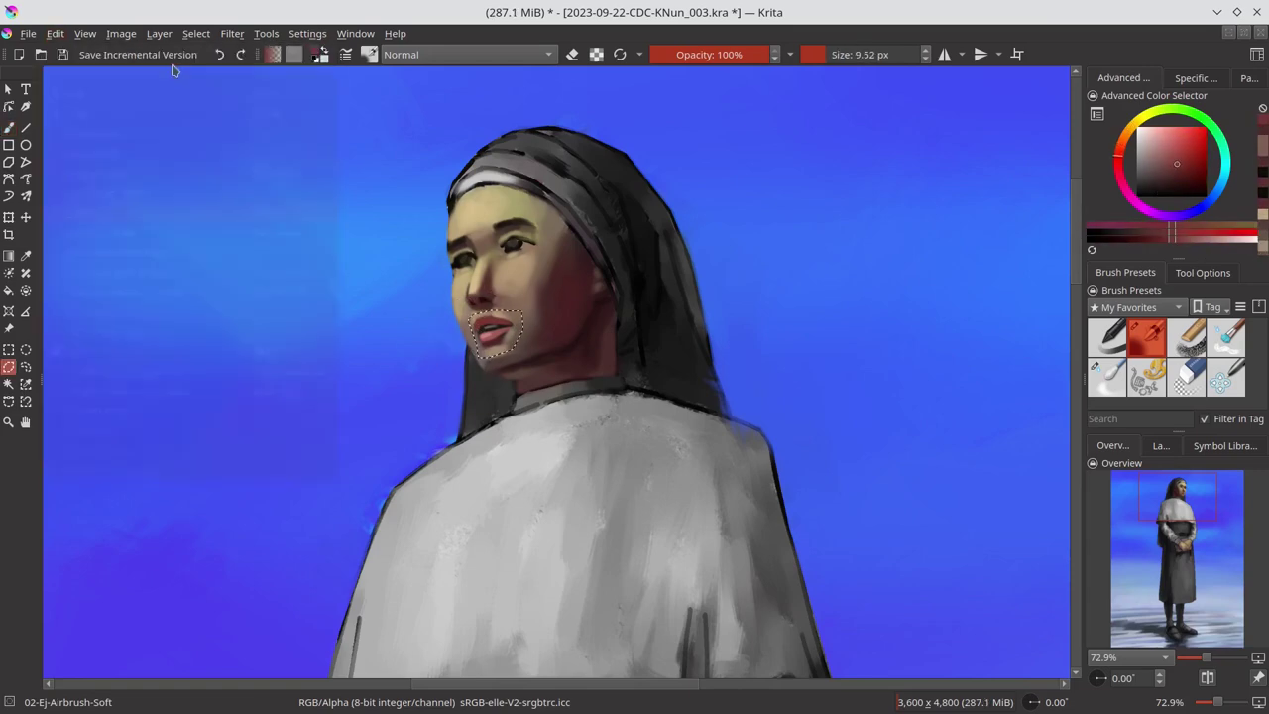
key("t")
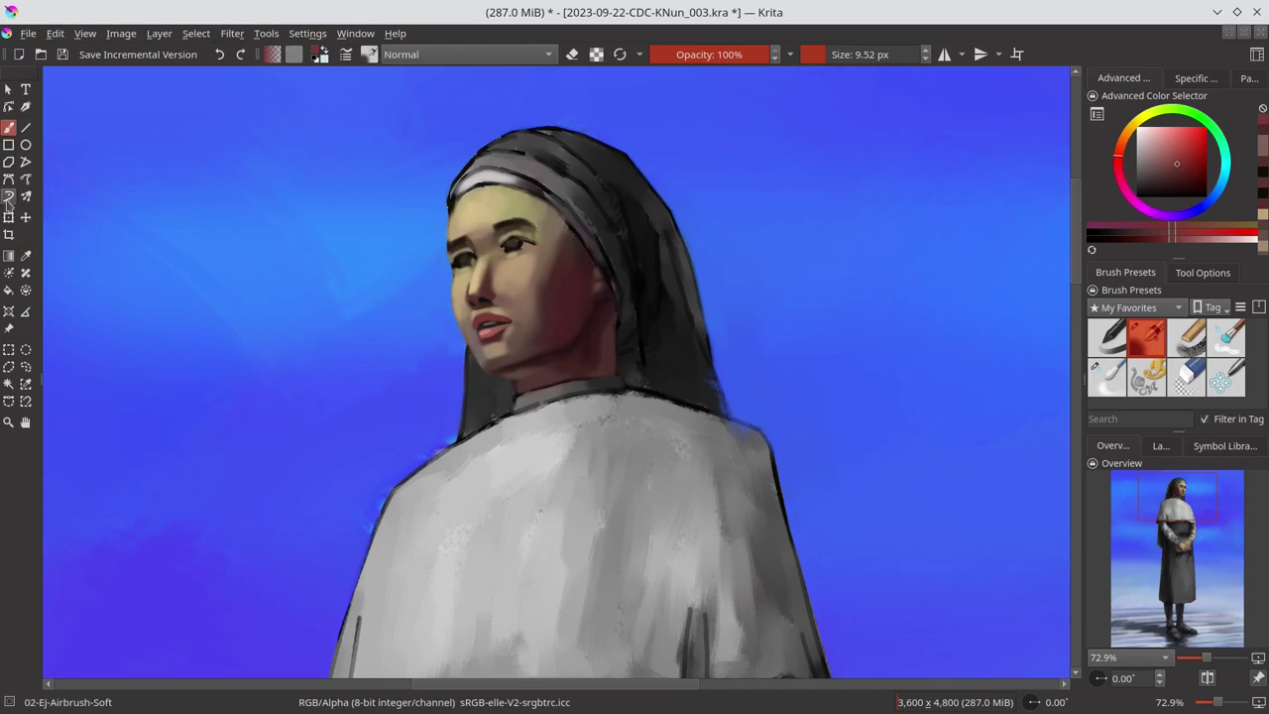
left_click(1207, 678)
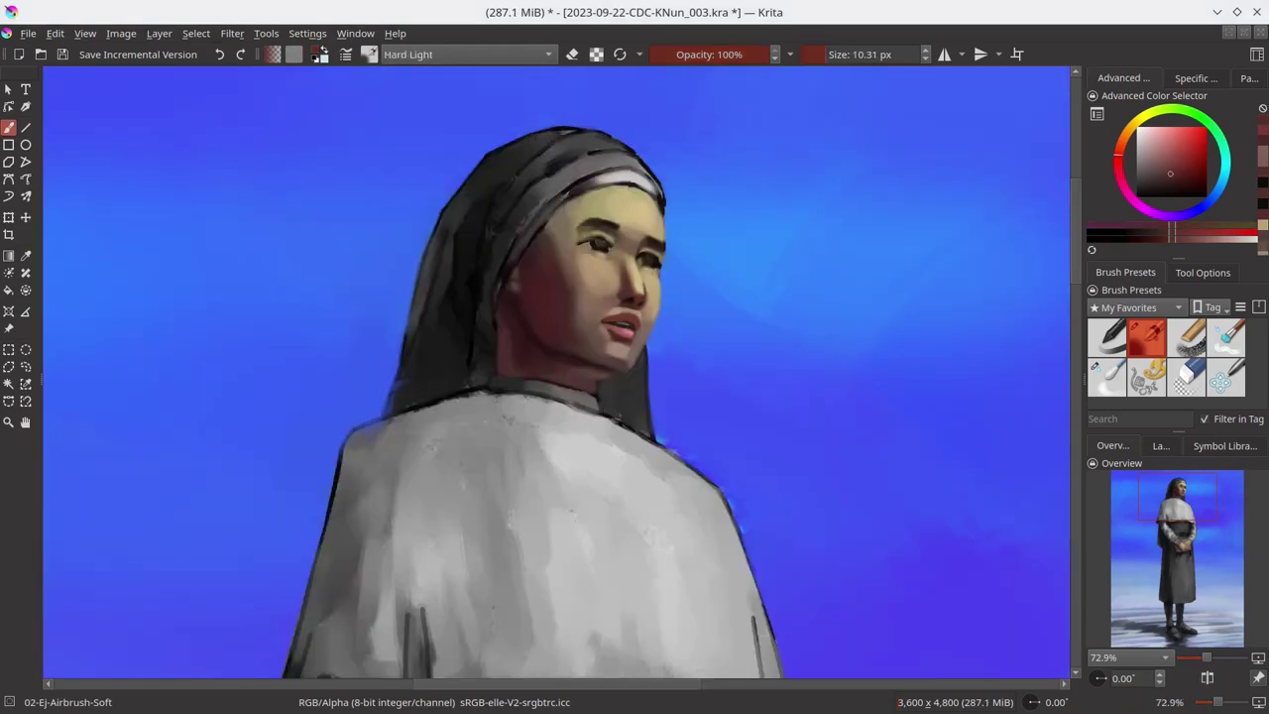
key("ctrl+s")
Step: Even out the reddish shading around the mouth and chin using sampled peach and dark reds
left_click(654, 339, "ctrl")
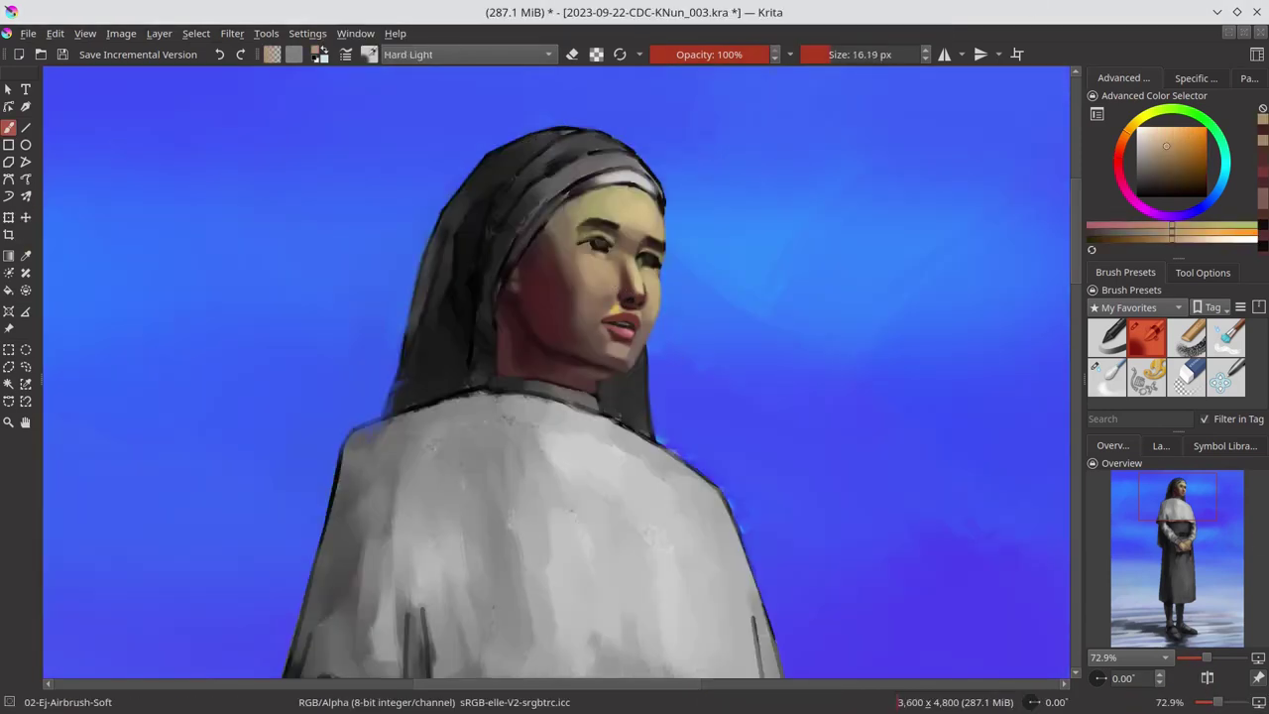
left_click(615, 309, "ctrl")
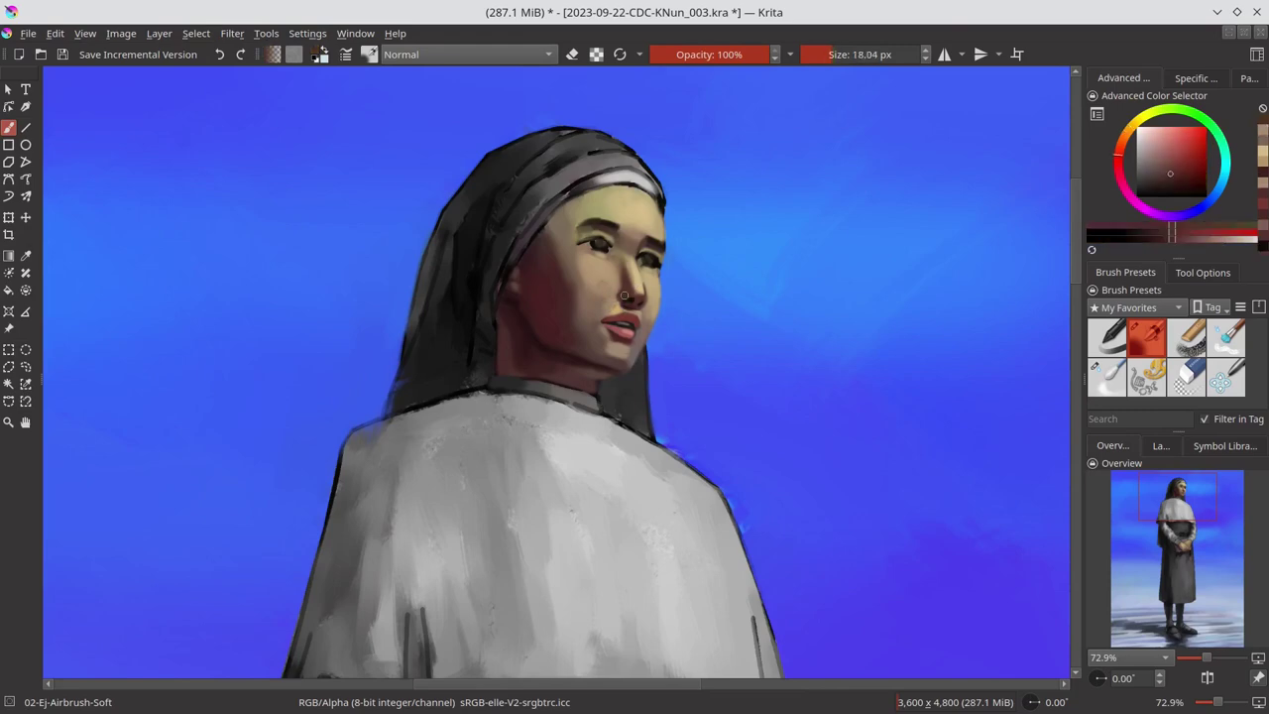
key("bracketright")
key("bracketright")
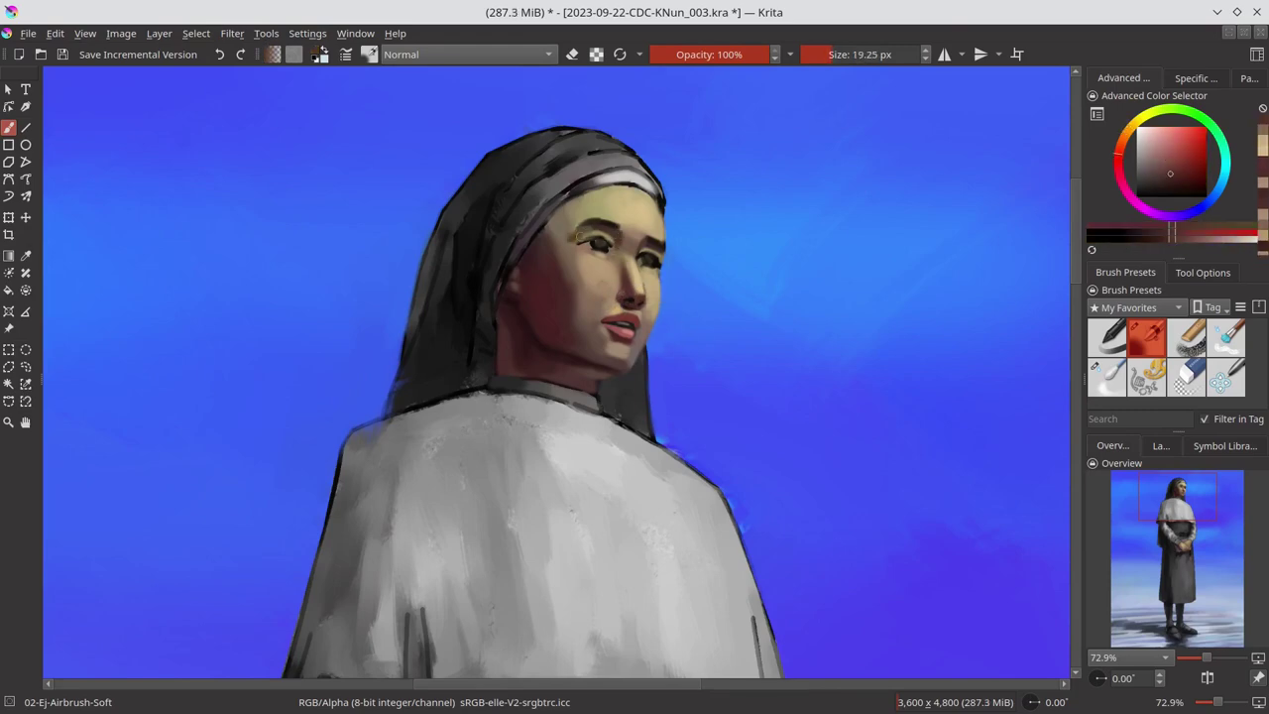
key("bracketleft")
key("bracketleft")
key("bracketleft")
left_click(633, 302, "ctrl")
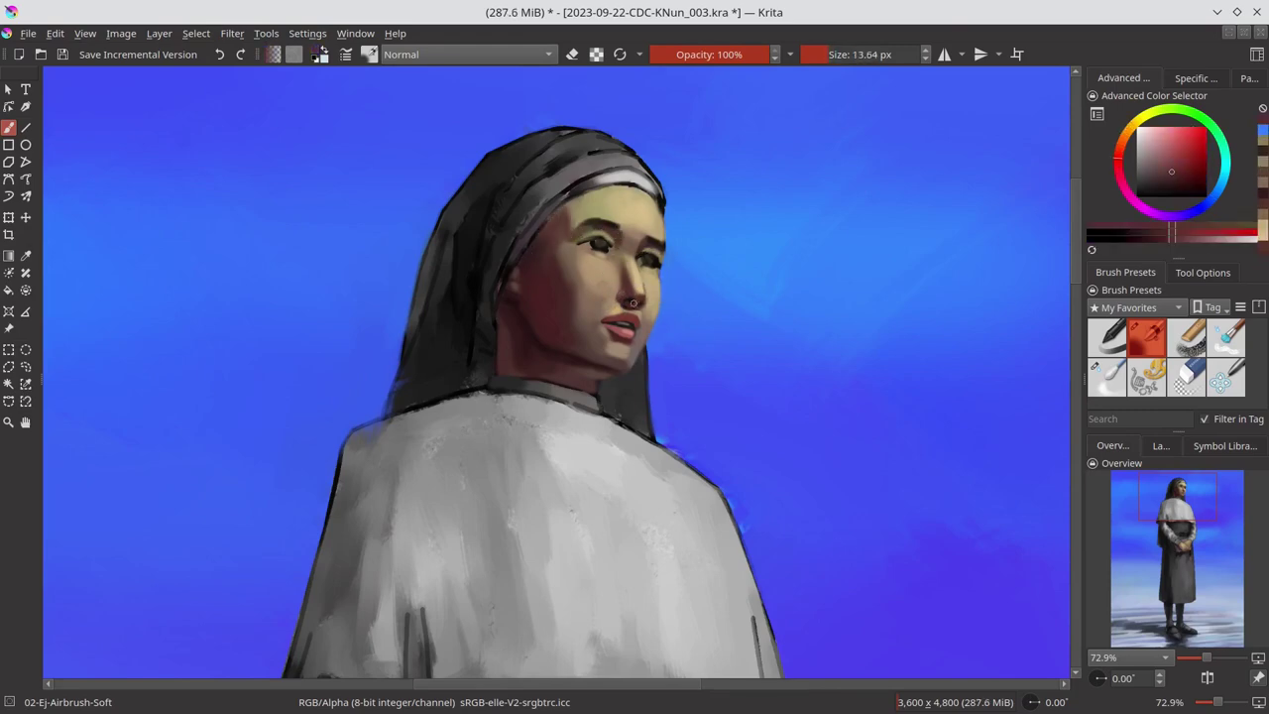
key("bracketright")
key("bracketright")
key("bracketright")
left_click(557, 345, "ctrl")
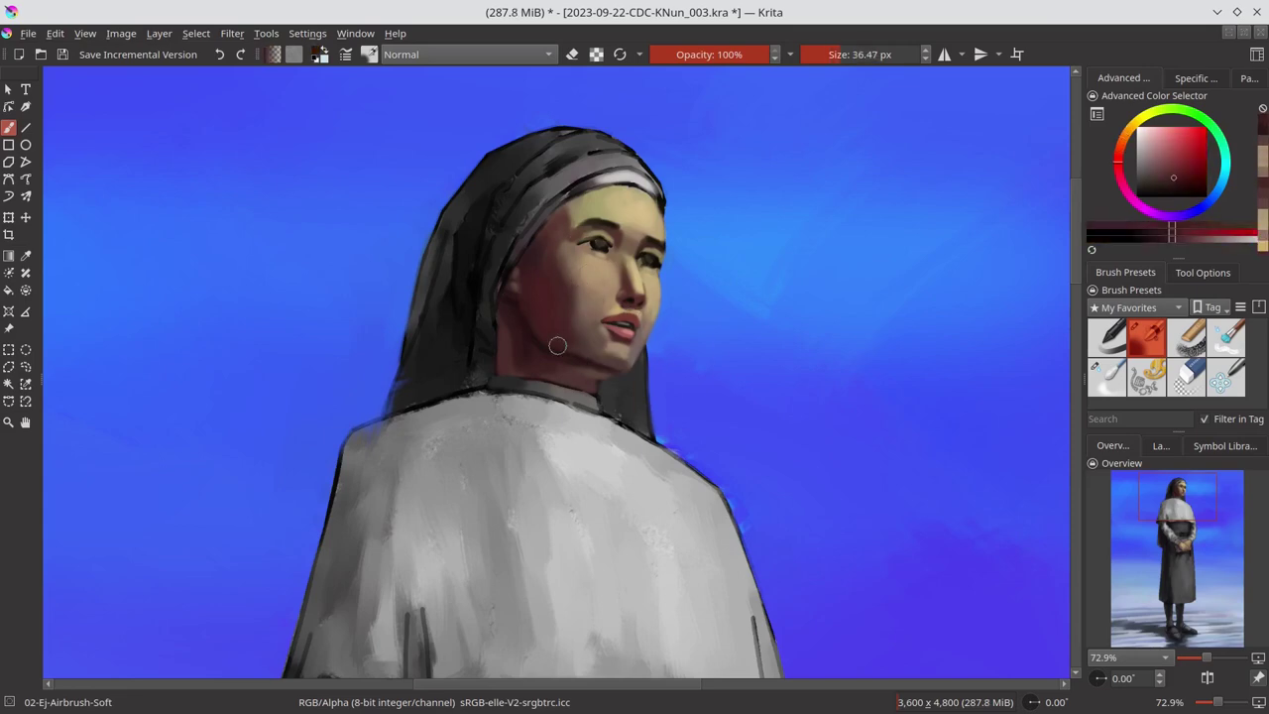
left_click(579, 477, "ctrl")
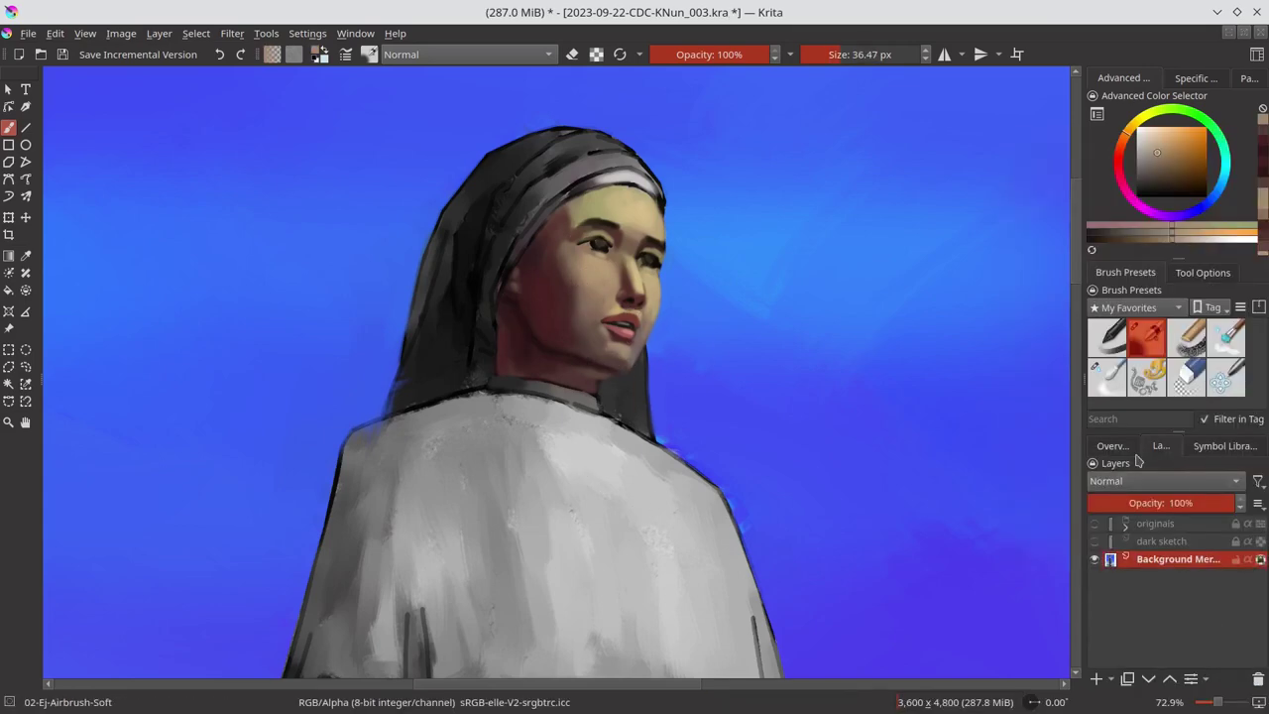
key("bracketleft")
key("bracketleft")
key("bracketleft")
left_click(589, 309, "ctrl")
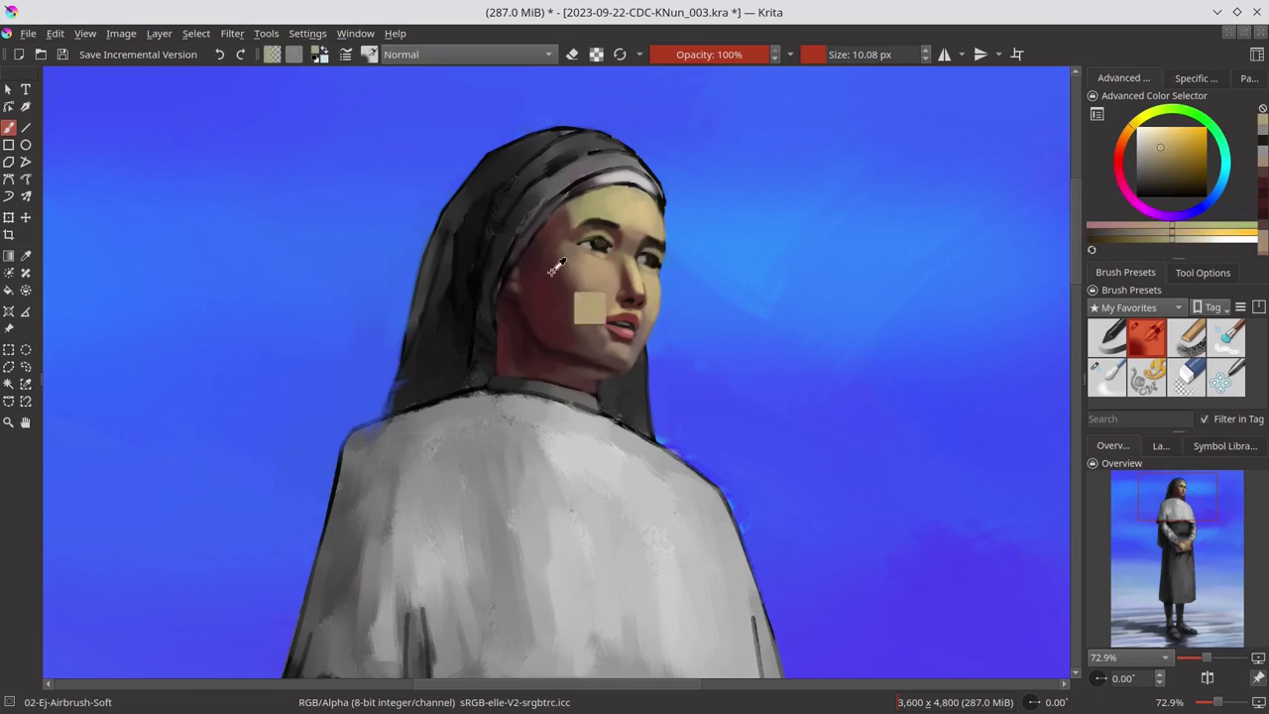
key("bracketright")
Step: Darken the irises with a sampled dark blue-purple, then save
left_click(599, 242, "ctrl")
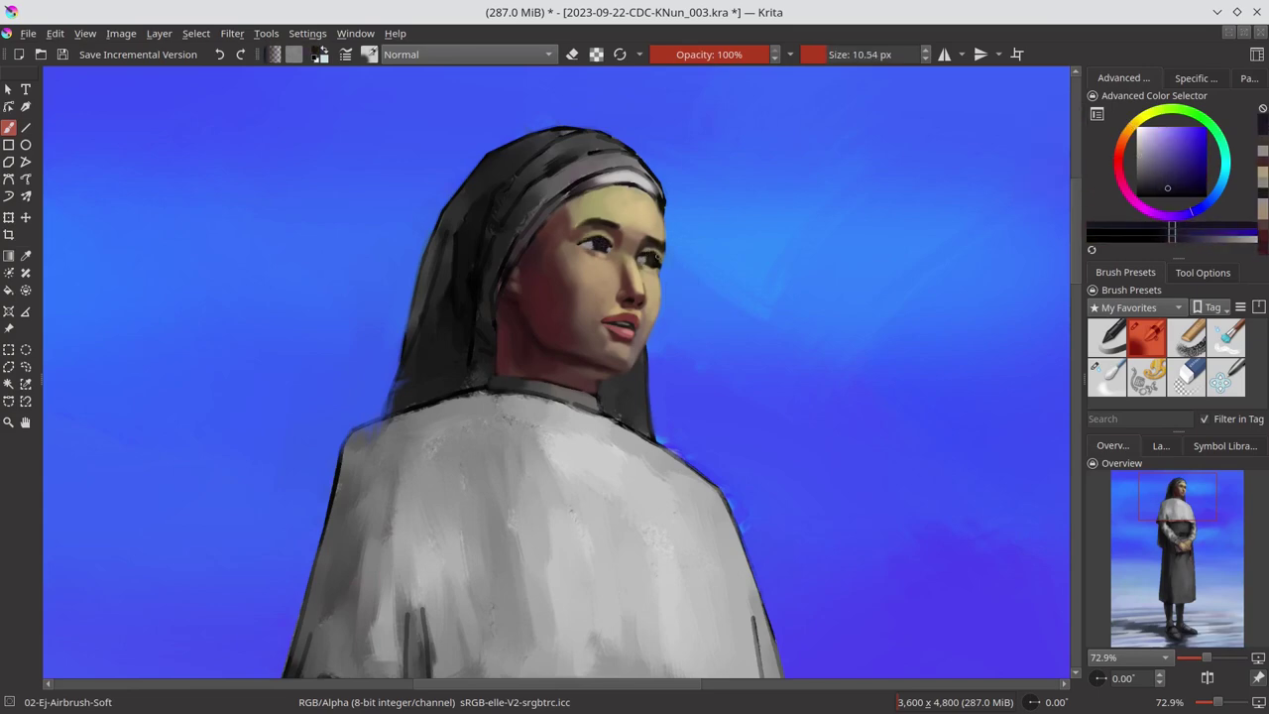
left_click(629, 288, "ctrl")
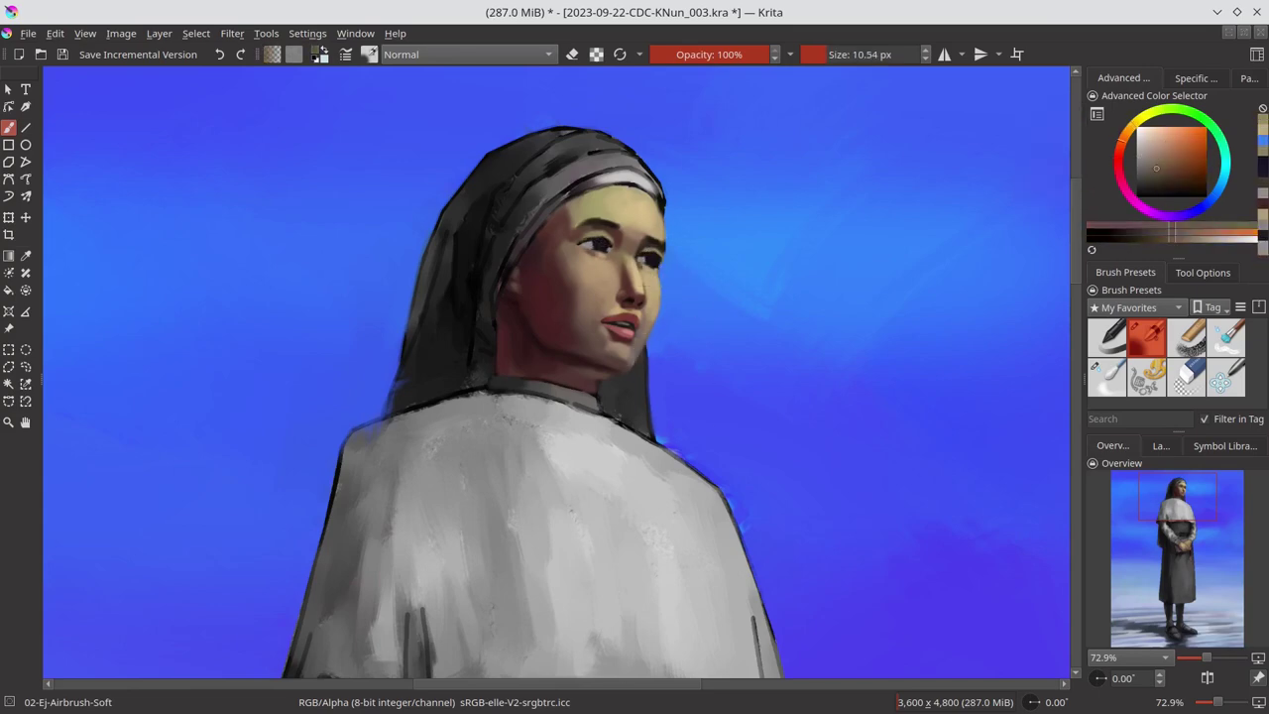
key("bracketright")
key("bracketright")
key("bracketright")
left_click(603, 382, "ctrl")
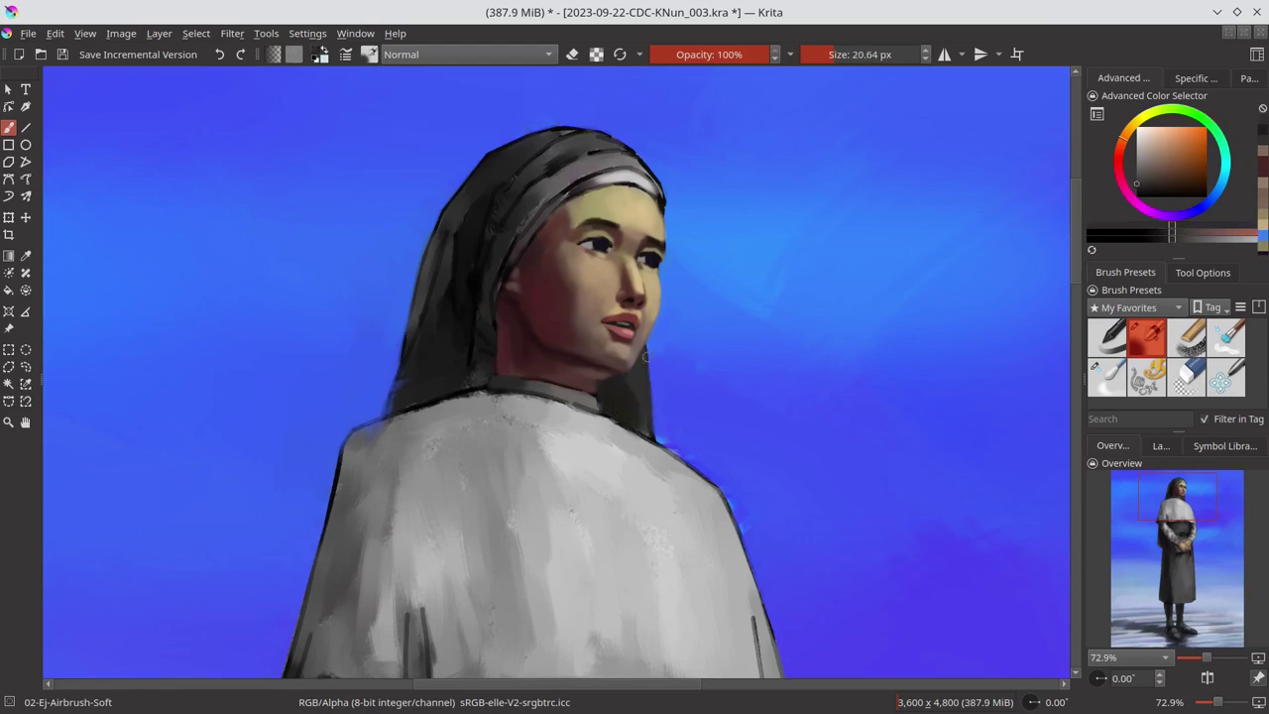
left_click(703, 352, "ctrl")
key("ctrl+s")
key("bracketleft")
key("bracketleft")
key("bracketleft")
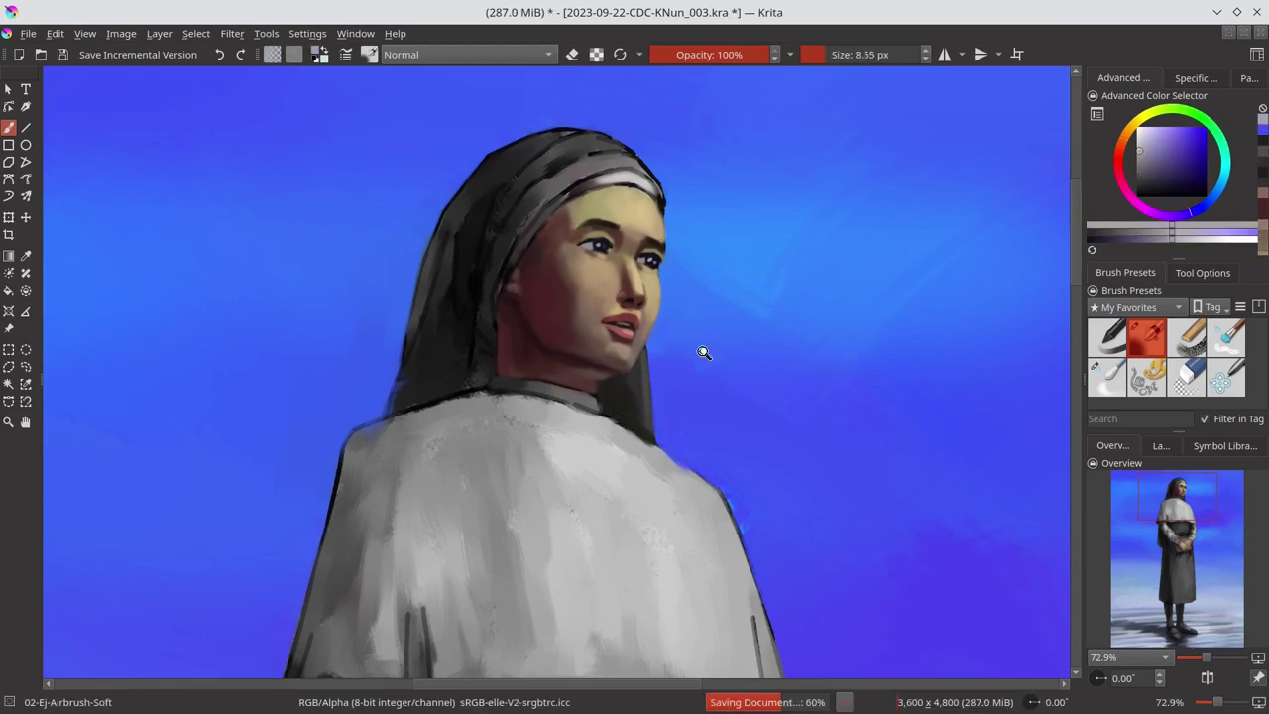
Step: View the whole painting and pick pale bluish-white and grey-blue snow shadow colours
key("2")
scroll(729, 409, "up", 3)
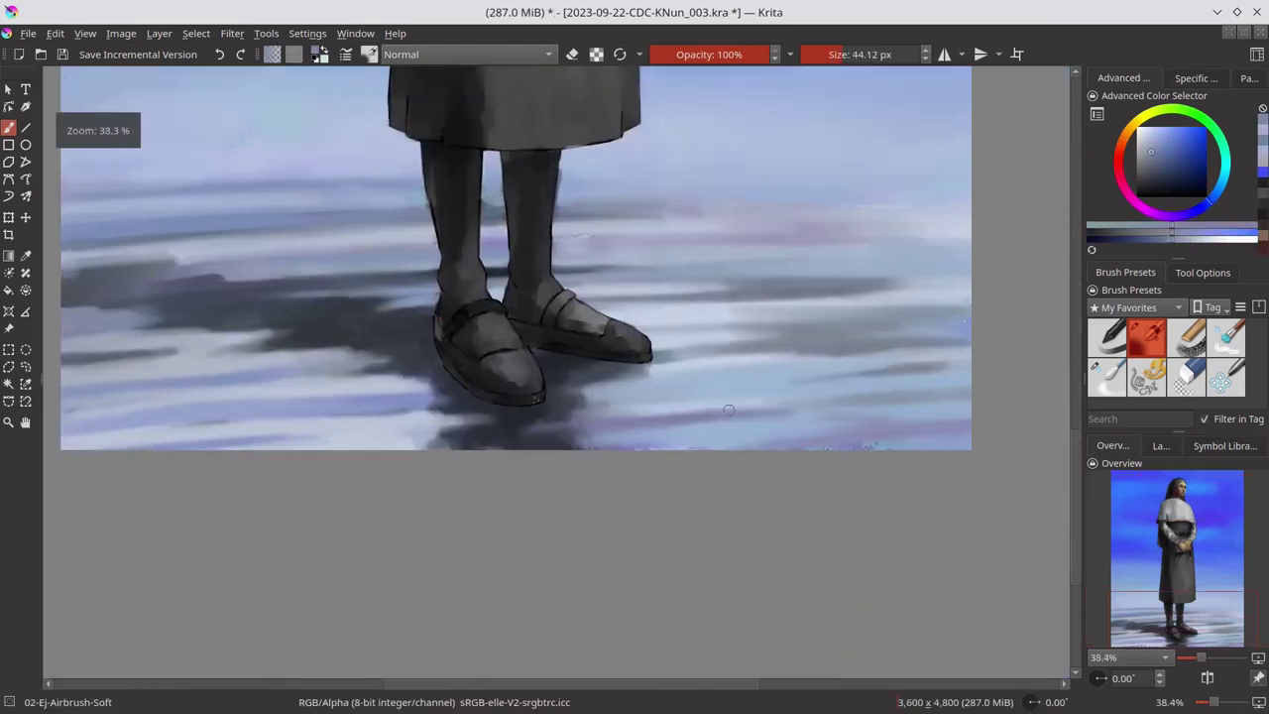
left_click(873, 213, "ctrl")
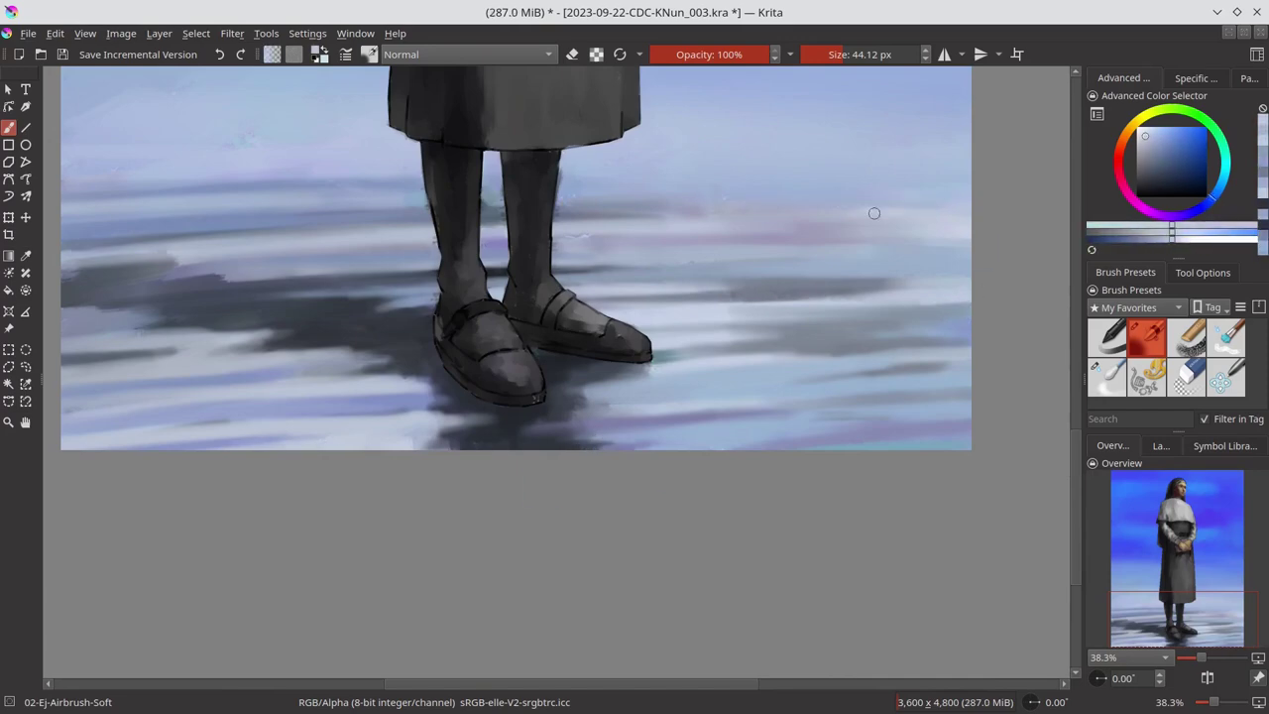
left_click(862, 287, "ctrl")
Step: On the Background Merged layer, select the nun's outline and invert it to protect the figure
left_click(1161, 445)
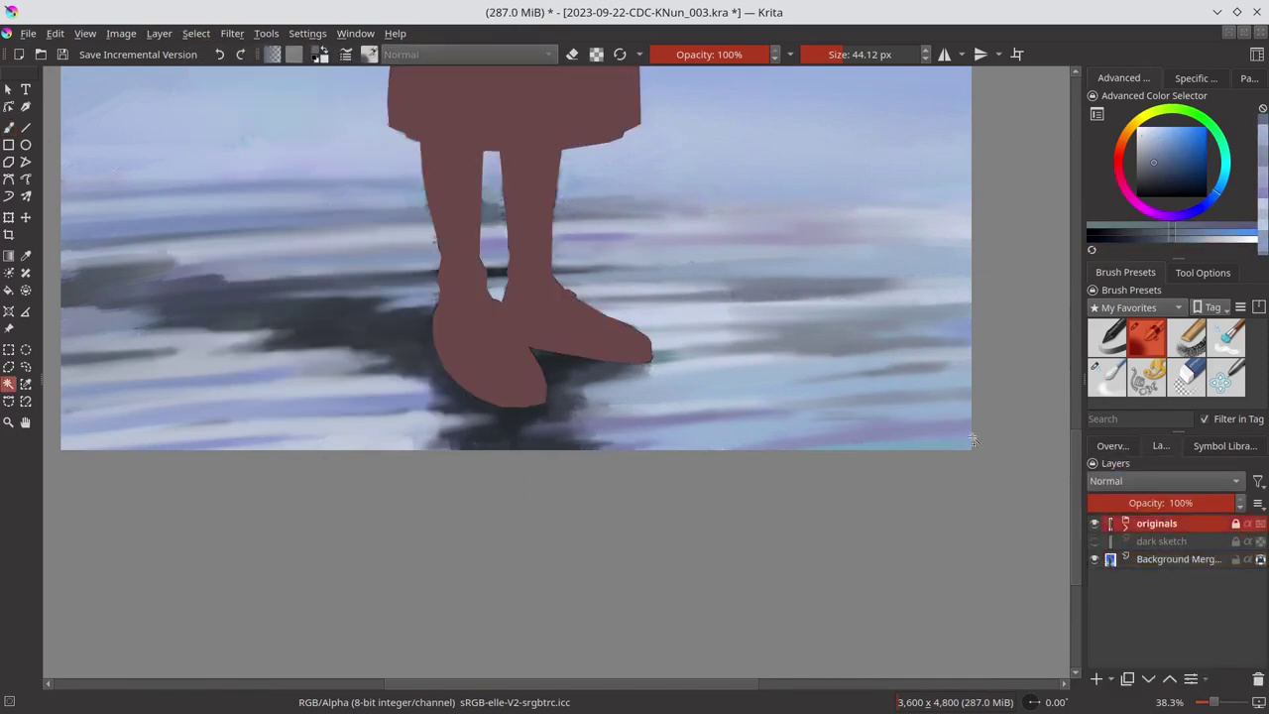
left_click(1110, 523, "ctrl")
left_click(1177, 559)
left_click(195, 33)
left_click(241, 113)
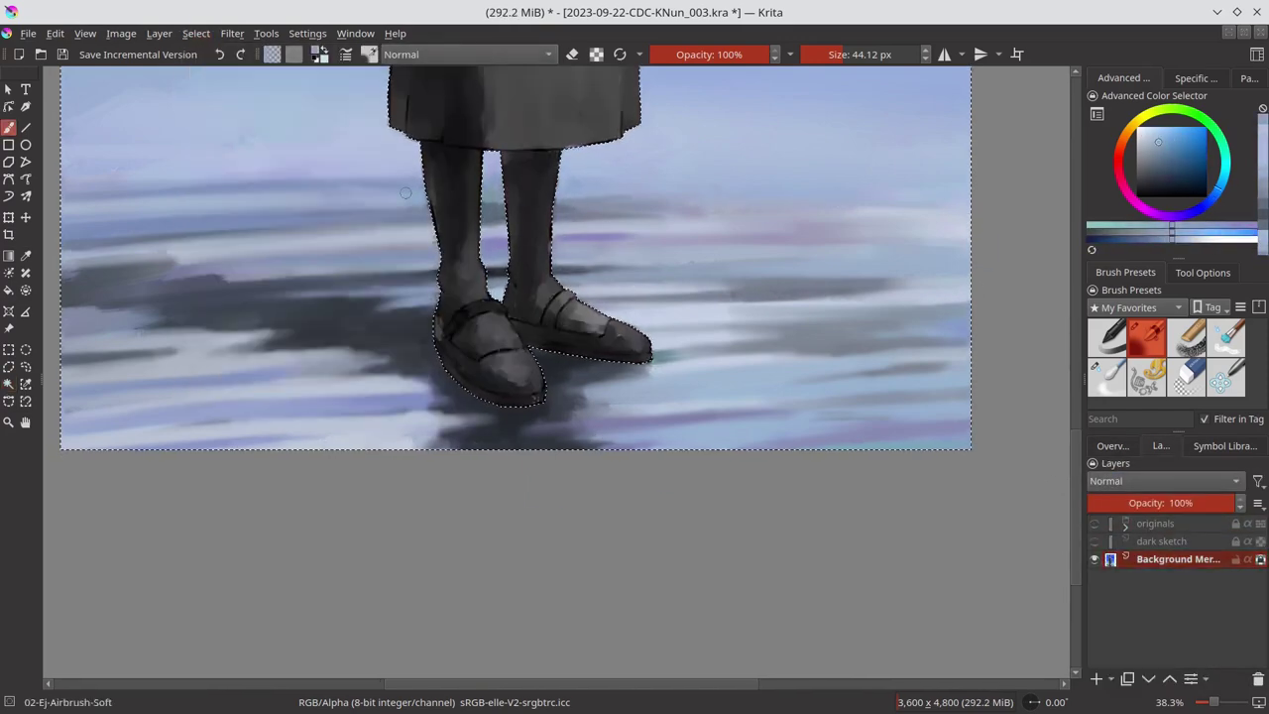
left_click(442, 358, "ctrl")
Step: Deselect and zoom back in on the nun's face
left_click(1112, 445)
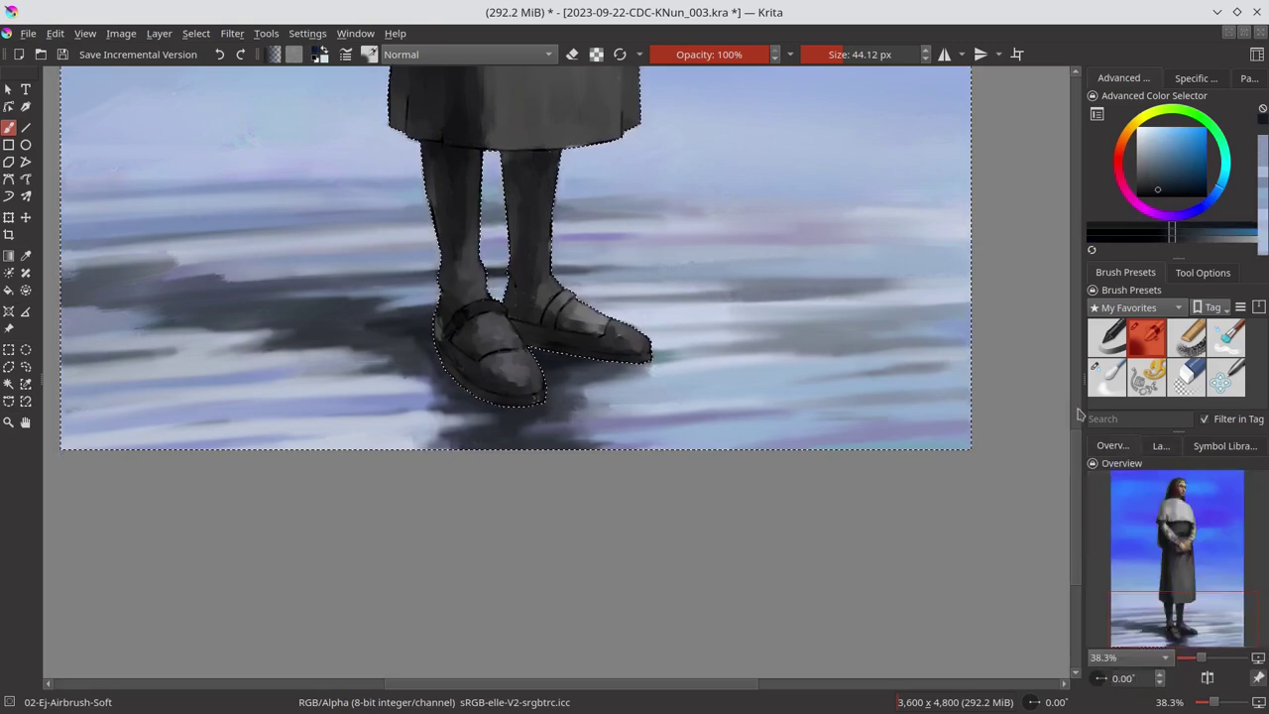
key("ctrl+shift+a")
key("minus")
key("minus")
key("minus")
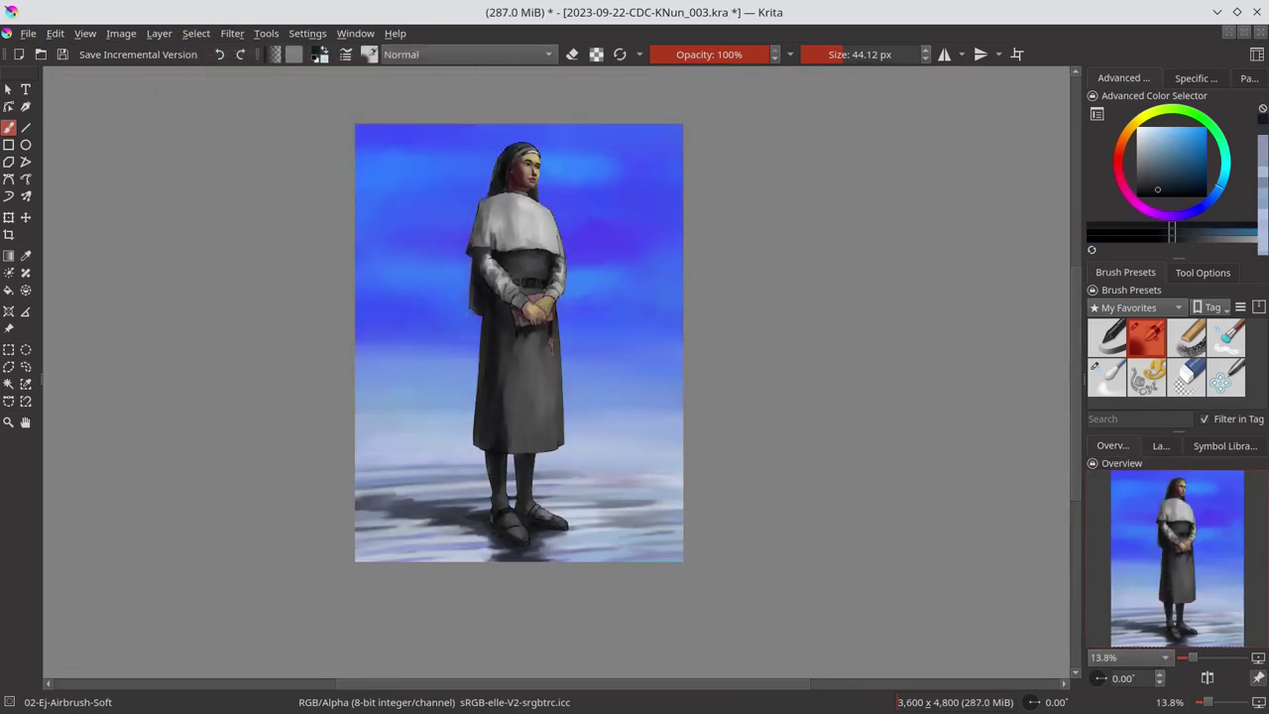
scroll(527, 149, "up", 5)
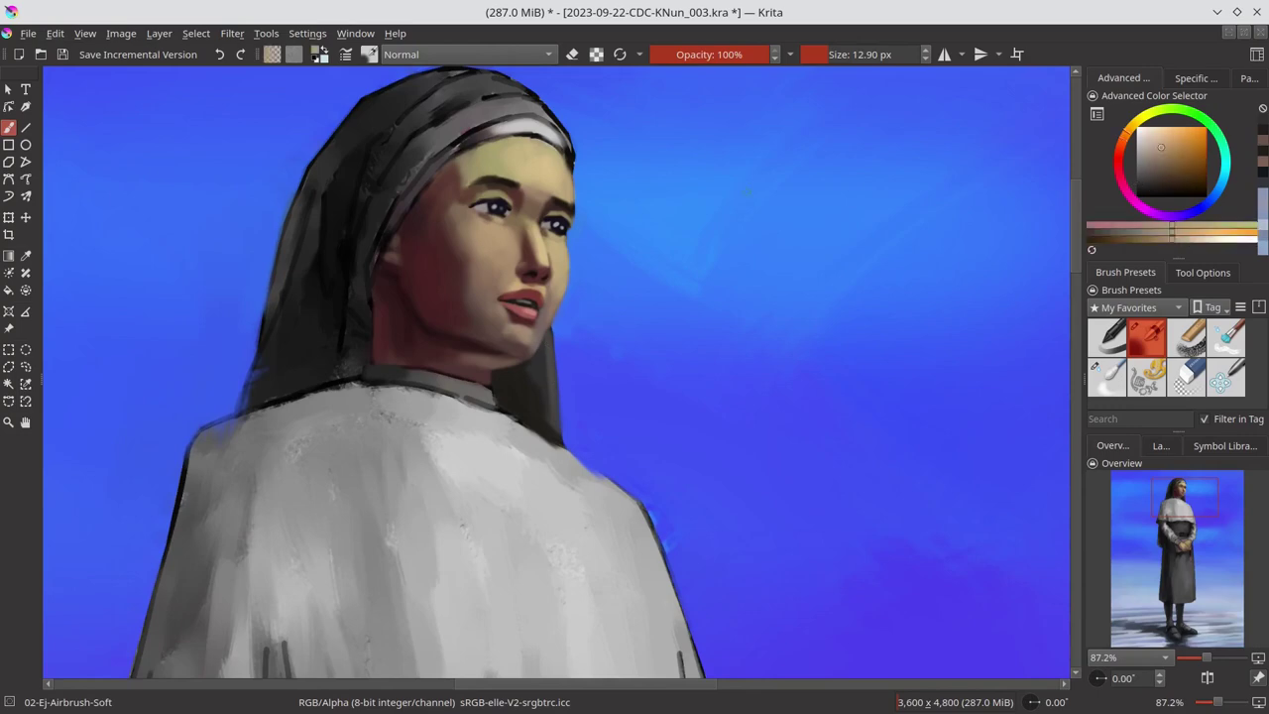
Step: Add deeper red shading to the face with sampled skin and red tones, then save
left_click(476, 227, "ctrl")
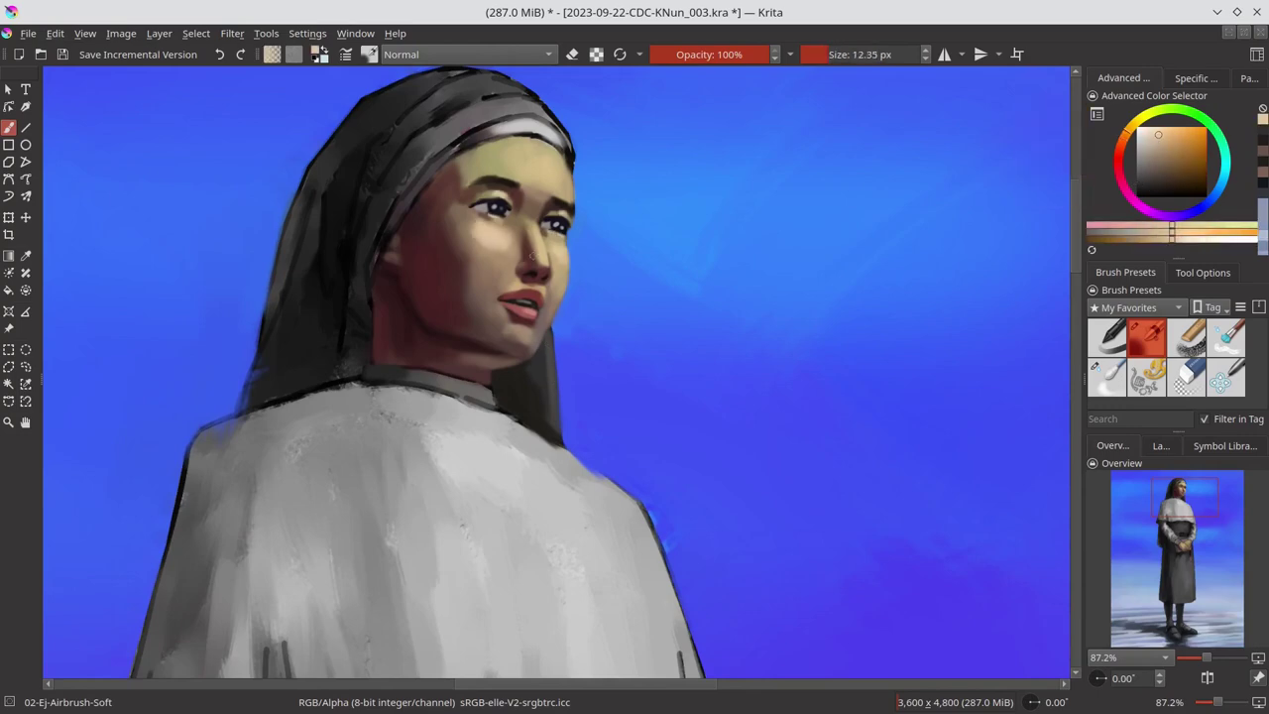
left_click(419, 283, "ctrl")
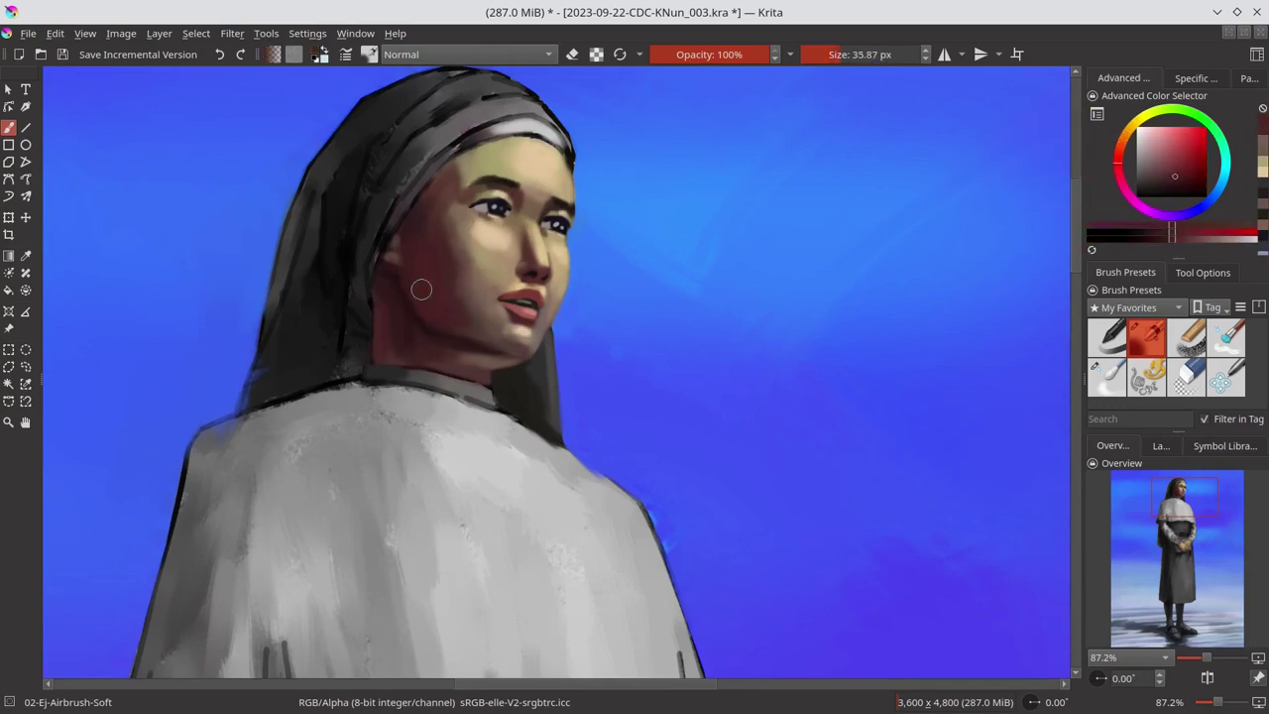
key("ctrl+s")
left_click(406, 215)
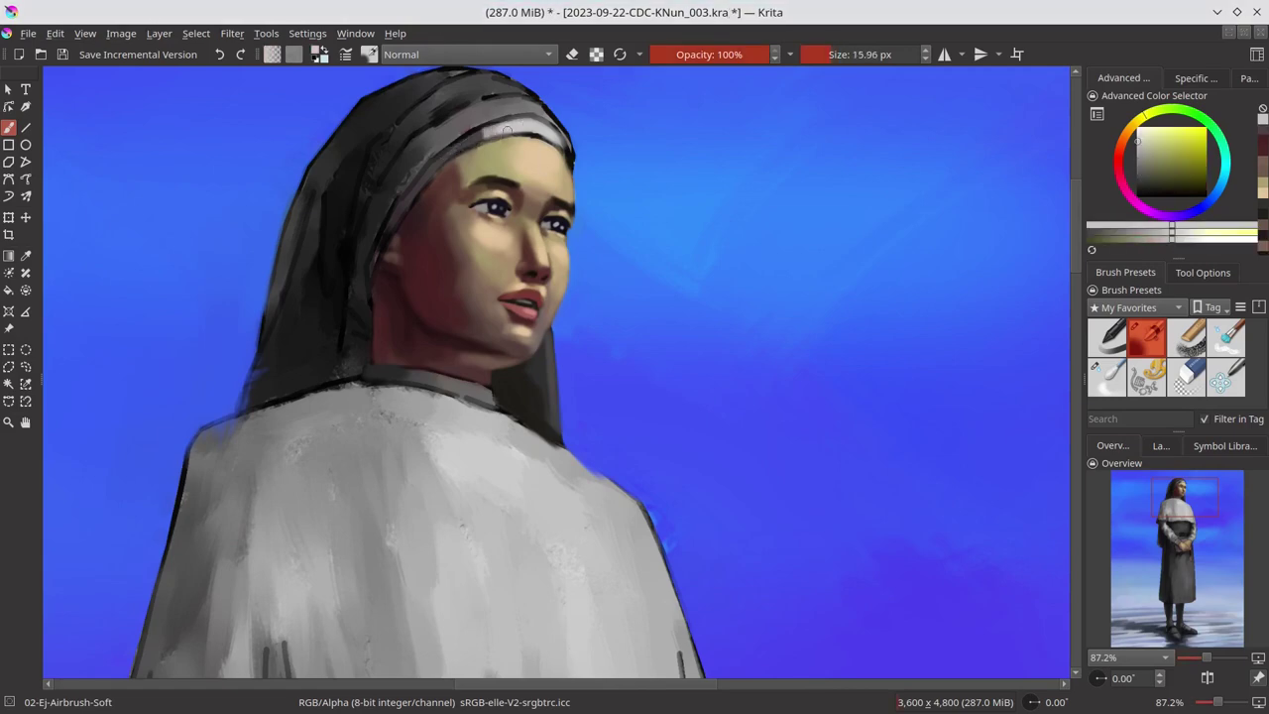
left_click(405, 215, "ctrl")
left_click(589, 121, "ctrl")
key("ctrl+s")
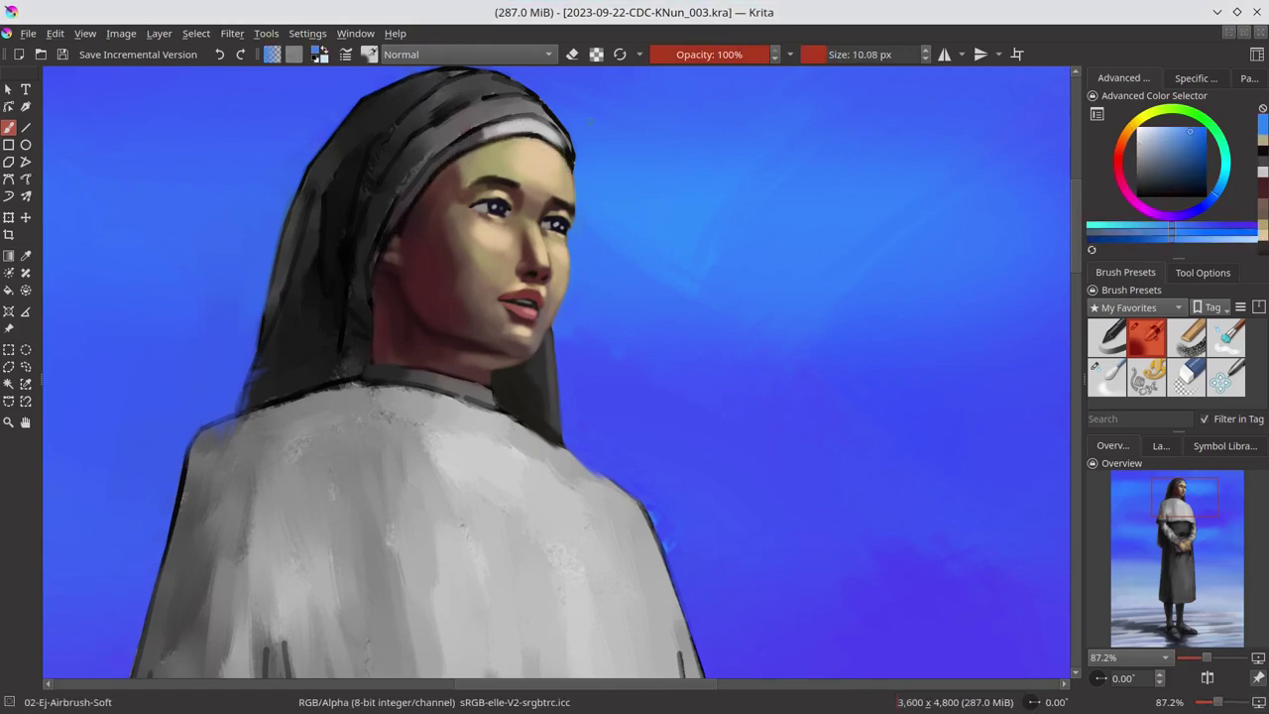
Step: Paint dark grey and blue-grey shading along the hood, then save
left_click(325, 200, "ctrl")
mouse_move(325, 200)
left_mouse_down()
mouse_move(352, 304)
mouse_move(361, 282)
left_mouse_up()
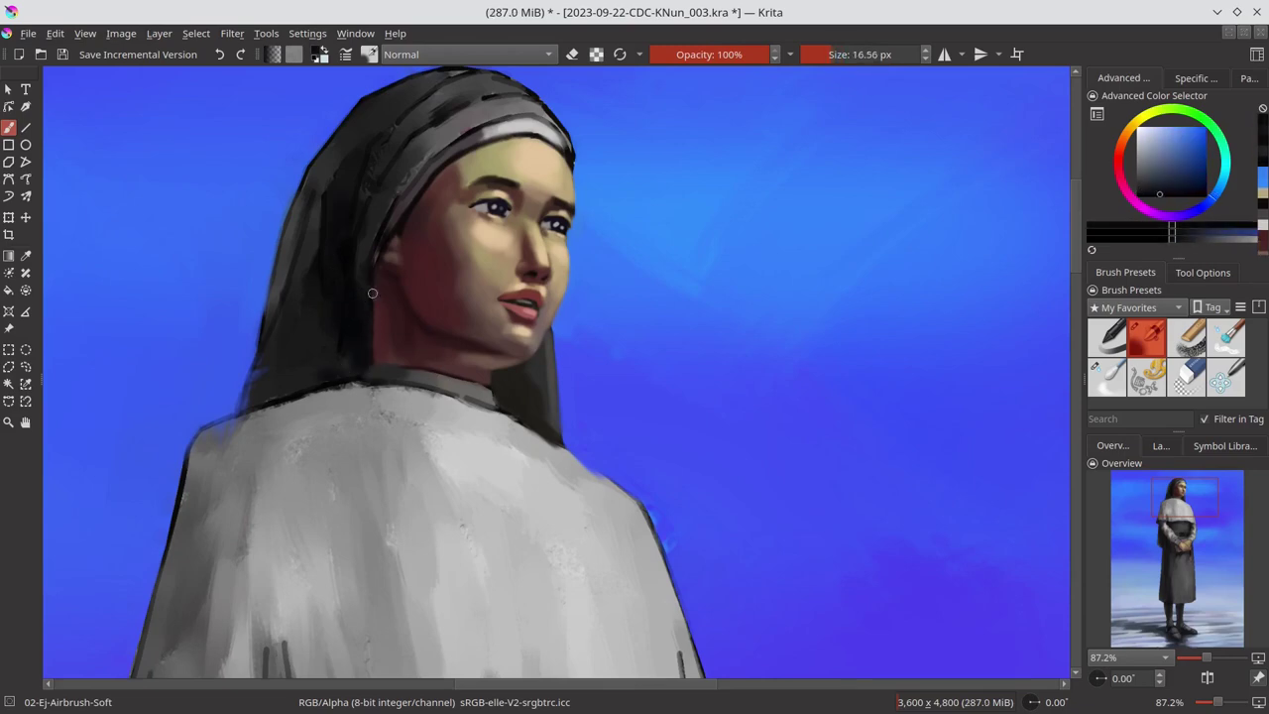
left_click(443, 257, "ctrl")
left_click(381, 233, "ctrl")
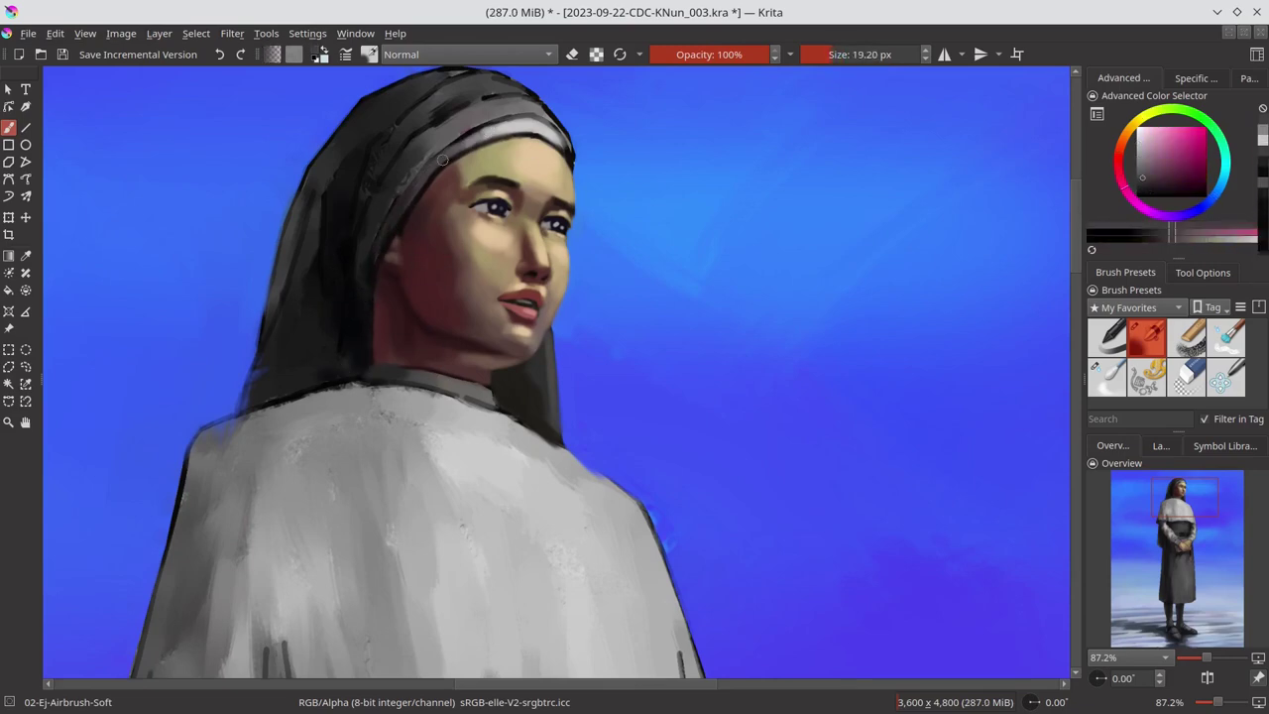
left_click_drag(391, 237, 381, 203)
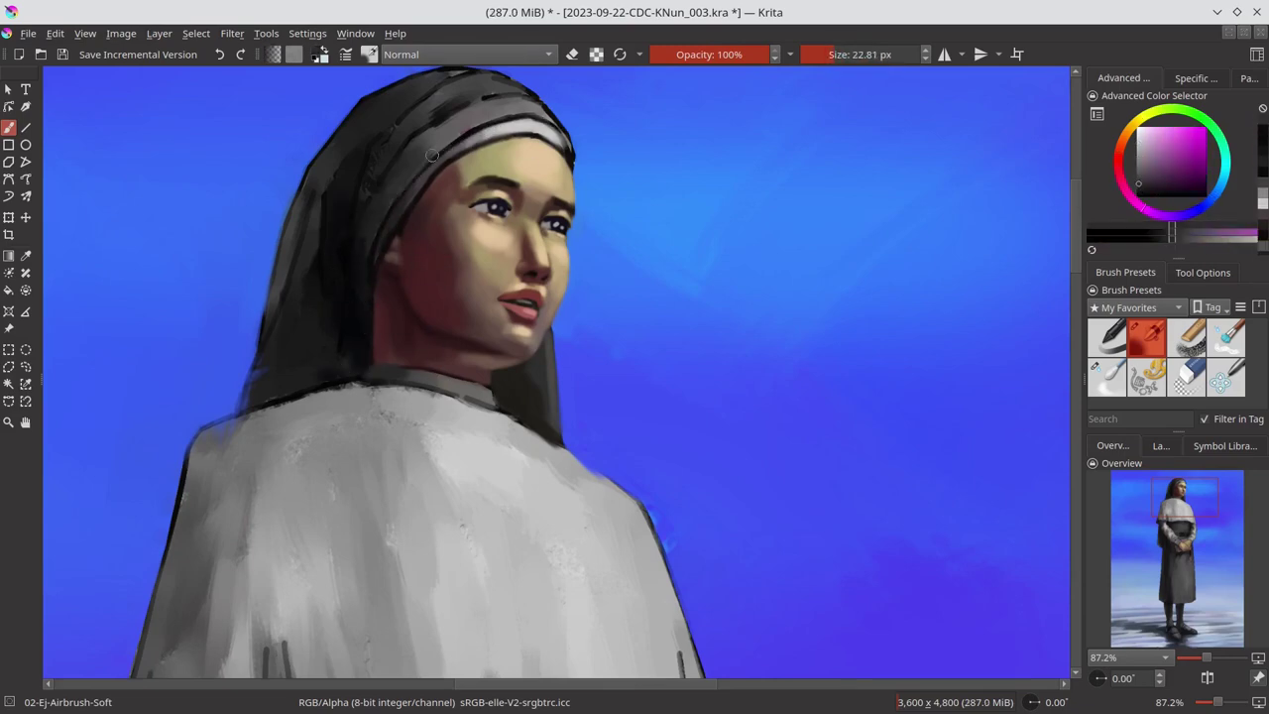
left_click(567, 155, "ctrl")
key("ctrl+s")
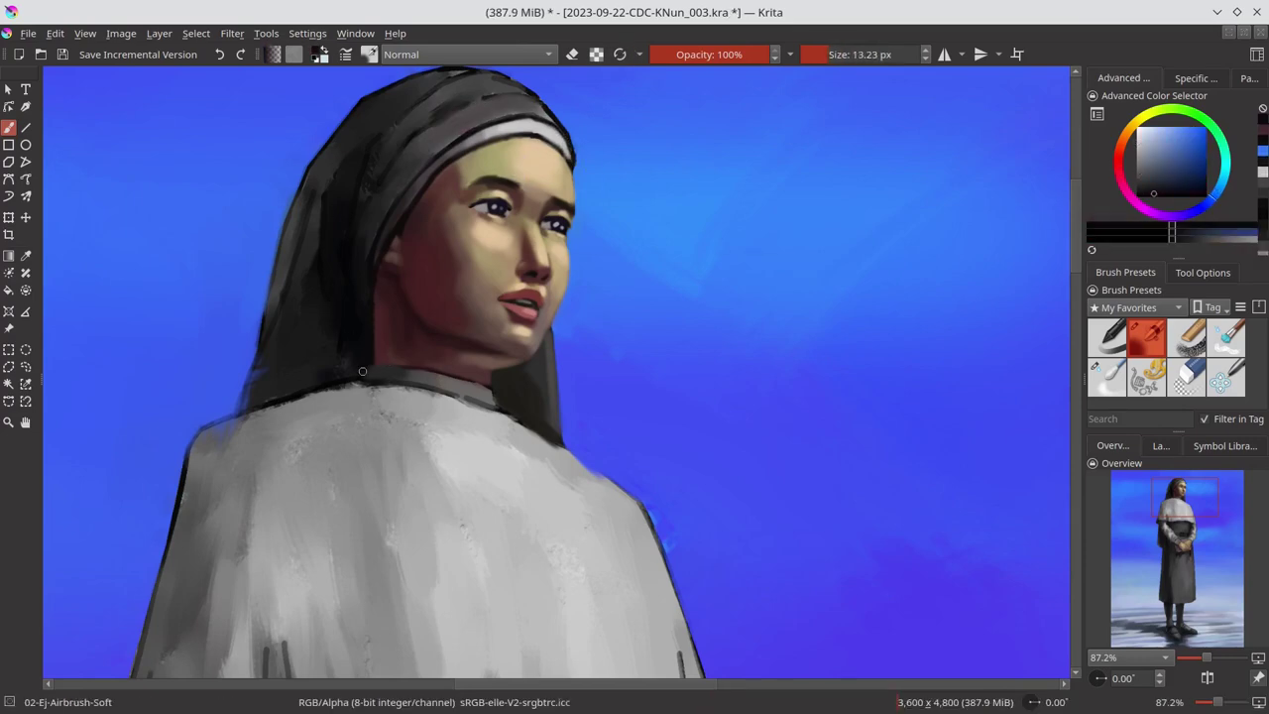
Step: Sample an orange-brown face tone and switch to the Blender-Blur preset
left_click(493, 381, "ctrl")
key("/")
scroll(497, 266, "up", 1)
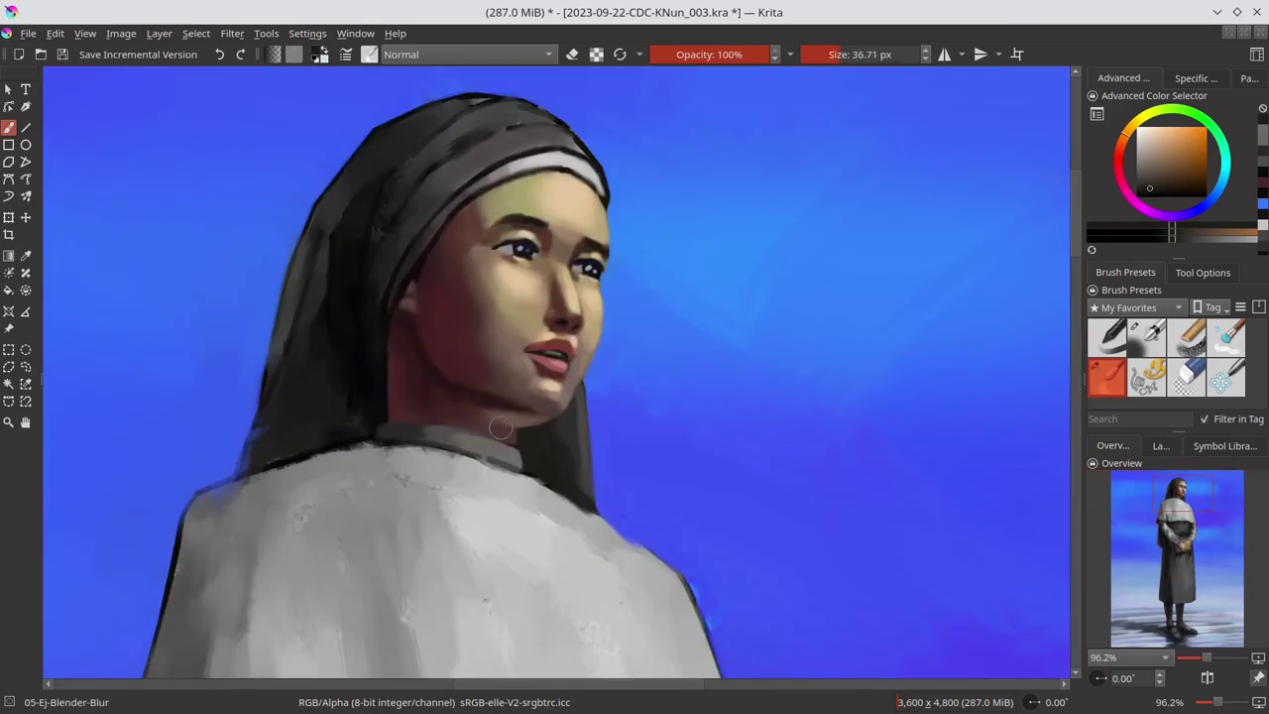
Step: Save, then shift the head layer slightly left with the Move tool
scroll(429, 397, "down", 4)
key("ctrl+s")
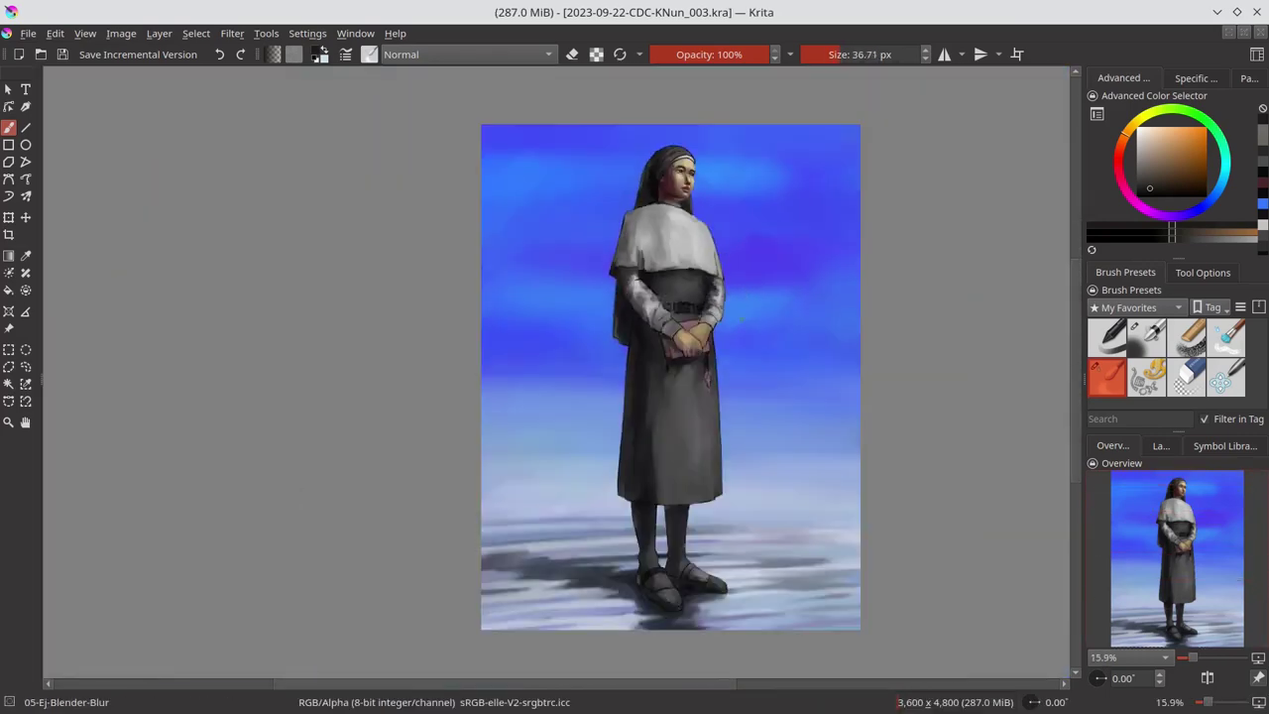
scroll(291, 291, "up", 4)
key("t")
key("shift+Left")
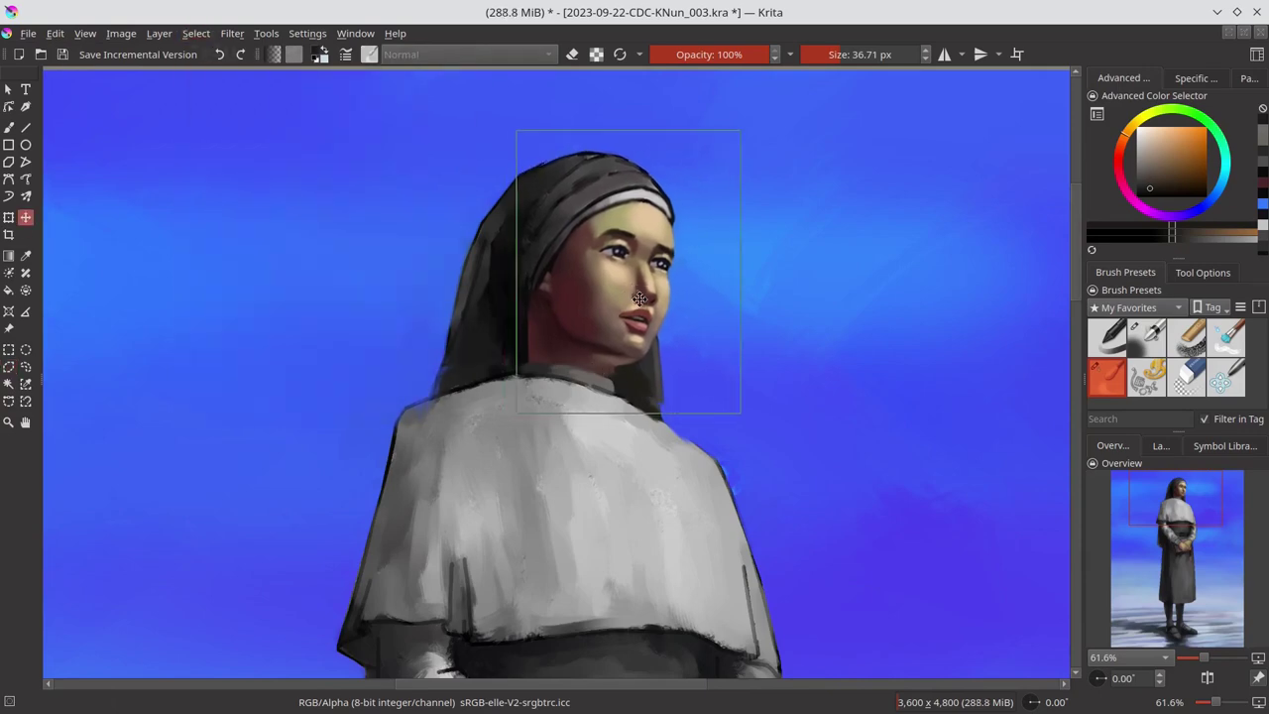
Step: Touch up the sky blue beside the head, return to Airbrush-Soft, and save
key("b")
left_click(680, 407, "ctrl")
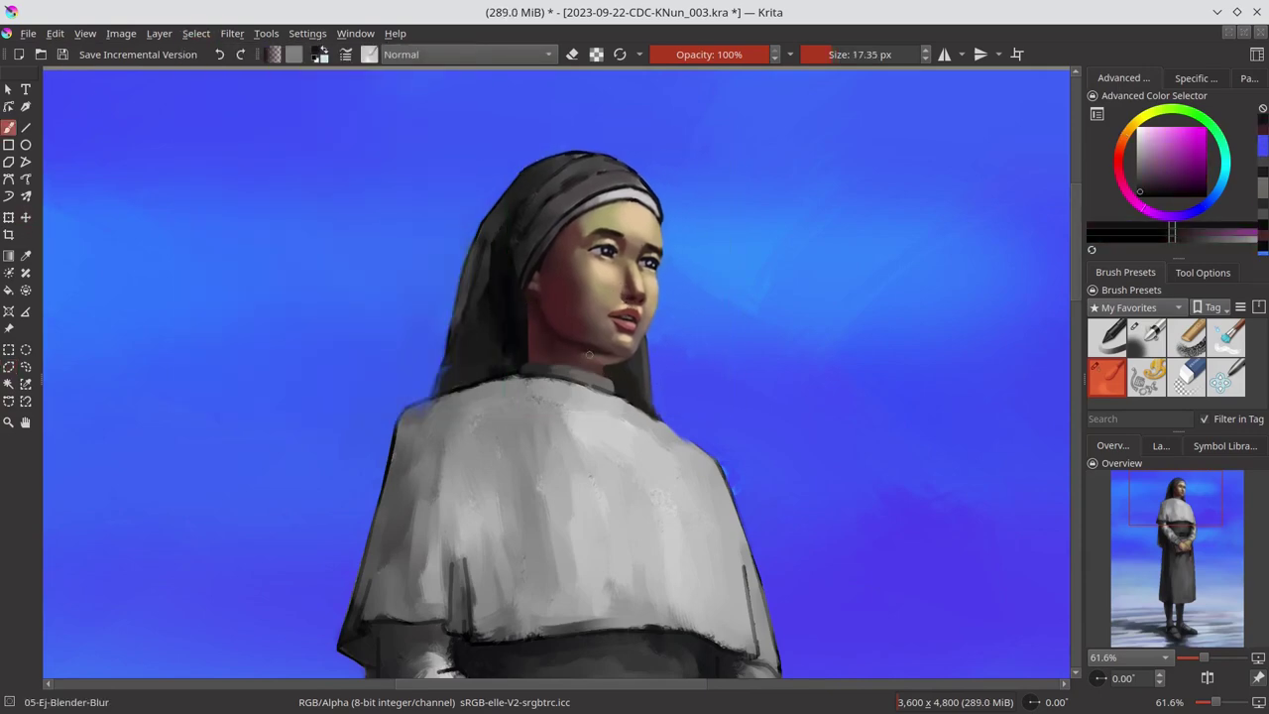
scroll(680, 407, "down", 5)
key("ctrl+s")
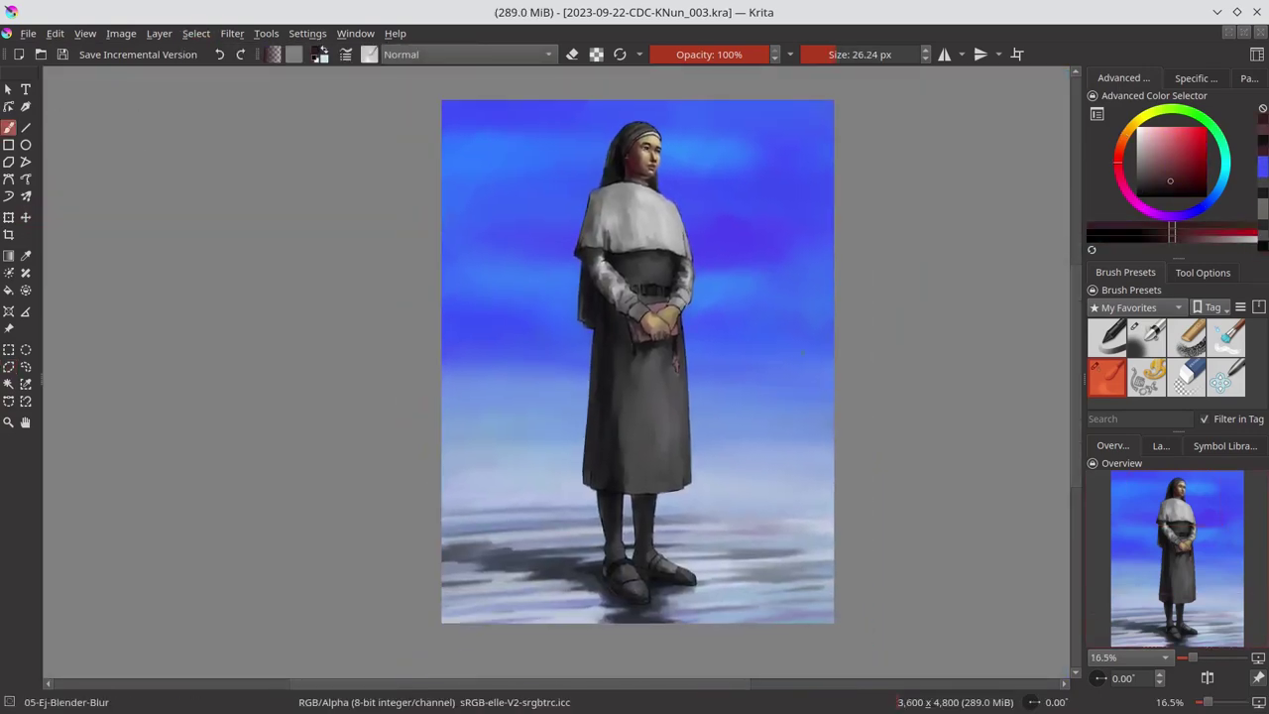
scroll(678, 99, "up", 7)
key("/")
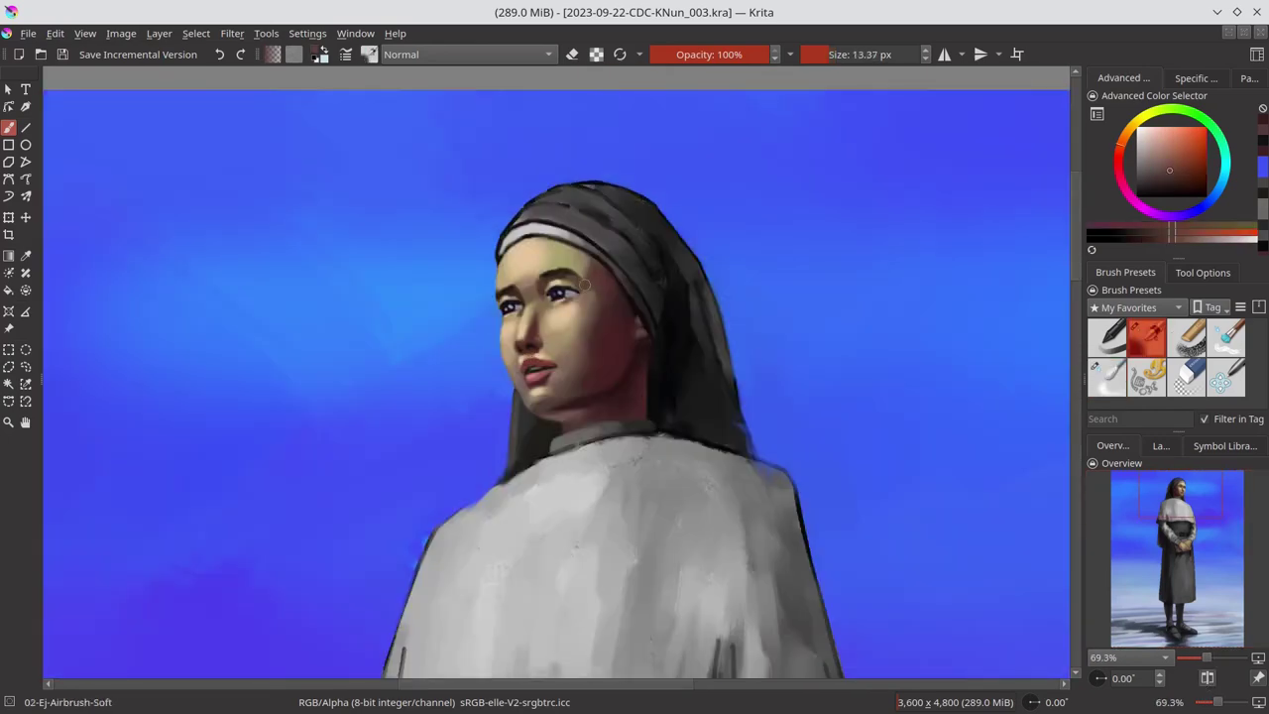
scroll(612, 325, "down", 6)
key("ctrl+s")
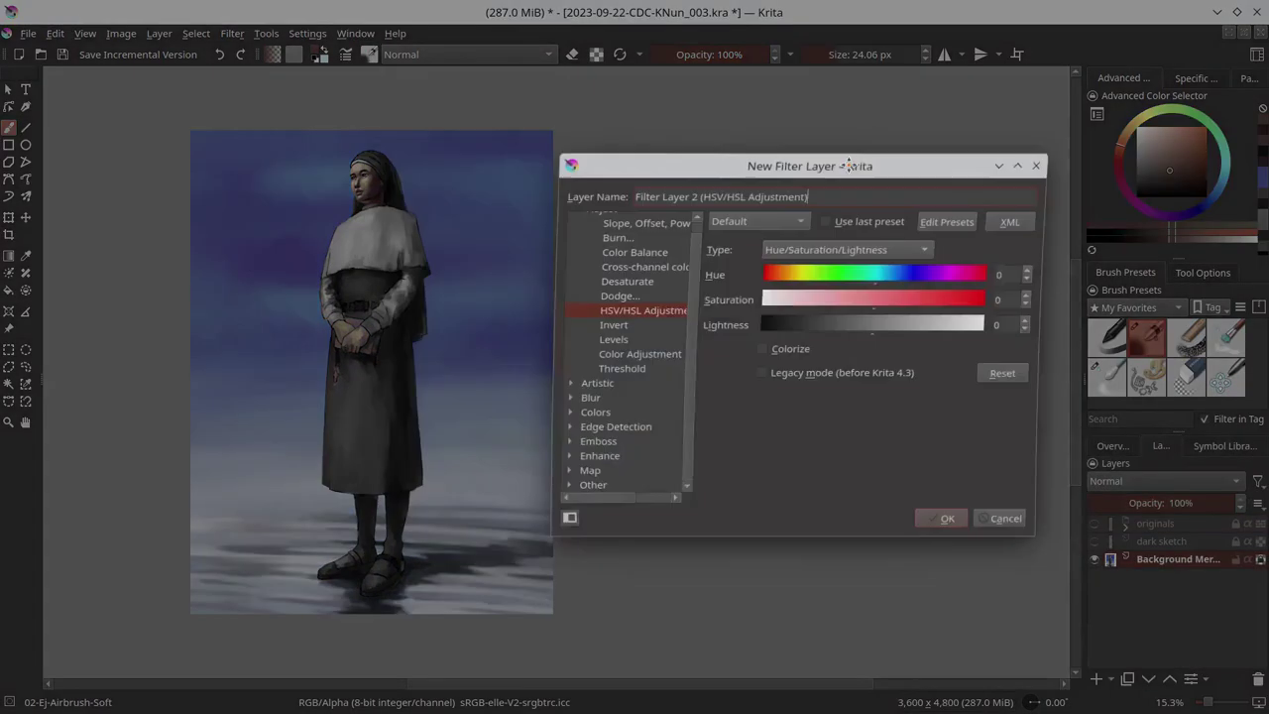
Step: Add a Color Adjustment filter layer with an edited Red curve, then save
left_click(678, 370)
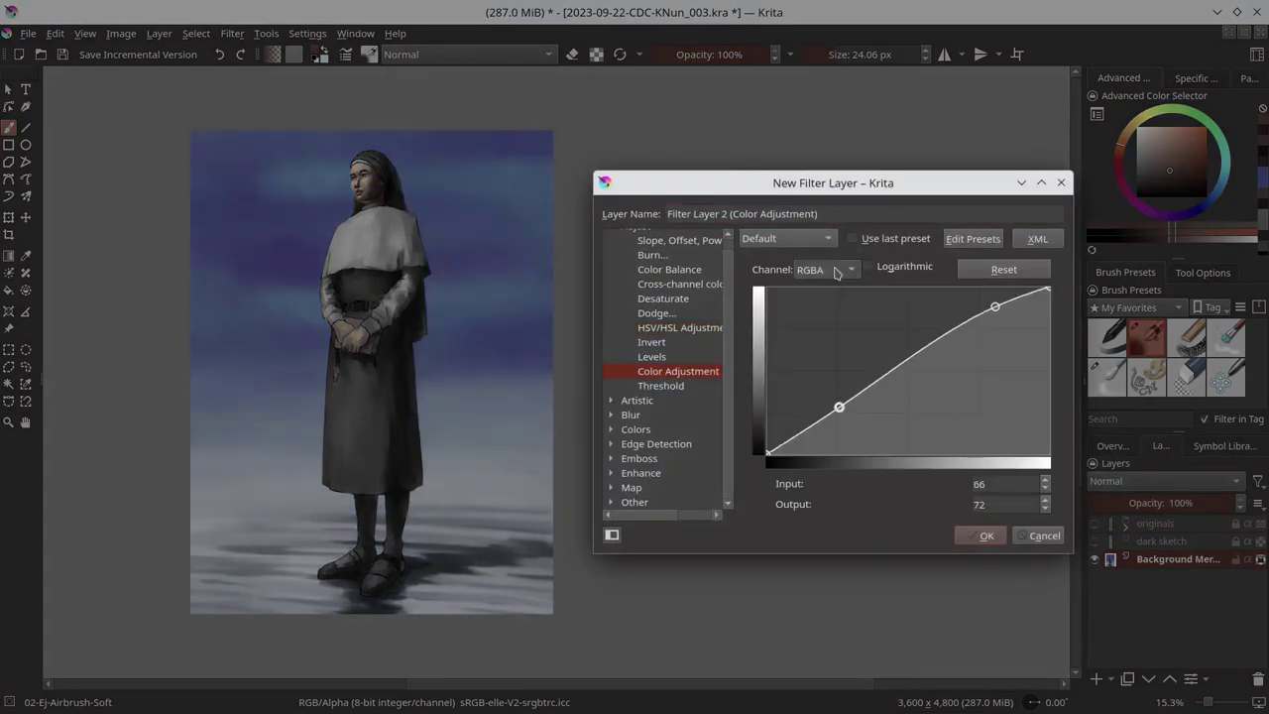
left_click(822, 269)
left_click(817, 297)
left_click(979, 535)
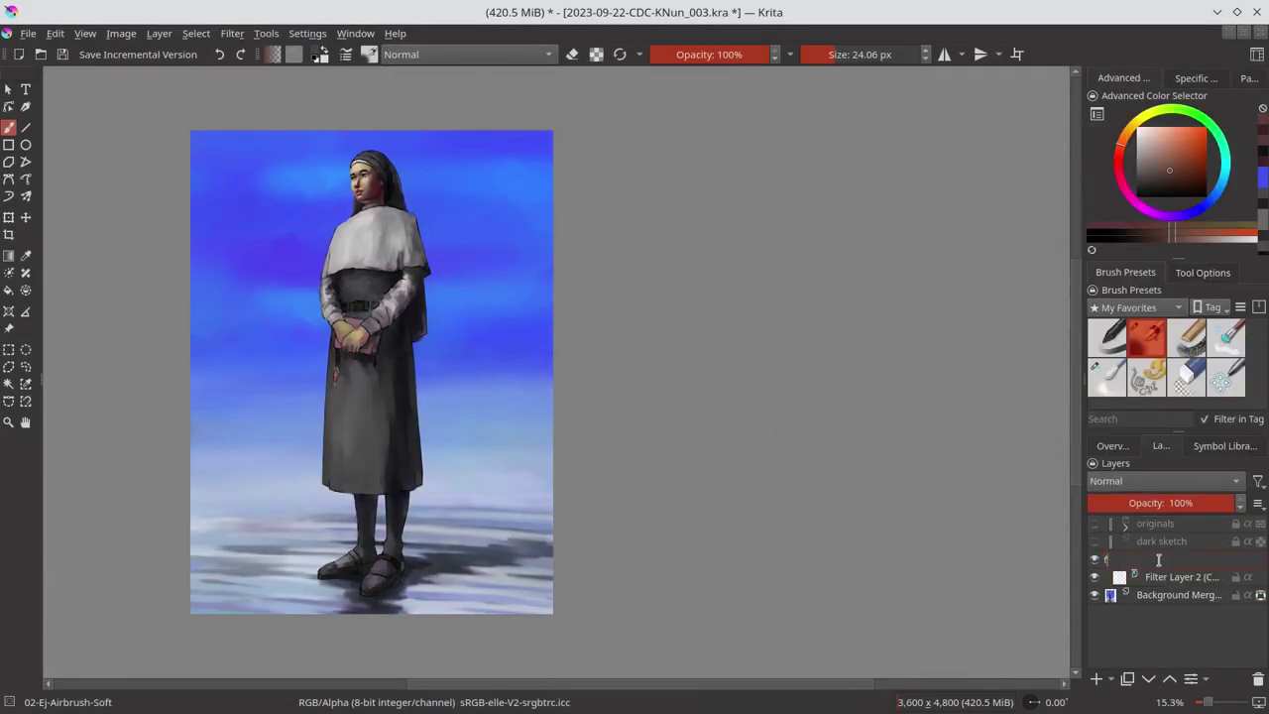
key("ctrl+s")
left_click(1112, 445)
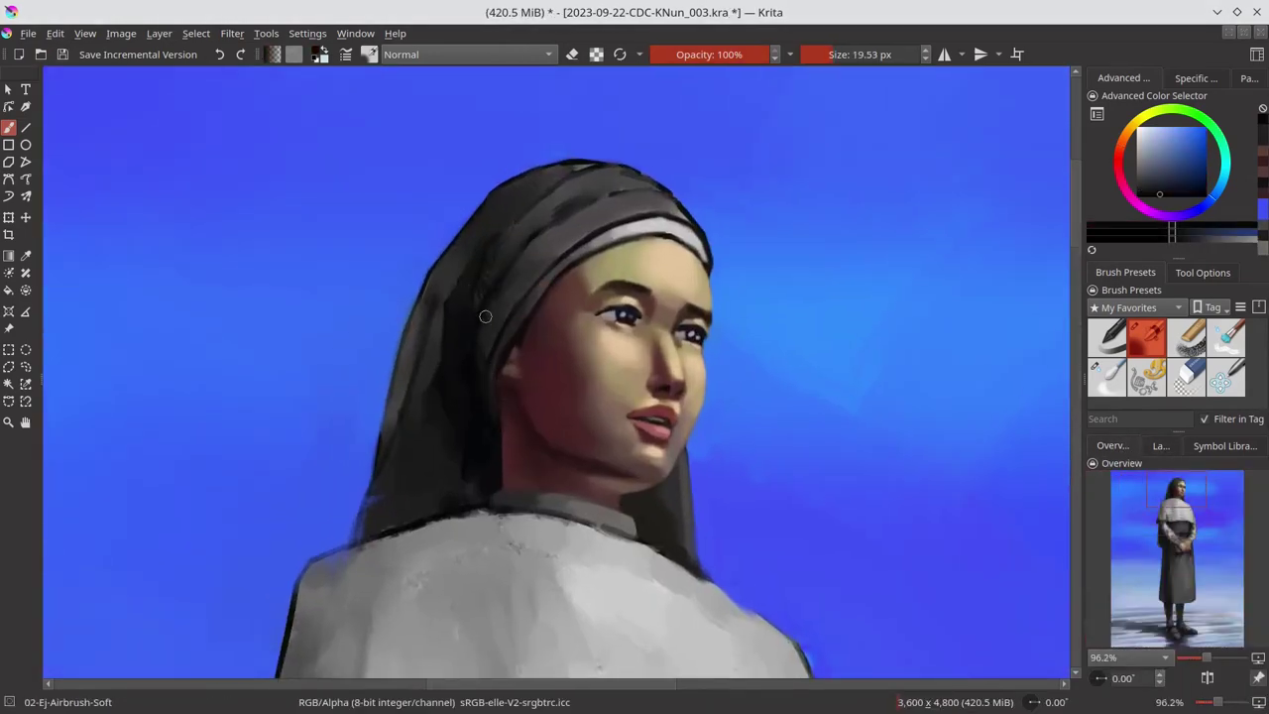
Step: Refine the hood's edge against the sky with dark blue-grey, pale pink and blue tones
left_click_drag(561, 186, 592, 196)
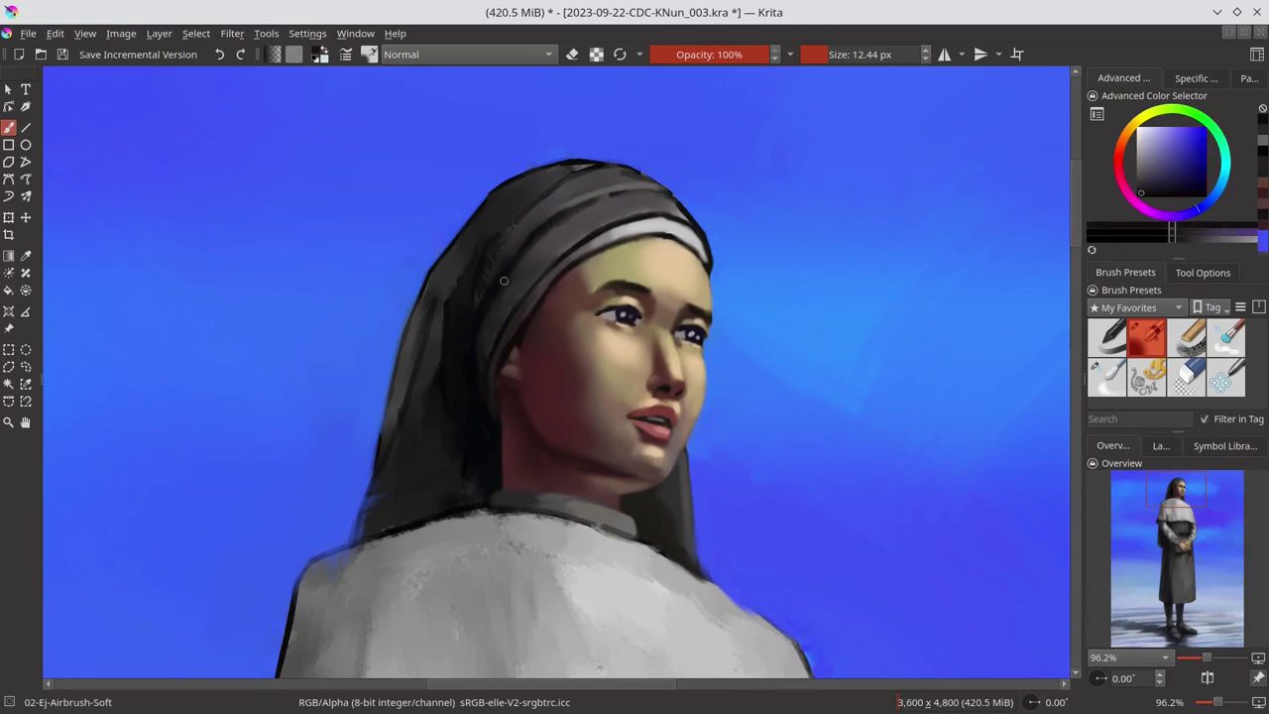
left_click_drag(509, 459, 486, 261)
left_click(526, 208, "ctrl")
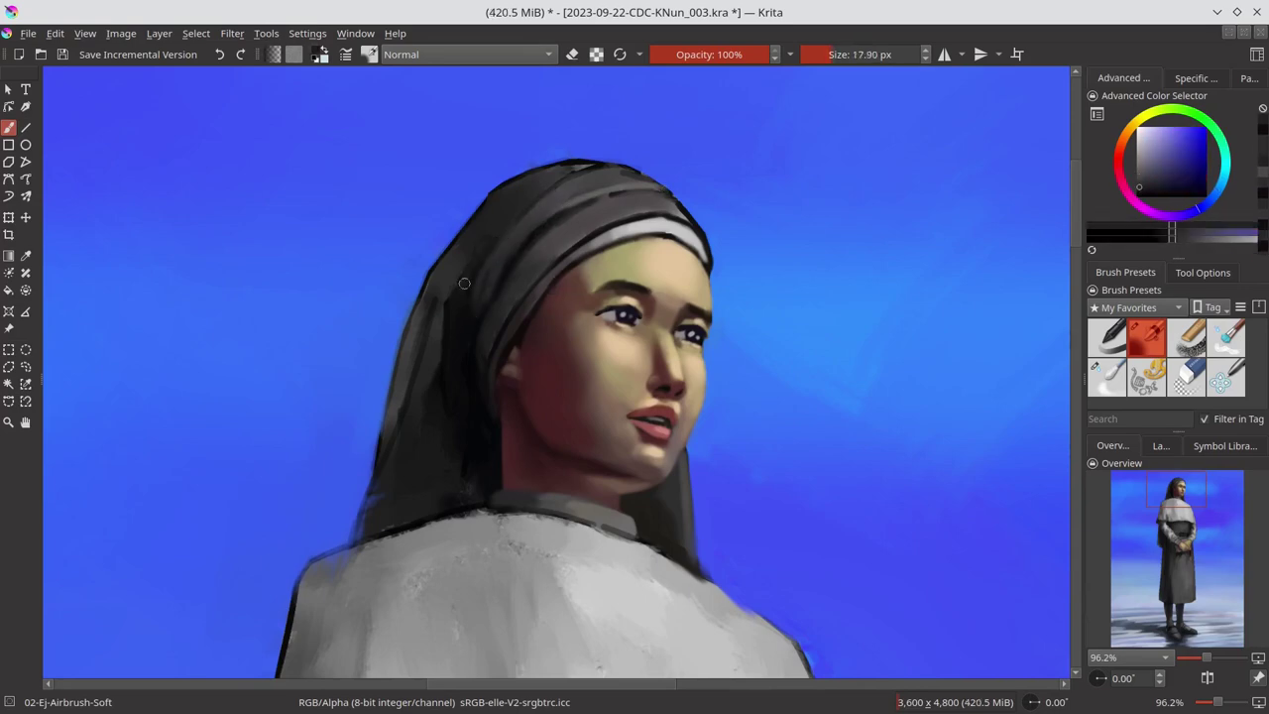
left_click(636, 186, "ctrl")
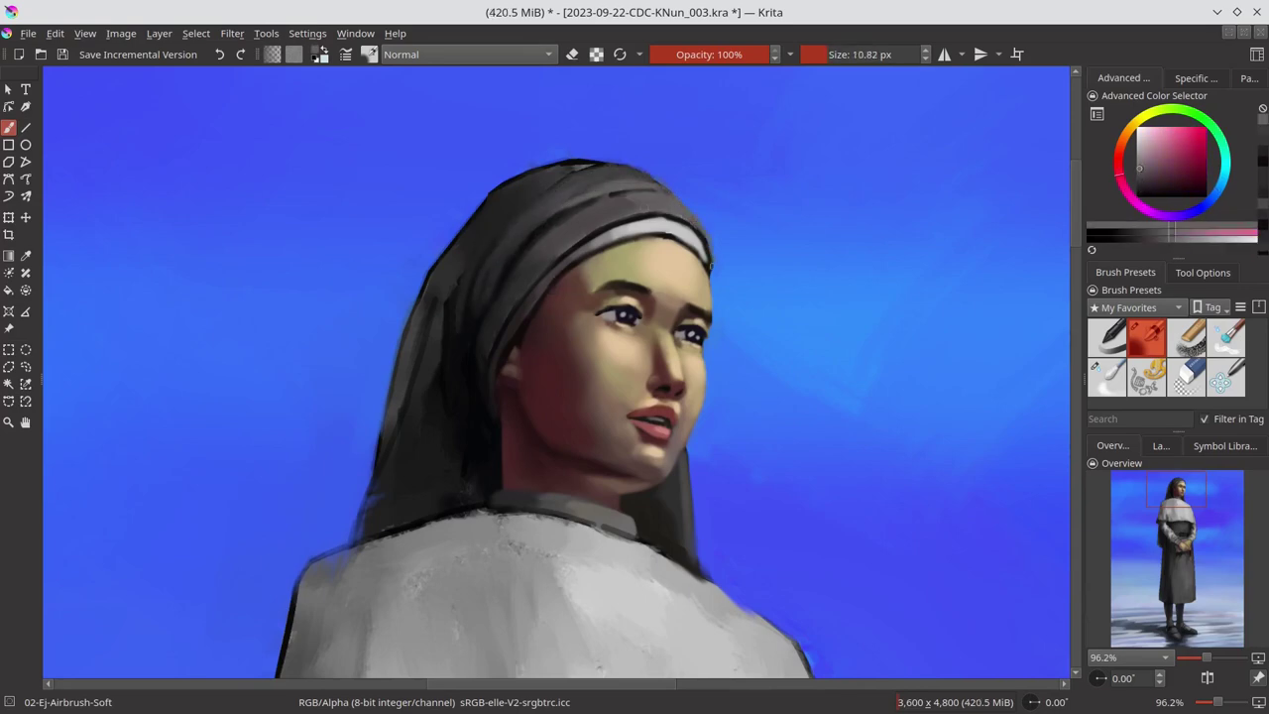
left_click_drag(709, 265, 739, 266)
left_click(572, 141, "ctrl")
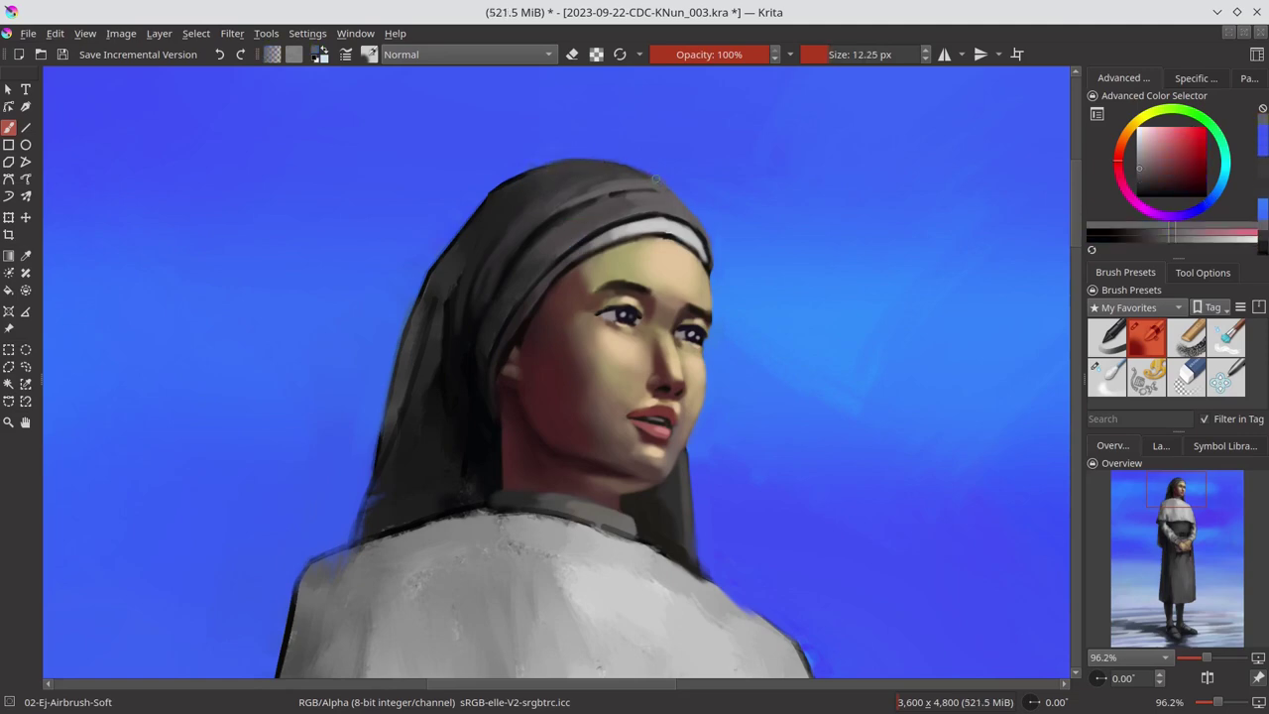
left_click(454, 242, "ctrl")
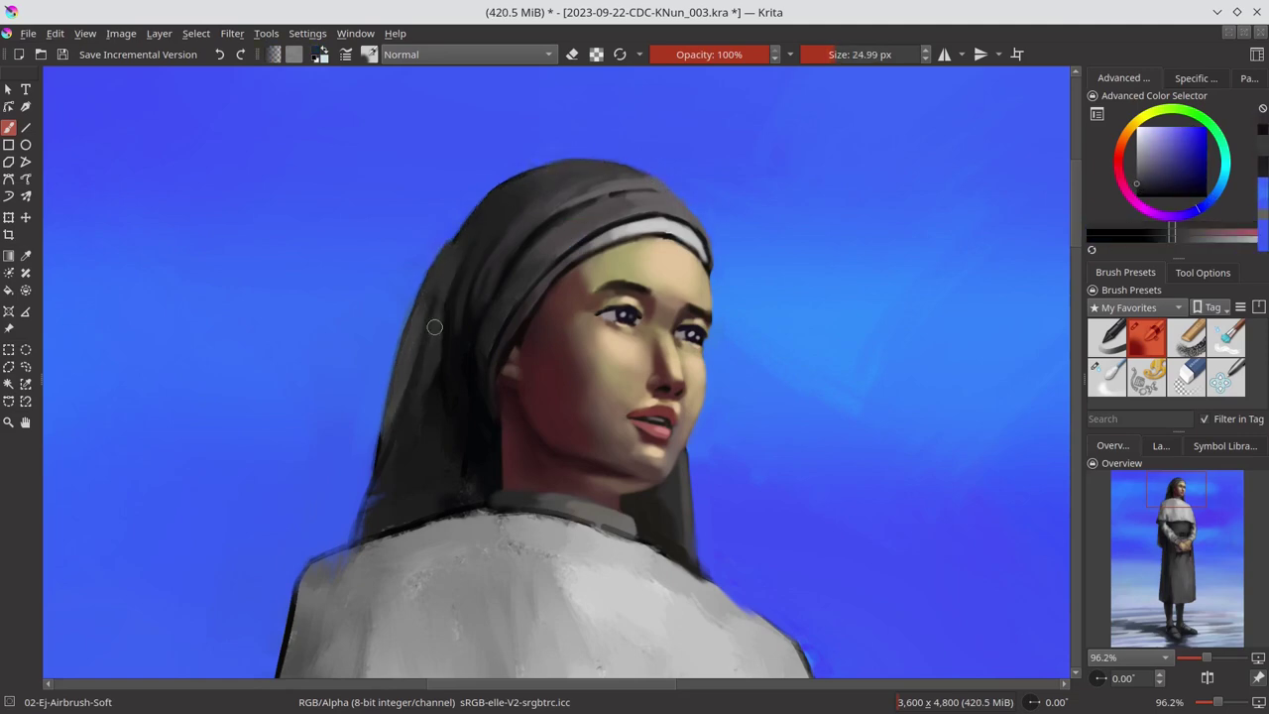
left_click(477, 445, "ctrl")
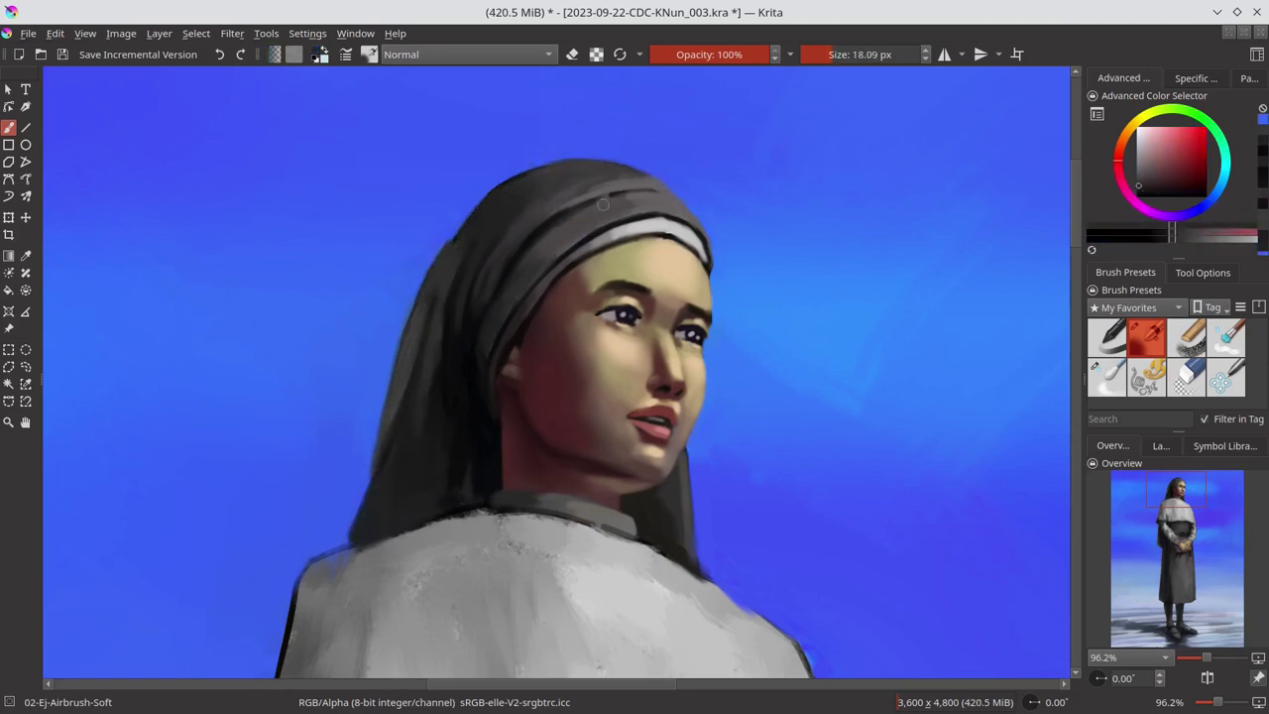
left_click(601, 337, "ctrl")
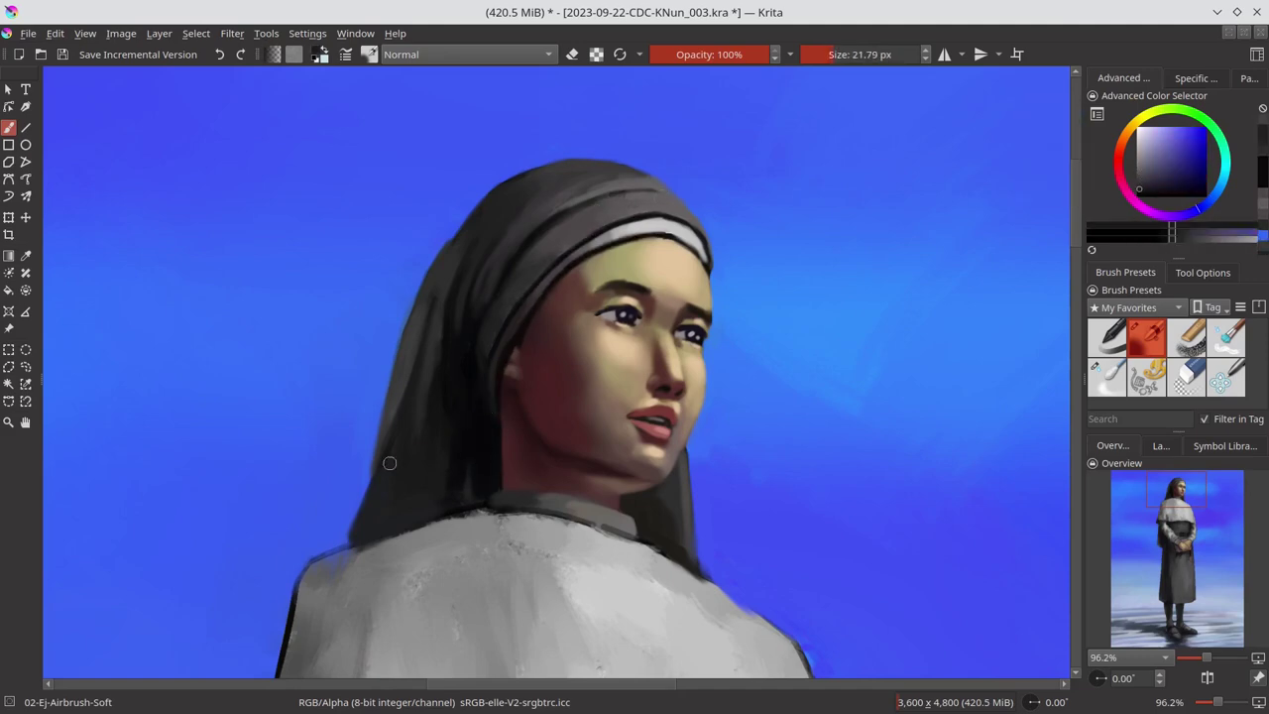
Step: Touch up the face with sampled sky blue, headscarf grey, yellowish forehead and cheek red tones
left_click(379, 415, "ctrl")
left_click(465, 231, "ctrl")
left_click(548, 215, "ctrl")
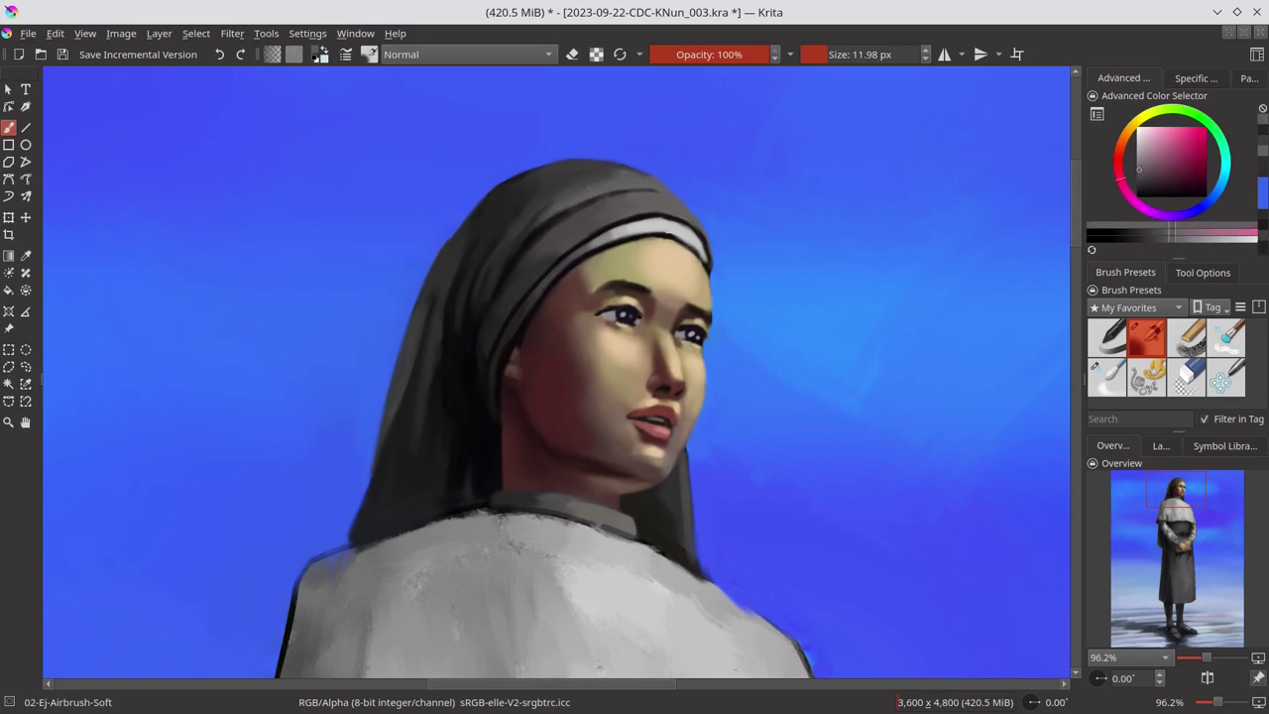
left_click(598, 281, "ctrl")
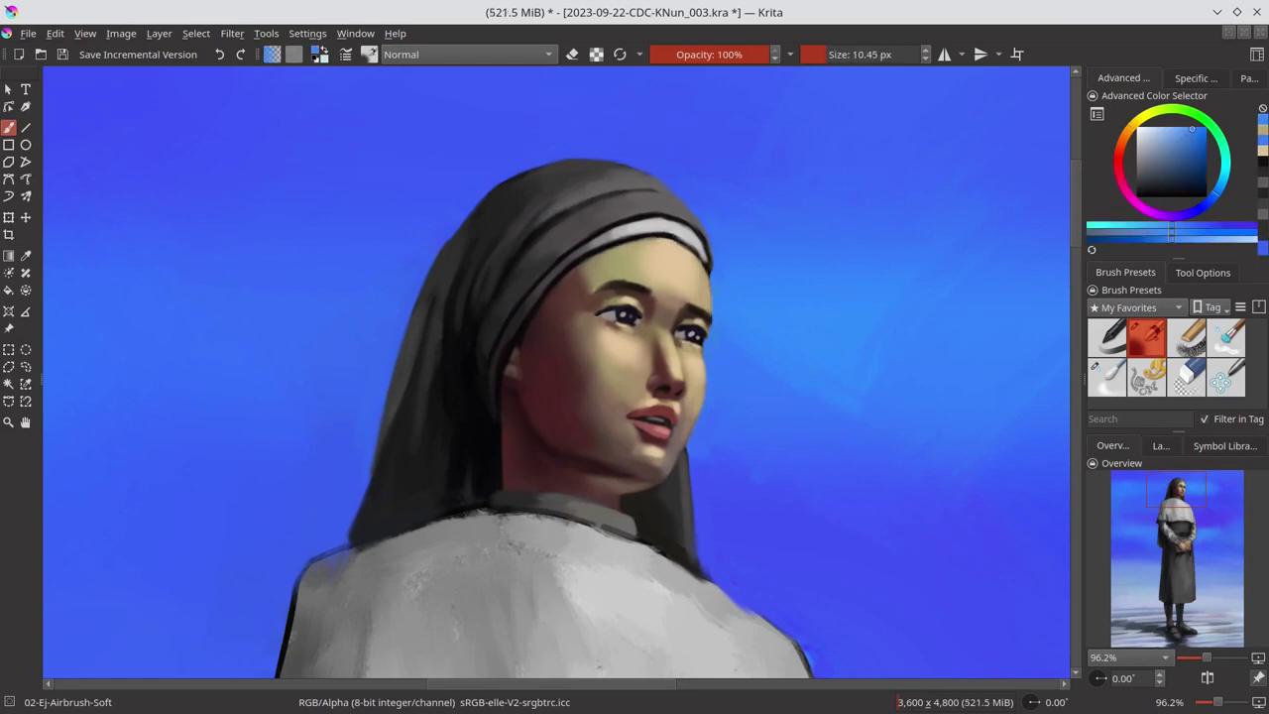
left_click(541, 337, "ctrl")
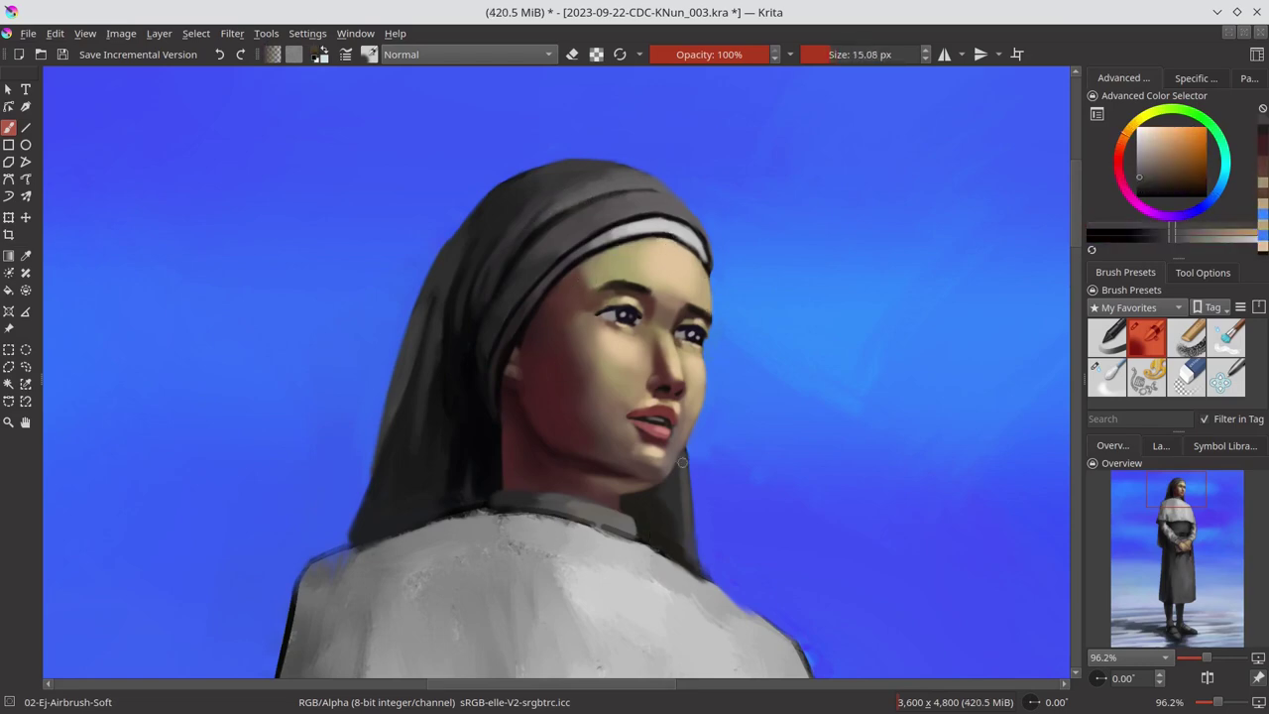
left_click(442, 323, "ctrl")
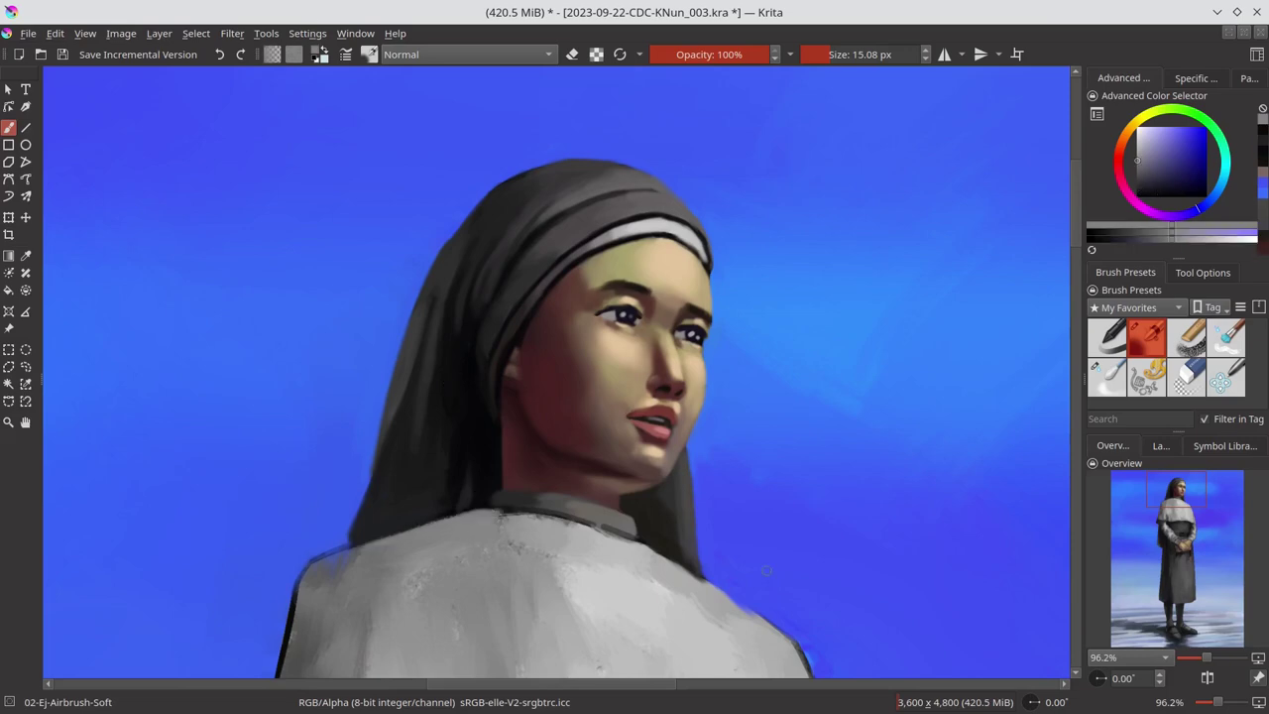
scroll(799, 396, "down", 3)
scroll(798, 396, "up", 2)
Step: Return to the soft airbrush, sample blue-grey, pinkish-grey and sky-blue tones, and save
key("/")
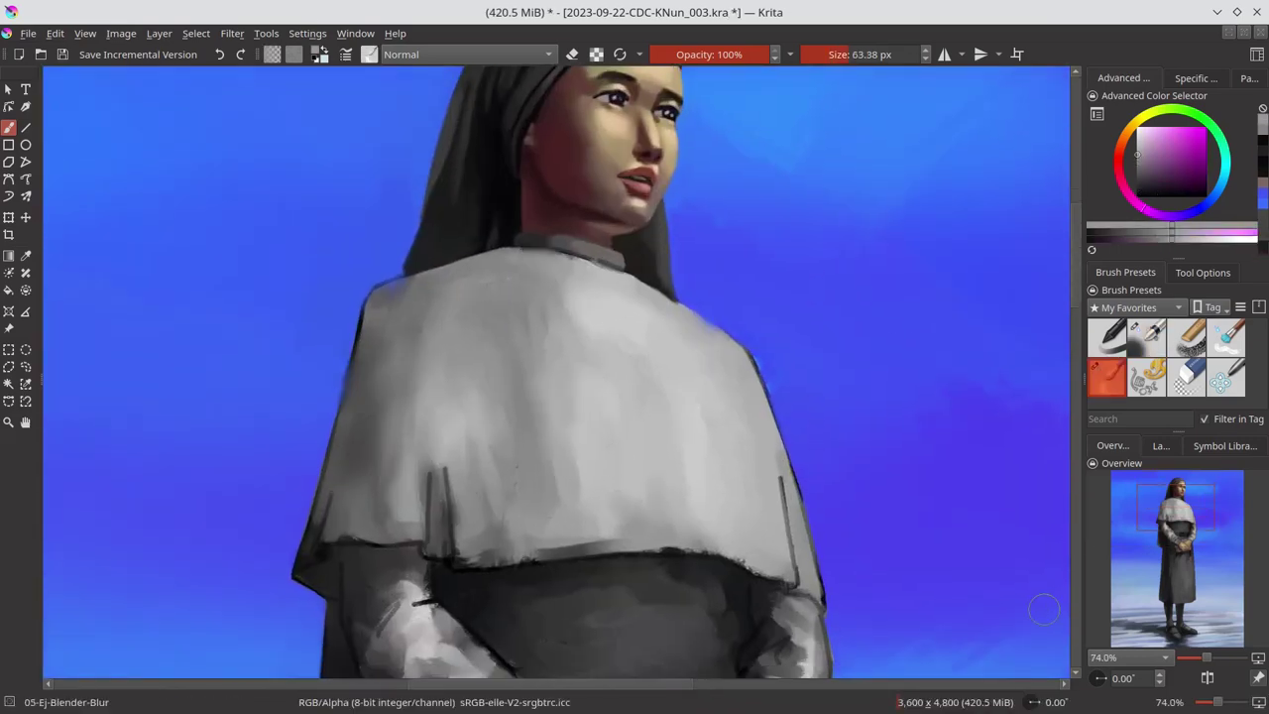
key("/")
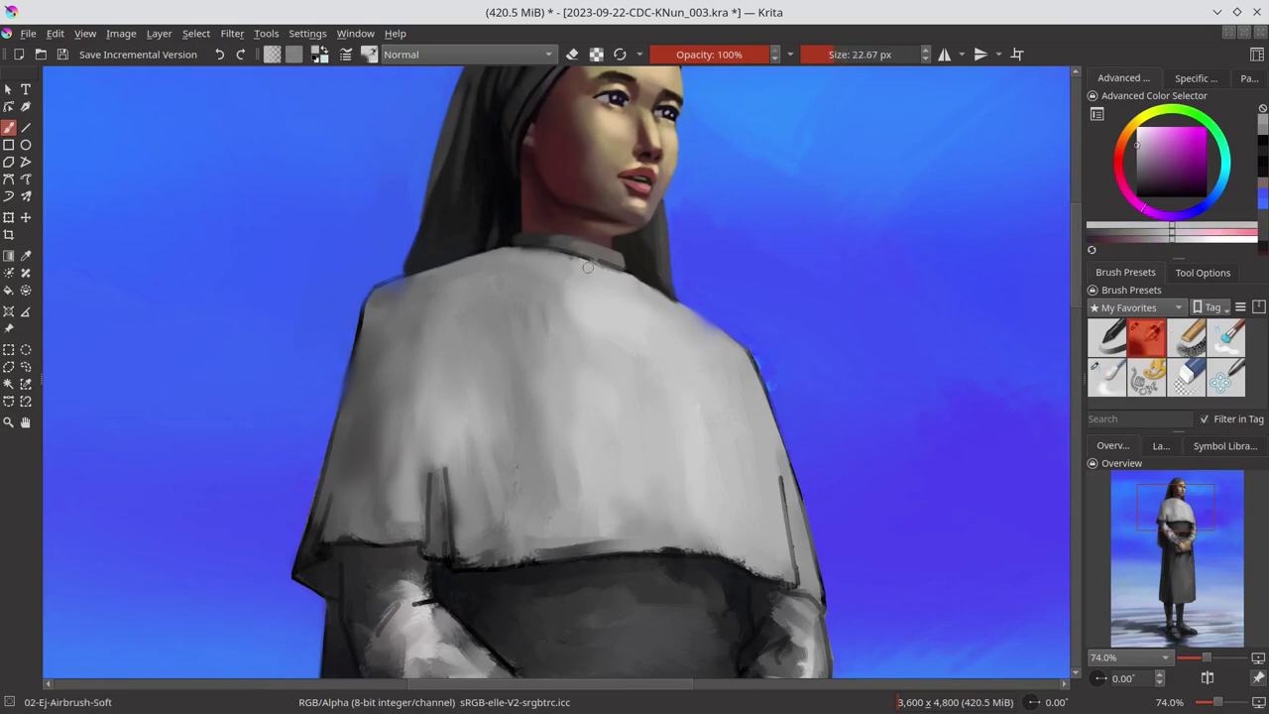
left_click_drag(596, 239, 405, 272)
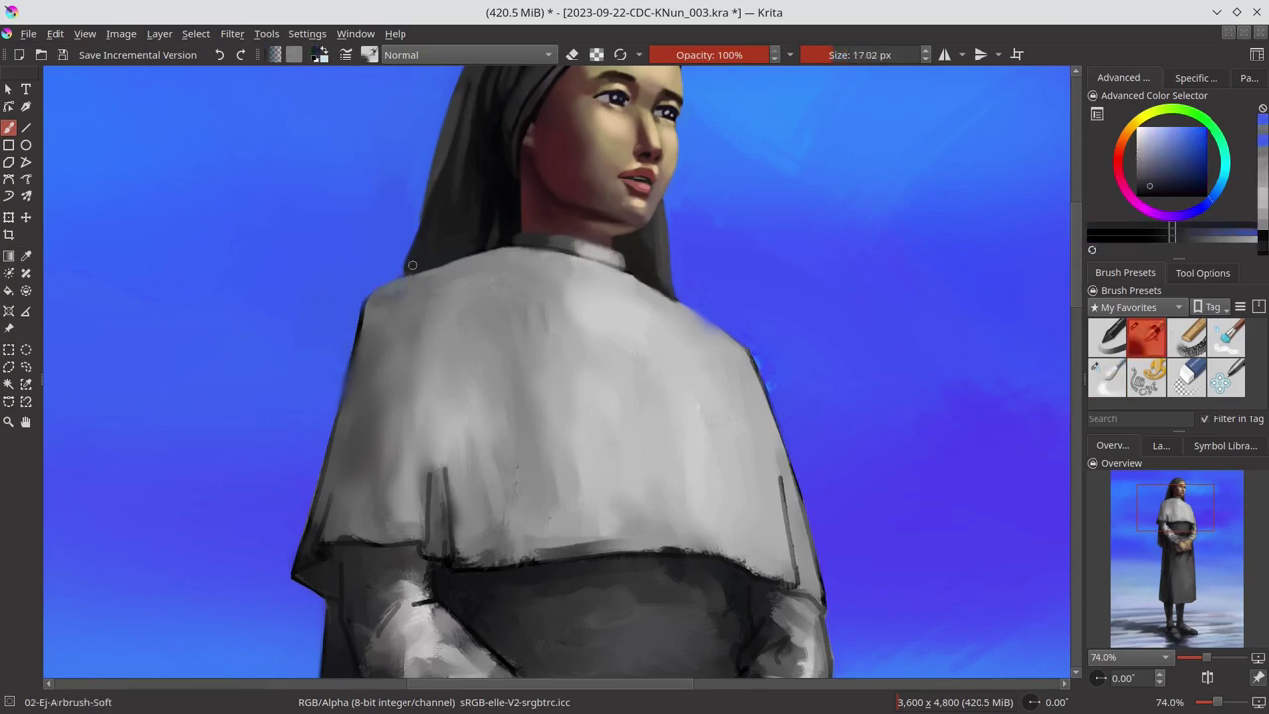
left_click_drag(555, 267, 571, 259)
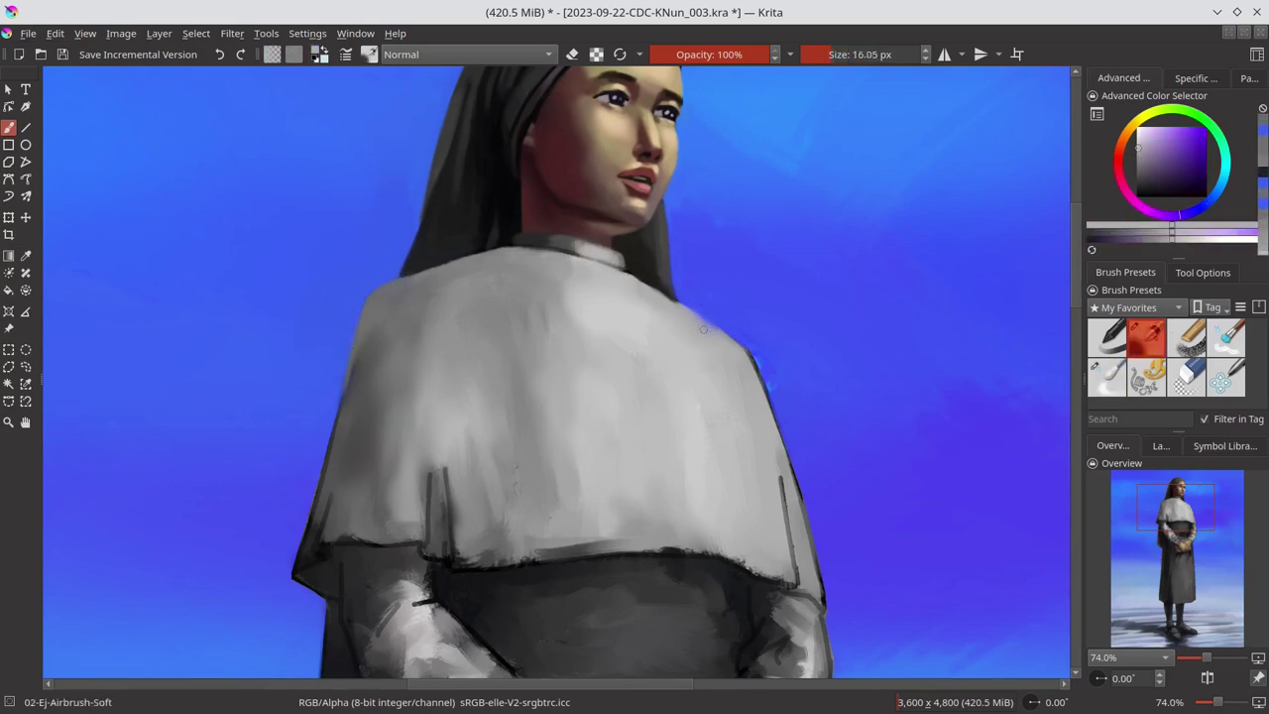
left_click(710, 309, "ctrl")
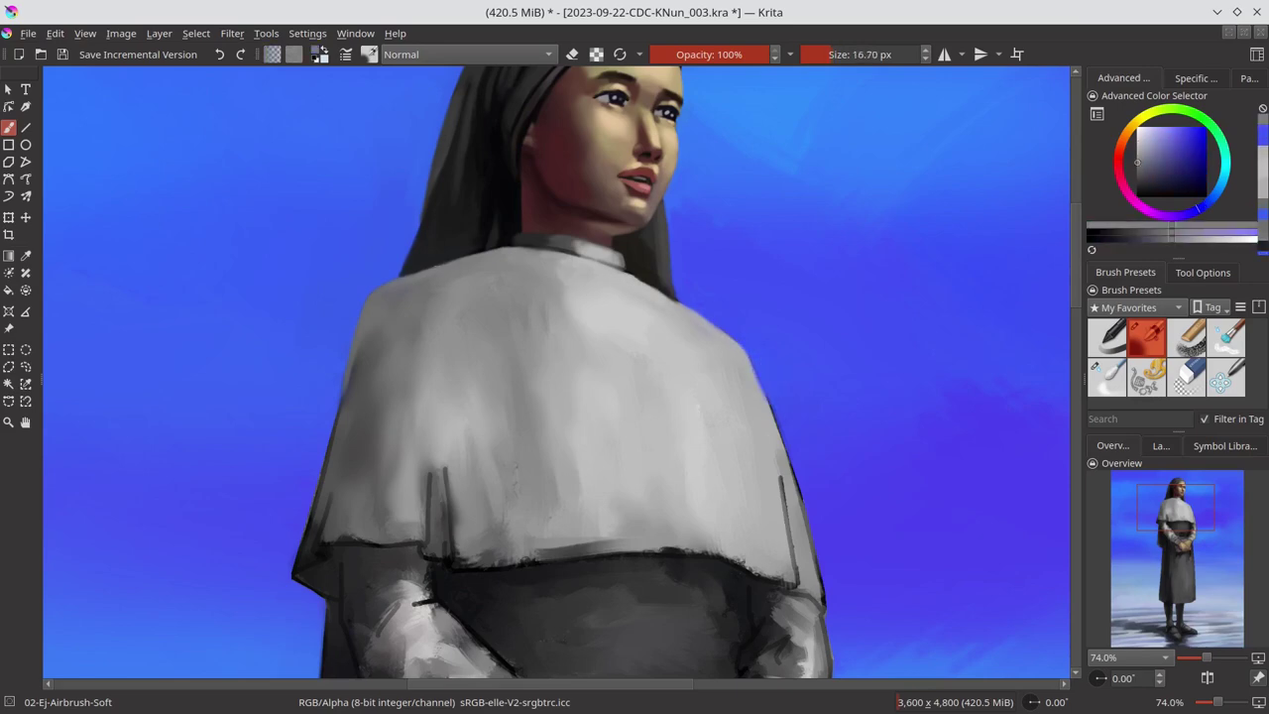
key("ctrl+s")
Step: Paint a near-black line along the cape's lower hem
left_click(515, 190, "ctrl")
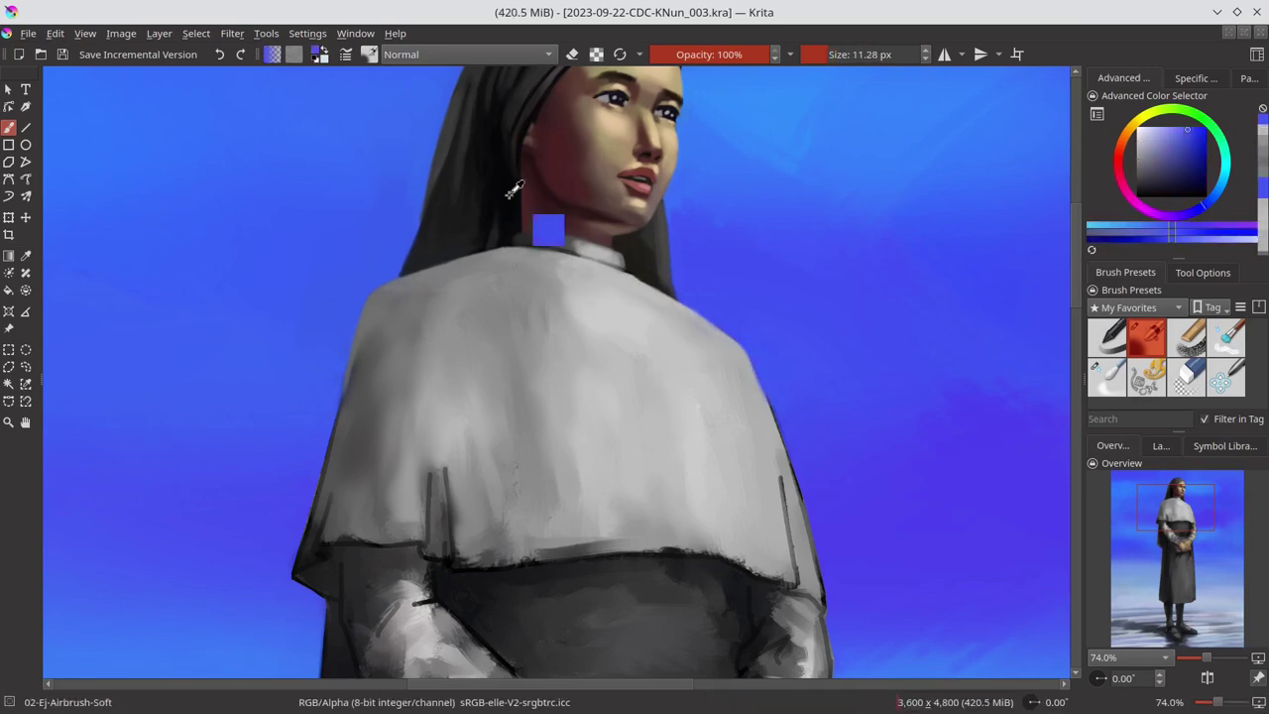
left_click_drag(448, 576, 722, 565)
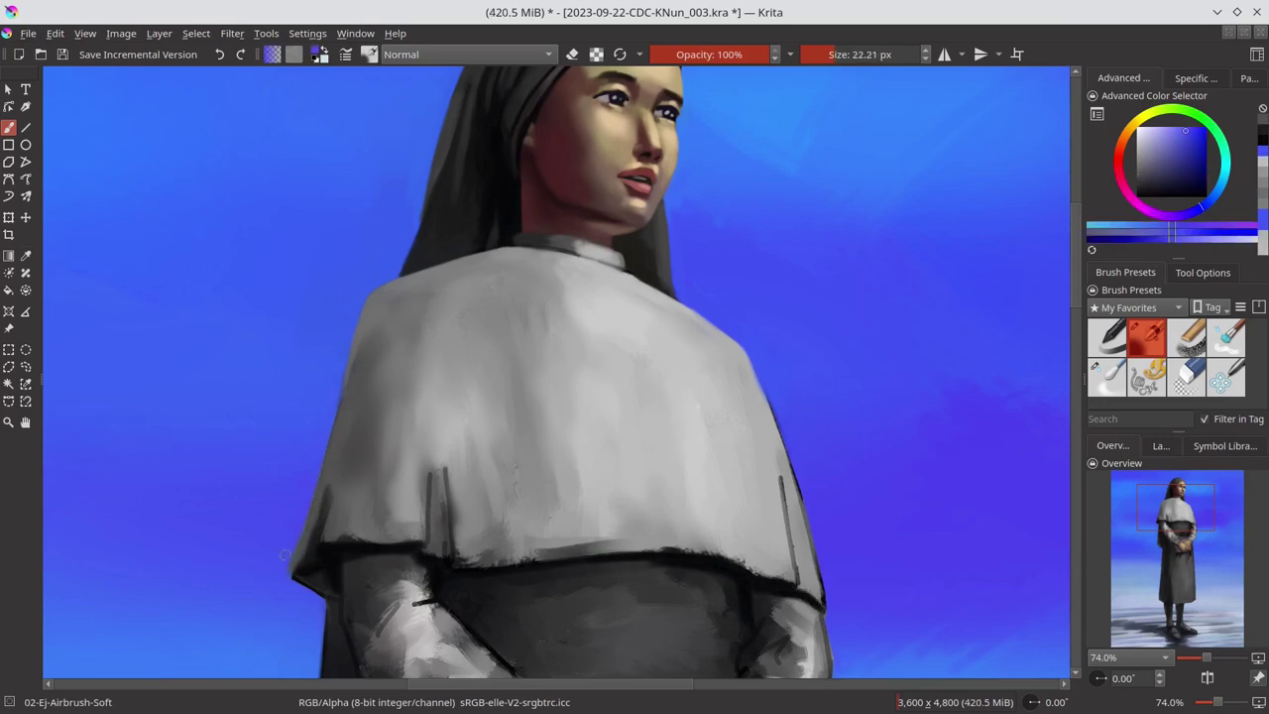
left_click(336, 576, "ctrl")
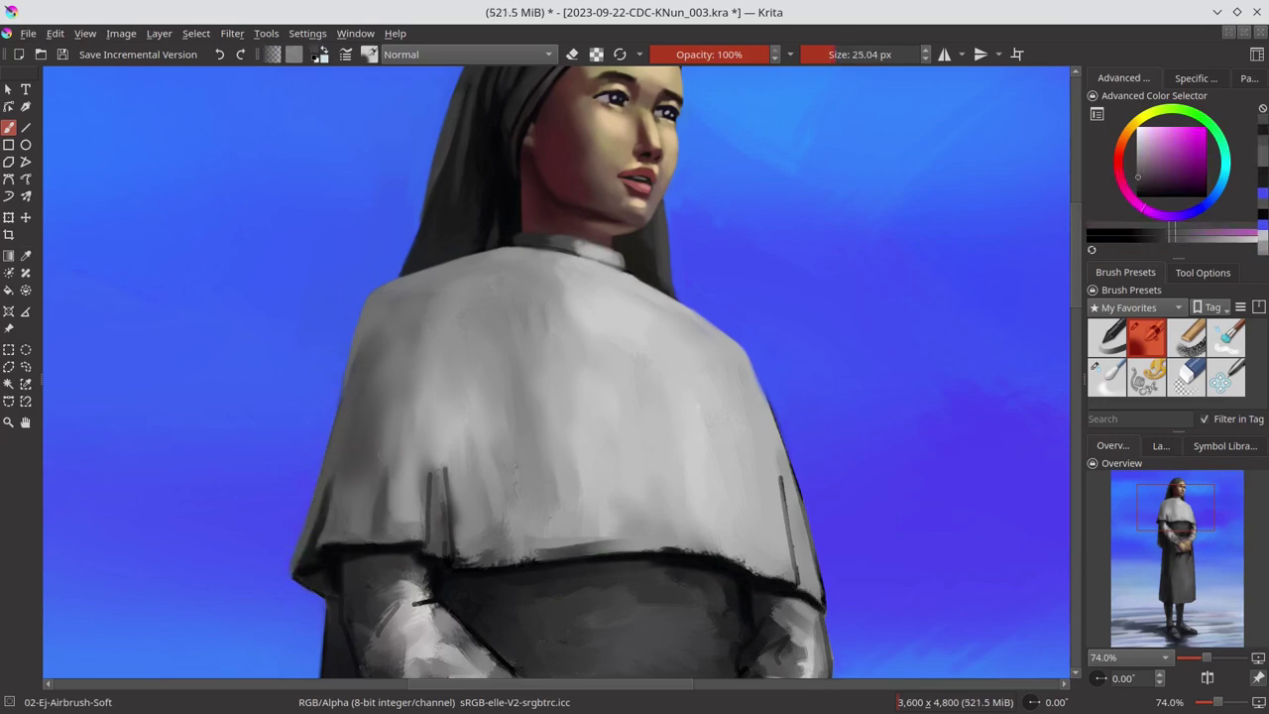
Step: Cover the stray dark vertical line on the cape with light grey and even its shading
left_click(409, 532, "ctrl")
left_click(427, 550, "ctrl")
left_click_drag(429, 540, 436, 461)
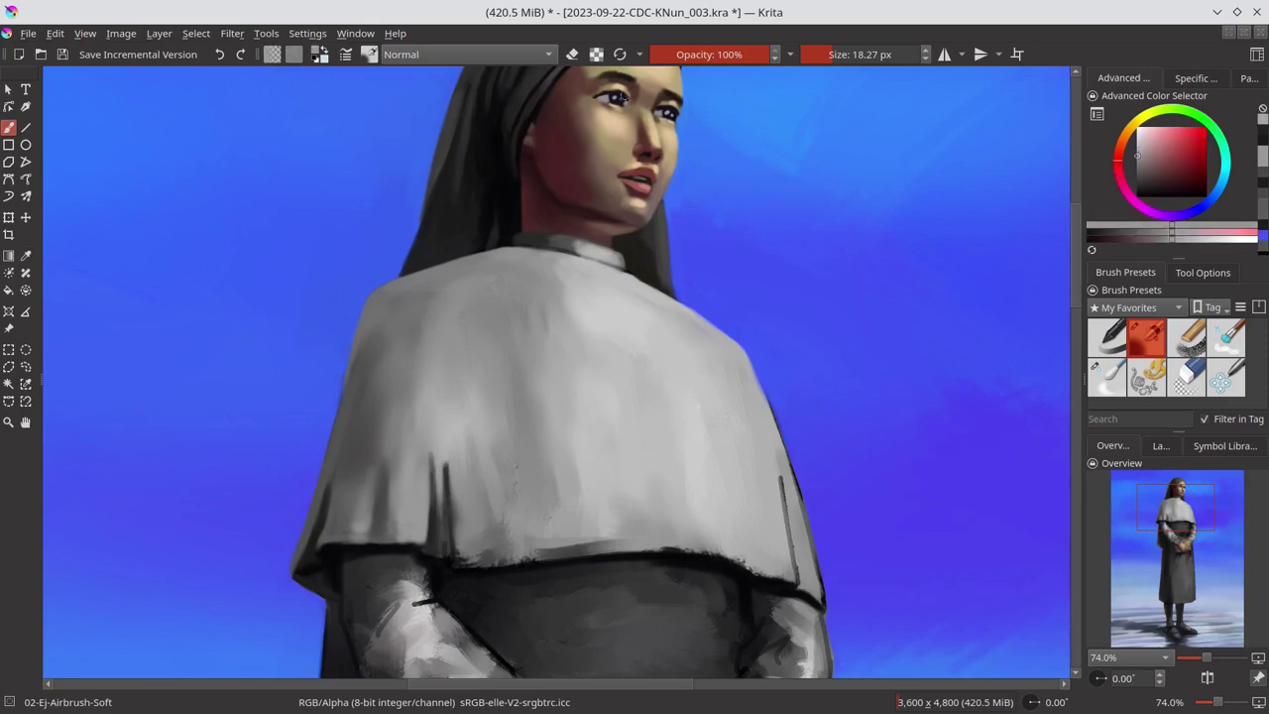
left_click_drag(438, 535, 456, 467)
left_click_drag(389, 535, 418, 297)
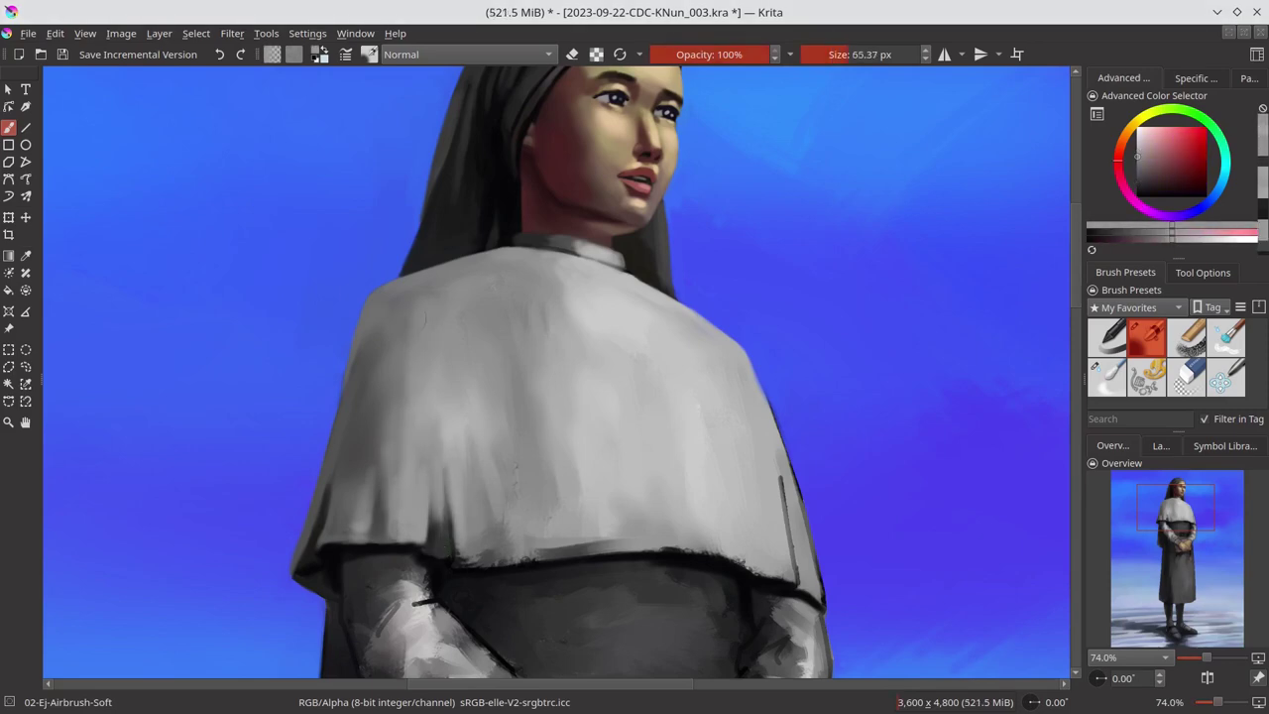
mouse_move(367, 436)
left_mouse_down()
mouse_move(461, 486)
mouse_move(555, 268)
mouse_move(662, 420)
left_mouse_up()
Step: Shrink the airbrush to about 16 px and soften the cape's dark bottom edge
key("bracketleft")
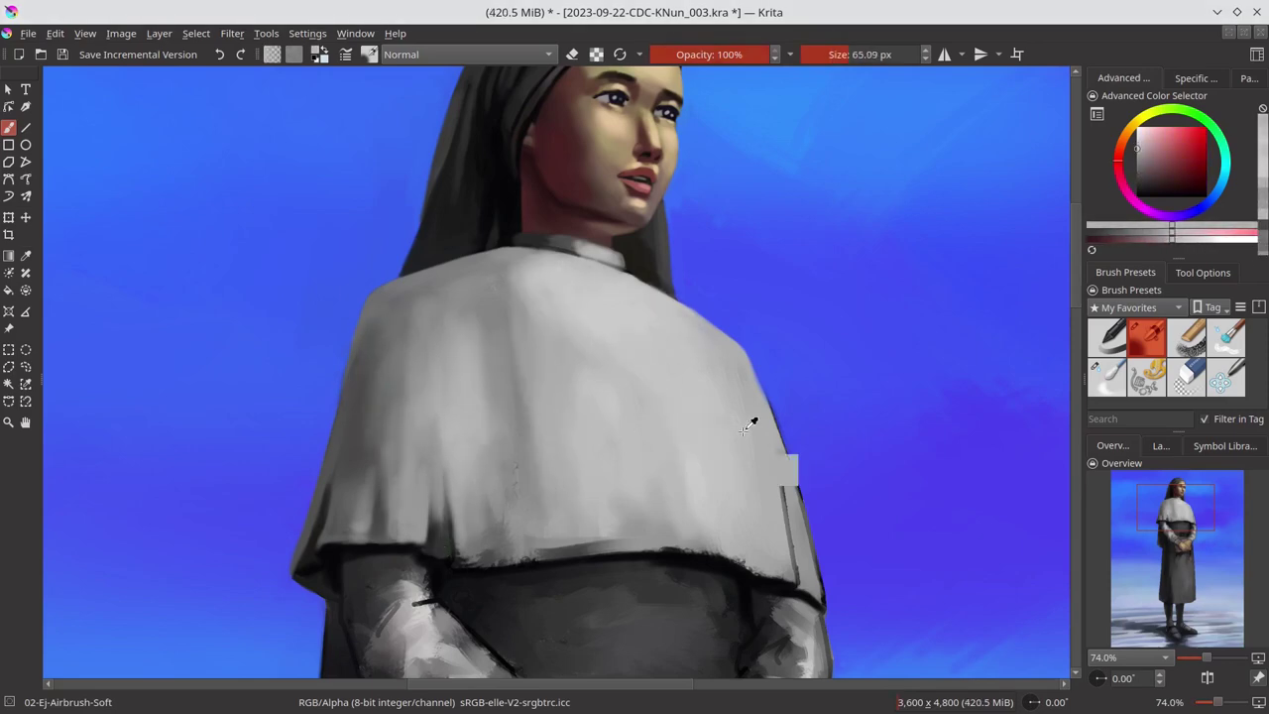
key("bracketleft")
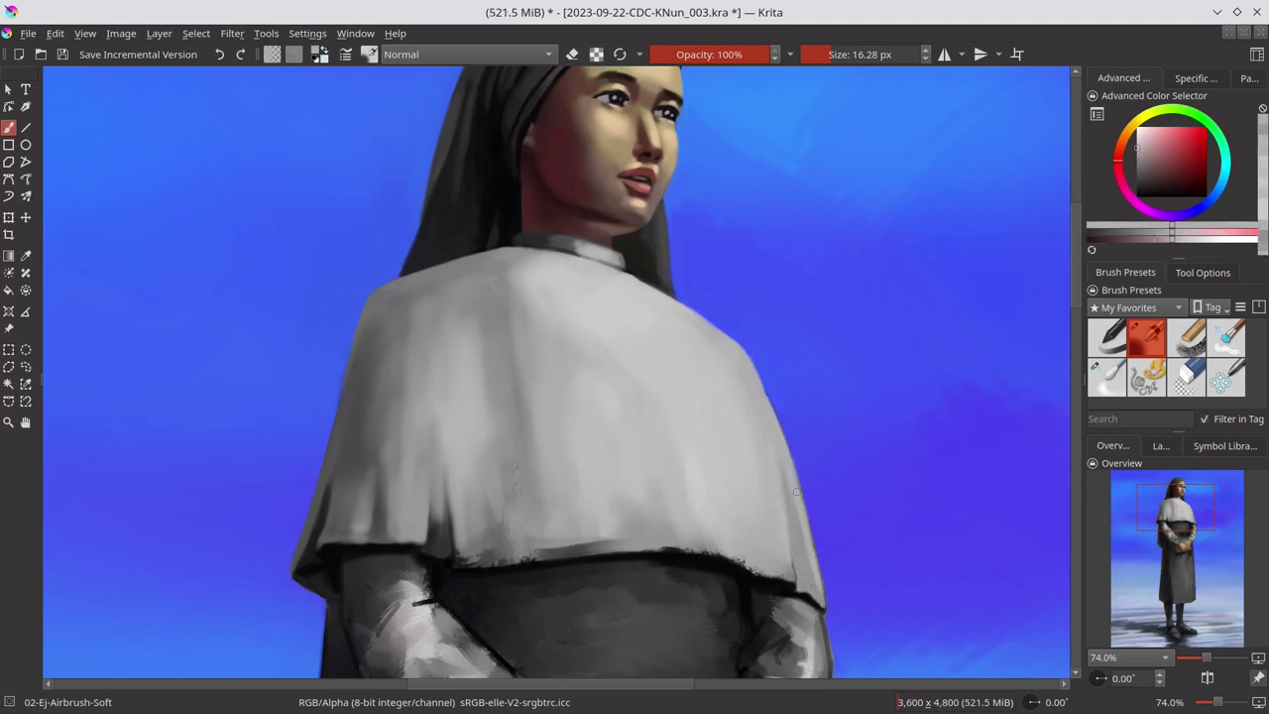
left_click(469, 618, "ctrl")
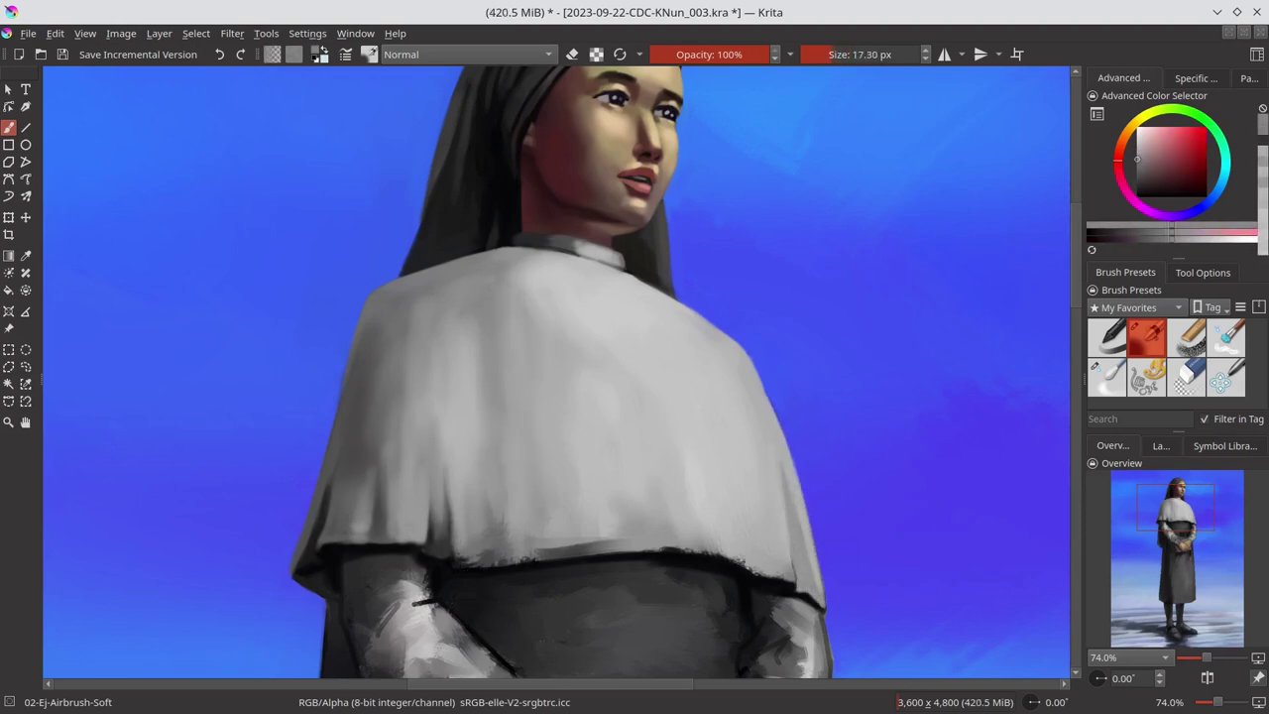
left_click(453, 462, "ctrl")
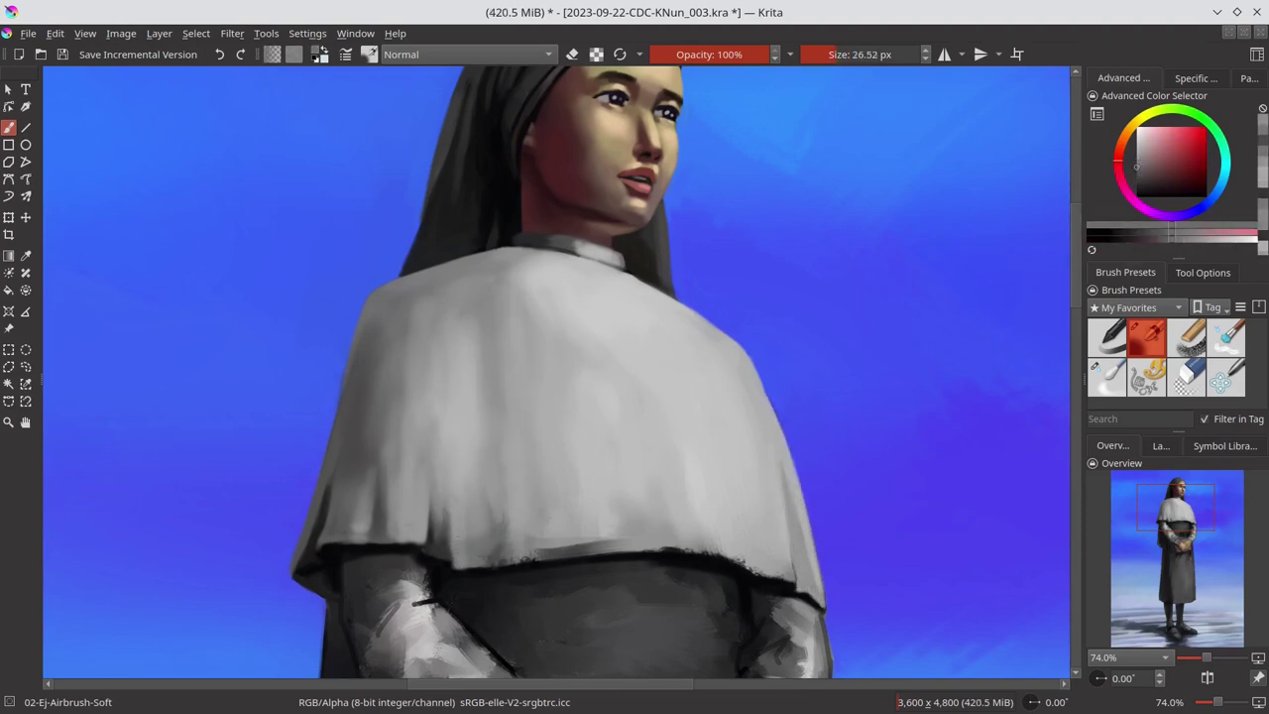
mouse_move(507, 557)
left_mouse_down()
mouse_move(727, 555)
mouse_move(702, 535)
left_mouse_up()
left_click(566, 519, "ctrl")
Step: Brighten the cape's left side and lay a dark blue stroke along the hem
left_click_drag(421, 540, 400, 486)
left_click(454, 568, "ctrl")
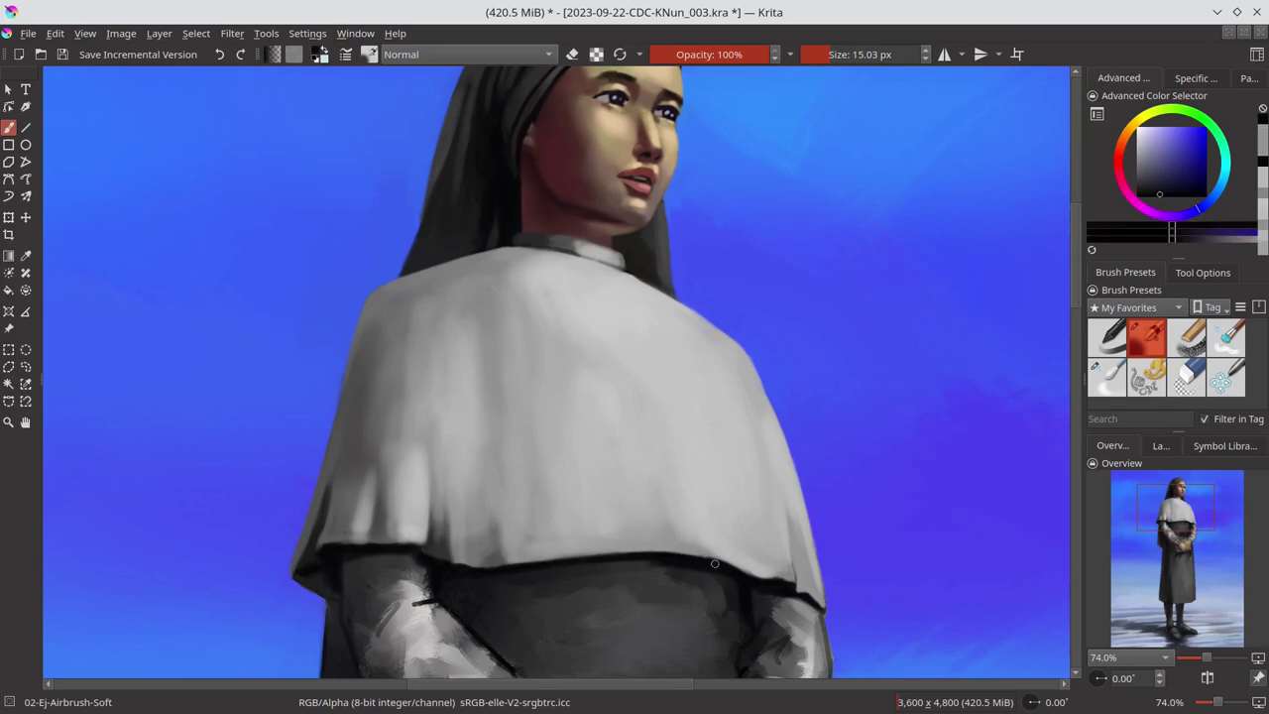
left_click_drag(642, 555, 343, 563)
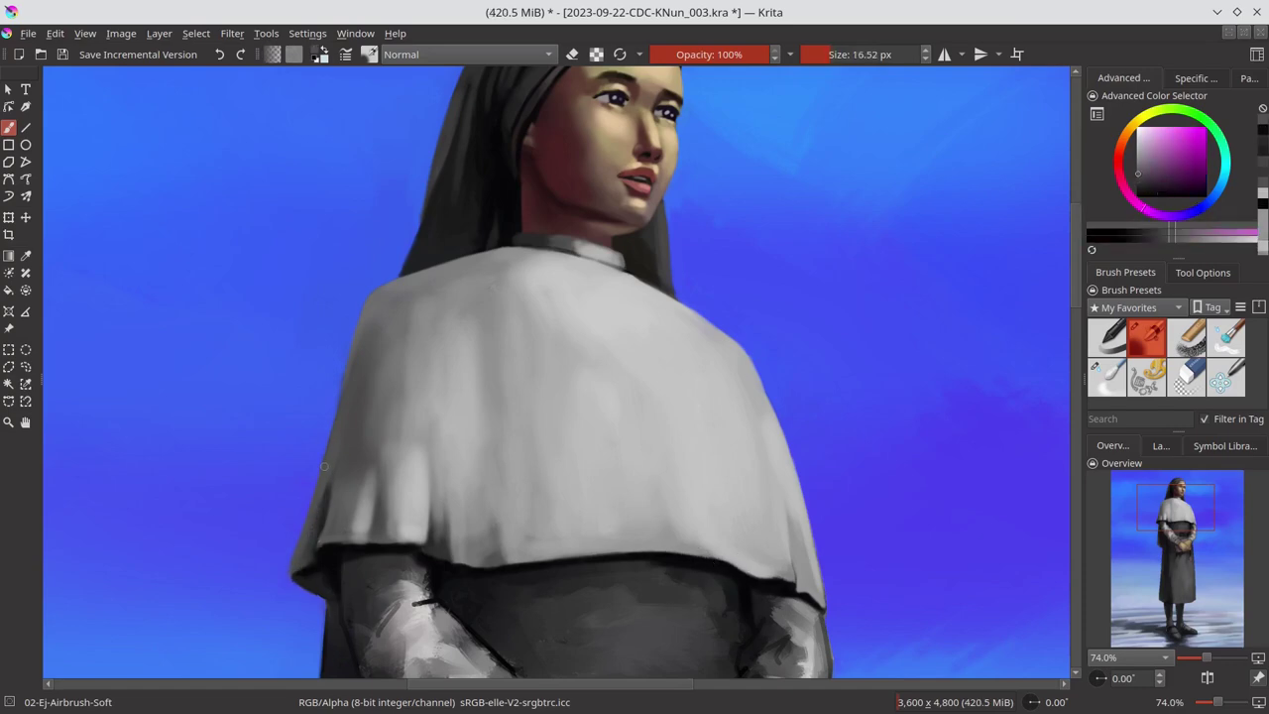
Step: Save the painting and zoom out to view the whole canvas
key("ctrl+s")
scroll(923, 374, "down", 5)
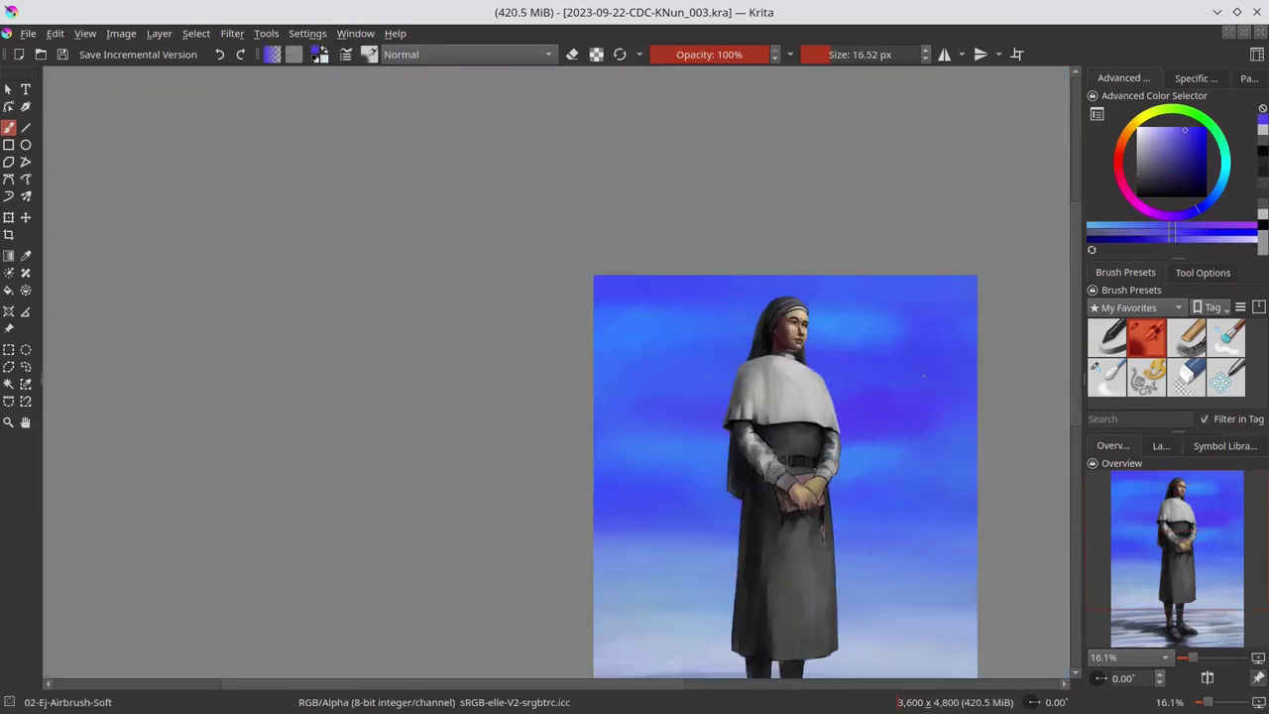
left_click_drag(910, 622, 869, 465)
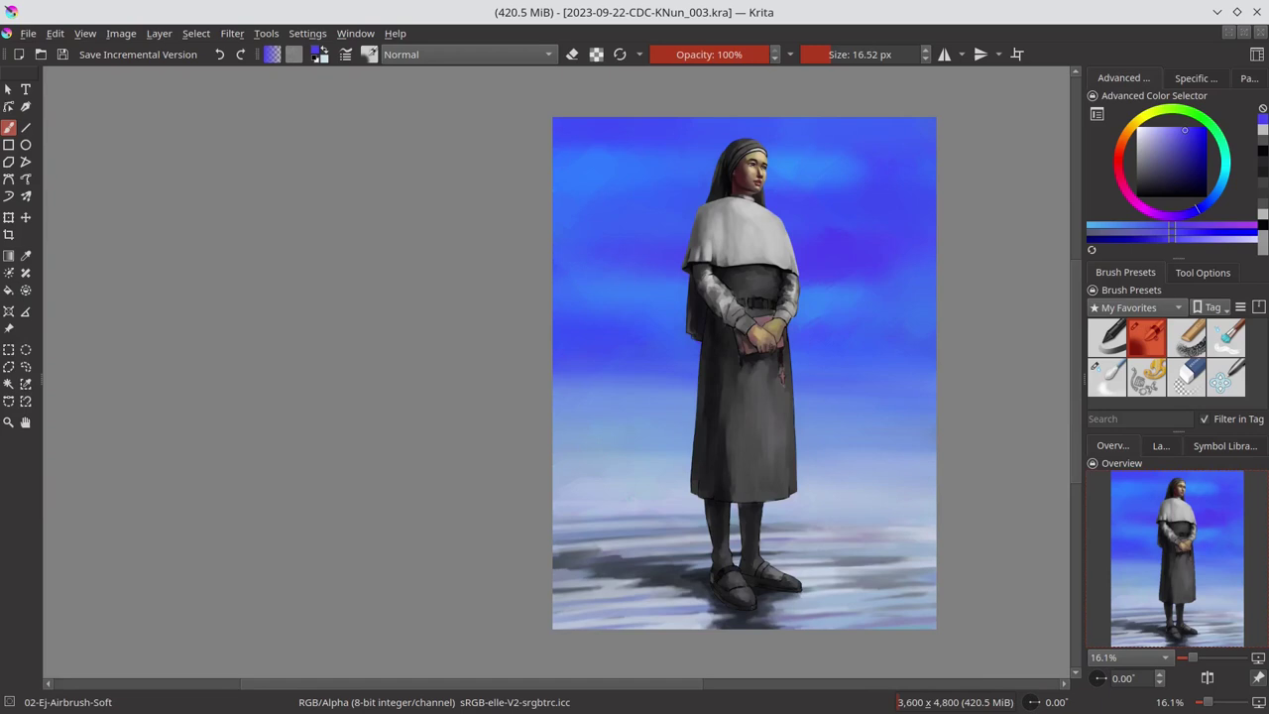
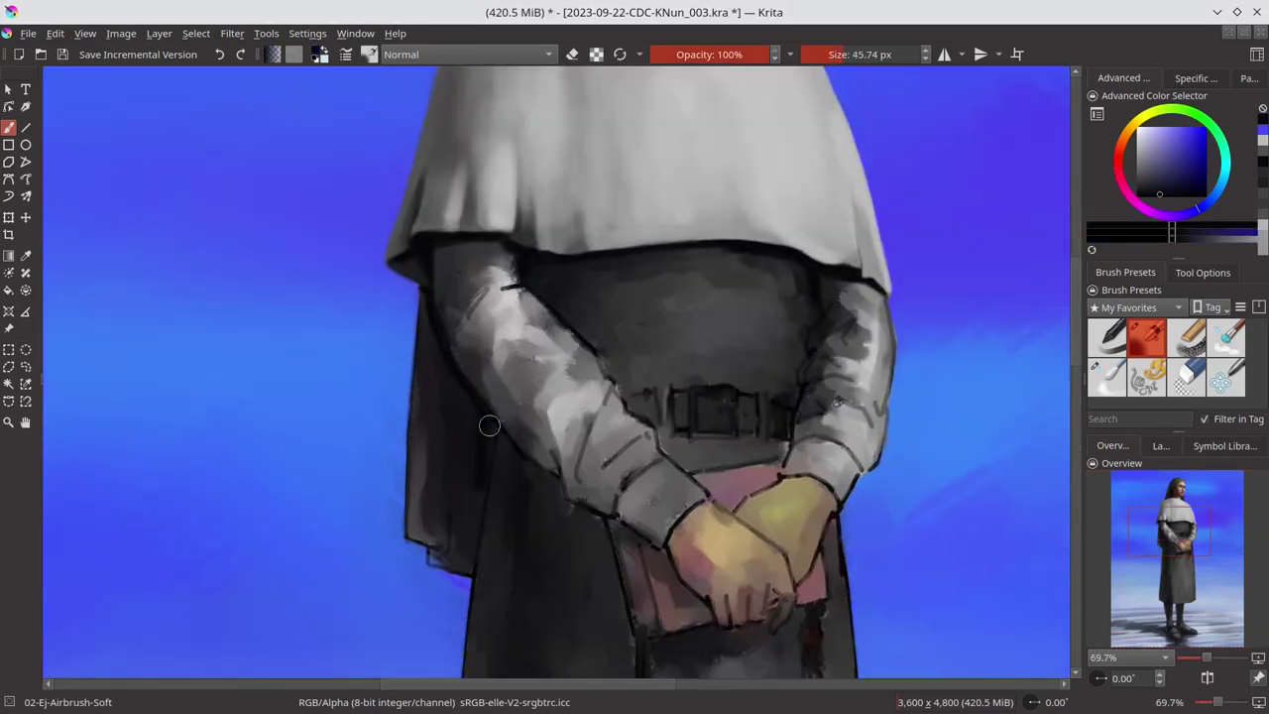
Step: Darken the left edge of the robe with soft airbrush strokes, adjusting brush size
mouse_move(489, 425)
left_mouse_down()
mouse_move(430, 410)
mouse_move(433, 487)
mouse_move(453, 445)
mouse_move(435, 493)
left_mouse_up()
key("l")
key("l")
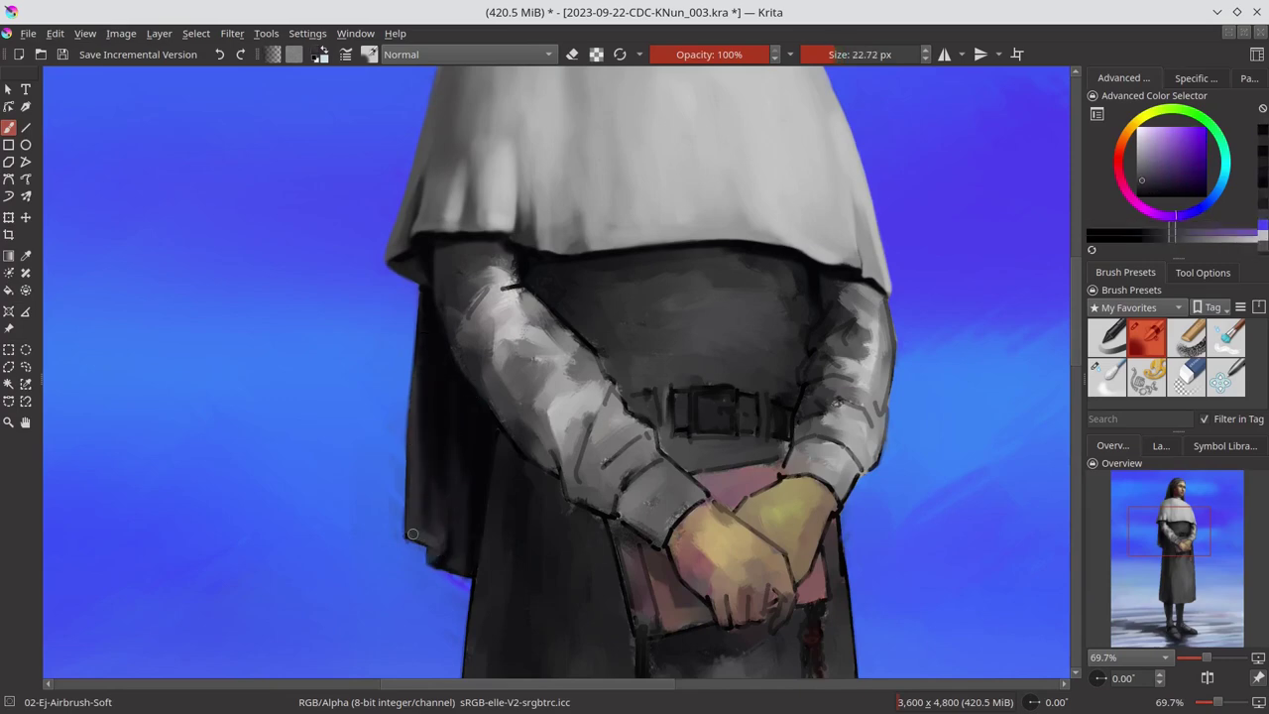
key("k")
key("l")
key("l")
key("bracketright")
key("bracketright")
key("k")
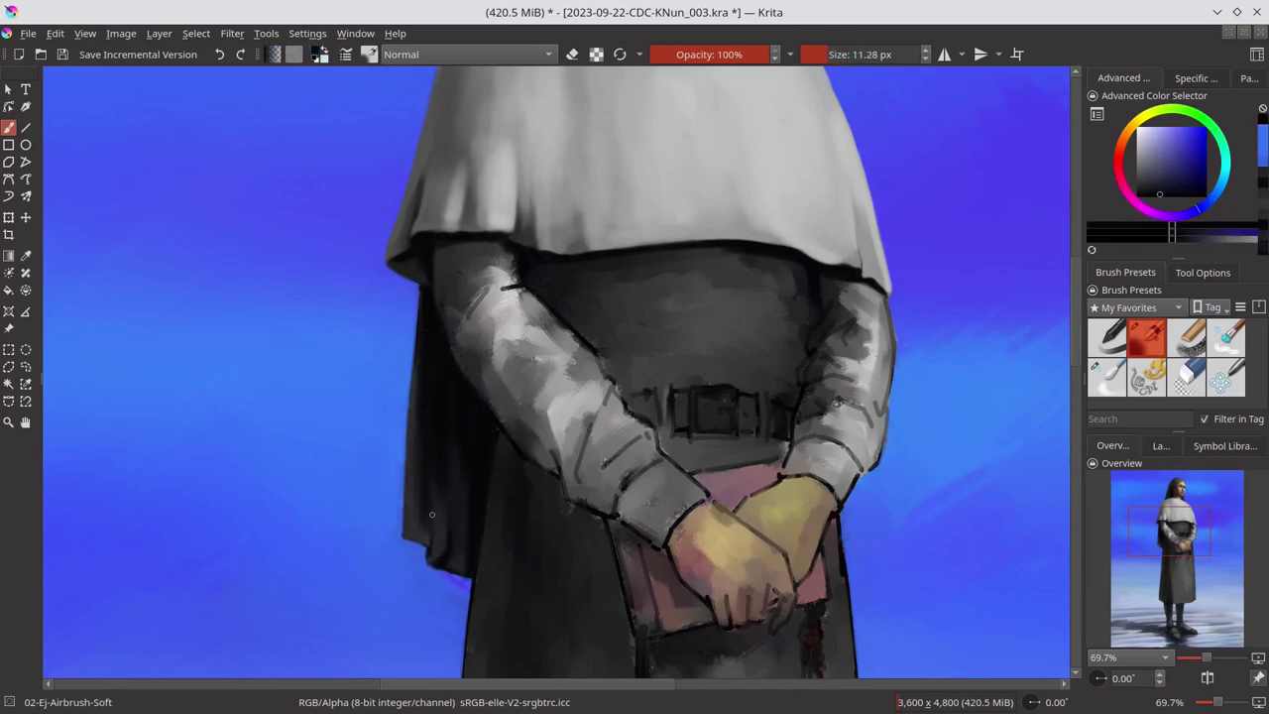
key("bracketleft")
key("bracketleft")
key("bracketleft")
mouse_move(466, 584)
left_mouse_down()
mouse_move(389, 670)
mouse_move(461, 419)
left_mouse_up()
key("bracketleft")
key("bracketleft")
key("bracketleft")
key("k")
key("k")
key("k")
key("bracketright")
key("bracketright")
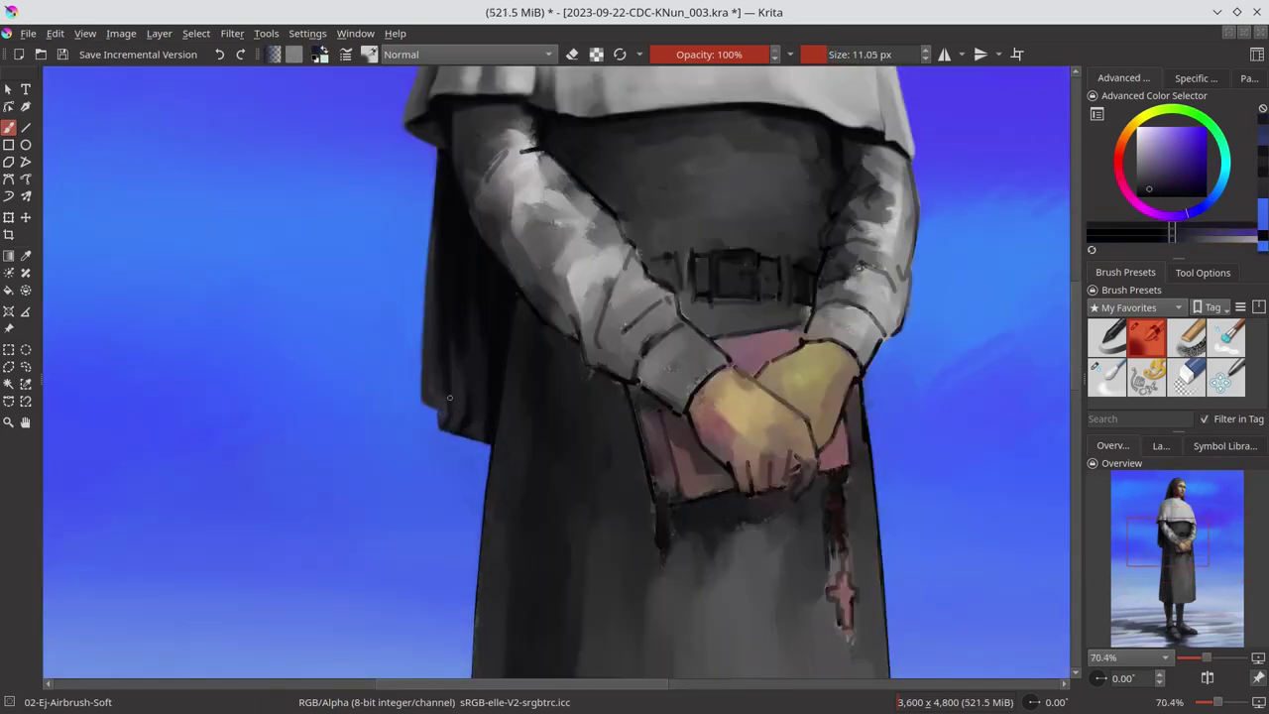
key("l")
key("bracketleft")
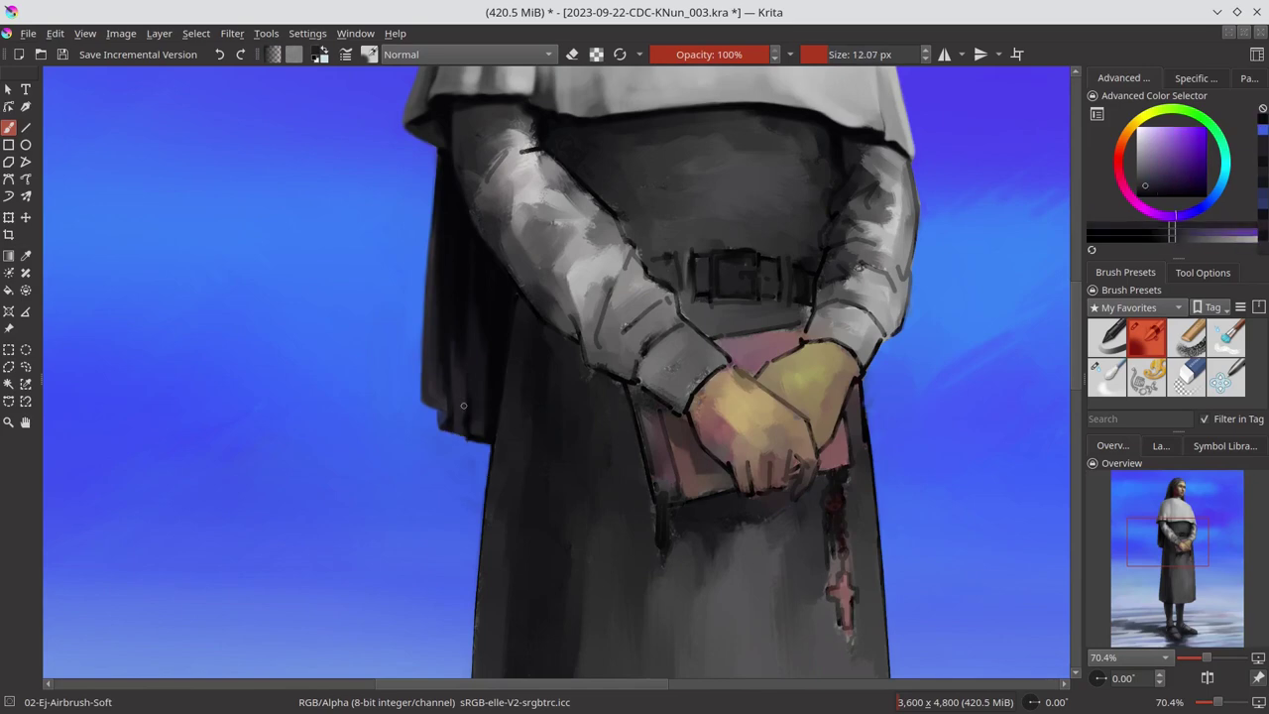
Step: Add small dark strokes on the belt with a sampled dark tone, briefly using Multiply
left_click_drag(513, 477, 434, 611)
mouse_move(640, 400)
left_mouse_down()
mouse_move(601, 485)
mouse_move(617, 512)
left_mouse_up()
left_click(589, 445, "ctrl")
key("alt+shift+m")
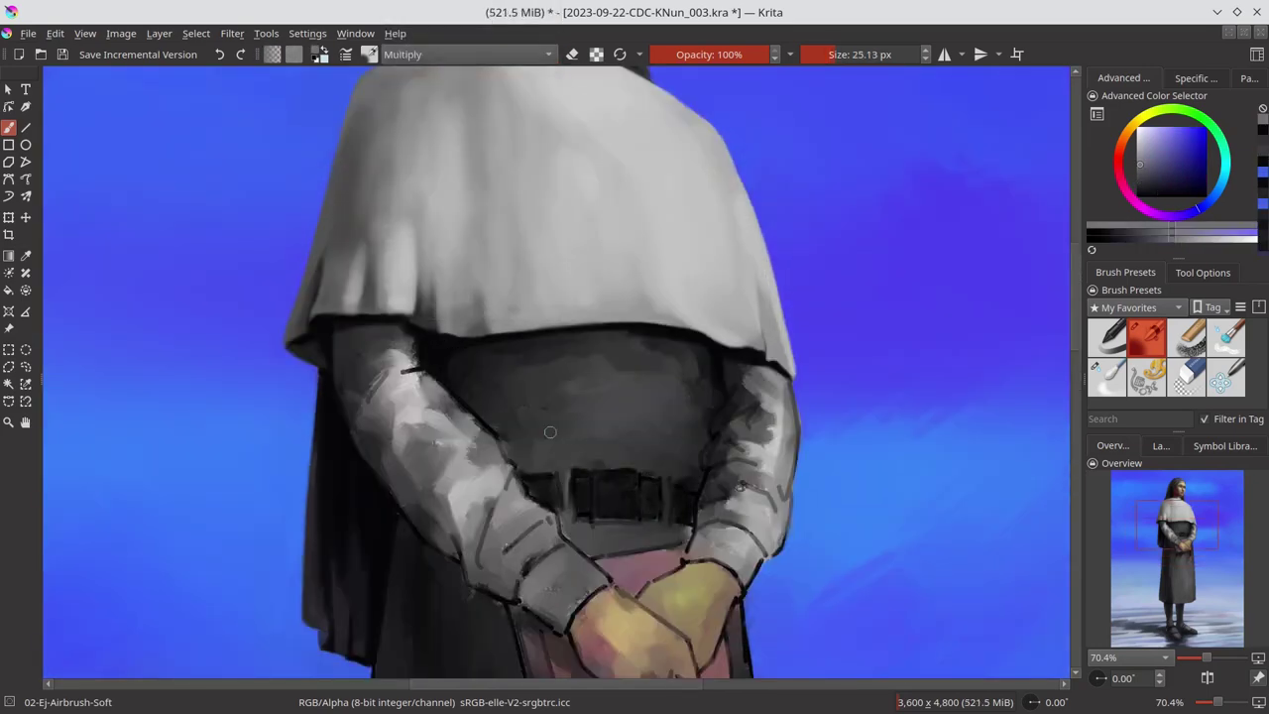
key("alt+shift+n")
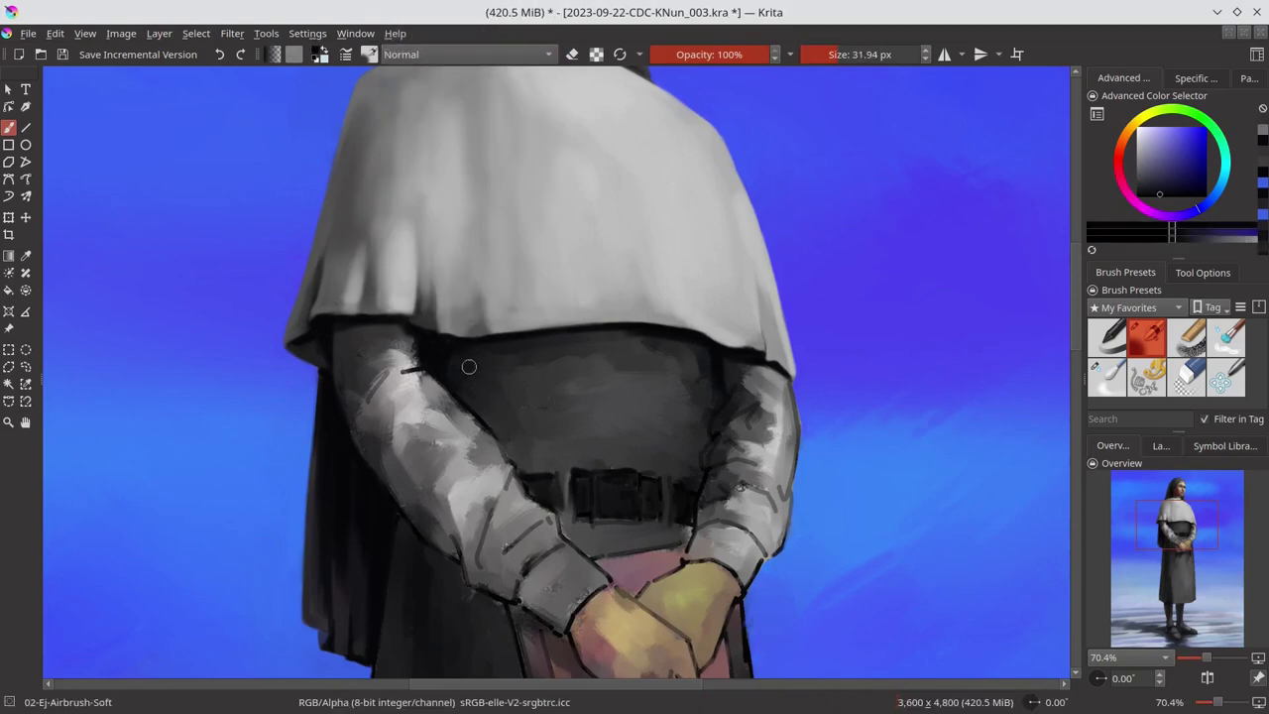
mouse_move(570, 466)
left_mouse_down()
mouse_move(646, 453)
mouse_move(621, 175)
left_mouse_up()
Step: Darken the torso above the belt with sampled dark blue-grey robe tones
left_click(601, 550, "ctrl")
scroll(596, 355, "up", 3)
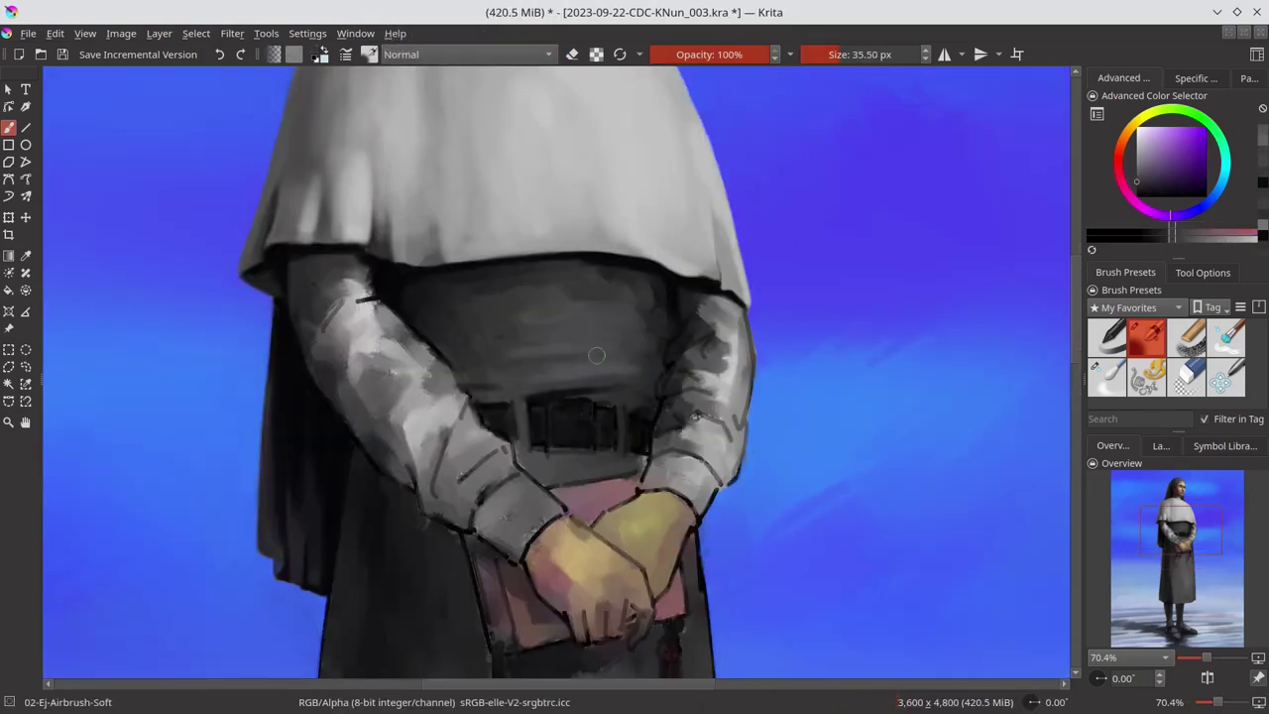
left_click(524, 416, "ctrl")
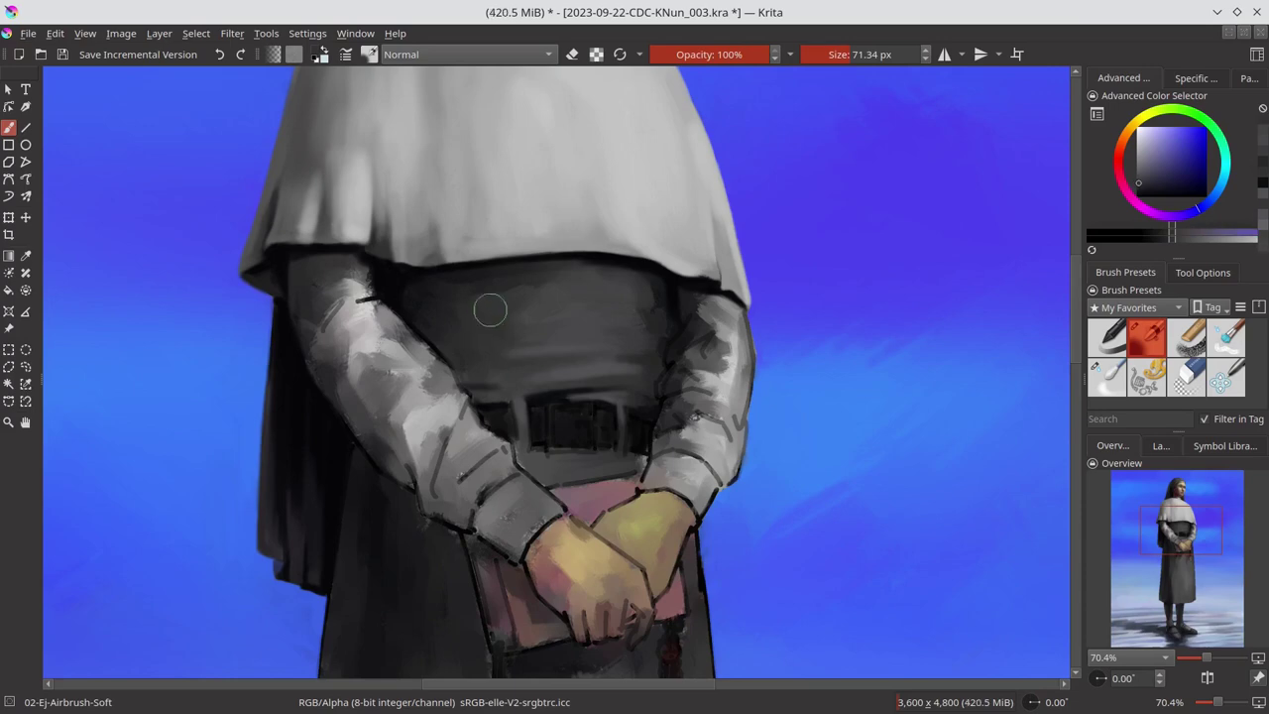
left_click_drag(486, 303, 471, 292)
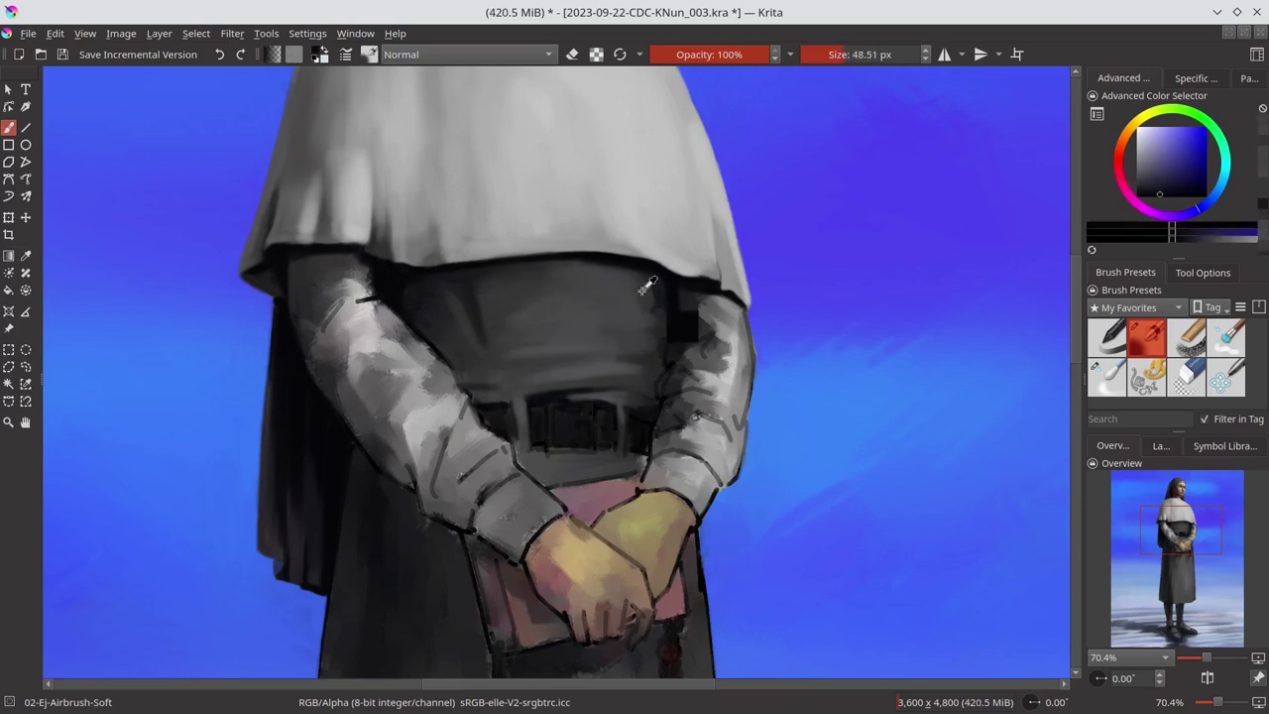
left_click(658, 340, "ctrl")
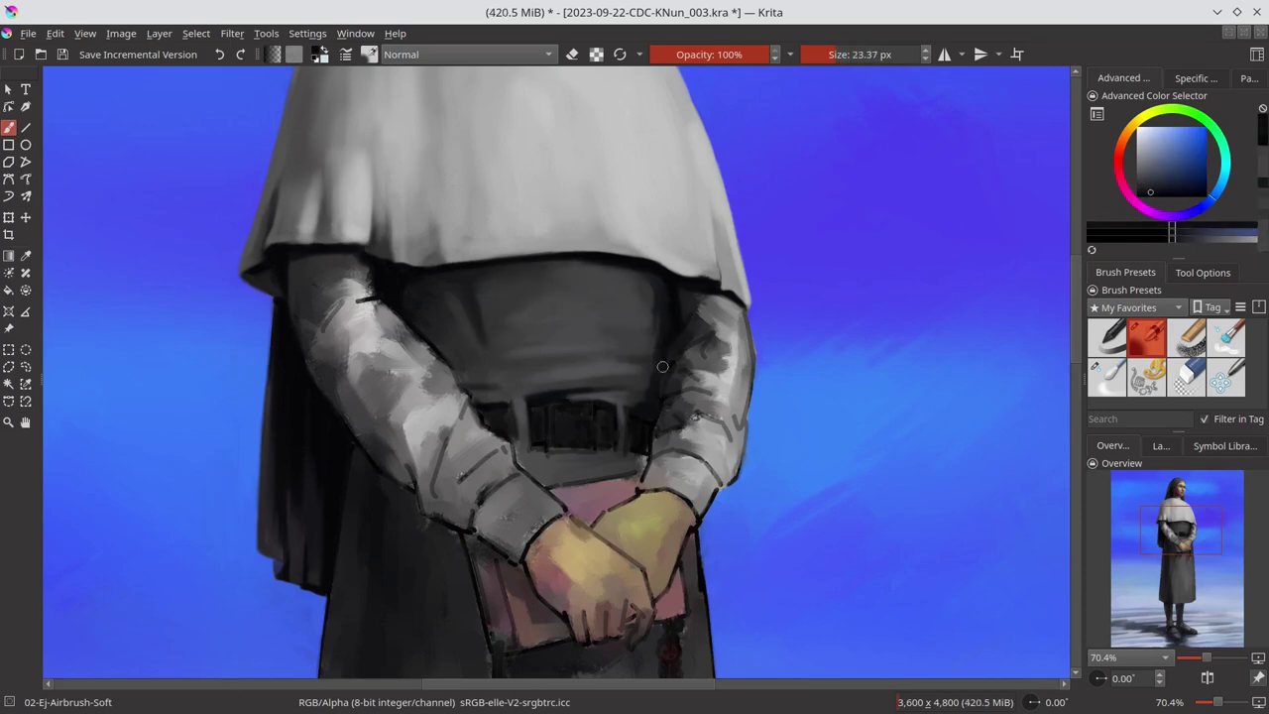
left_click(679, 412, "ctrl")
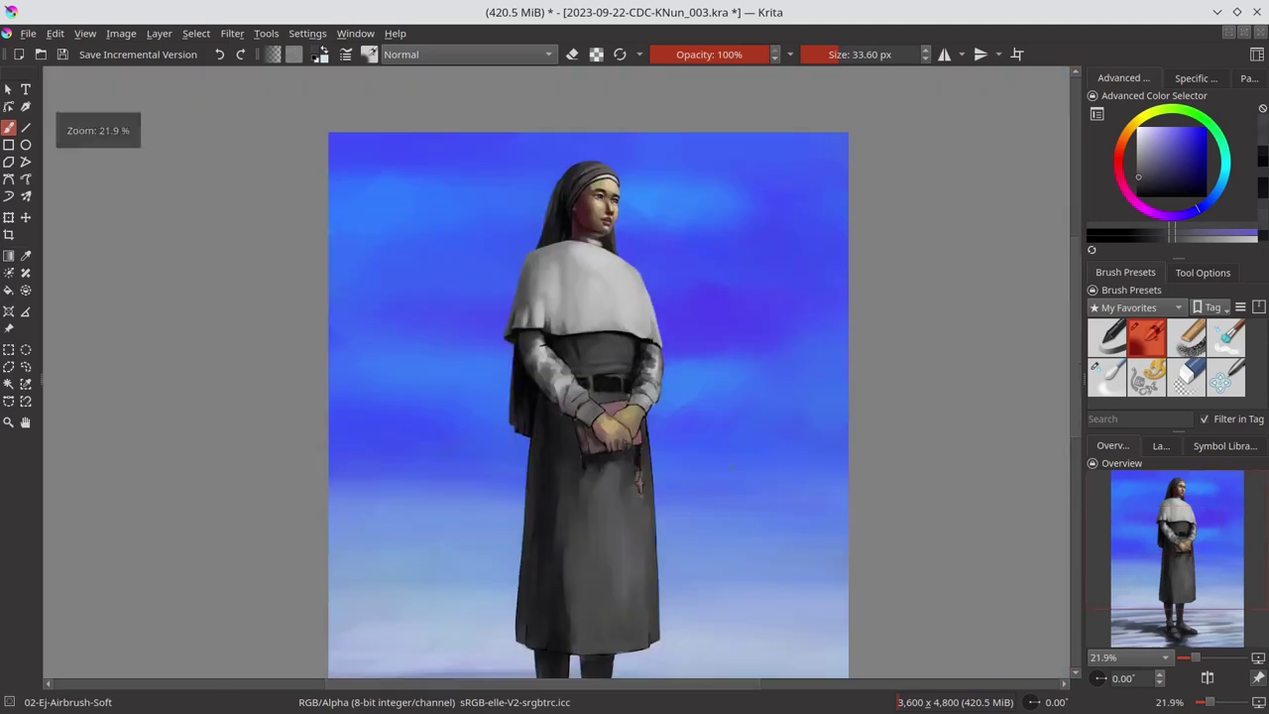
mouse_move(635, 337)
left_mouse_down()
mouse_move(632, 305)
mouse_move(634, 337)
left_mouse_up()
left_click(719, 374, "ctrl")
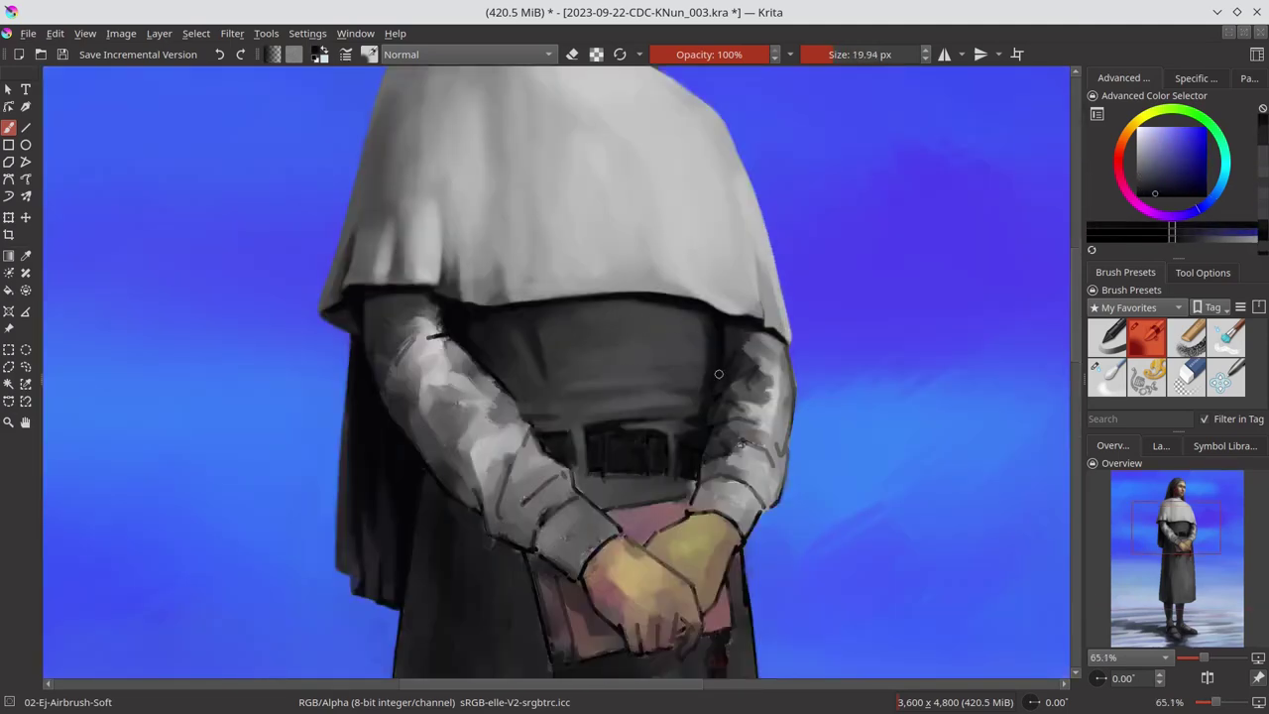
left_click_drag(807, 410, 680, 272)
left_click(680, 271, "ctrl")
scroll(680, 272, "down", 5)
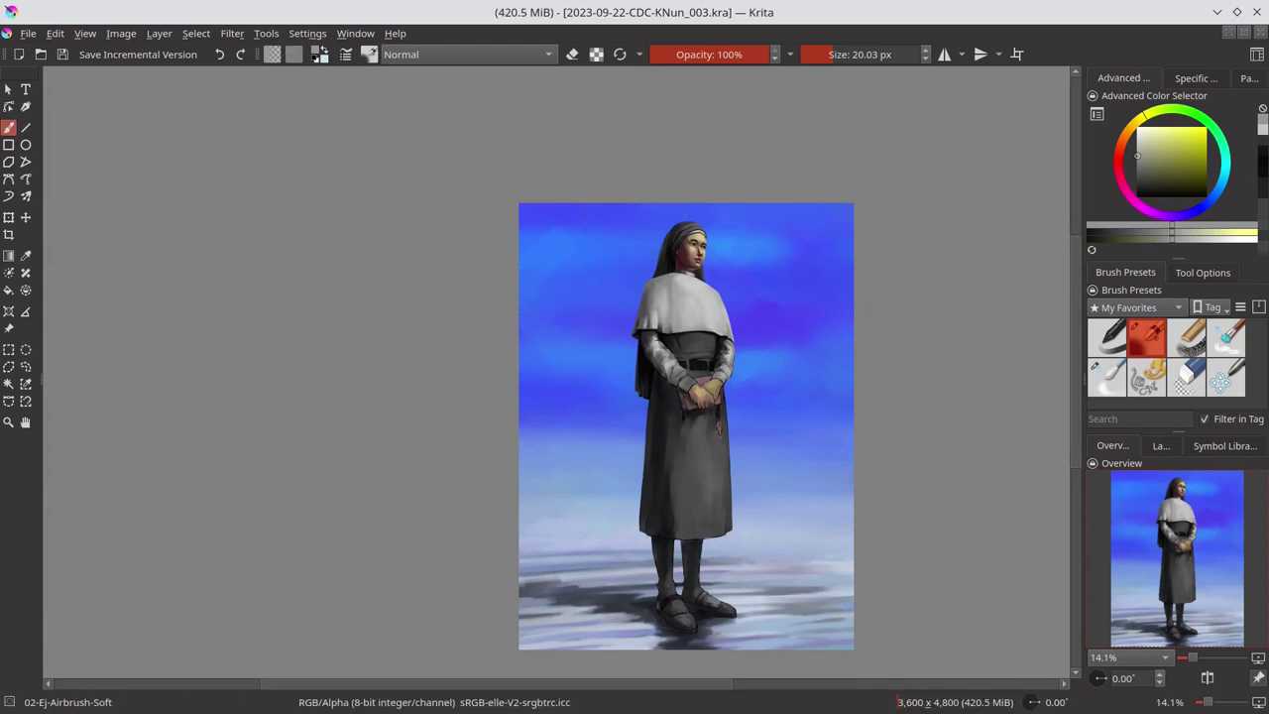
Step: Hide the final group to compare the painting without it
scroll(640, 402, "up", 5)
left_click(625, 422, "ctrl")
scroll(773, 388, "down", 5)
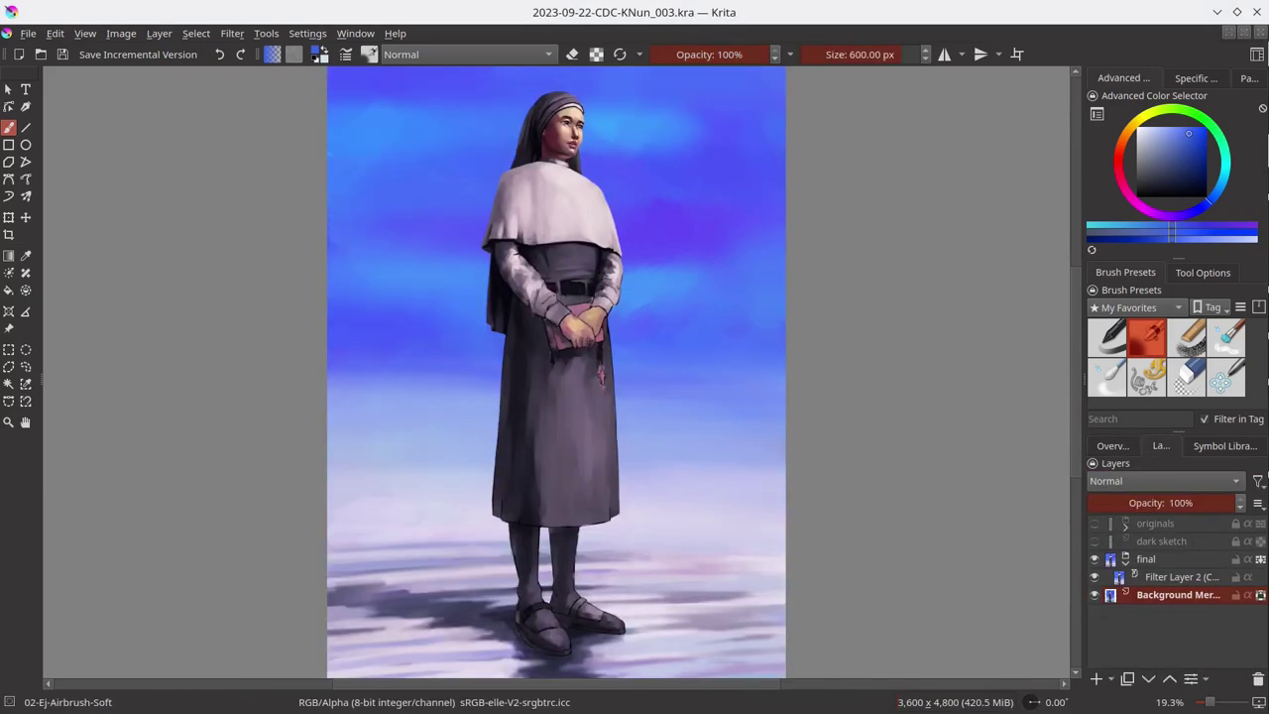
left_click(1094, 559)
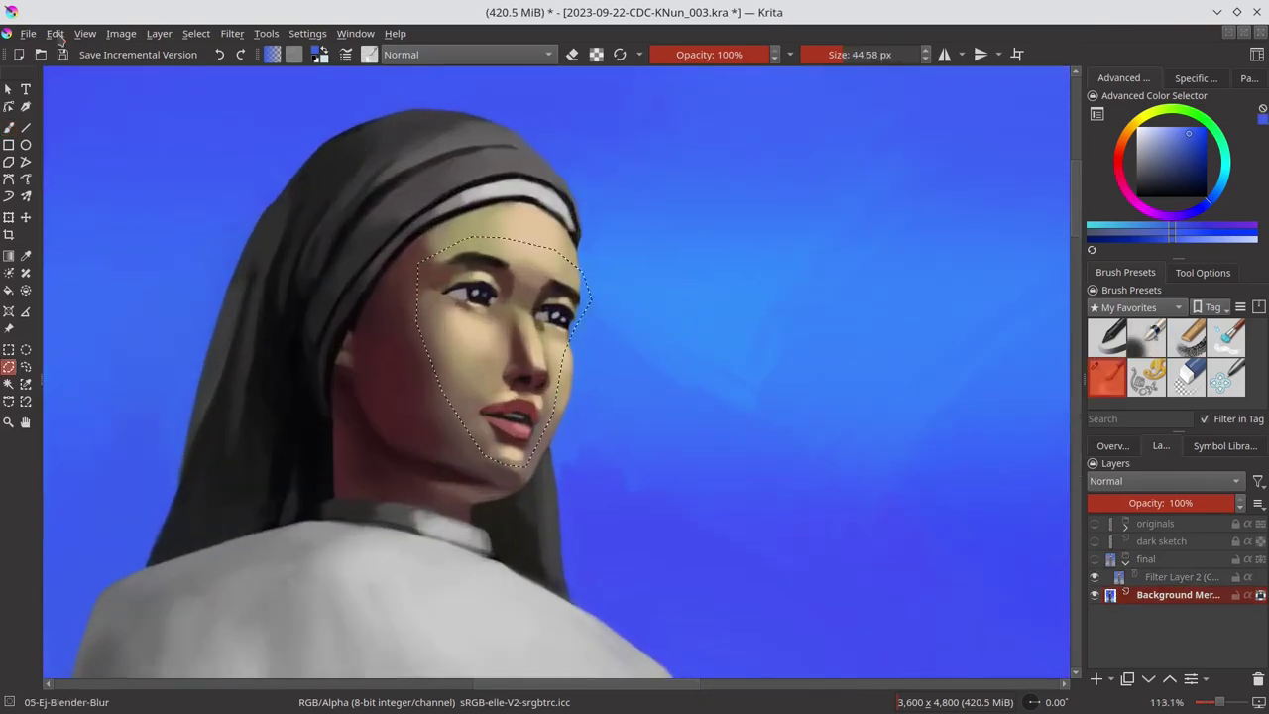
left_click(57, 34)
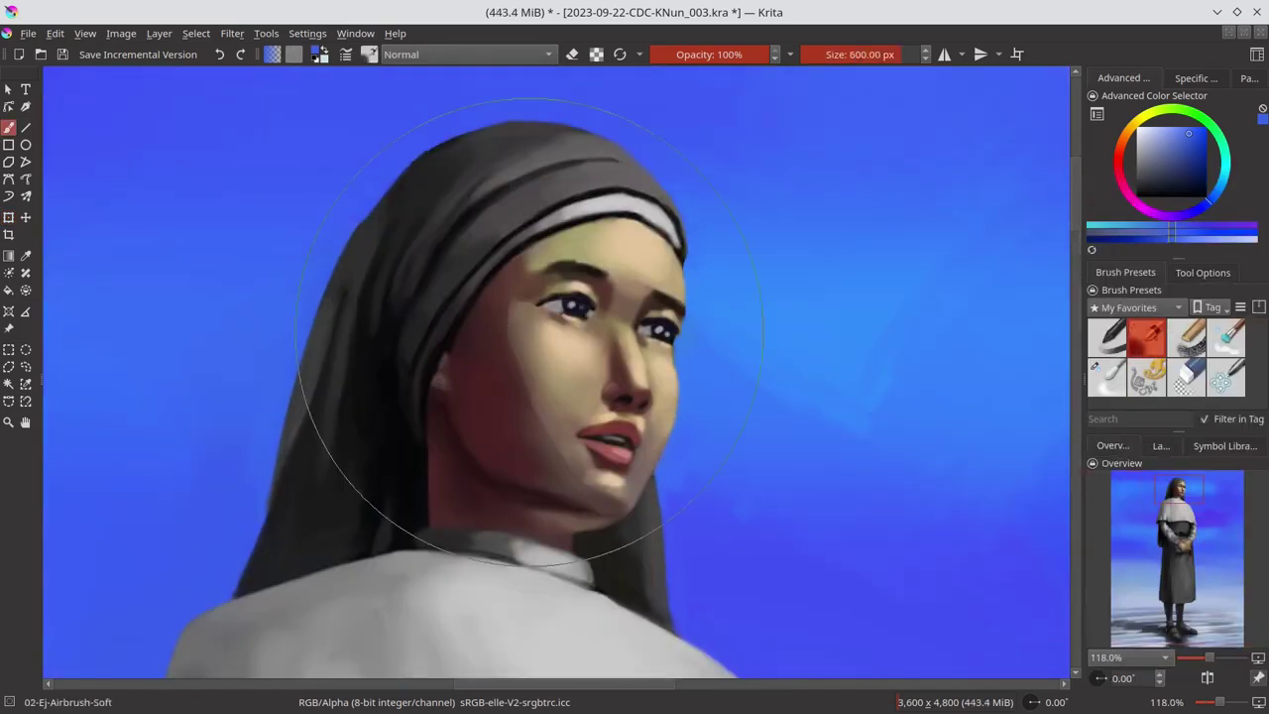
Step: Shade the cheek with picked warm skin tones, blending with Blender-Blur and Airbrush-Soft
left_click(508, 305, "ctrl")
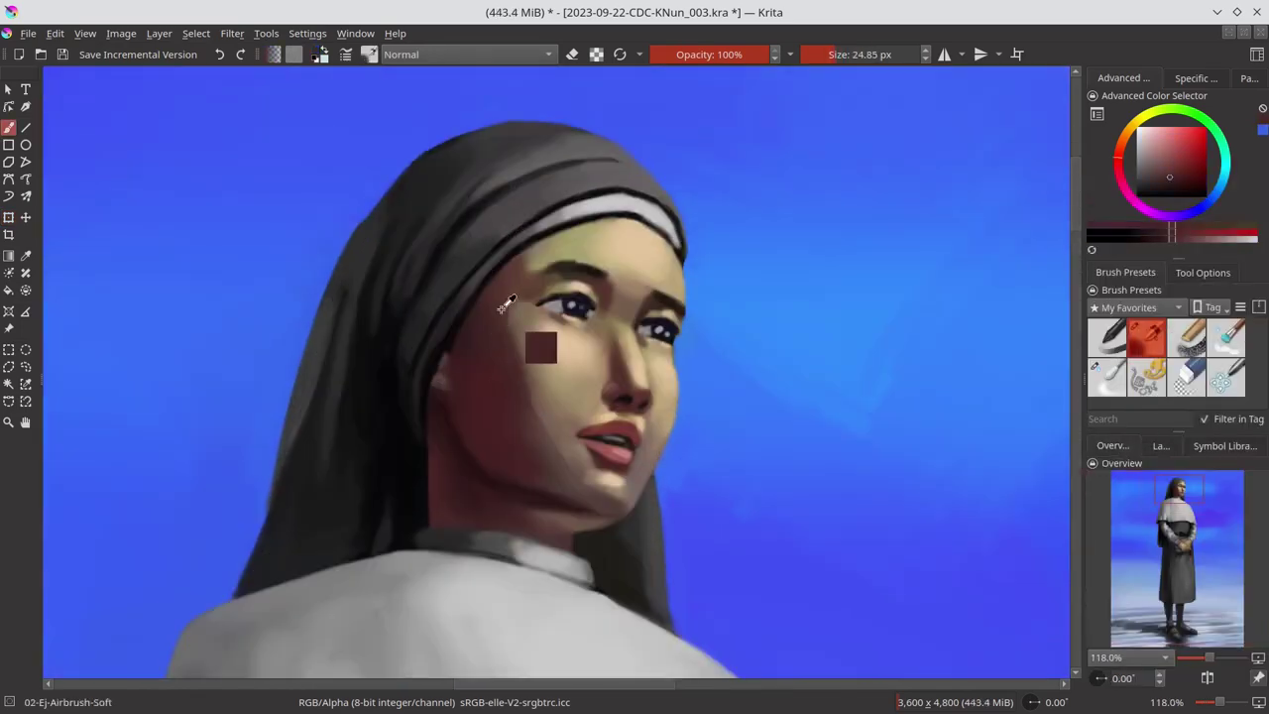
left_click(627, 486, "ctrl")
left_click(525, 396, "ctrl")
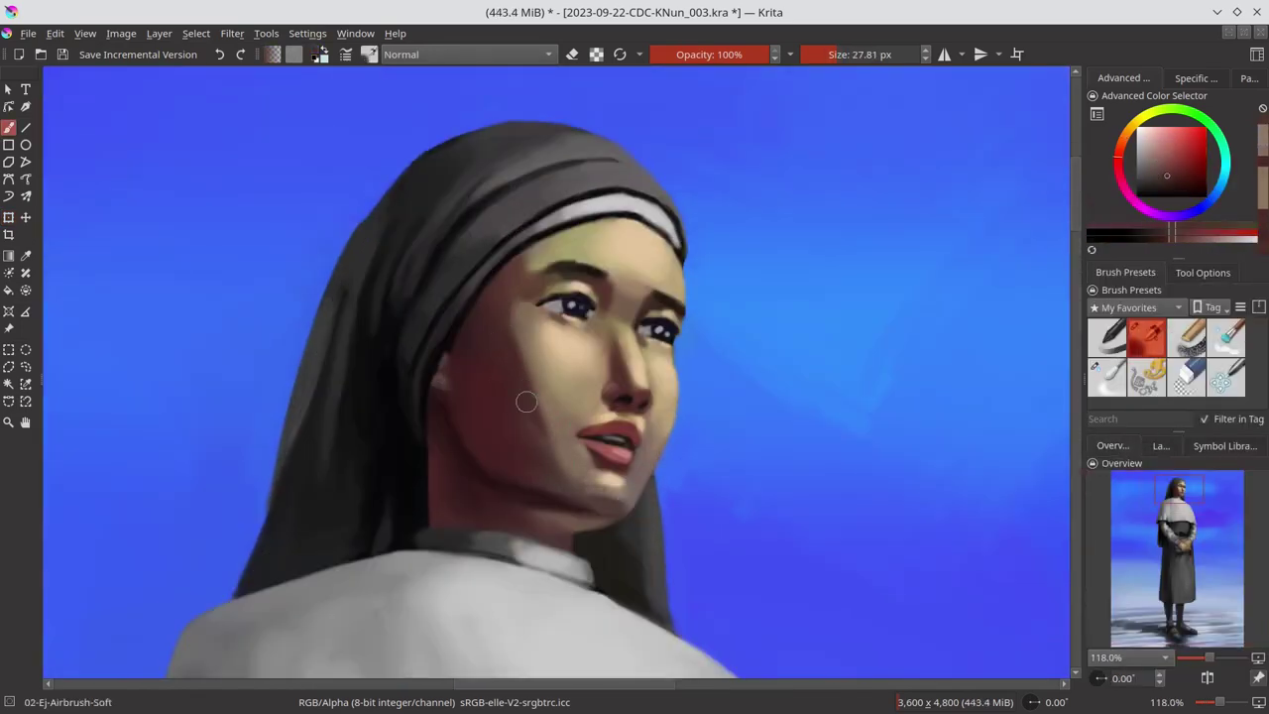
key("/")
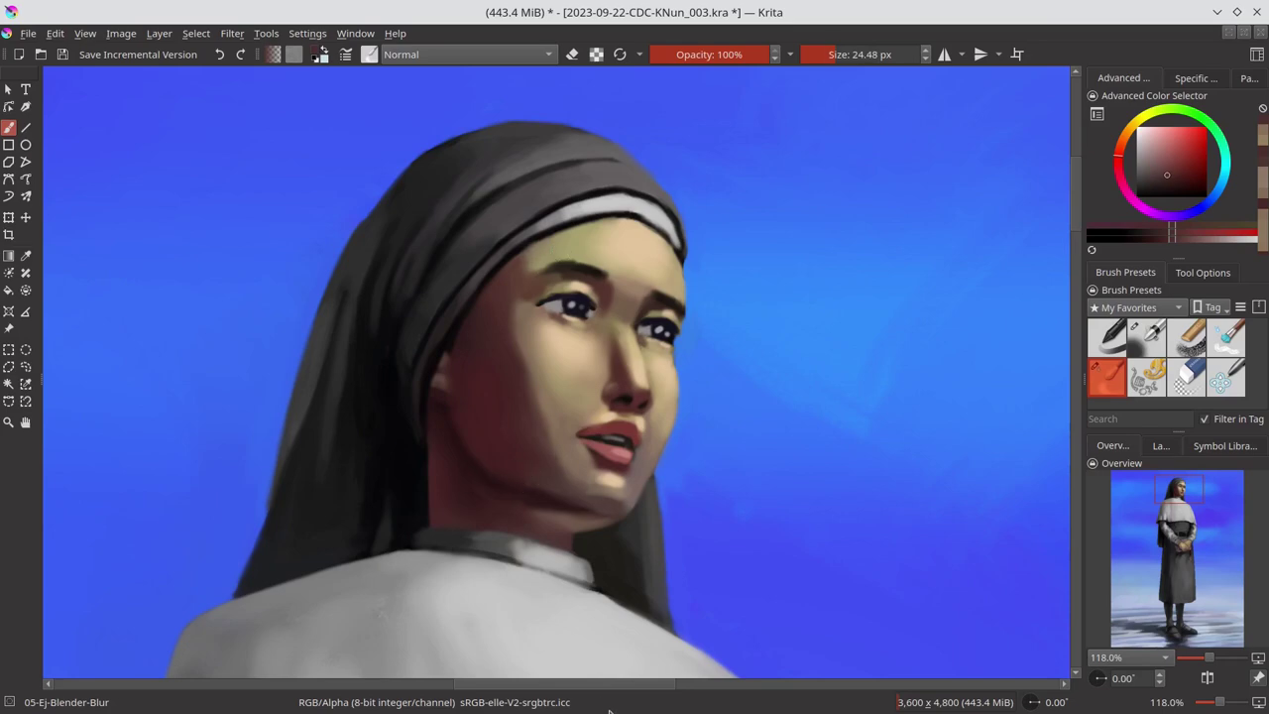
key("/")
left_click(694, 340, "ctrl")
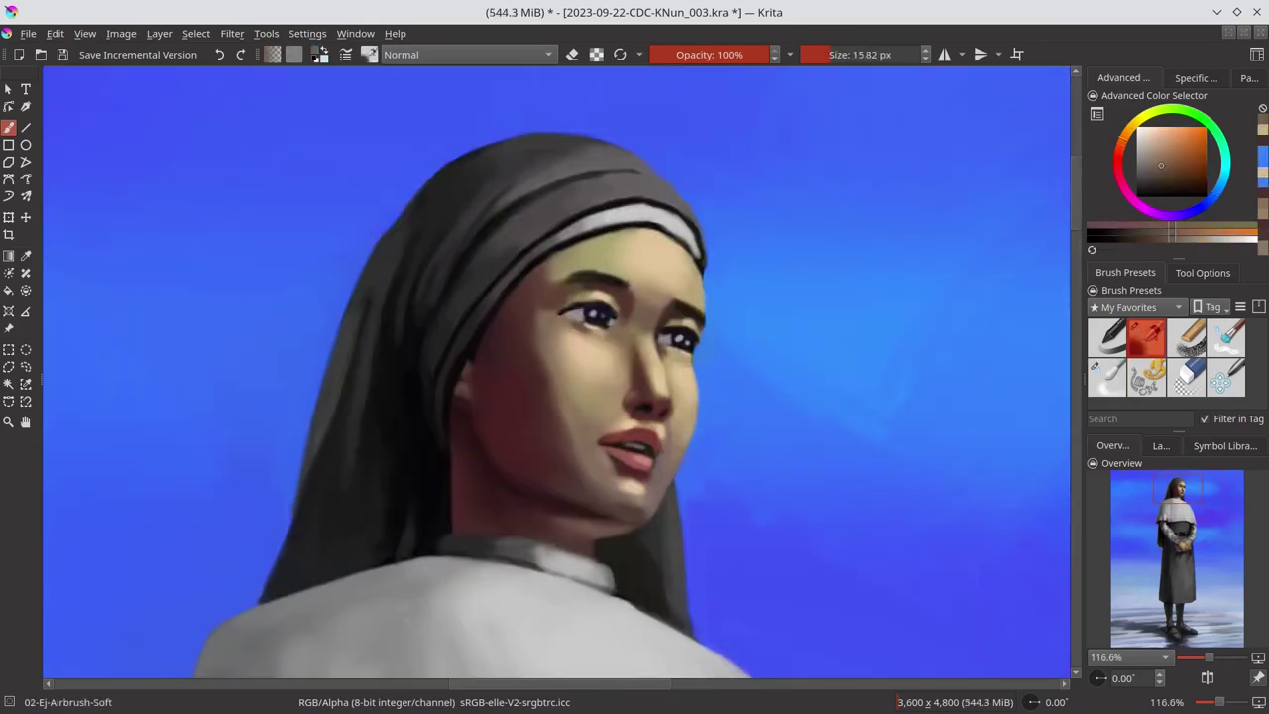
scroll(713, 376, "down", 7)
Step: Darken the belt's lower and top edges with sampled dark purple and blue tones
key("ctrl+s")
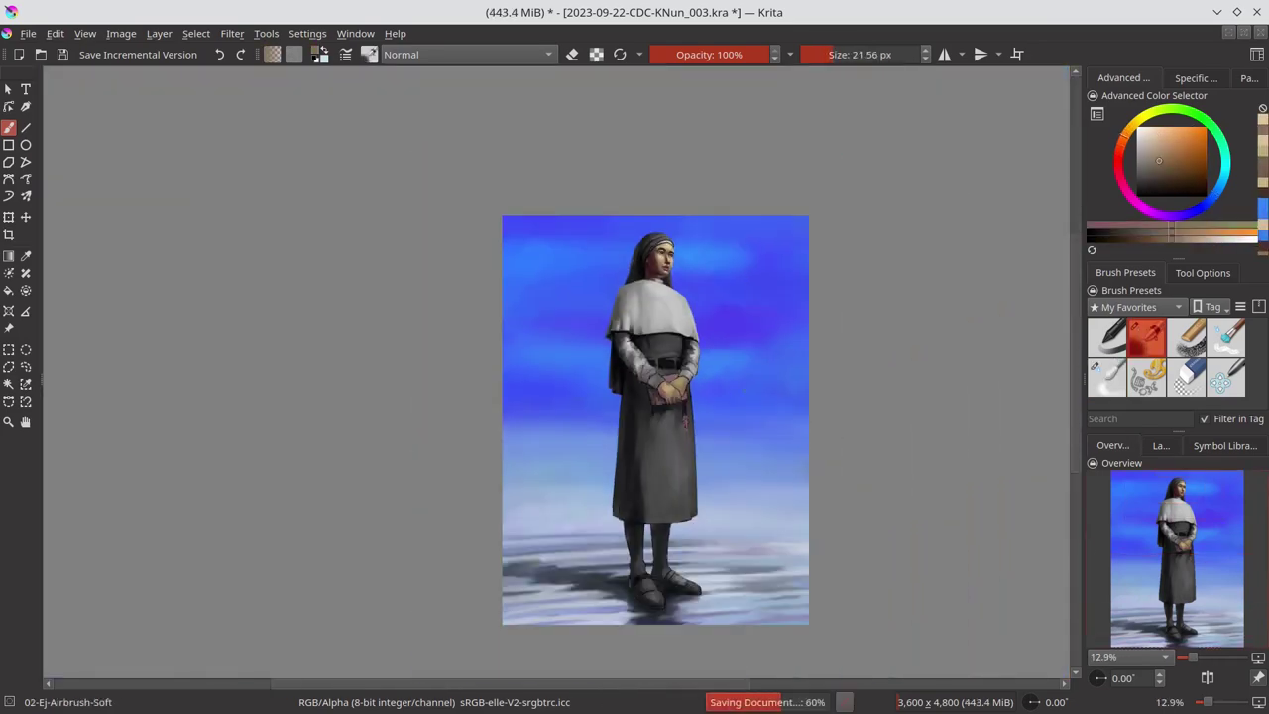
scroll(691, 353, "up", 7)
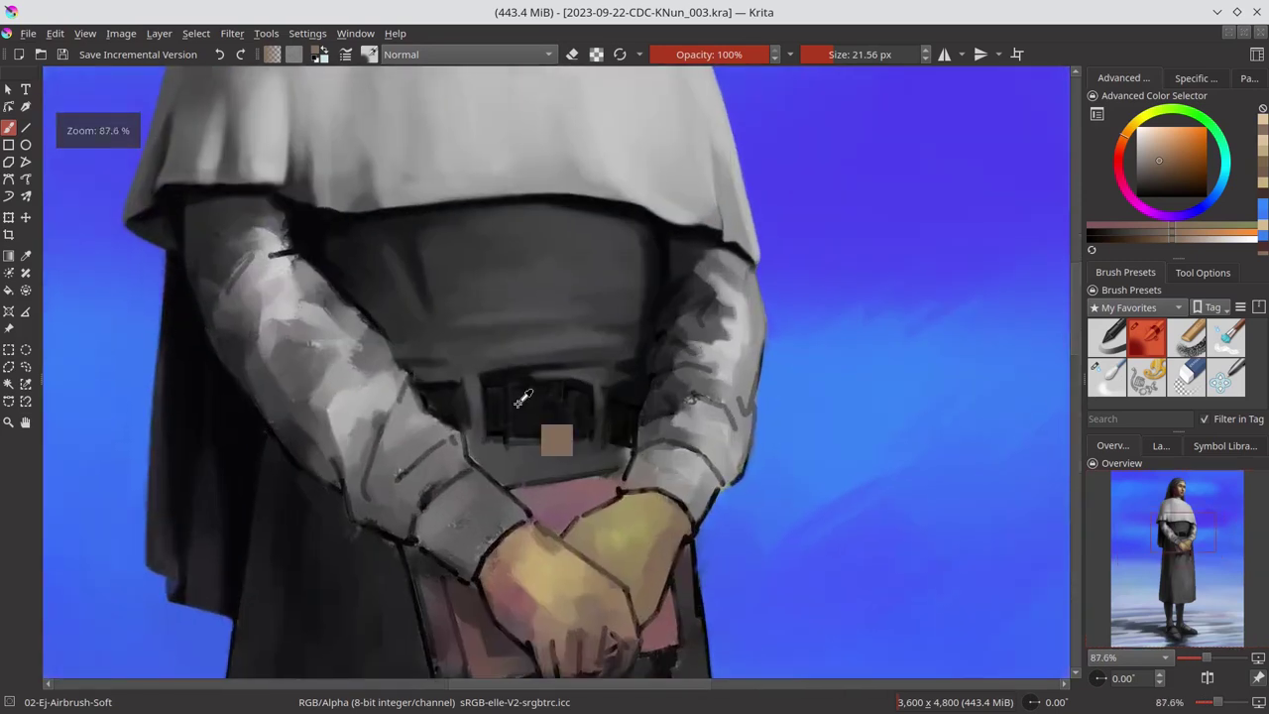
left_click(553, 412, "ctrl")
mouse_move(503, 430)
left_mouse_down()
mouse_move(560, 447)
mouse_move(613, 419)
left_mouse_up()
left_click(630, 418, "ctrl")
left_click(536, 408, "ctrl")
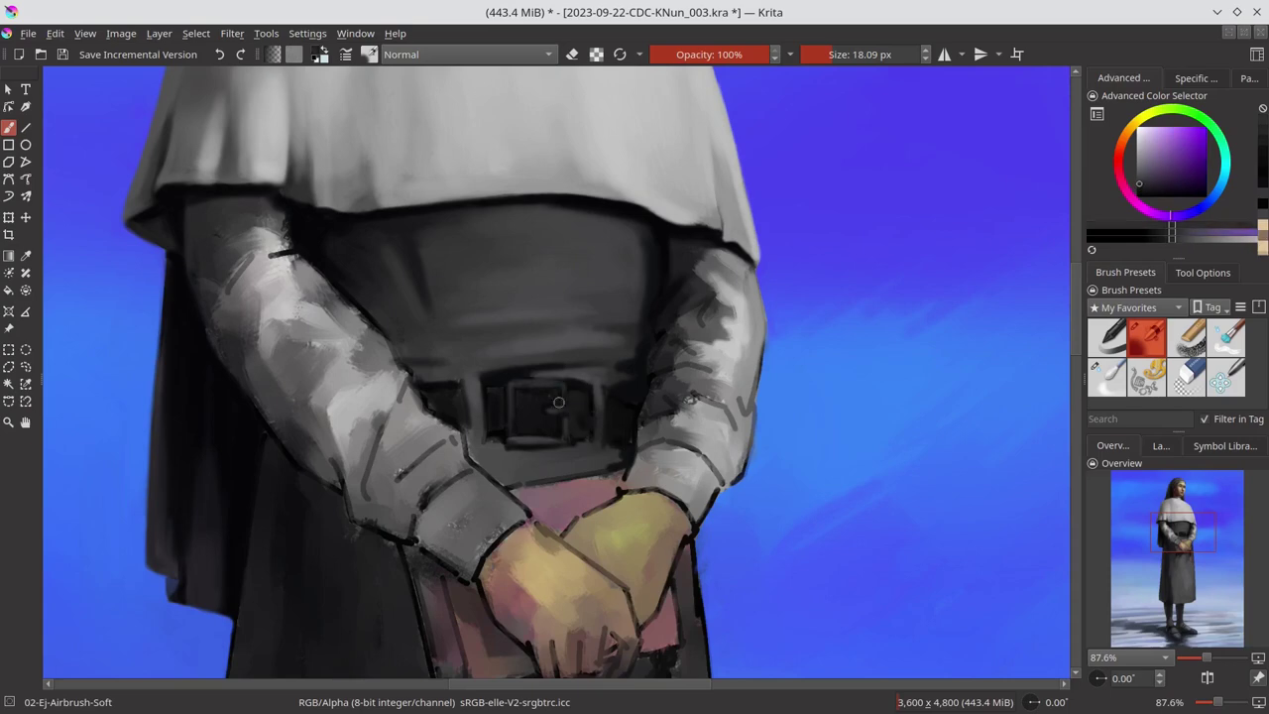
left_click(462, 427, "ctrl")
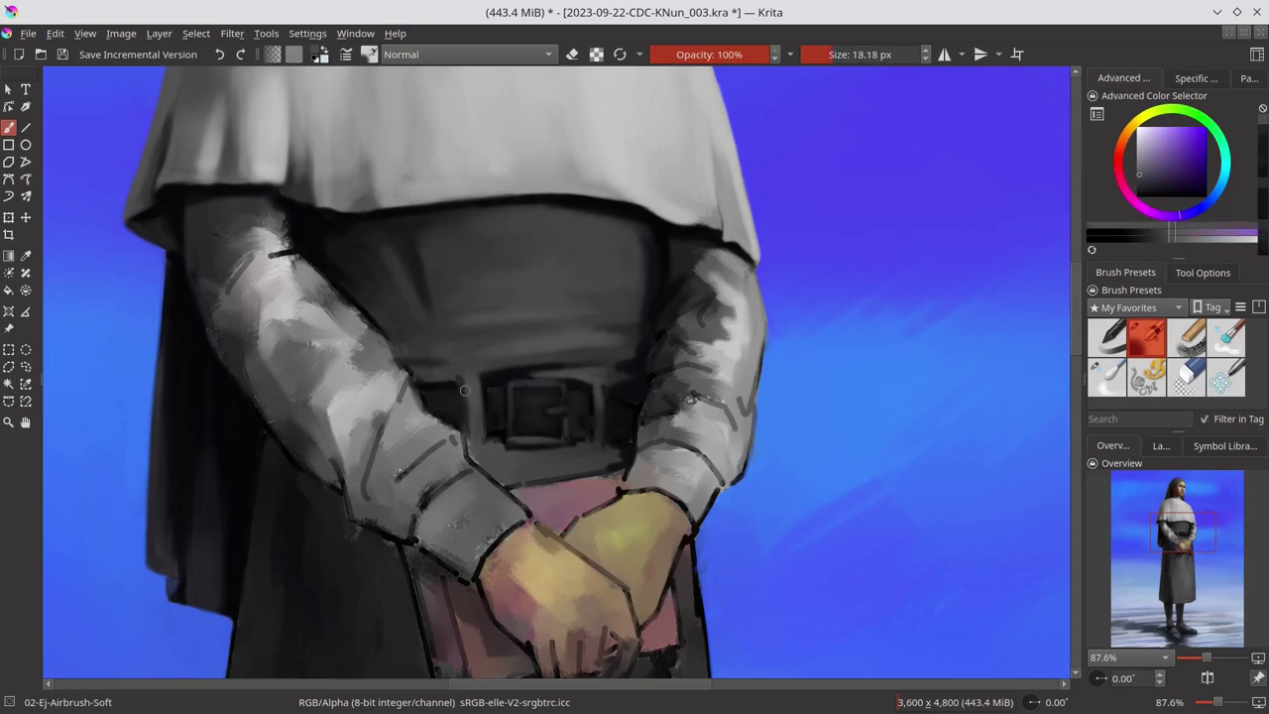
left_click_drag(545, 376, 516, 376)
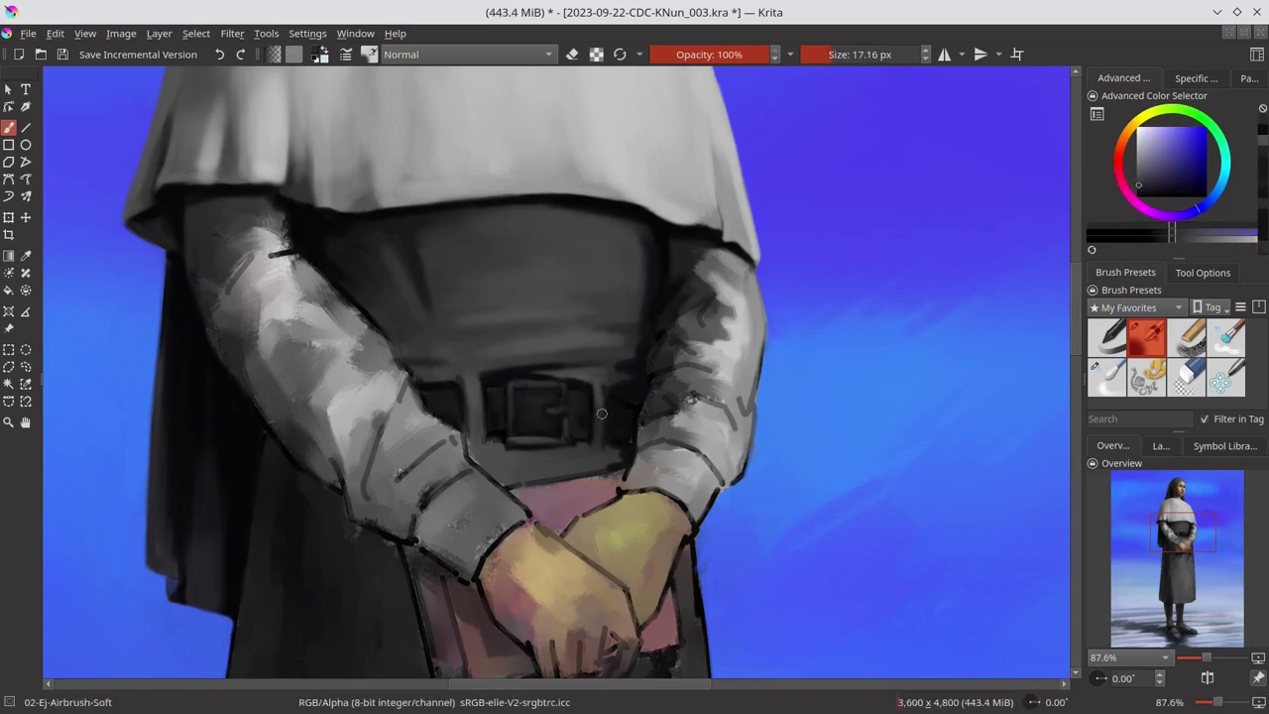
left_click(475, 376, "ctrl")
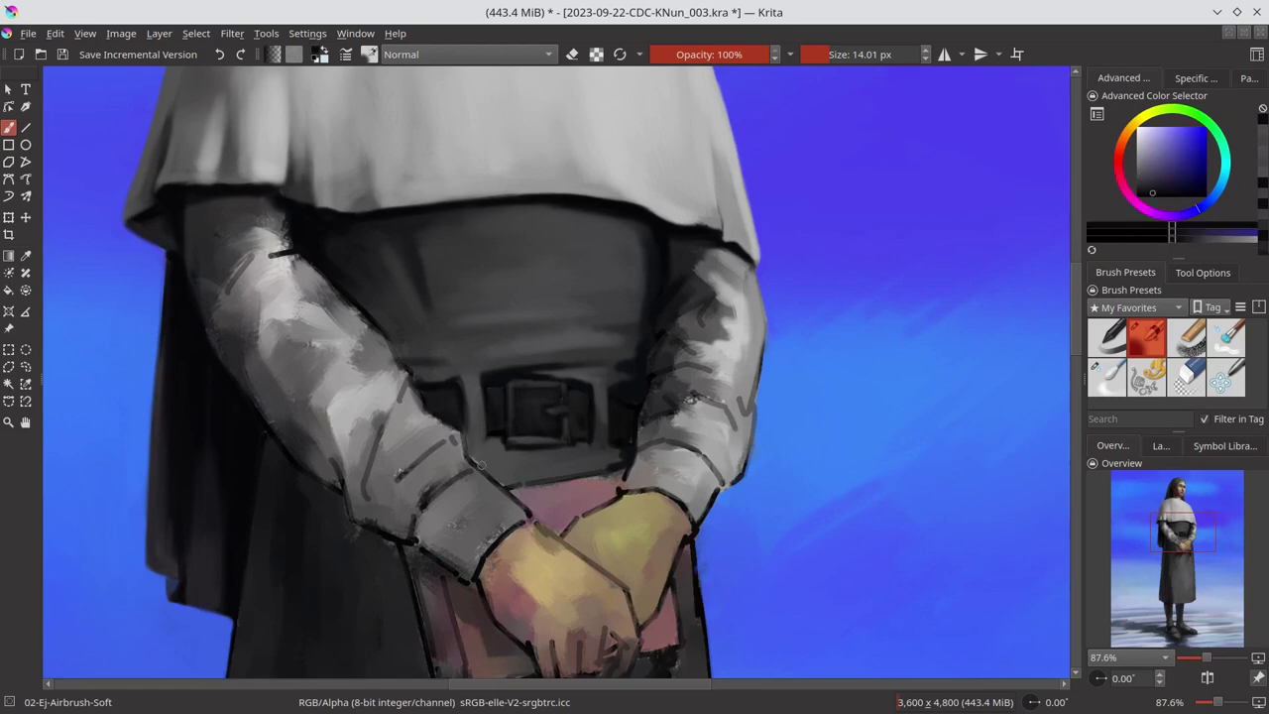
left_click(525, 353, "ctrl")
left_click_drag(535, 351, 604, 349)
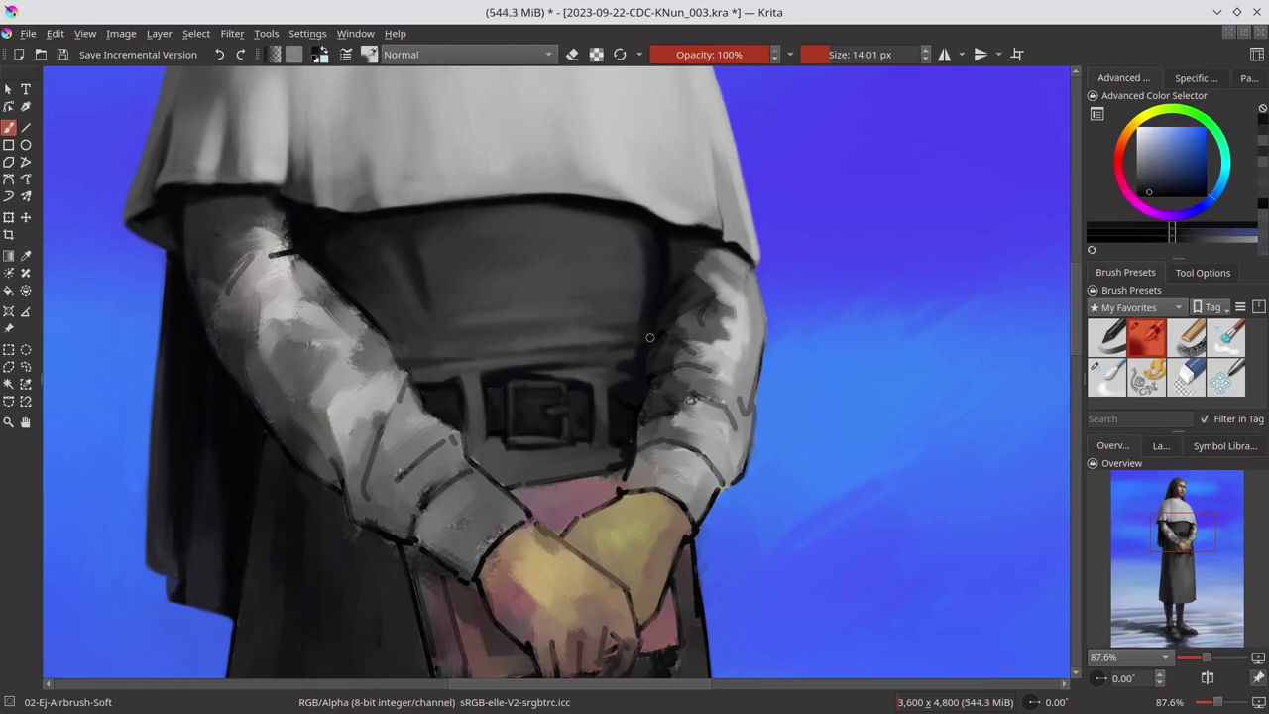
Step: Dab light highlight strokes onto the belt buckle
left_click(551, 406, "ctrl")
left_click_drag(551, 406, 535, 436)
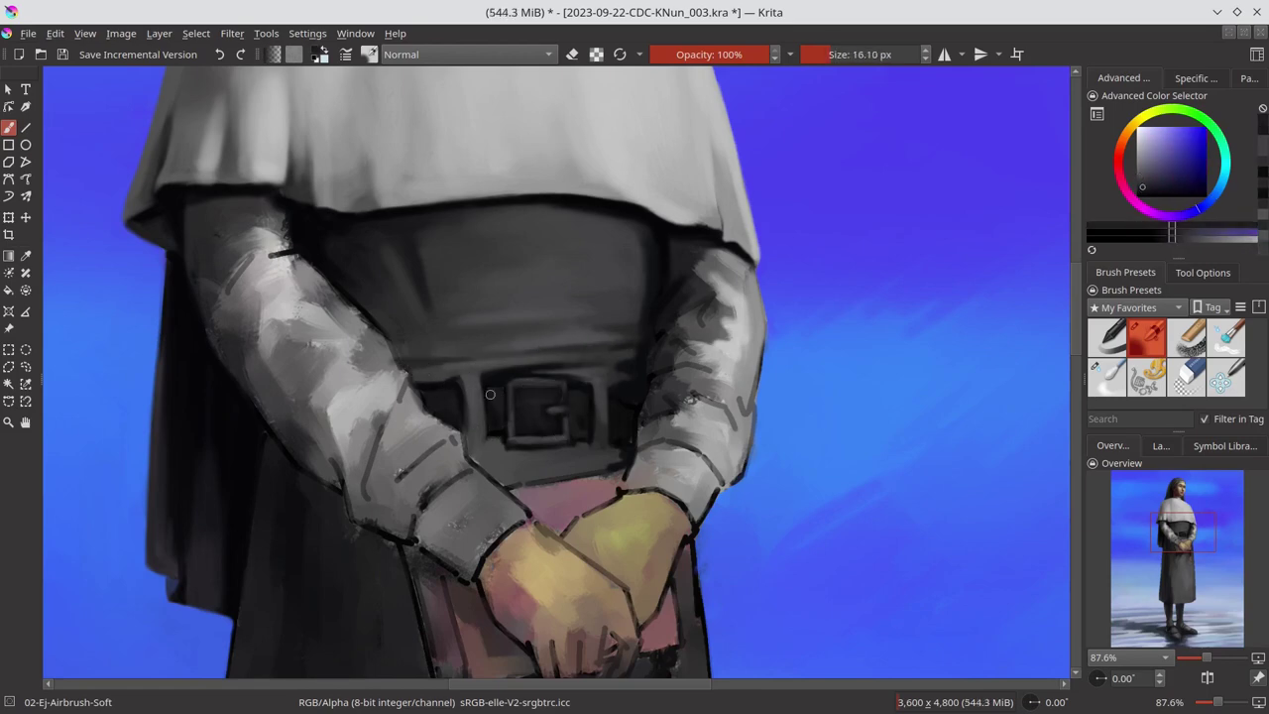
left_click(540, 436, "ctrl")
left_click(483, 532, "ctrl")
left_click(582, 405, "ctrl")
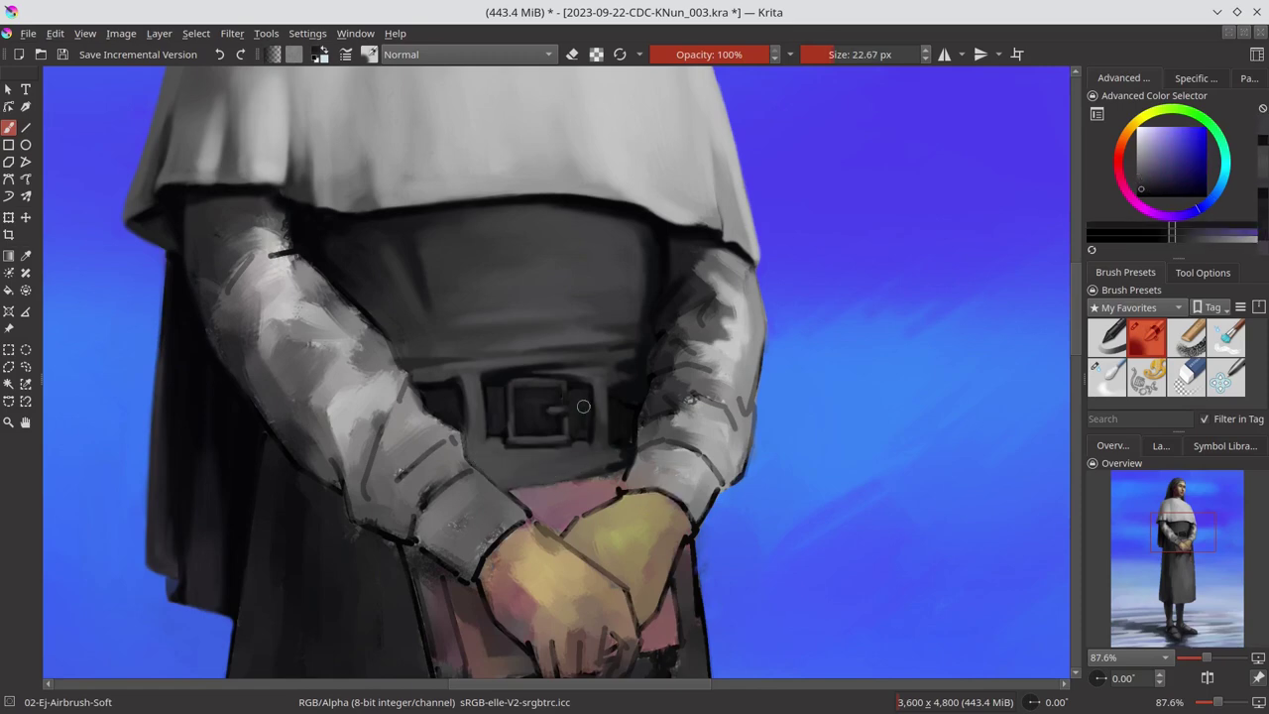
left_click(551, 407, "ctrl")
left_click_drag(551, 406, 518, 398)
Step: Extend the pink book's top up toward the belt with the sampled pink
left_click(573, 490, "ctrl")
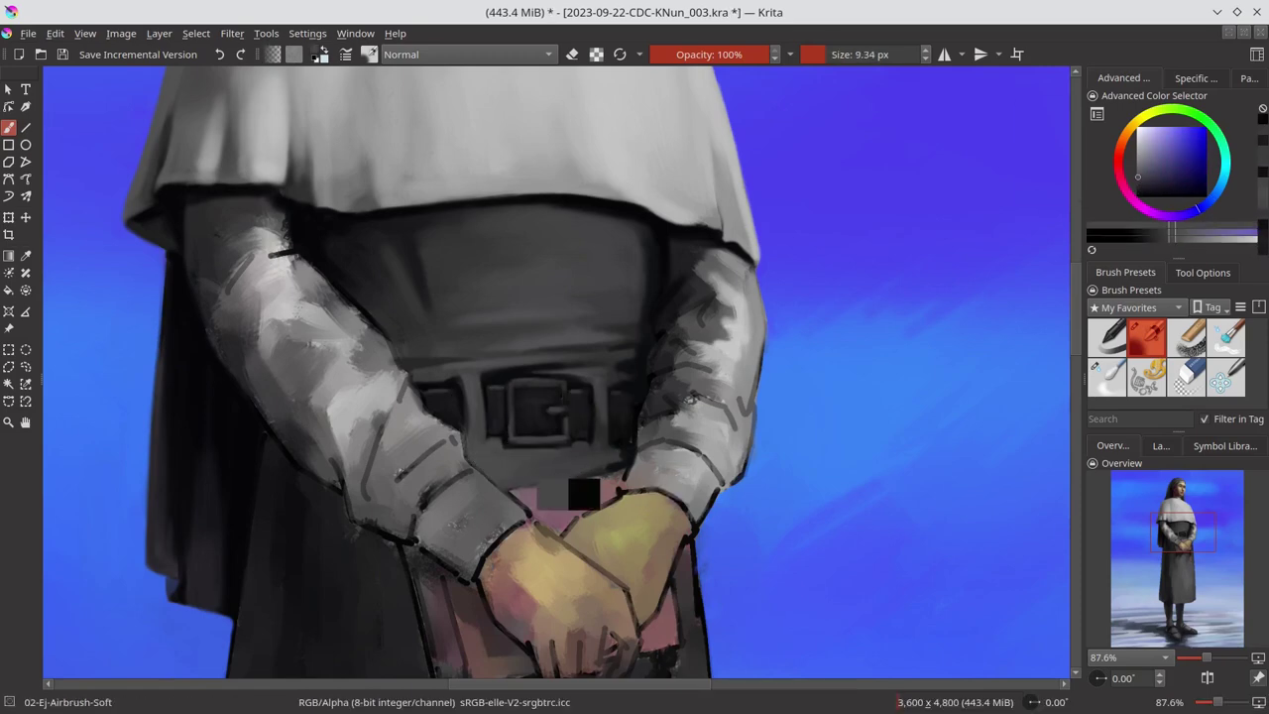
left_click(635, 465, "ctrl")
left_click(570, 505, "ctrl")
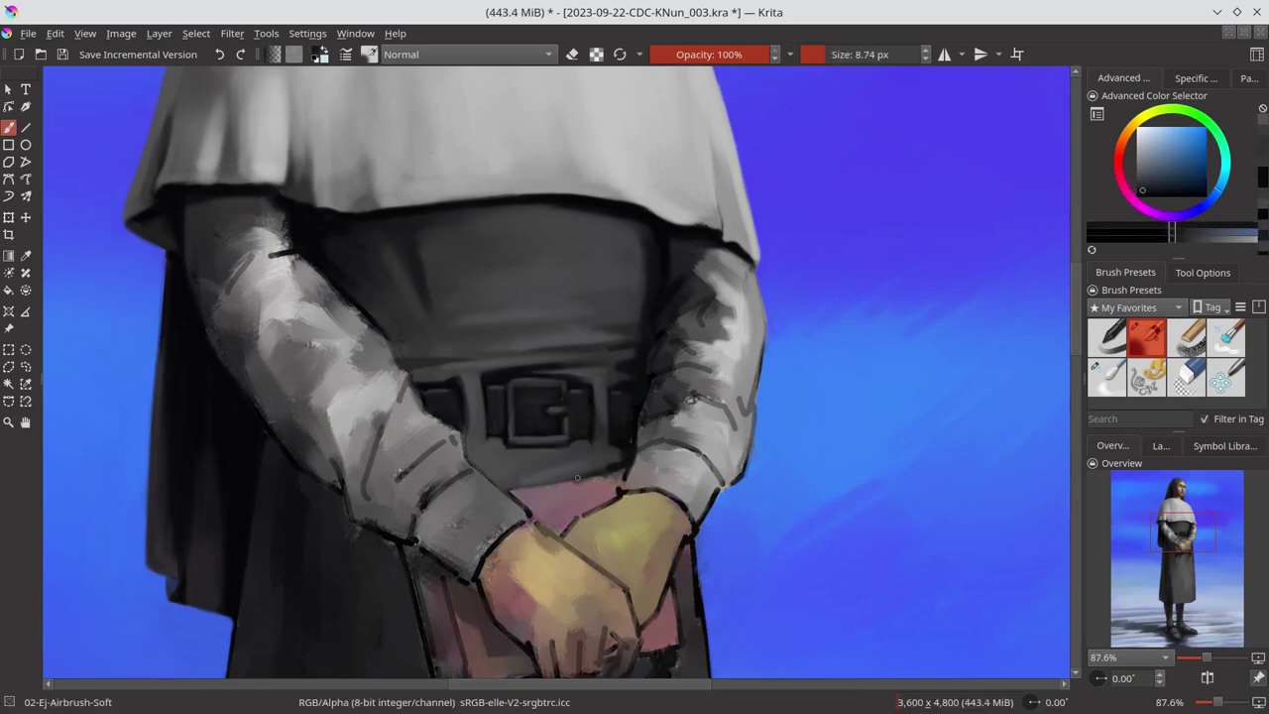
left_click_drag(525, 482, 620, 478)
left_click(585, 511, "ctrl")
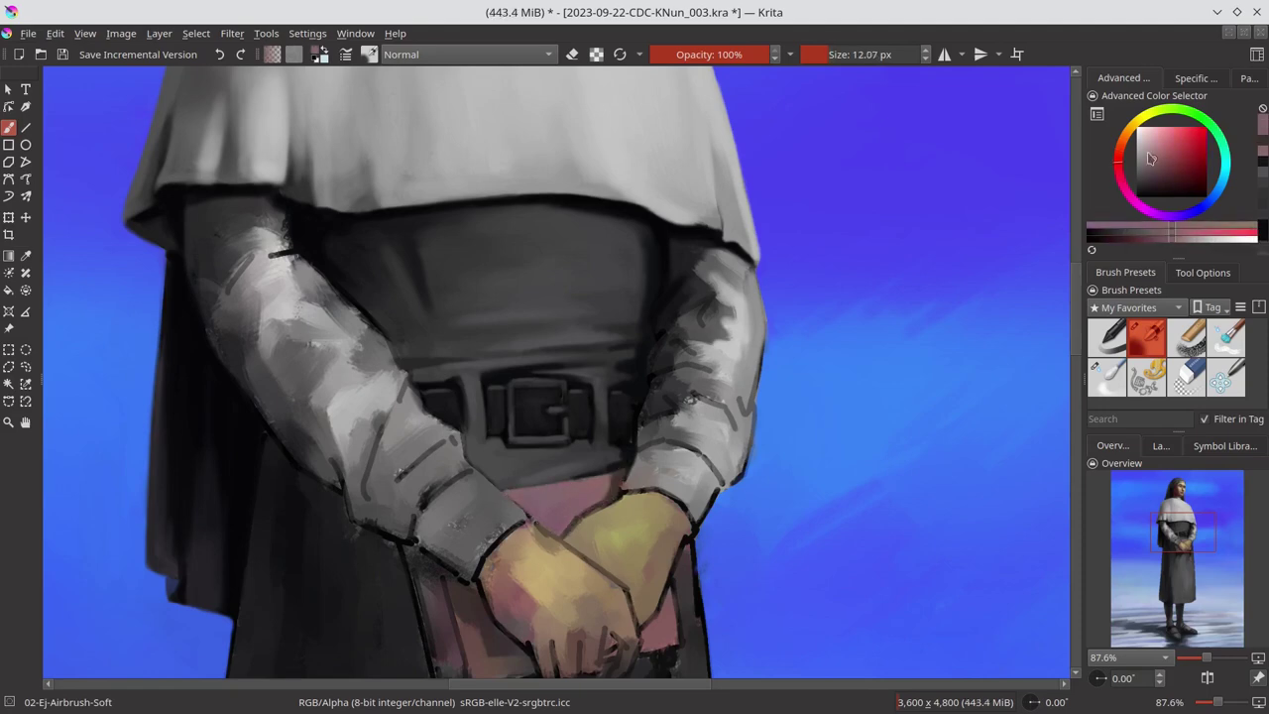
left_click_drag(525, 485, 595, 479)
left_click(561, 409, "ctrl")
Step: Warp the belt area slightly with Liquify, then save the painting
key("ctrl+s")
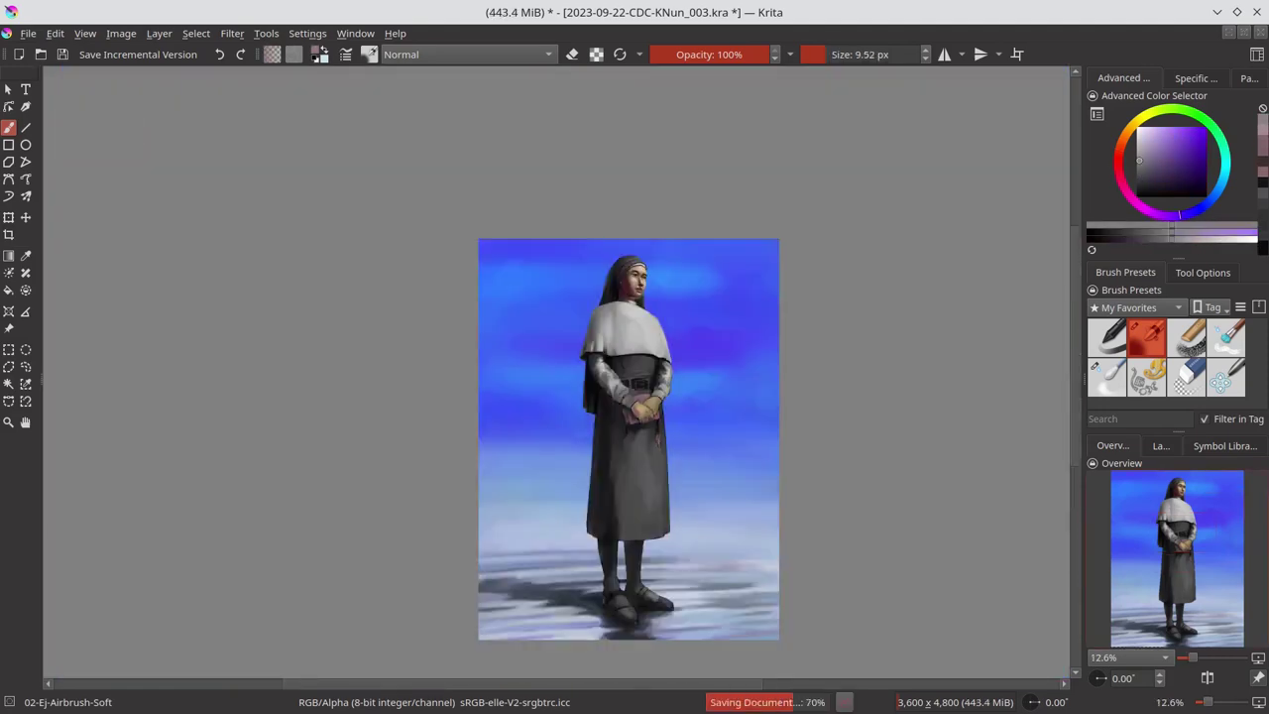
scroll(581, 308, "up", 3)
scroll(693, 366, "down", 5)
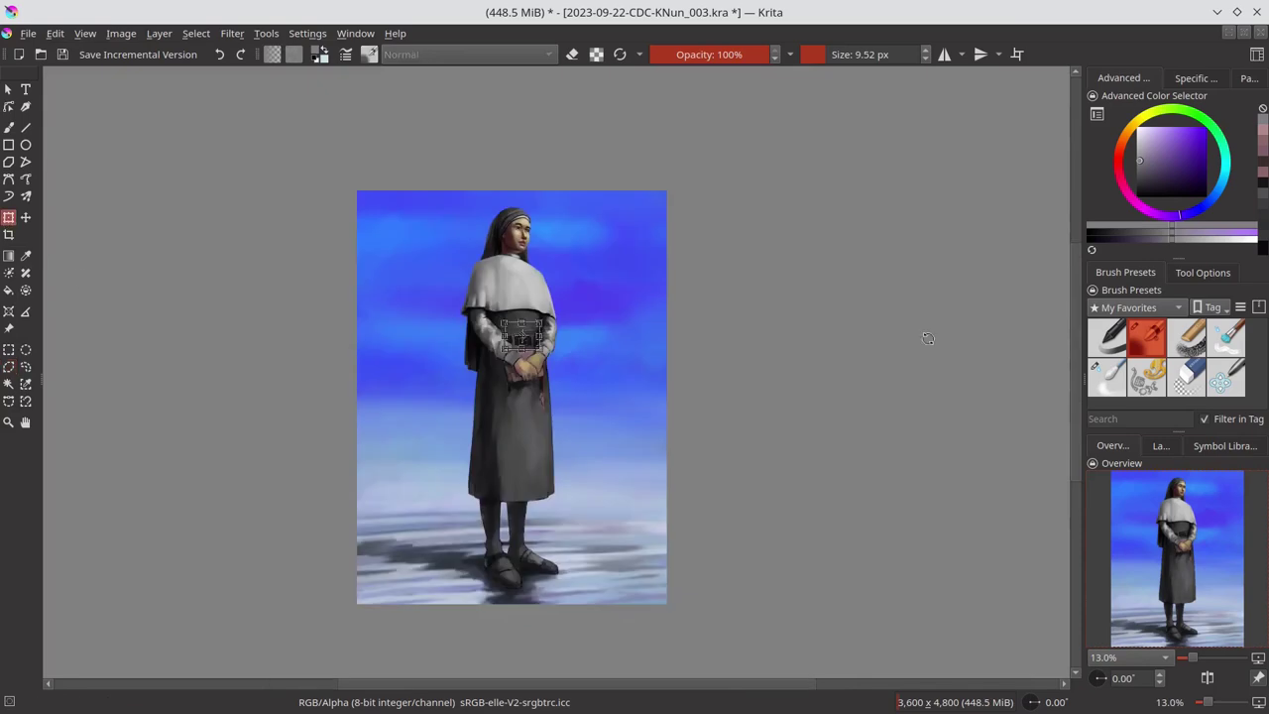
scroll(516, 267, "up", 2)
key("ctrl+t")
scroll(516, 283, "down", 2)
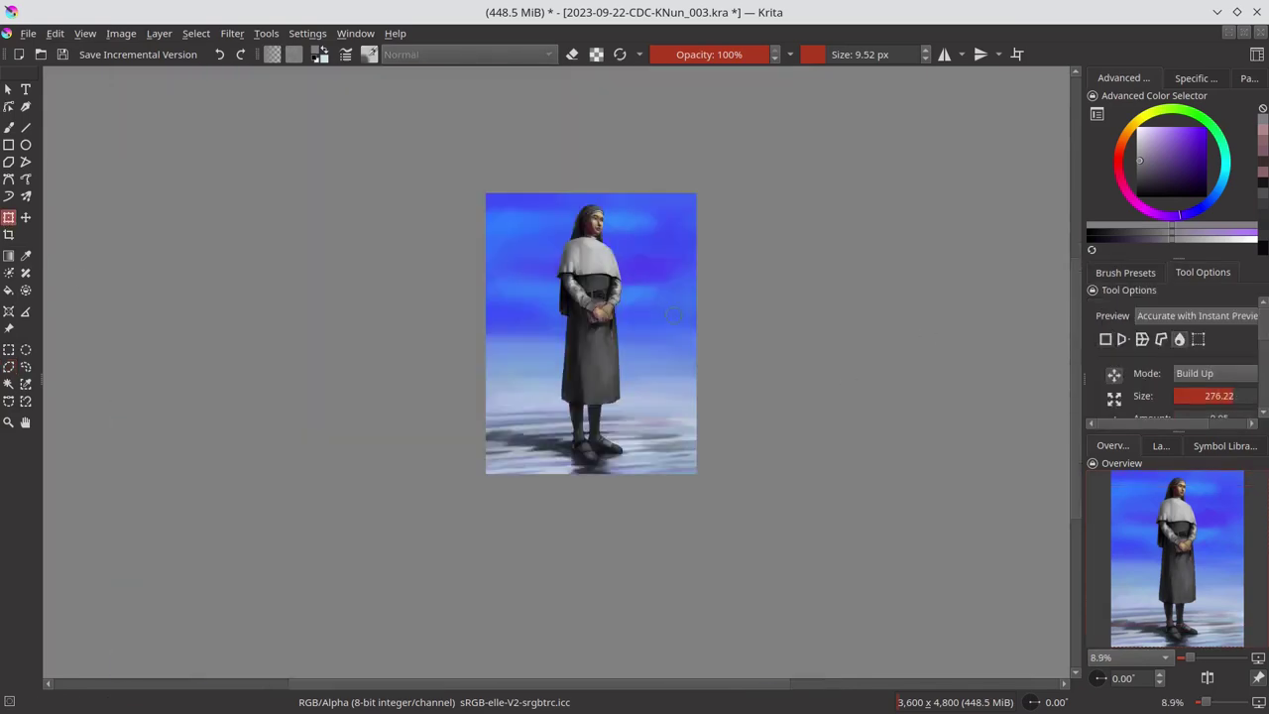
scroll(599, 234, "up", 3)
scroll(595, 238, "up", 1)
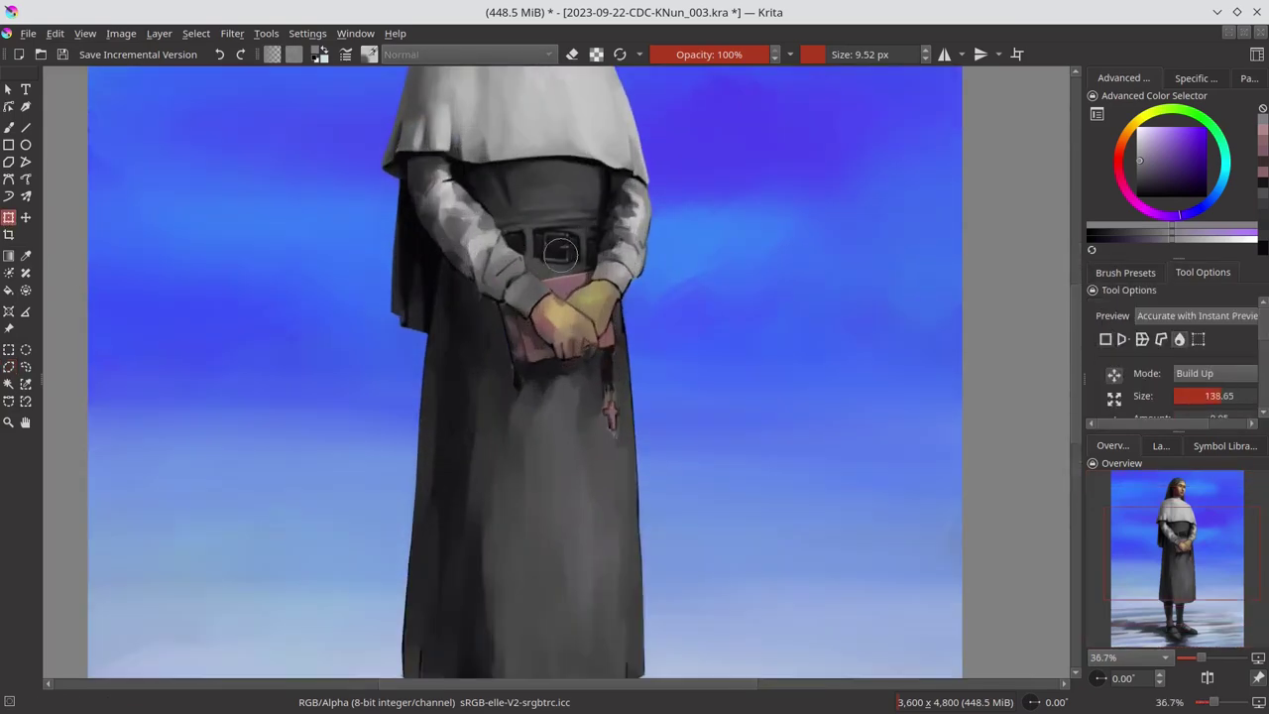
scroll(560, 254, "down", 5)
key("b")
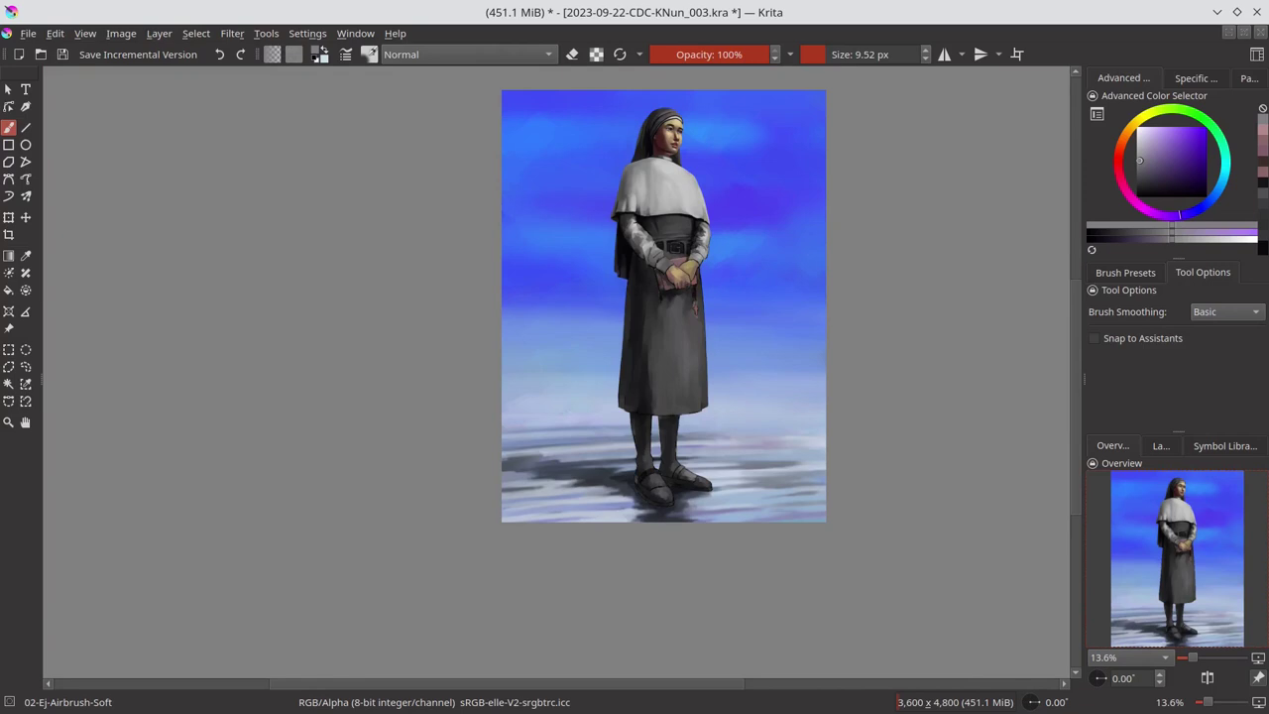
left_click(1160, 445)
left_click(1112, 445)
key("ctrl+s")
Step: Paint light pinkish-grey strokes on the left and right sleeves with a larger brush
scroll(712, 223, "up", 10)
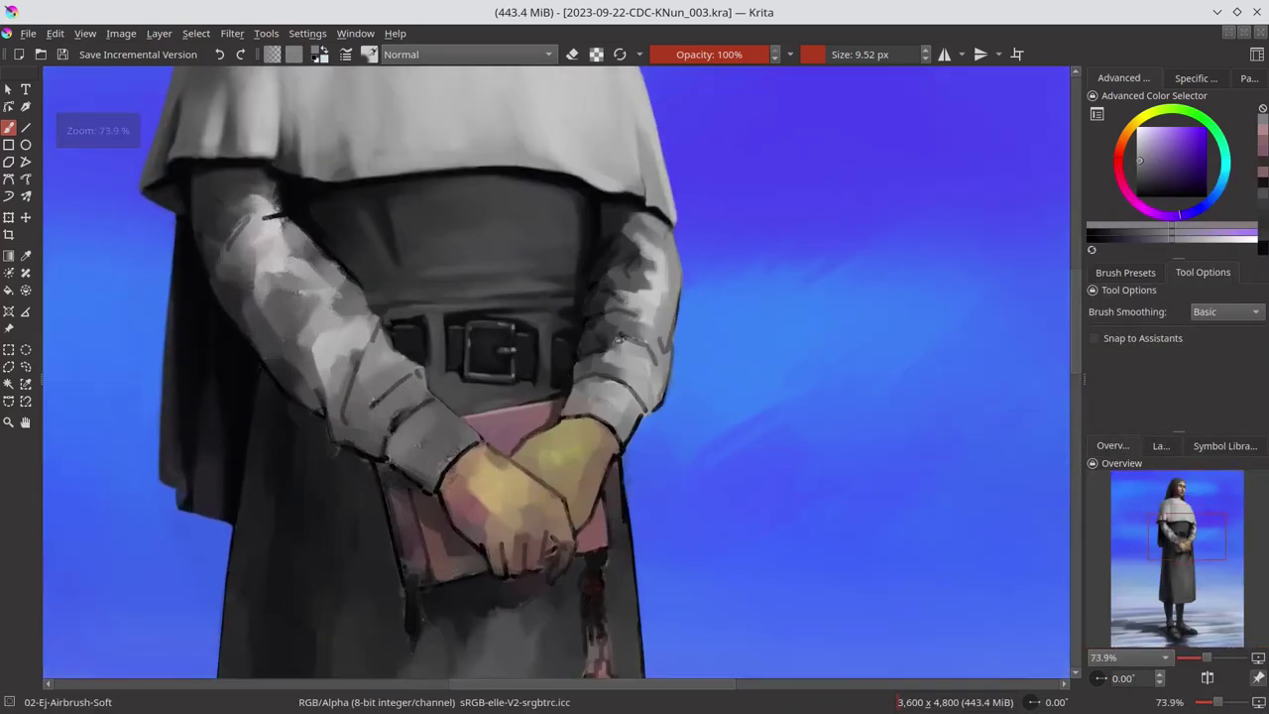
left_click(642, 338, "ctrl")
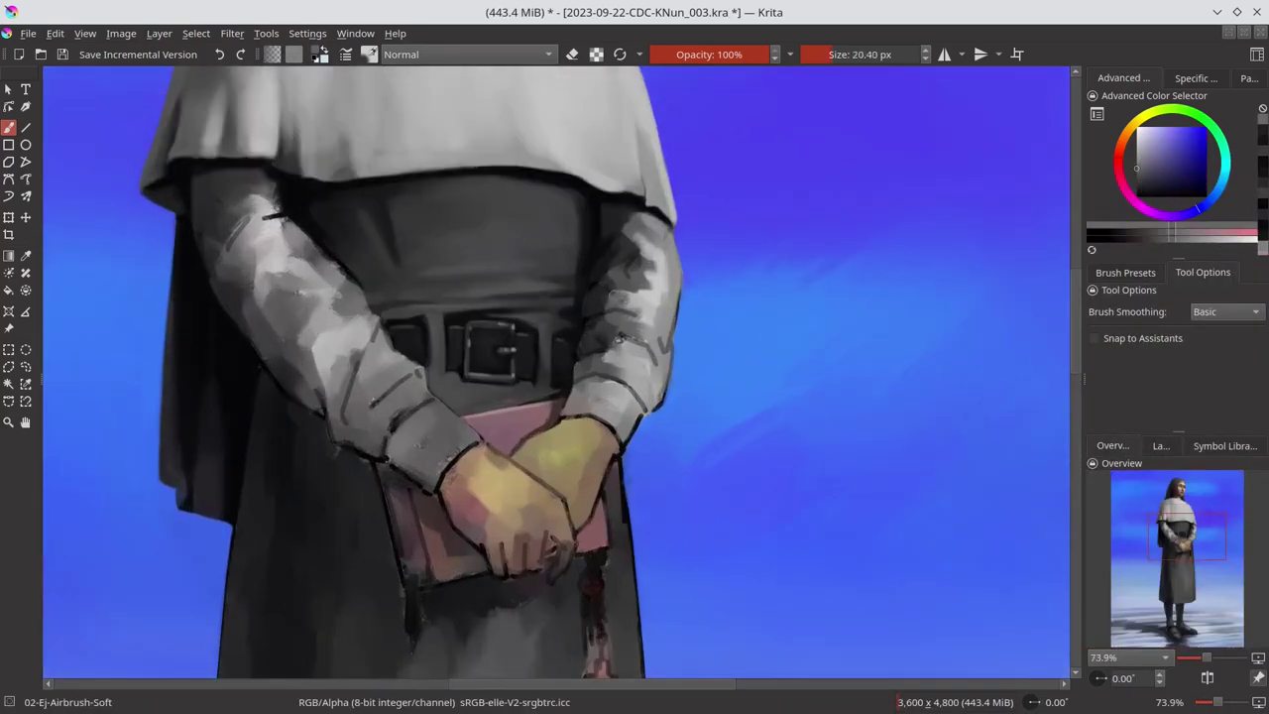
left_click(654, 268, "ctrl")
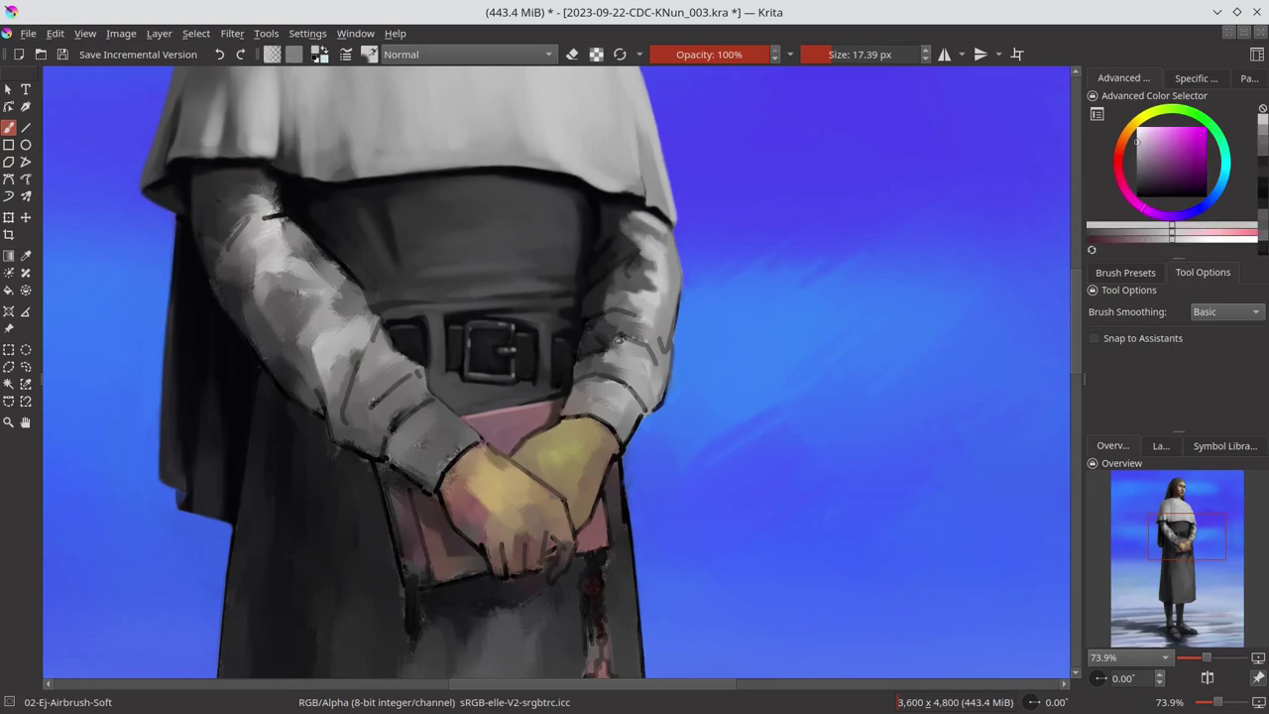
left_click_drag(618, 338, 617, 418)
mouse_move(436, 436)
left_mouse_down()
mouse_move(315, 319)
mouse_move(236, 194)
left_mouse_up()
key("ctrl+s")
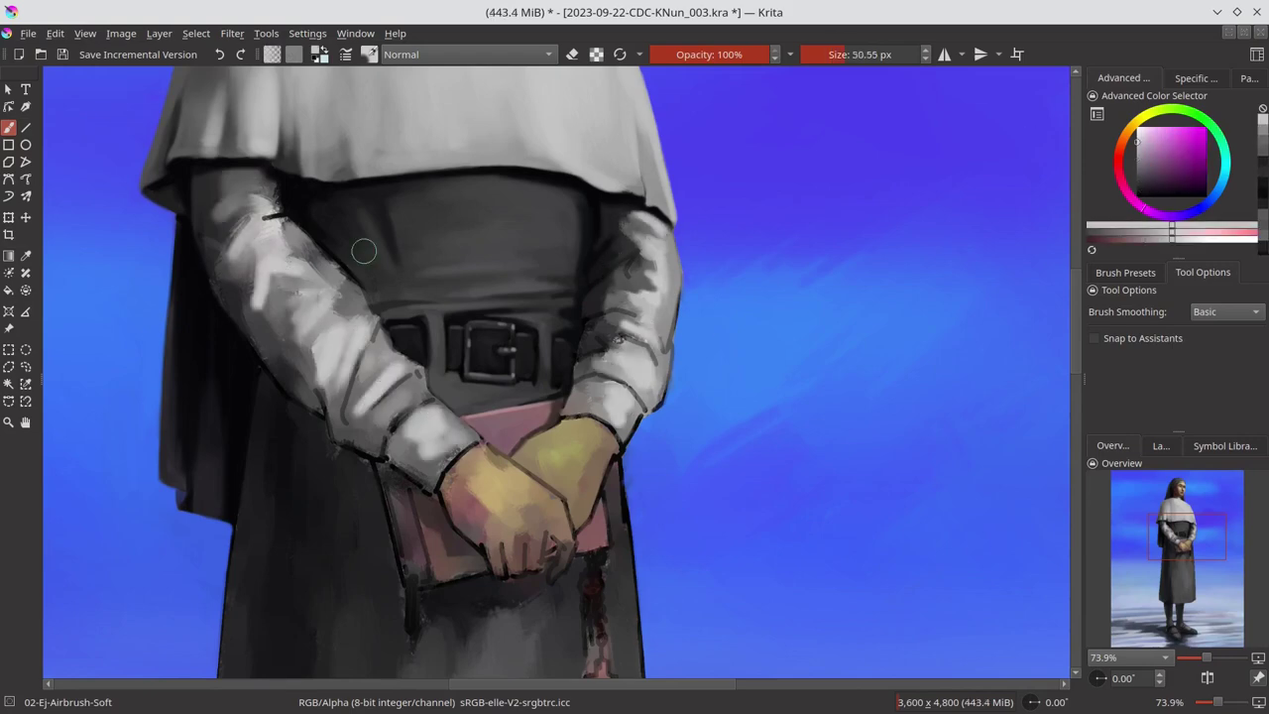
left_click(684, 302, "ctrl")
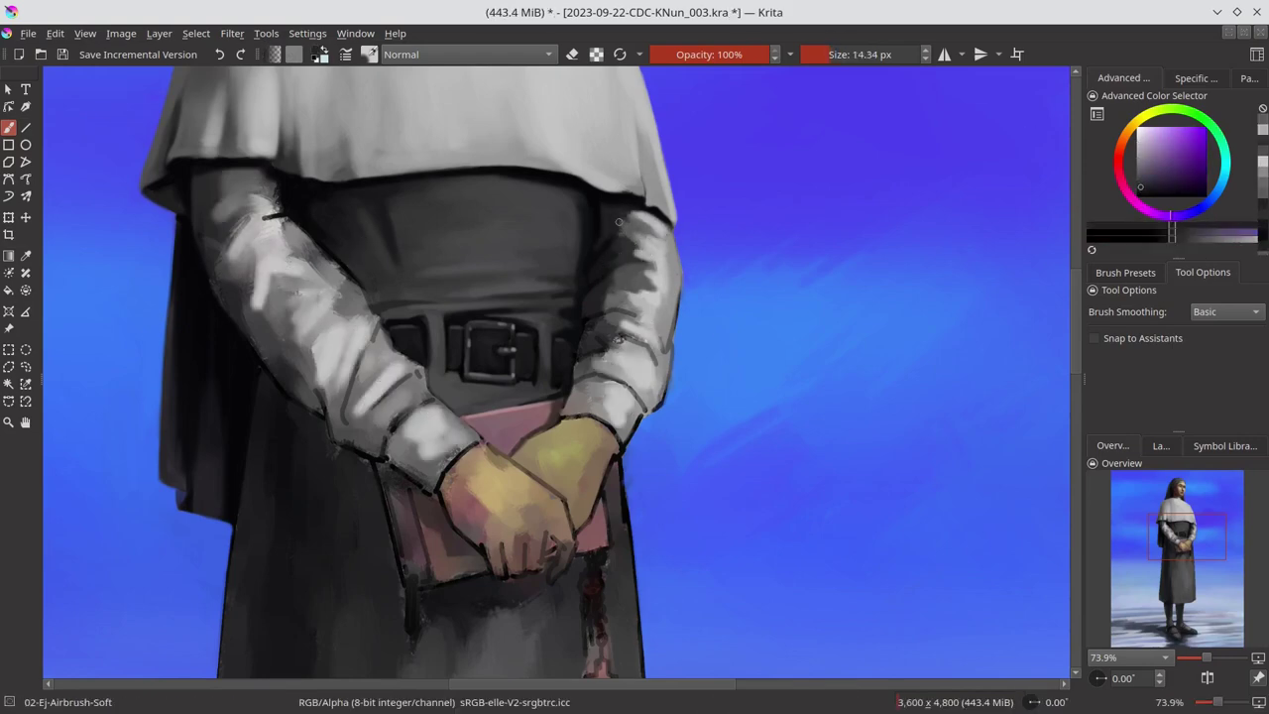
left_click_drag(699, 327, 684, 287)
Step: Try blue-grey, salmon and dark red sleeve tones, blending and undoing a stroke
left_click(614, 340, "ctrl")
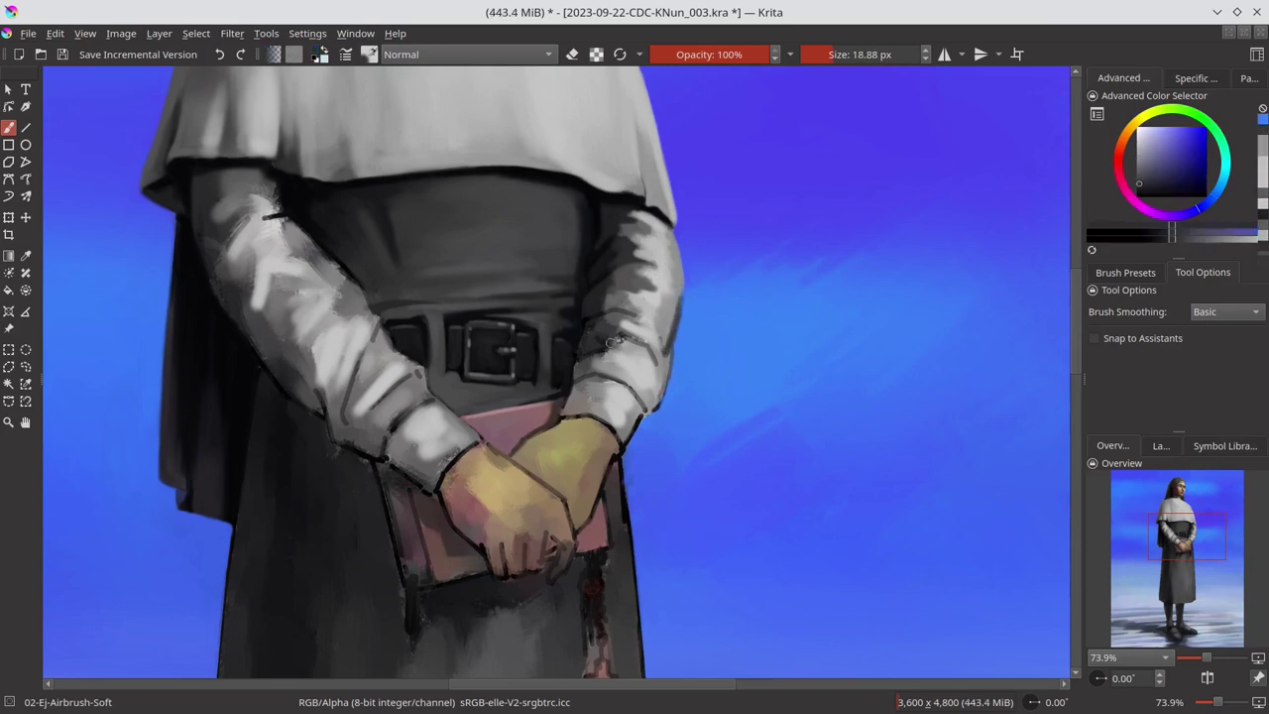
left_click_drag(619, 339, 647, 320)
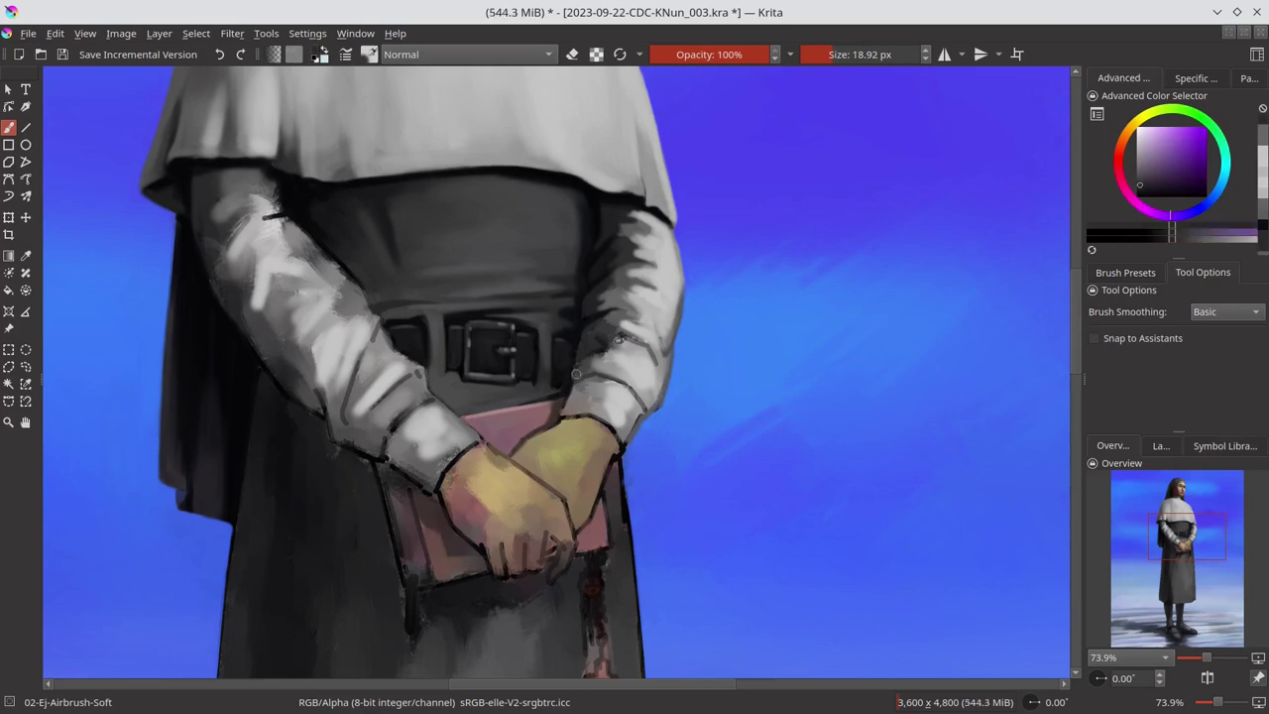
left_click(612, 213, "ctrl")
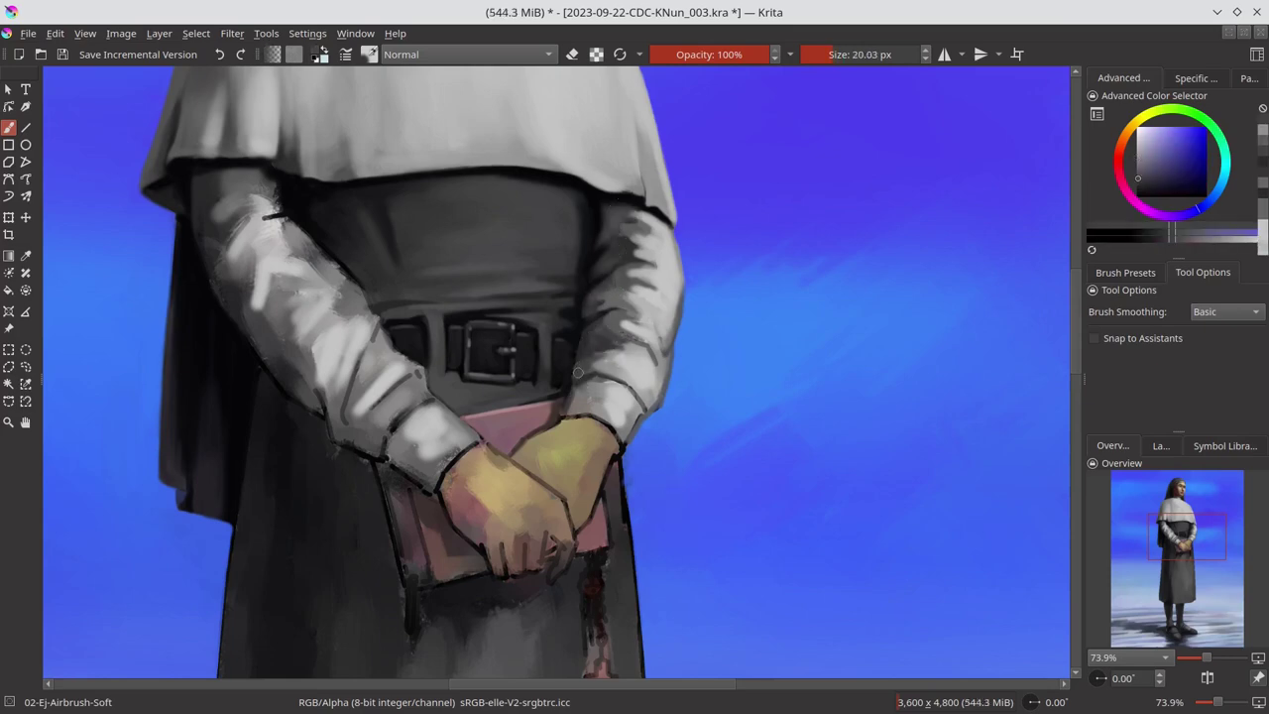
left_click(614, 332, "ctrl")
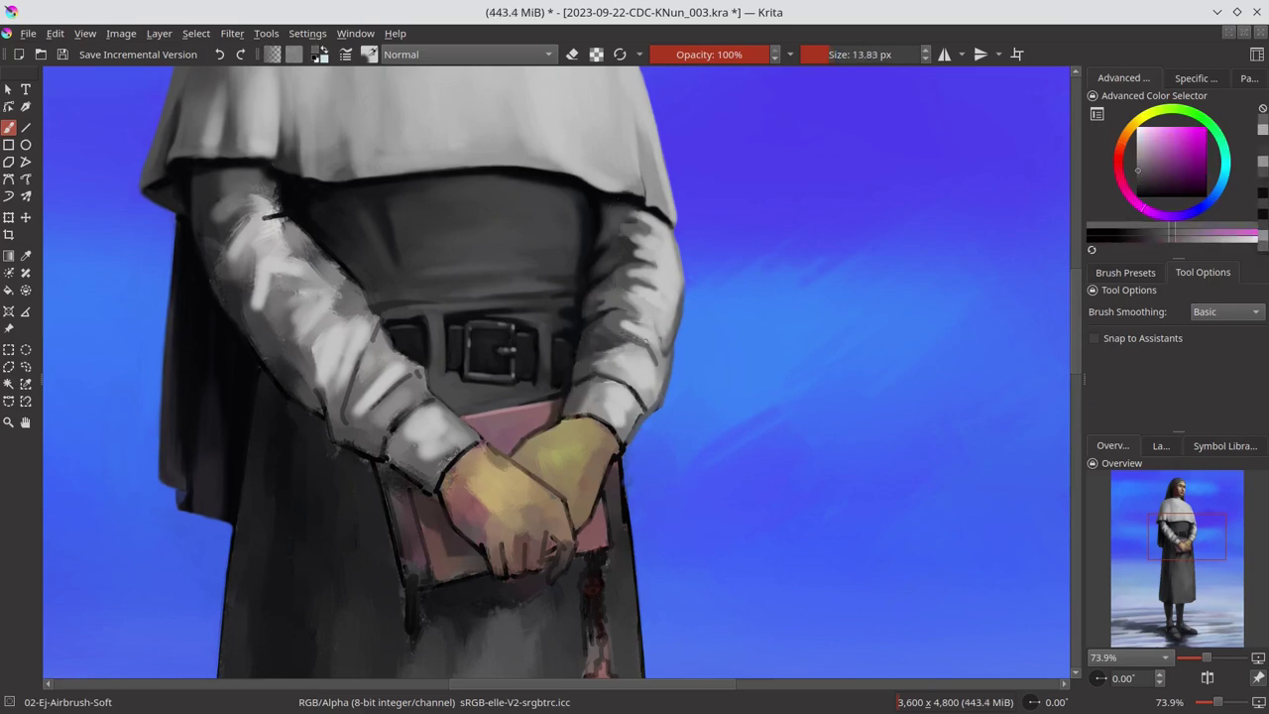
left_click(1144, 273)
key("slash")
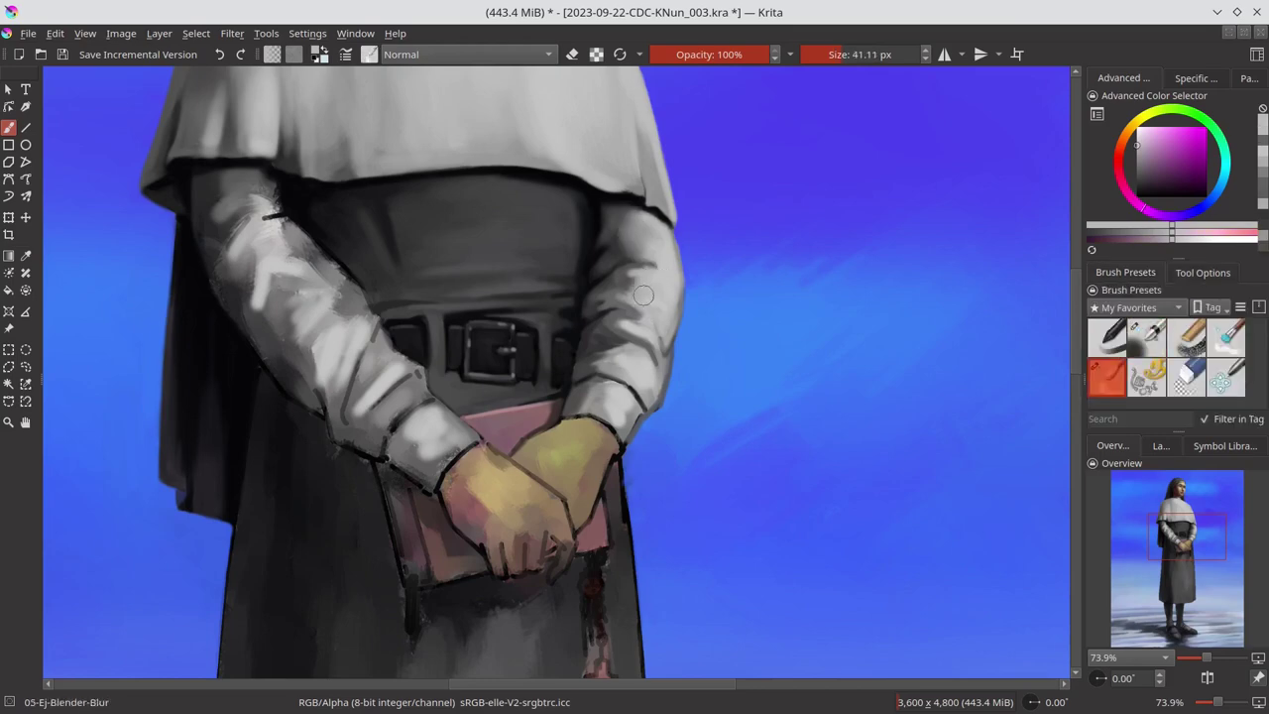
key("slash")
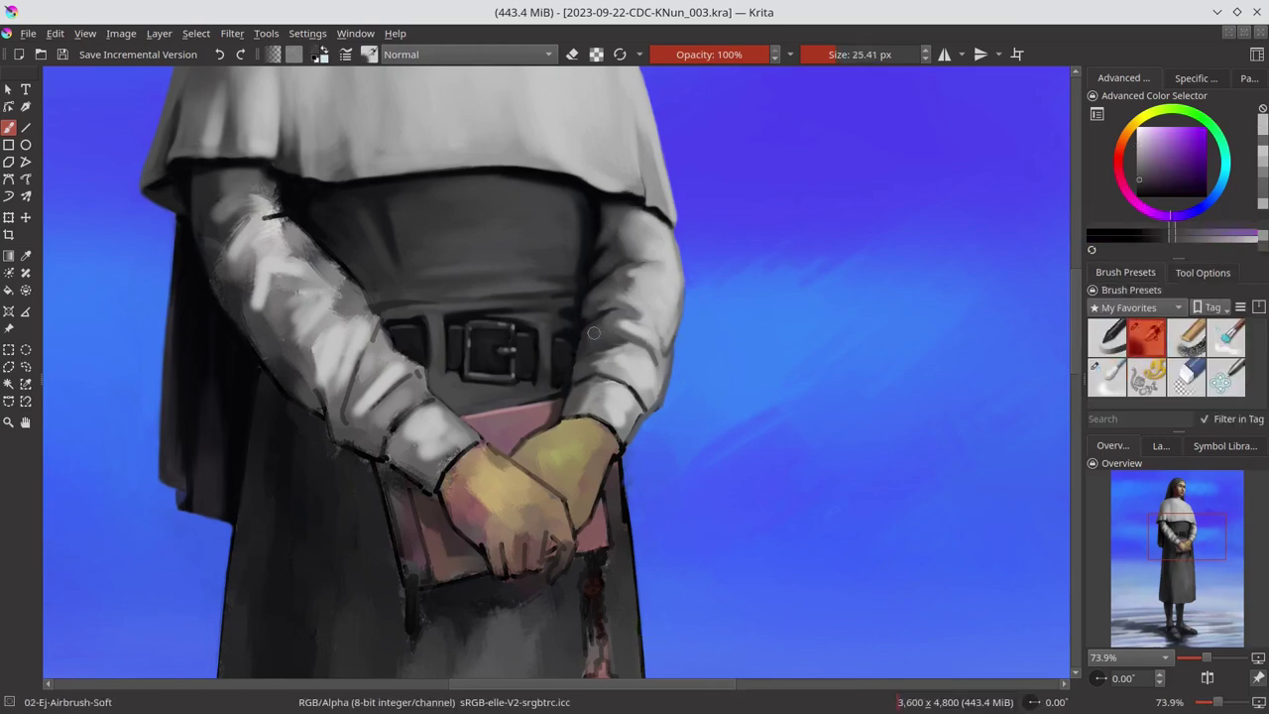
left_click(702, 334, "ctrl")
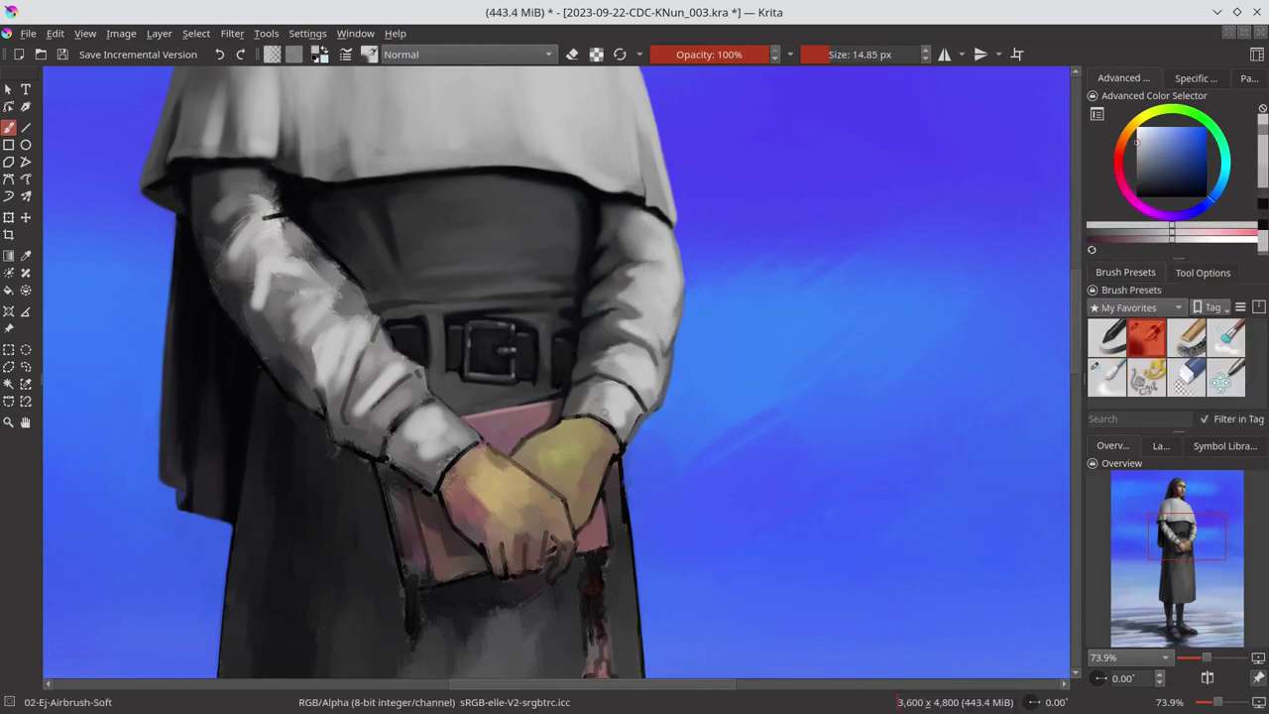
left_click(622, 359, "ctrl")
key("ctrl+z")
left_click(570, 389, "ctrl")
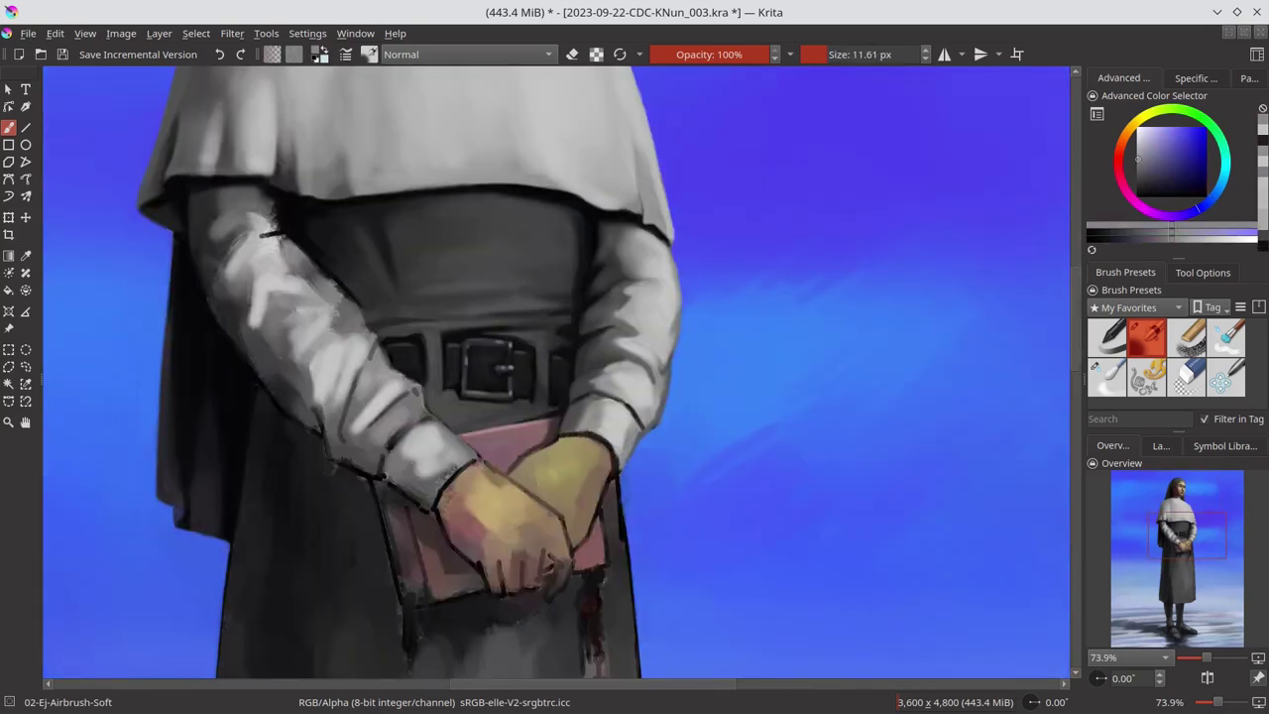
Step: Smooth the sleeves with Blender-Blur, fit the whole page in view, and save
key("bracketright")
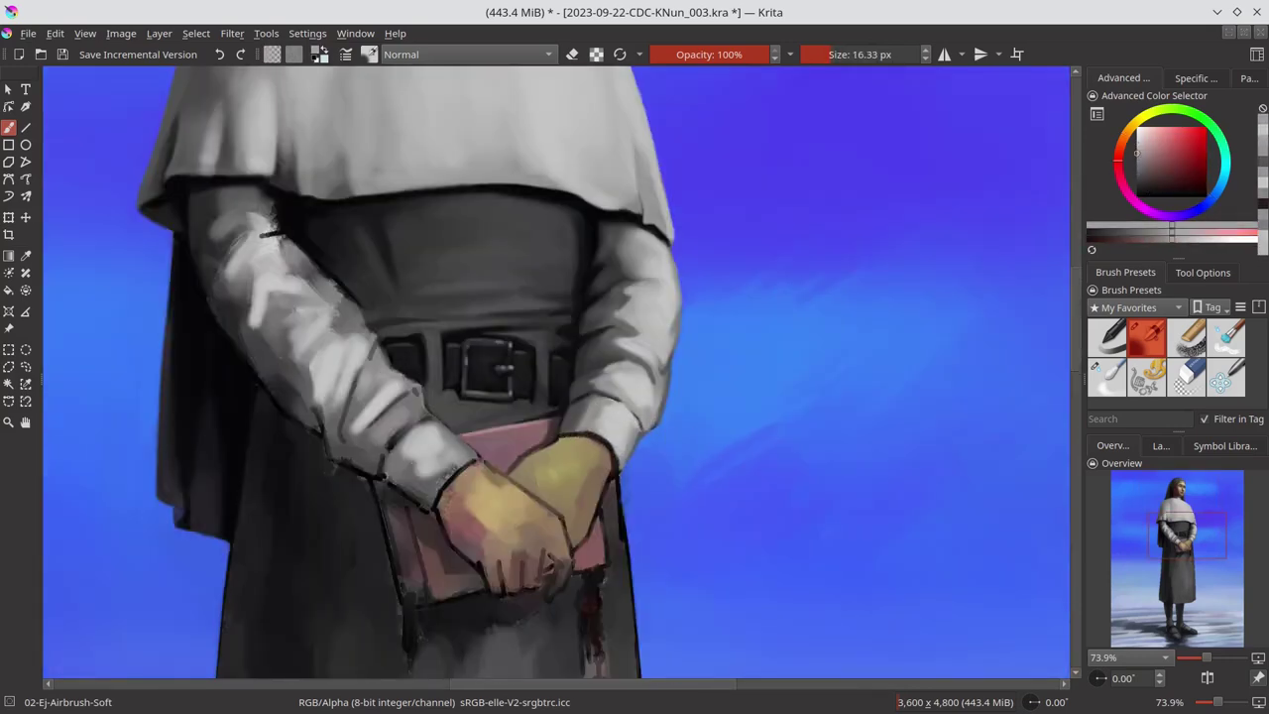
left_click_drag(269, 235, 433, 289)
key("slash")
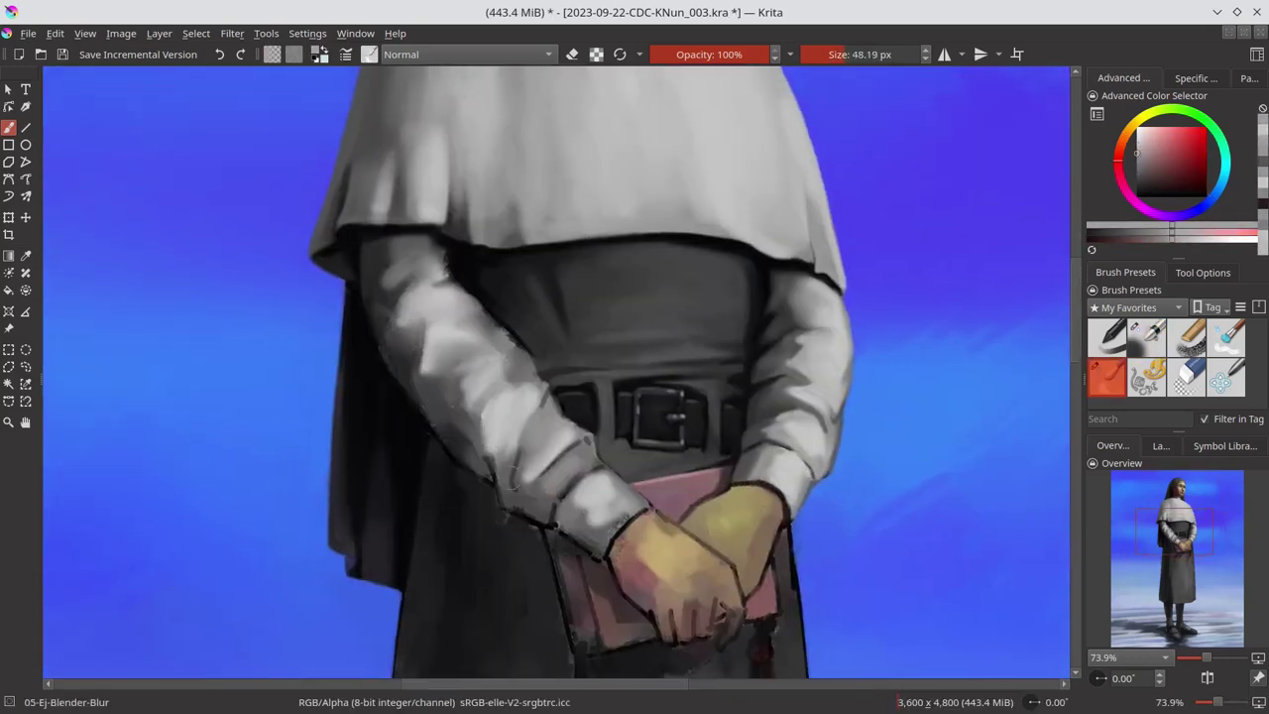
key("slash")
key("2")
key("ctrl+s")
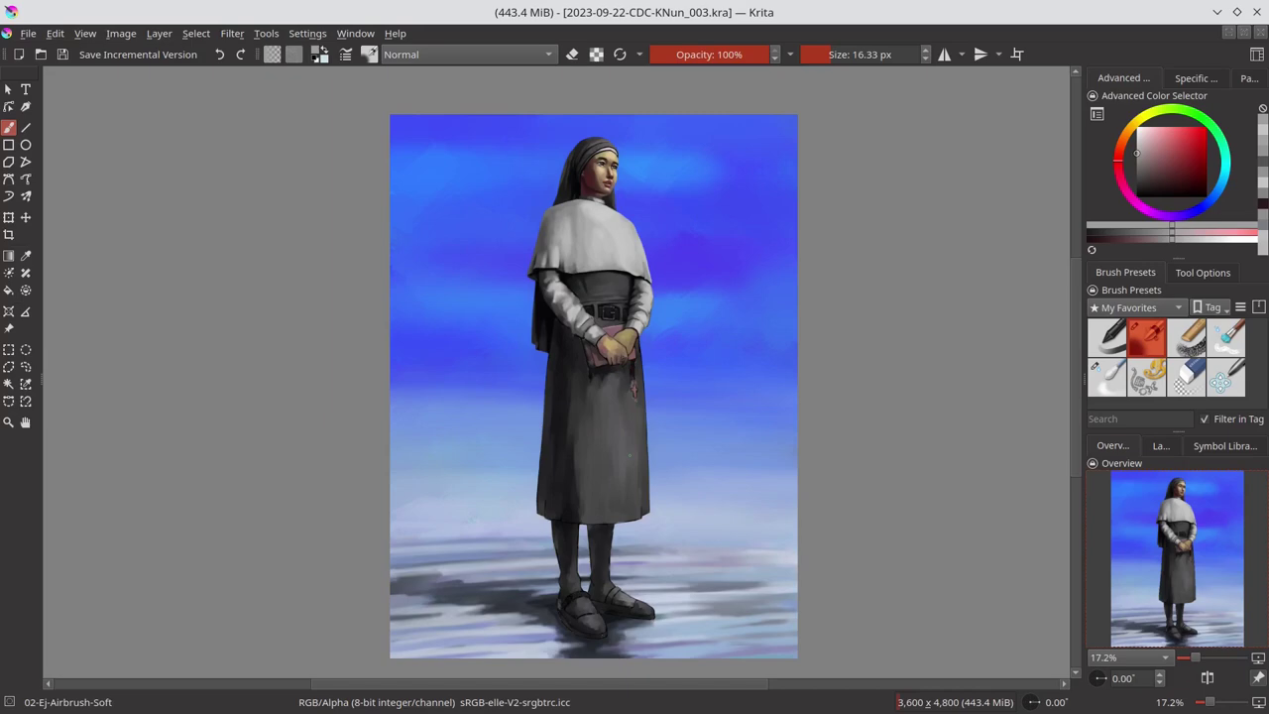
Step: Shade the sleeve with sampled light and dark greys around the clasped hands
scroll(536, 327, "up", 8)
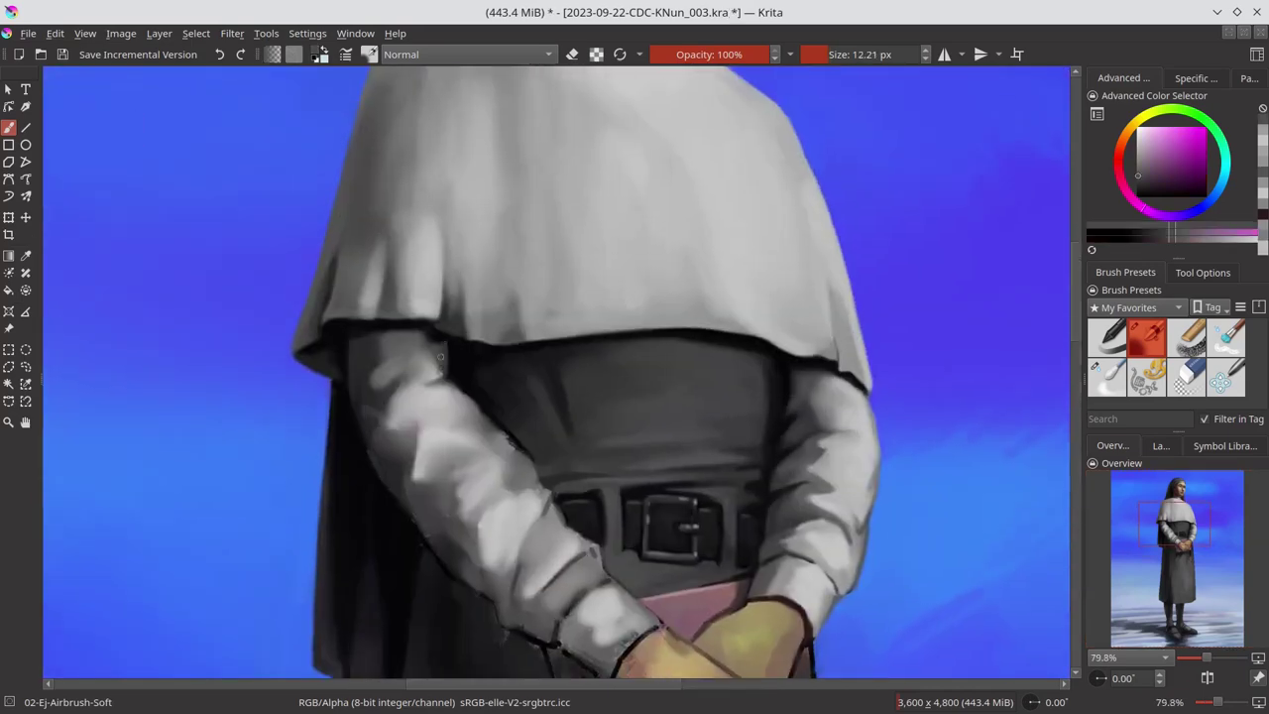
left_click(394, 386, "ctrl")
scroll(367, 414, "down", 1)
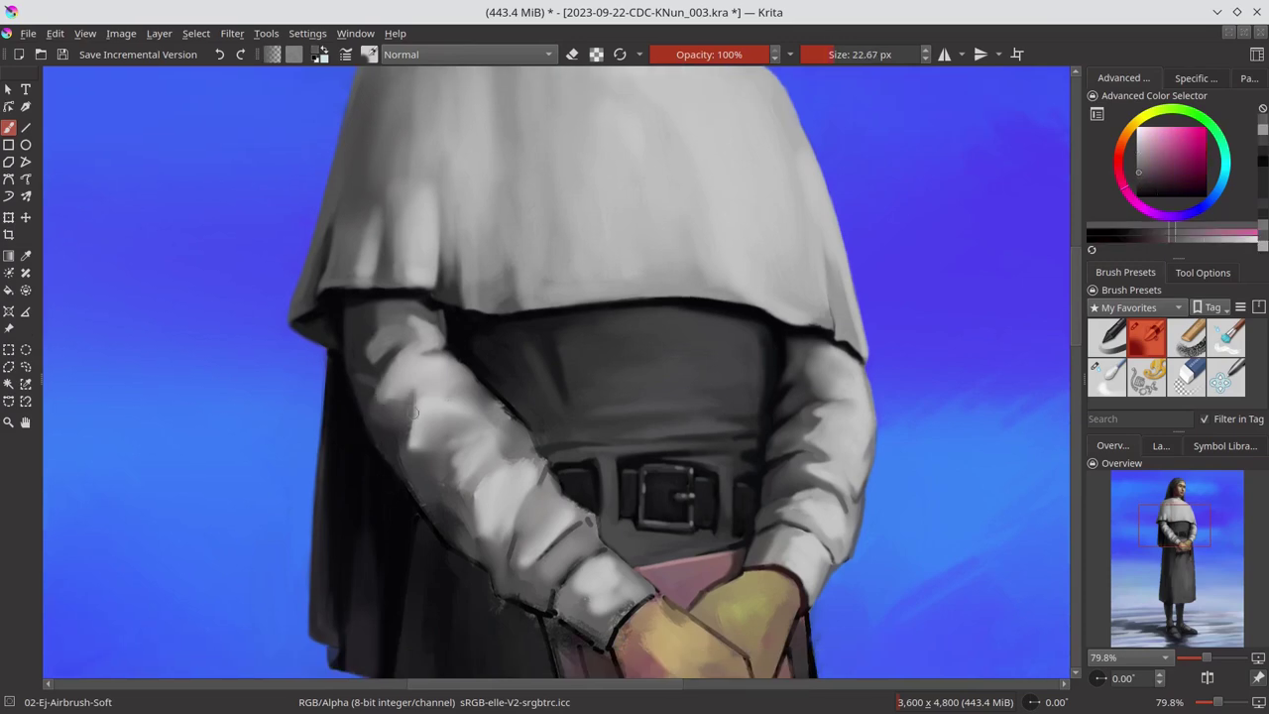
left_click(433, 344, "ctrl")
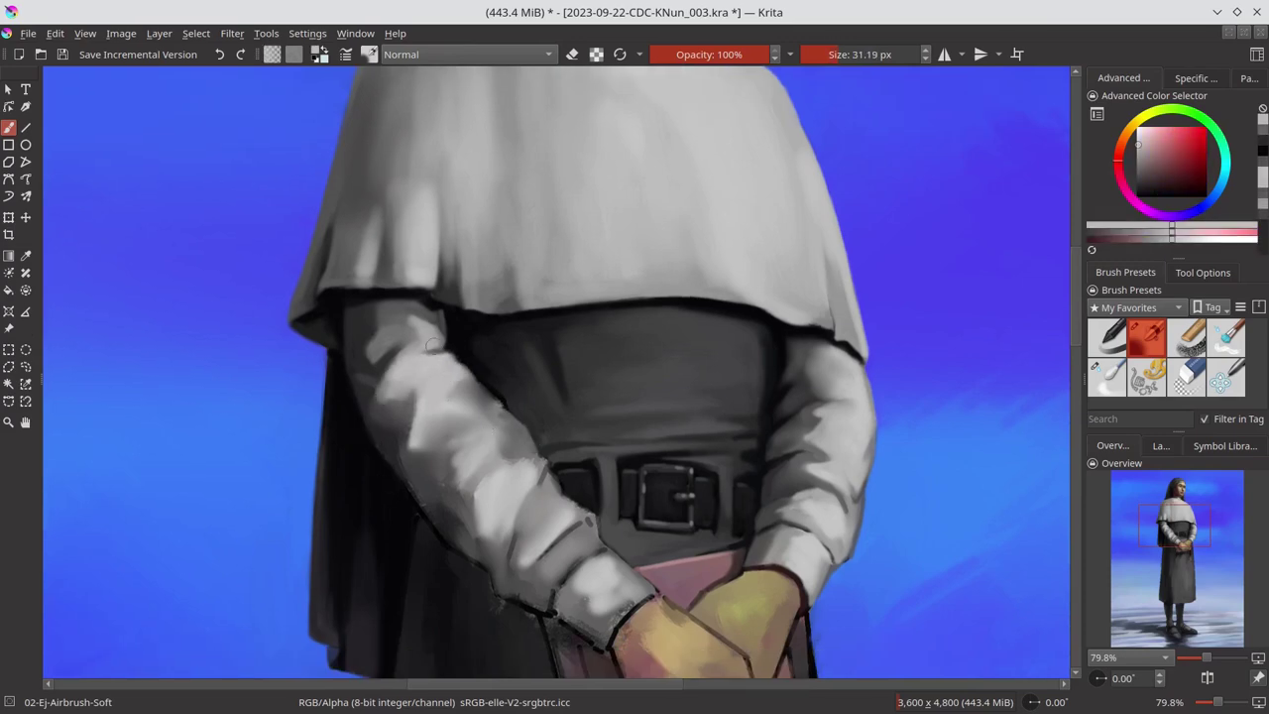
left_click(387, 461, "ctrl")
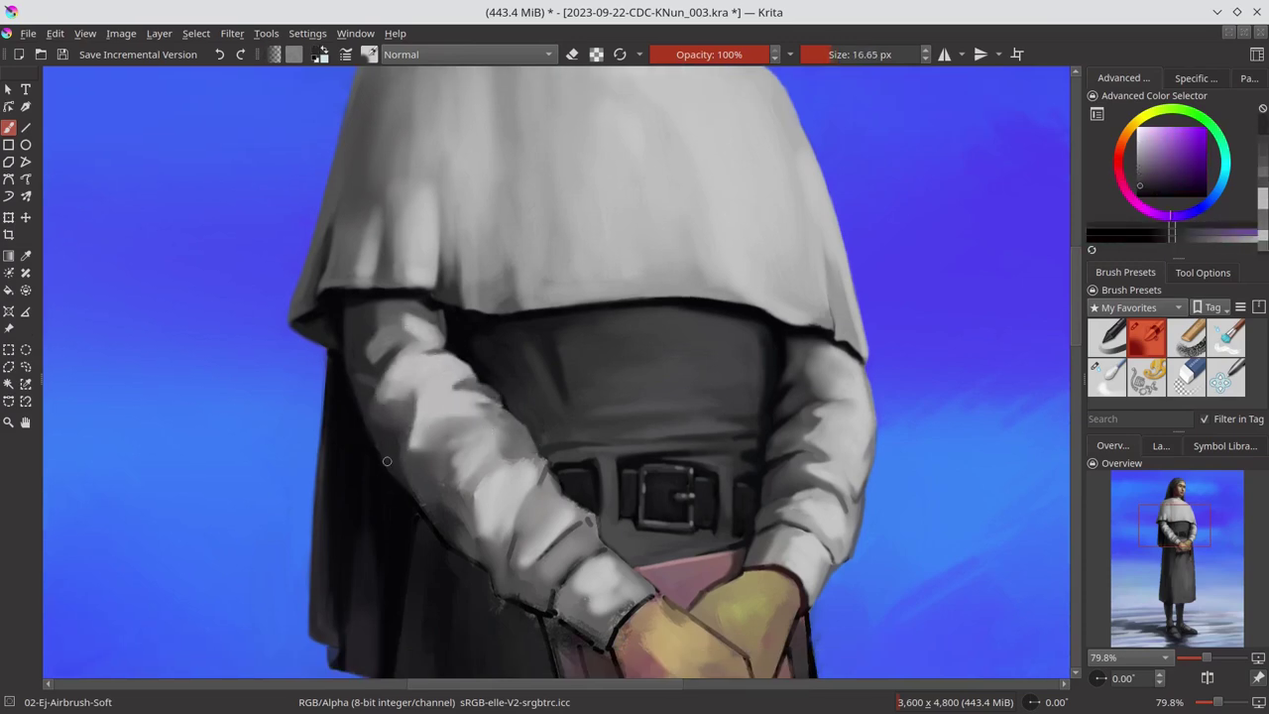
left_click_drag(387, 461, 334, 357)
left_click(406, 393, "ctrl")
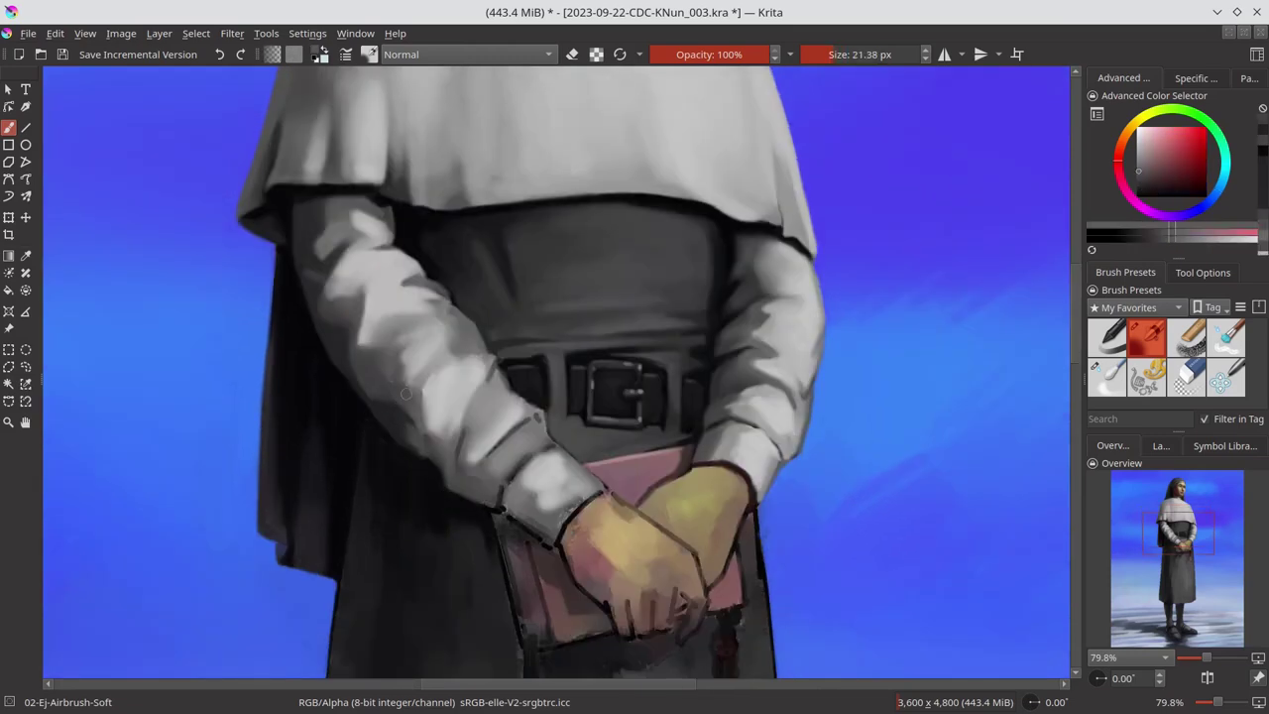
Step: Outline the left cuff with dark purple-grey and near-black red tones, then save
left_click(508, 548, "ctrl")
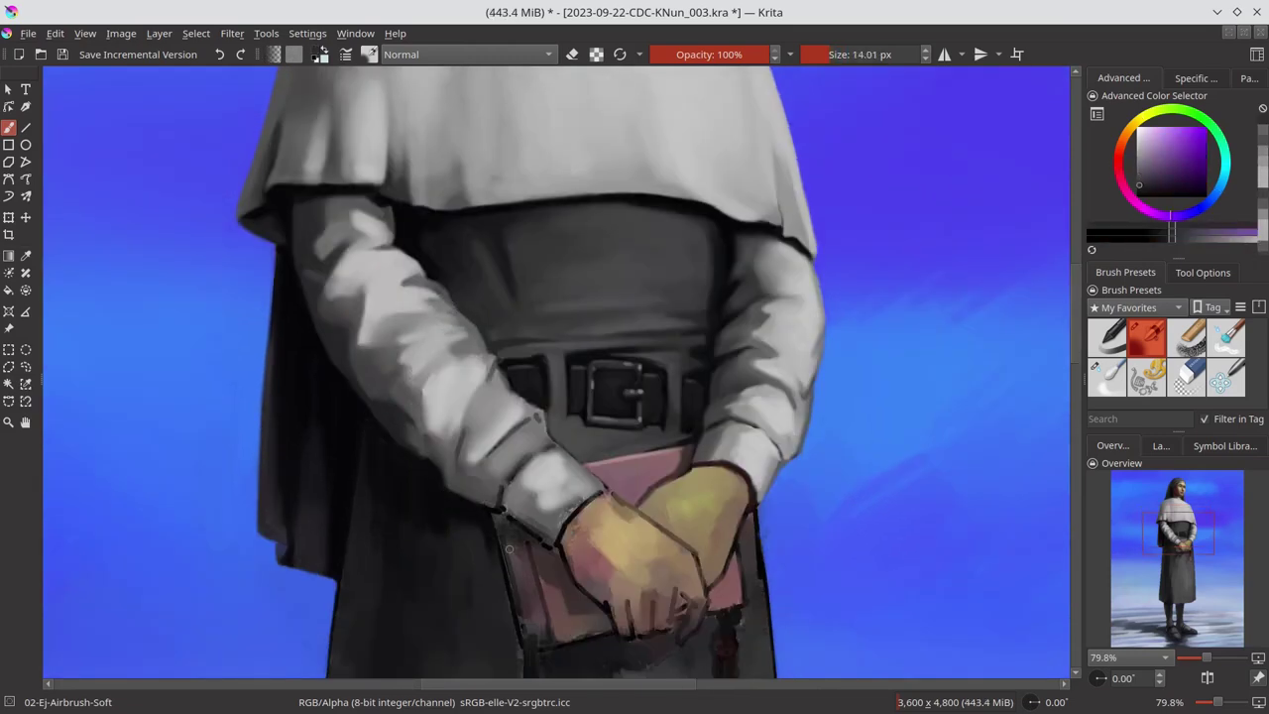
left_click(426, 381, "ctrl")
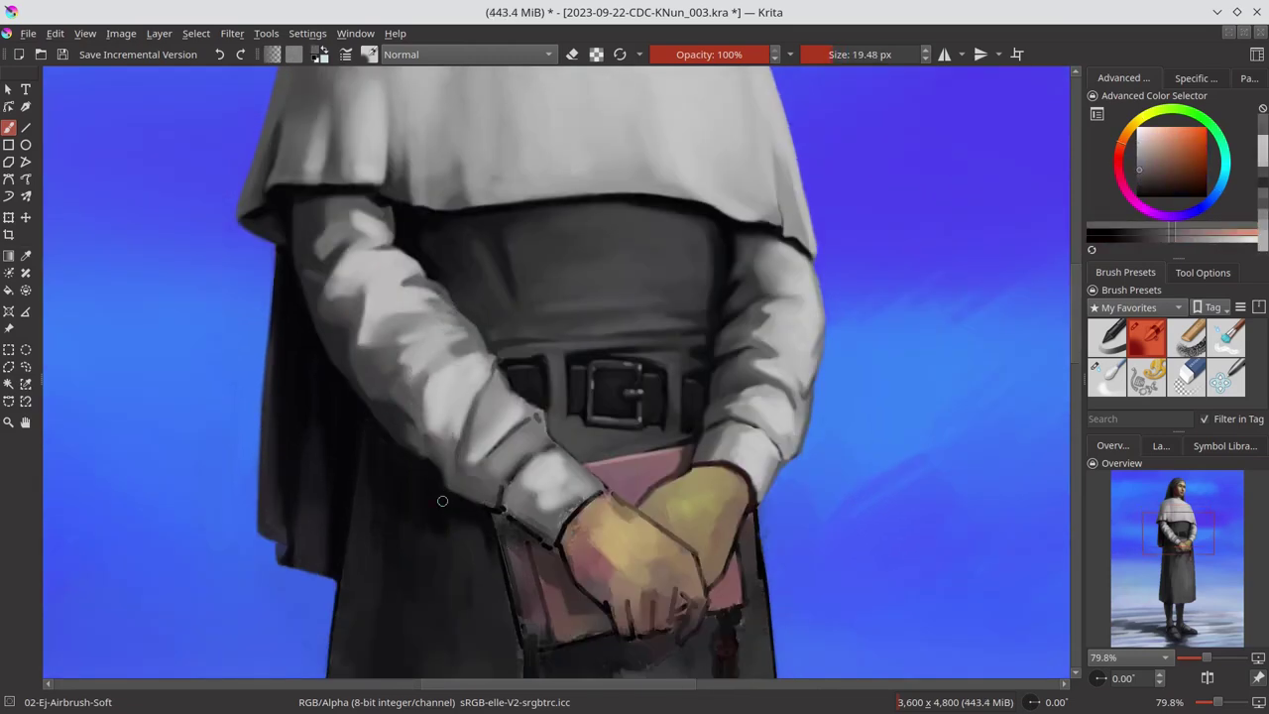
left_click(500, 422, "ctrl")
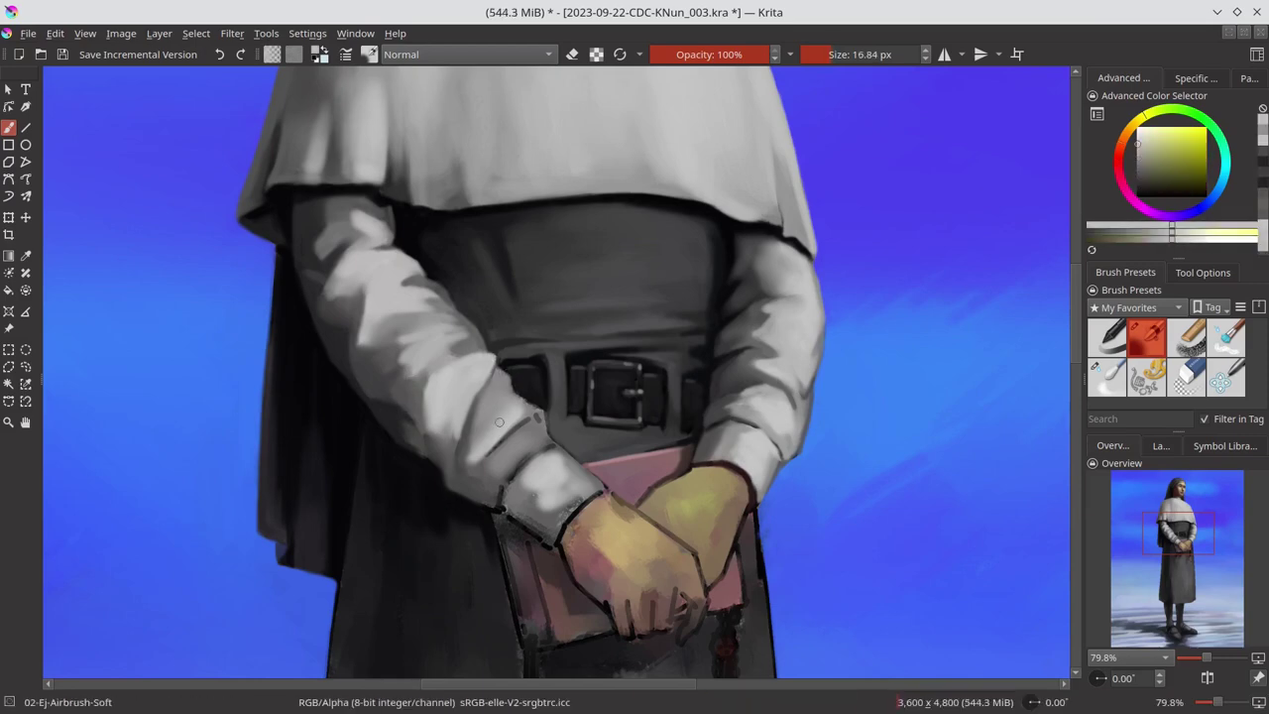
left_click(533, 468, "ctrl")
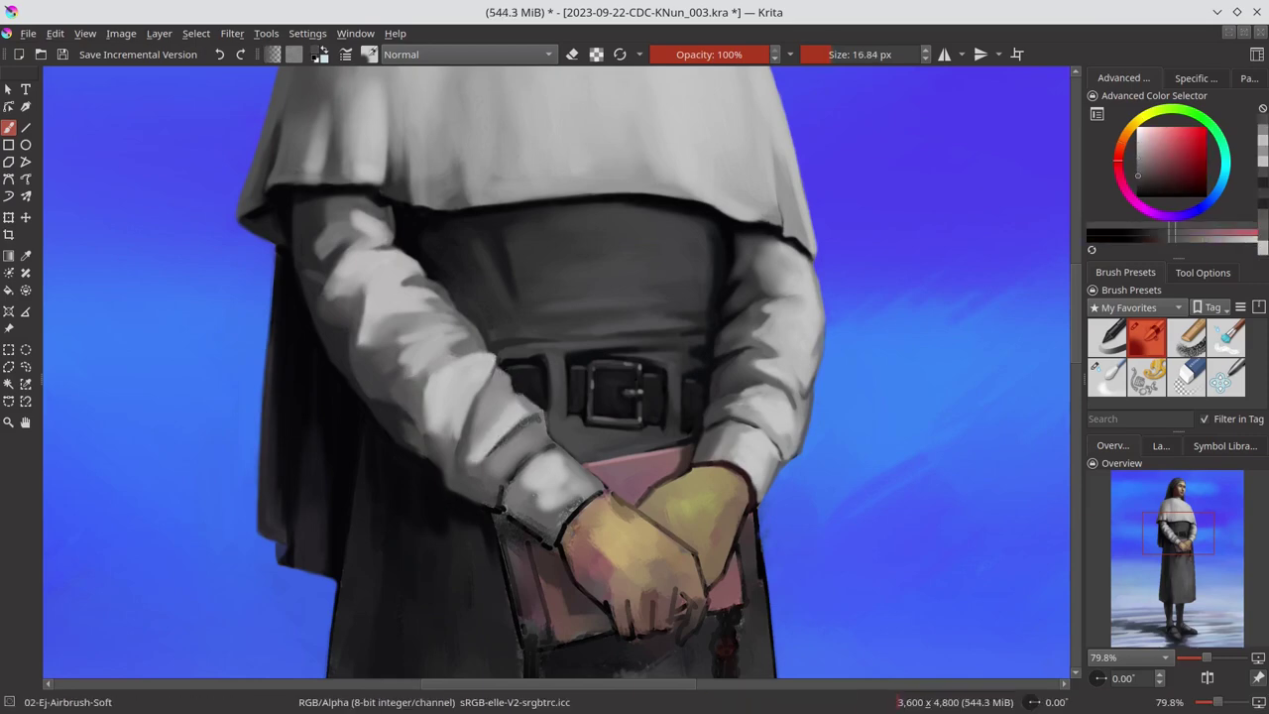
left_click(555, 533, "ctrl")
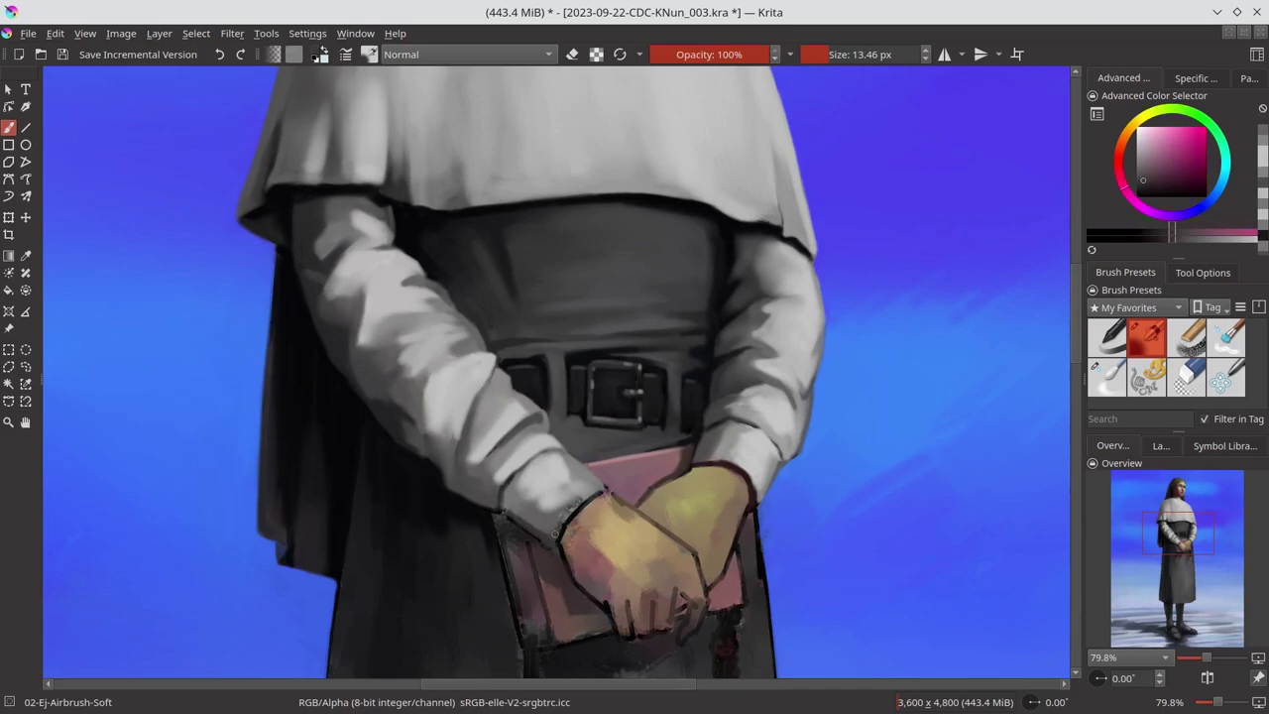
left_click(569, 452, "ctrl")
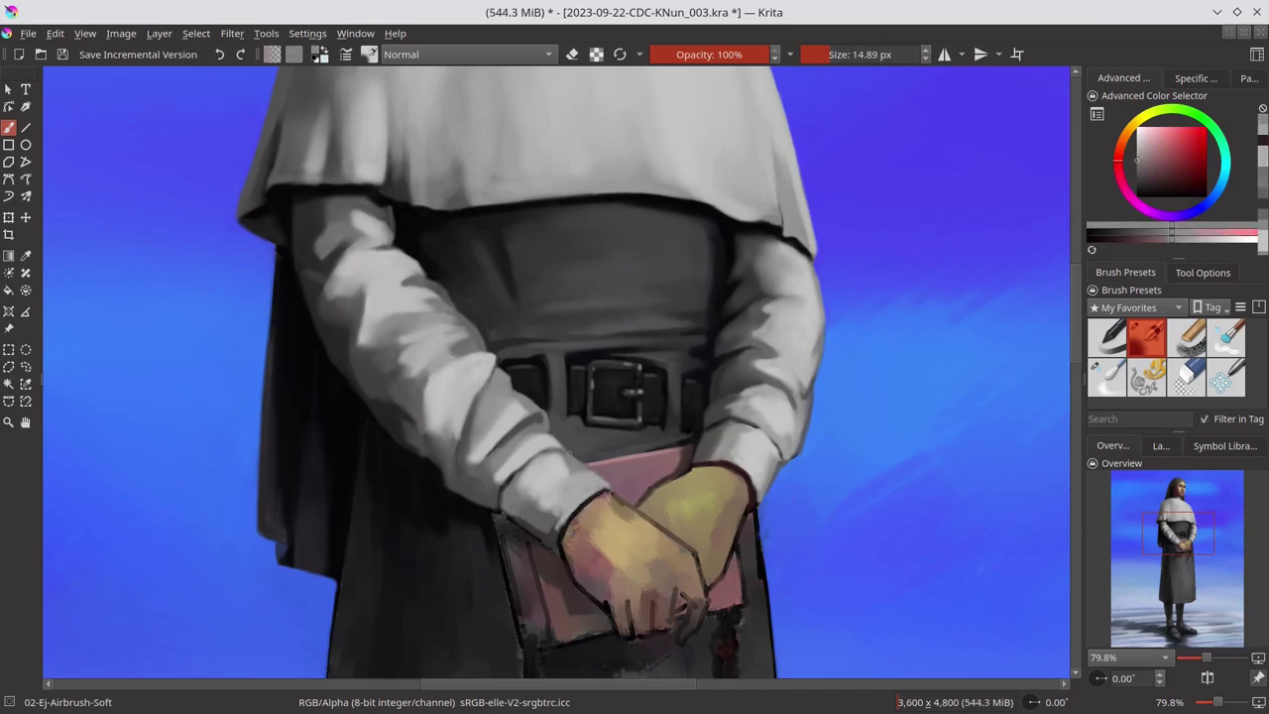
key("ctrl+s")
scroll(719, 471, "down", 6)
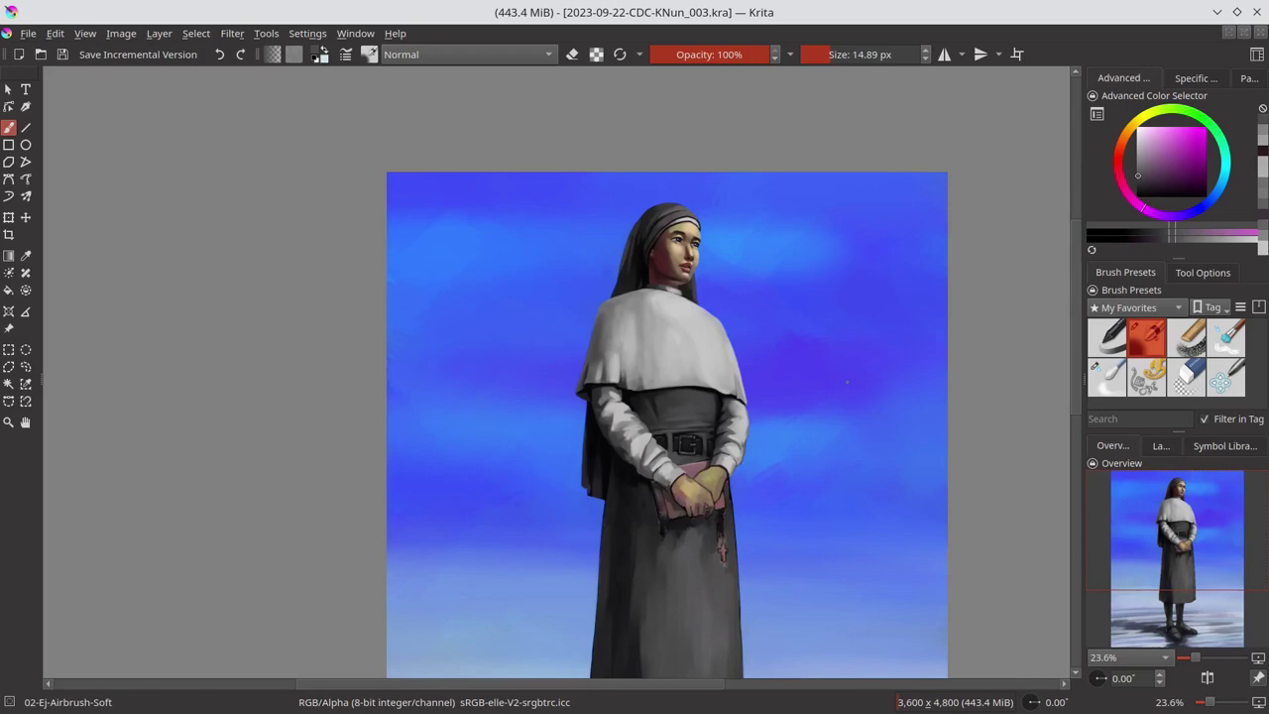
Step: Clear the selection around the mouth and return to the airbrush on the full painting
scroll(712, 218, "up", 6)
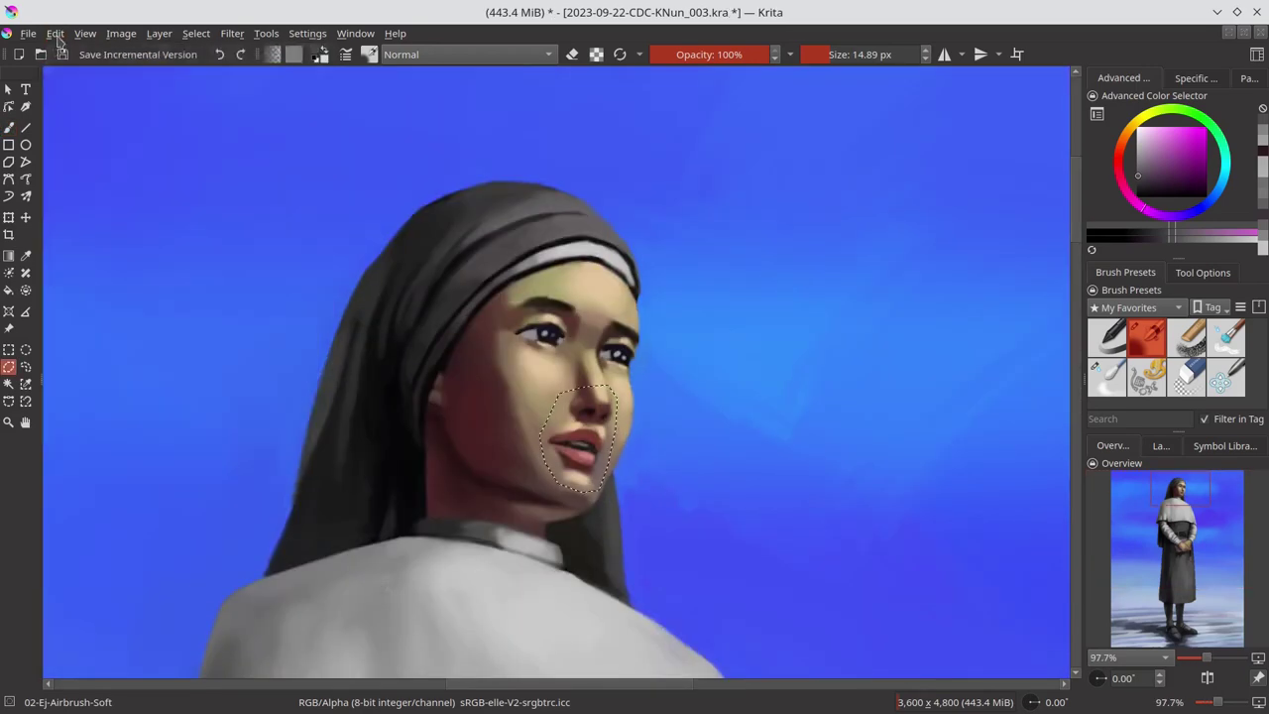
key("t")
left_click(8, 349)
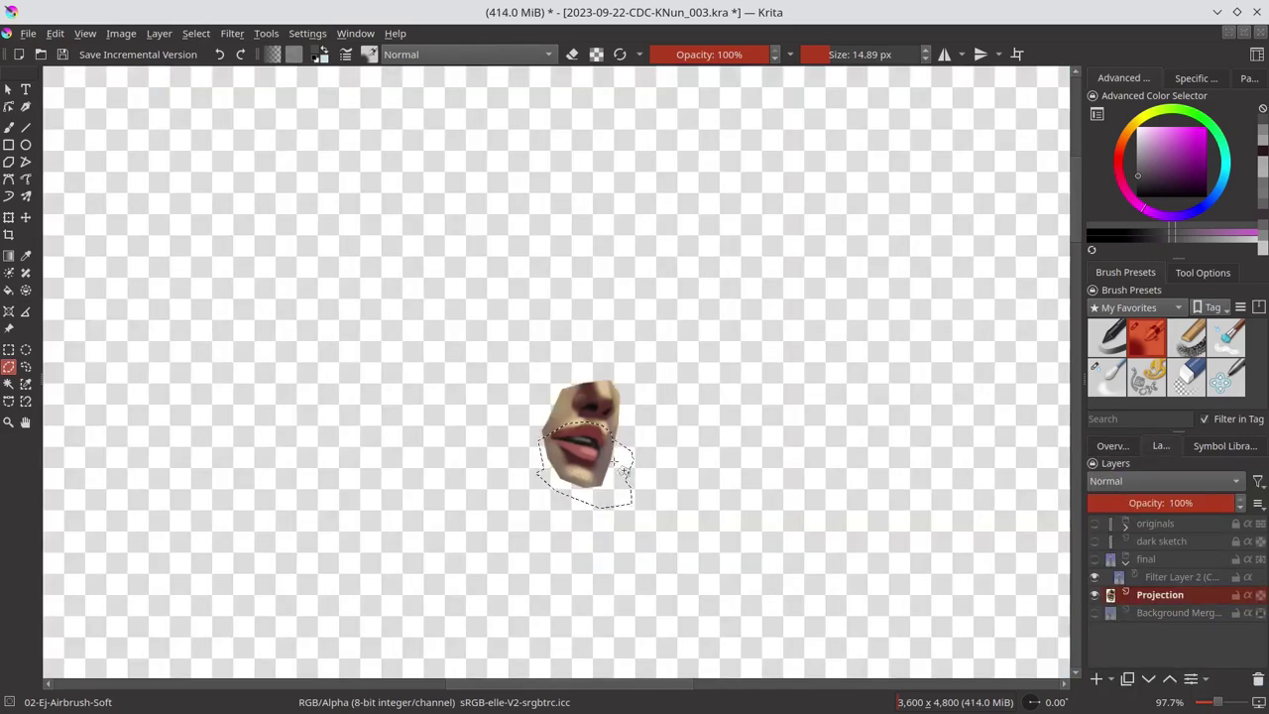
key("t")
key("b")
key("ctrl+shift+a")
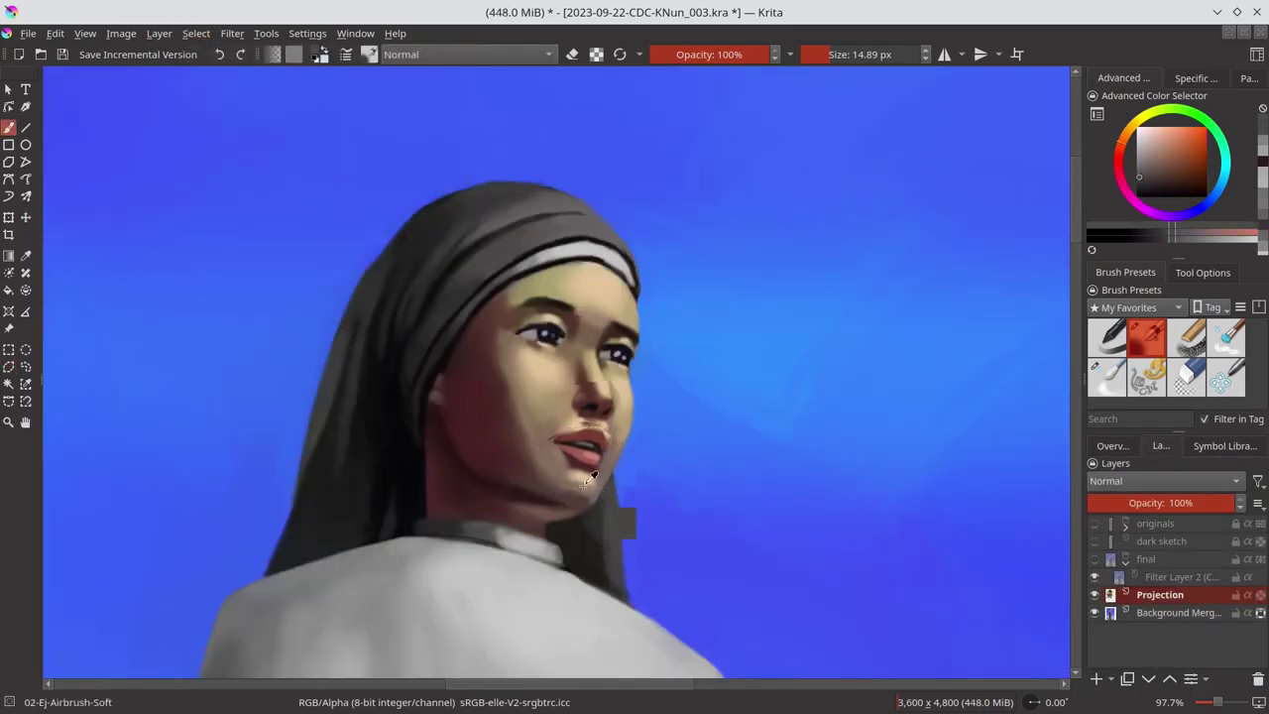
Step: Touch up the face with sampled cheek skin tones and dark lip red
left_click(618, 386, "ctrl")
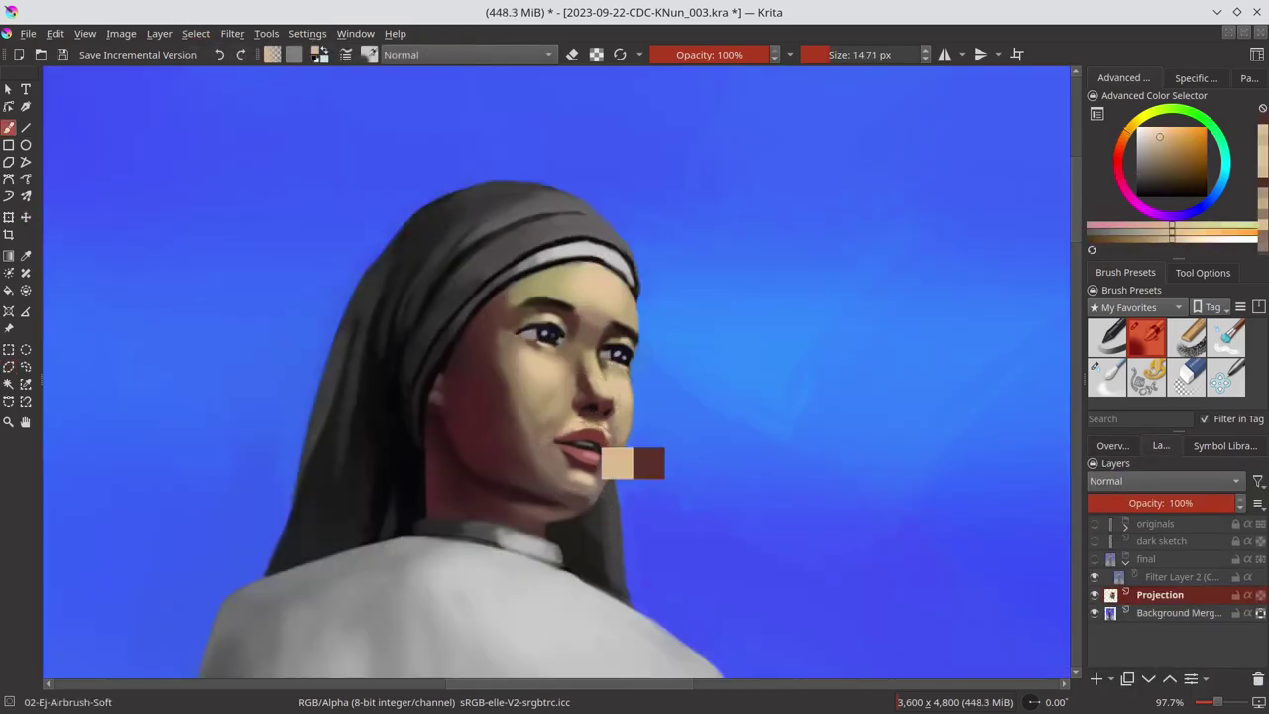
left_click(598, 388, "ctrl")
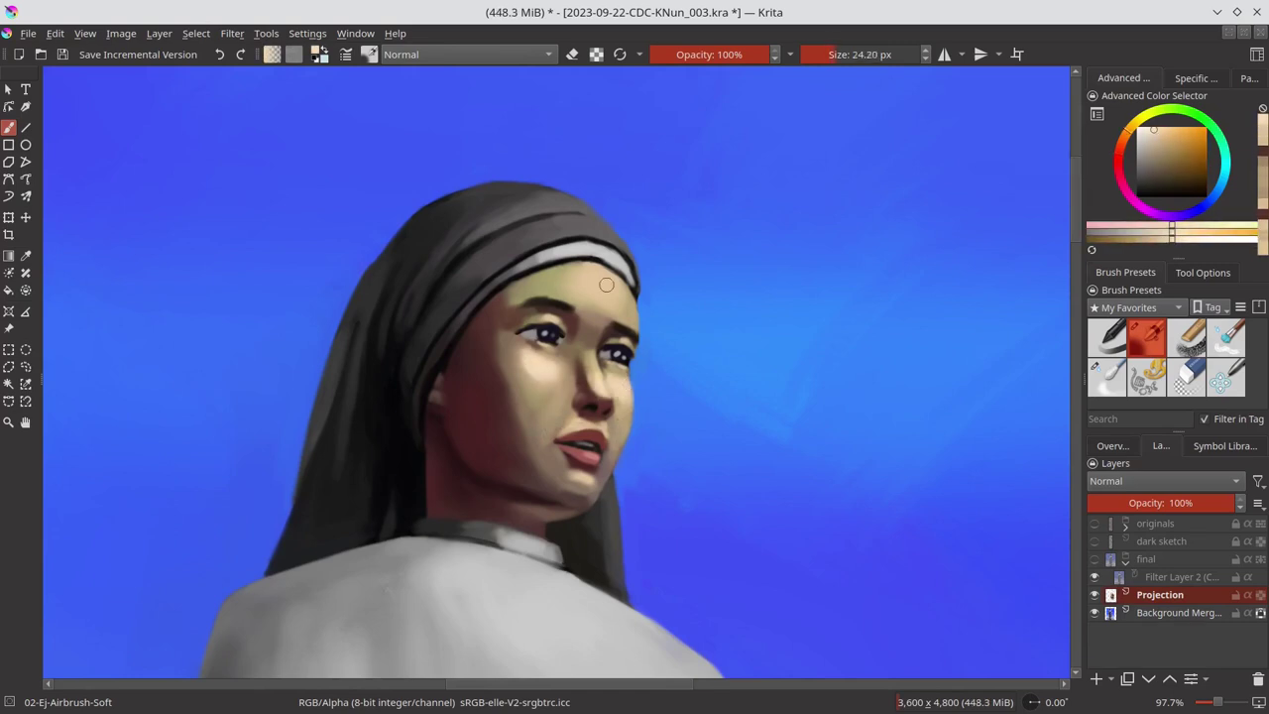
left_click(582, 400, "ctrl")
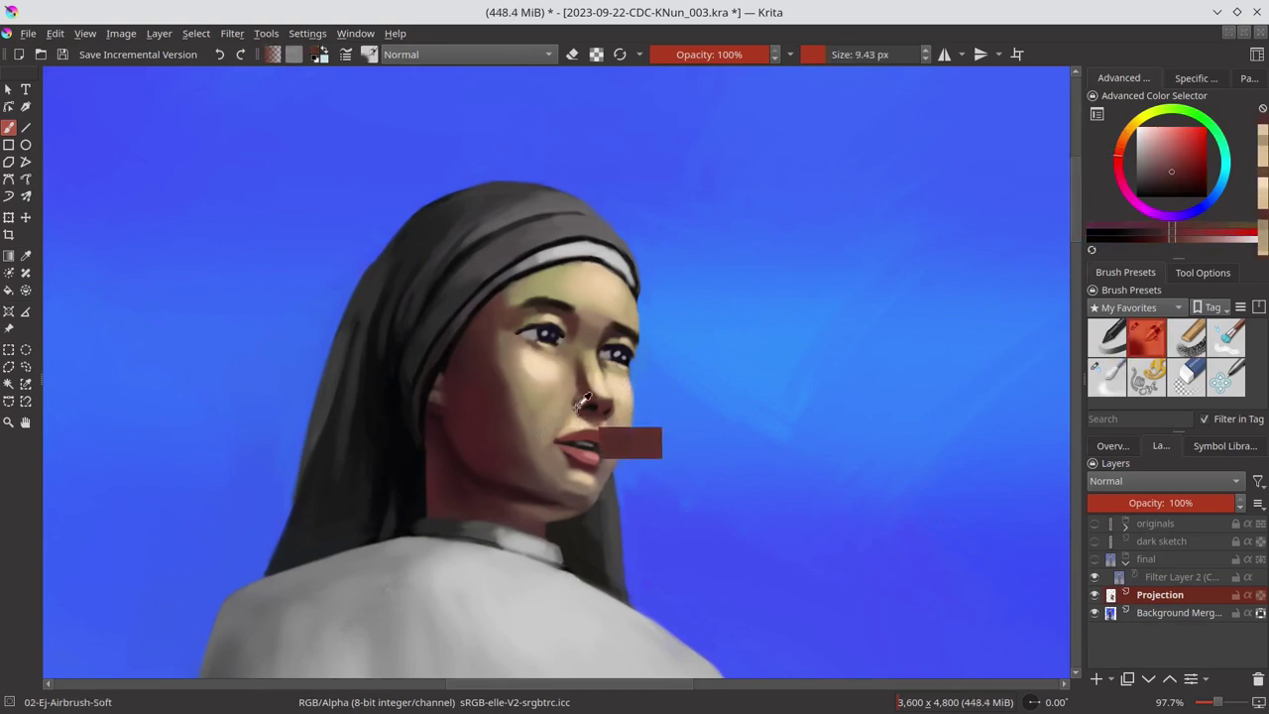
left_click(541, 376, "ctrl")
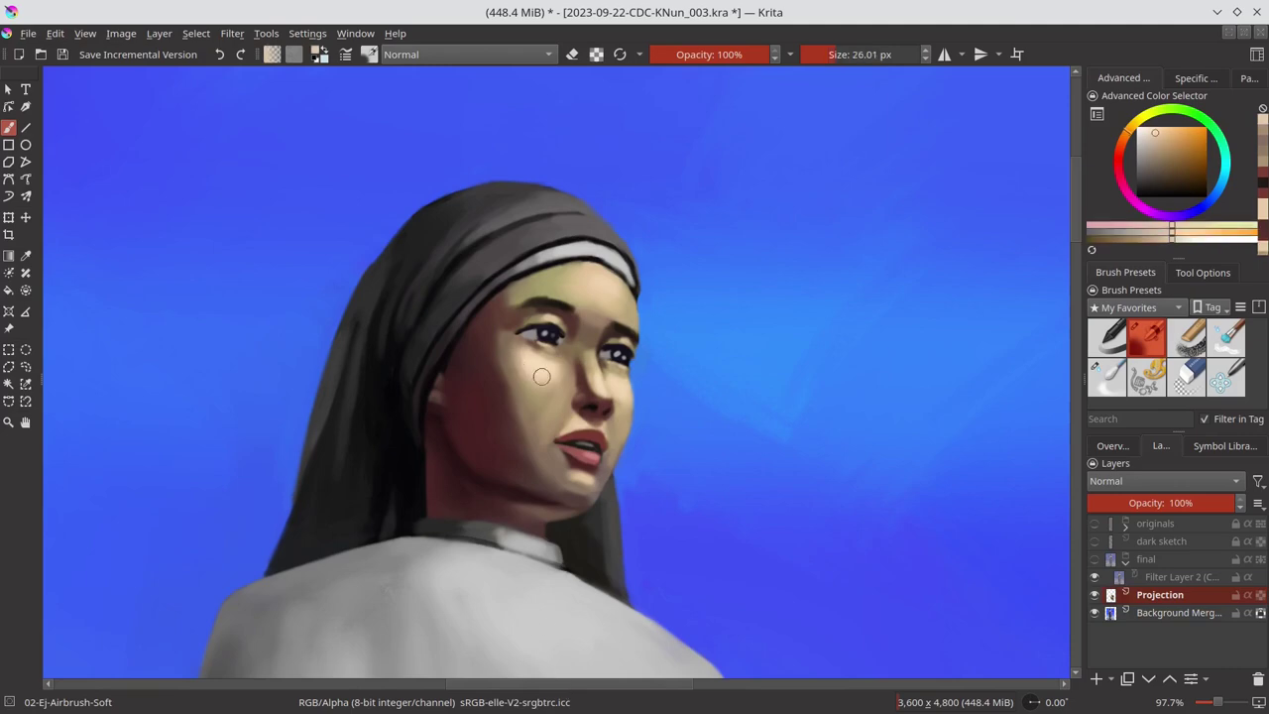
left_click(541, 377, "ctrl")
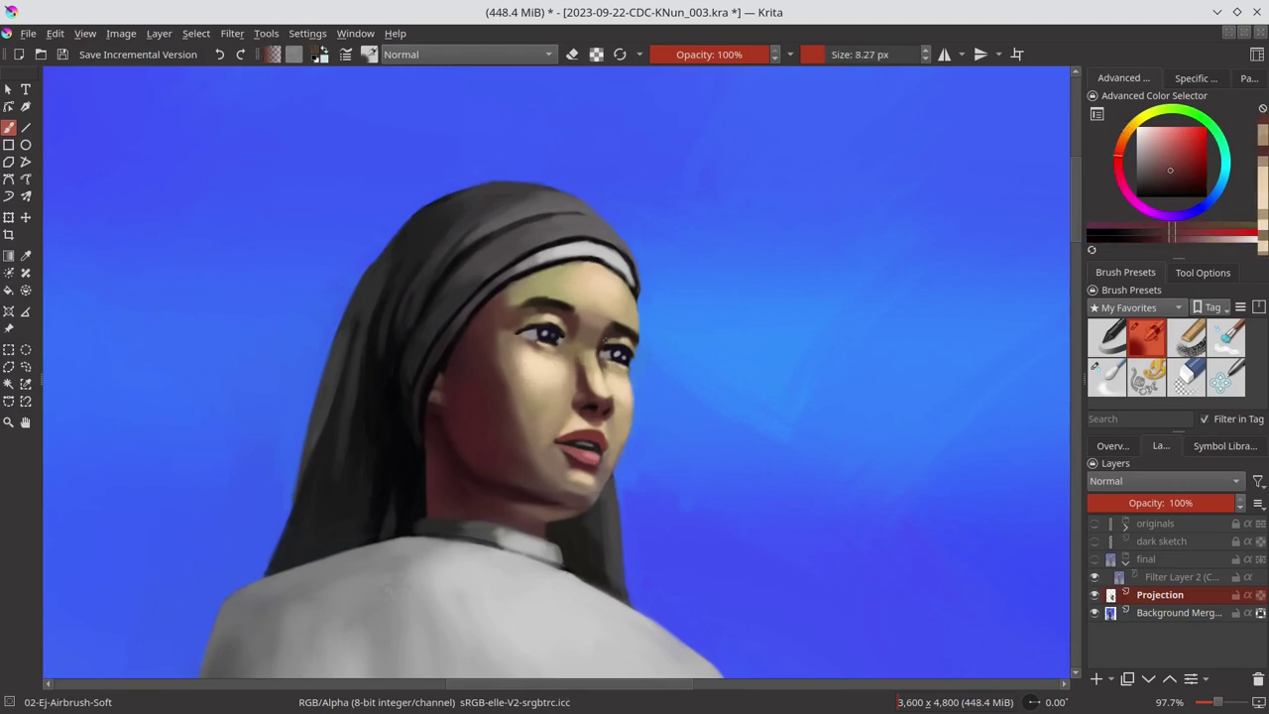
Step: Lasso the mouth and chin, mirror the view, and paste the area onto a new layer
left_click_drag(622, 446, 607, 464)
key("m")
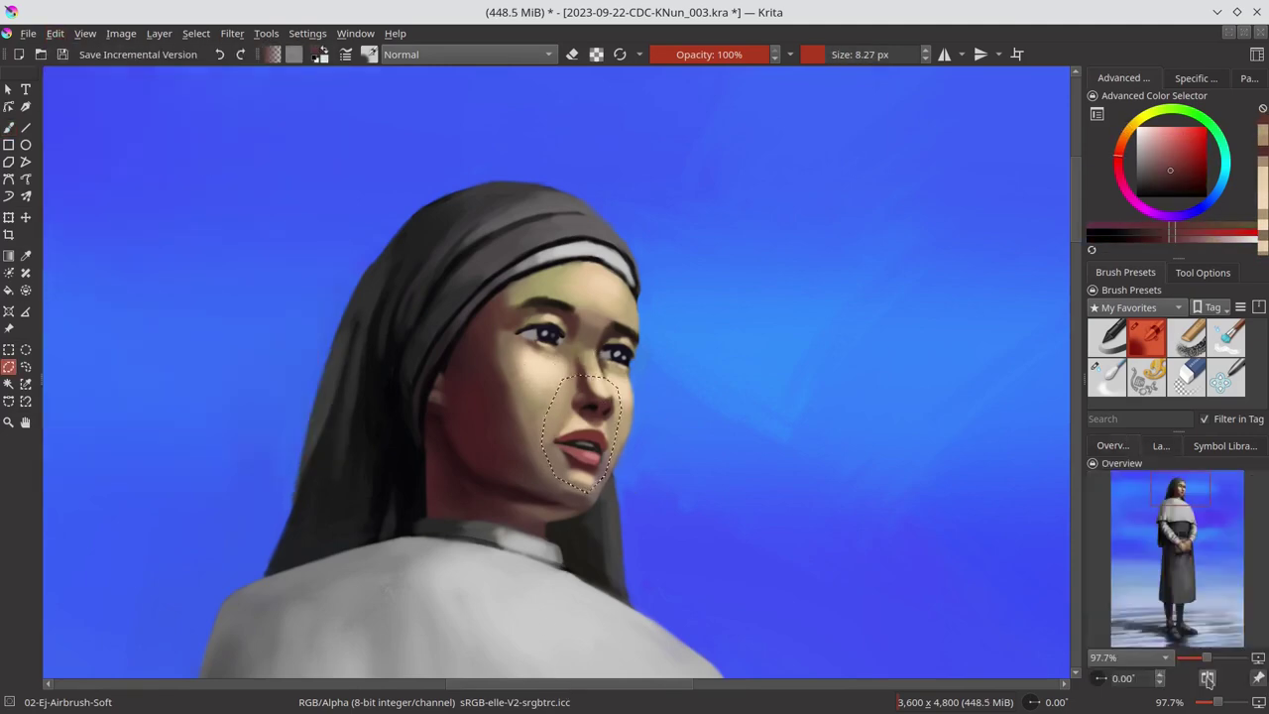
left_click(195, 33)
left_click(77, 212)
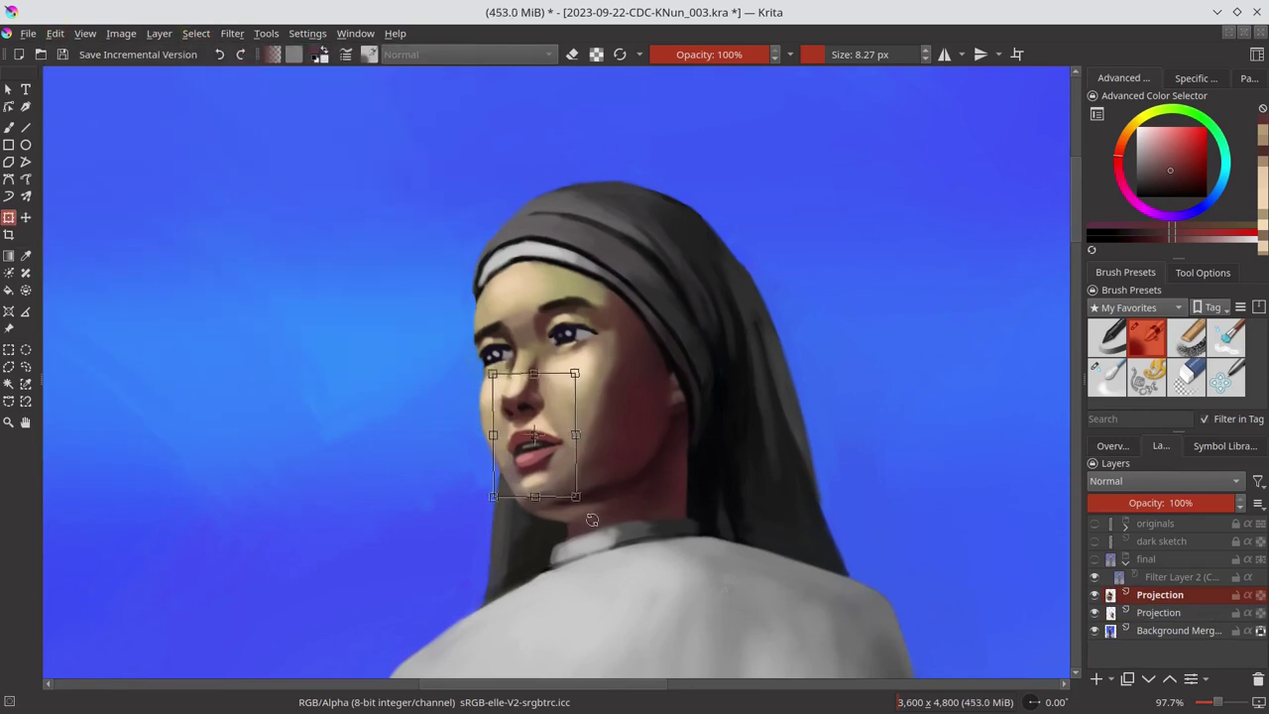
Step: Commit the pasted mouth area's placement and switch to the soft airbrush, sampling face skin tones
key("Return")
key("b")
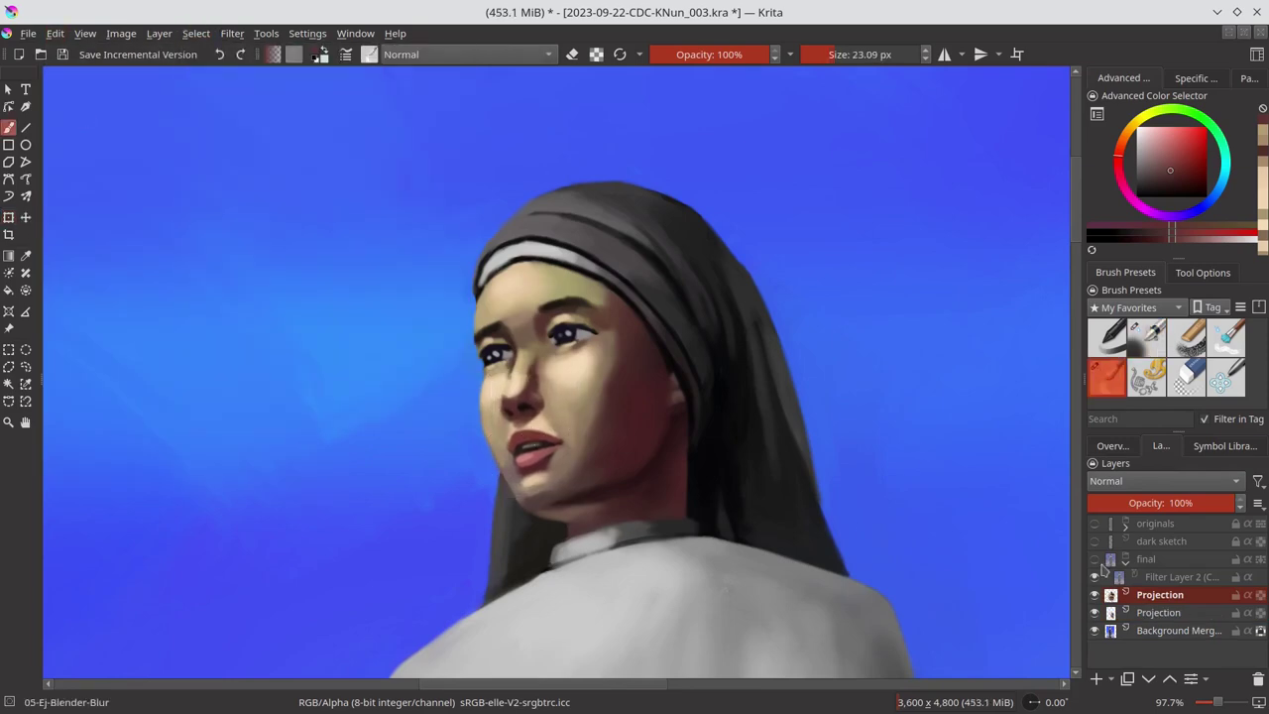
left_click(1146, 337)
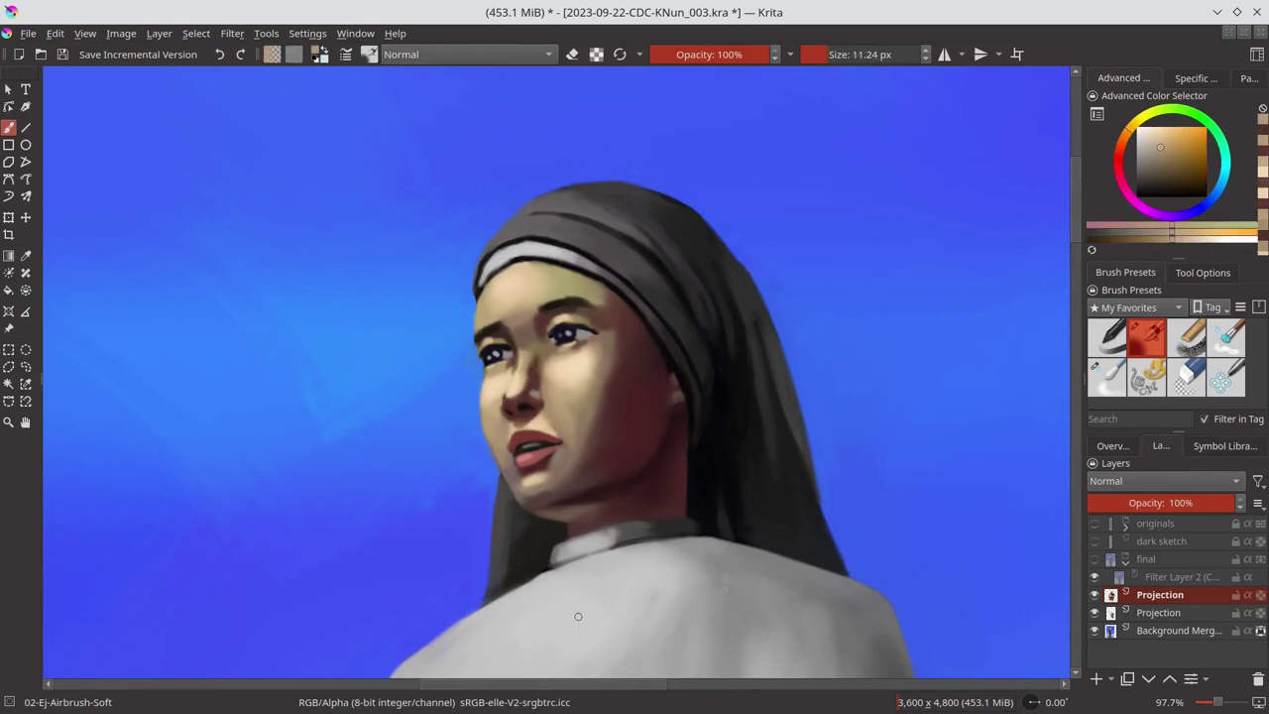
left_click(620, 434, "ctrl")
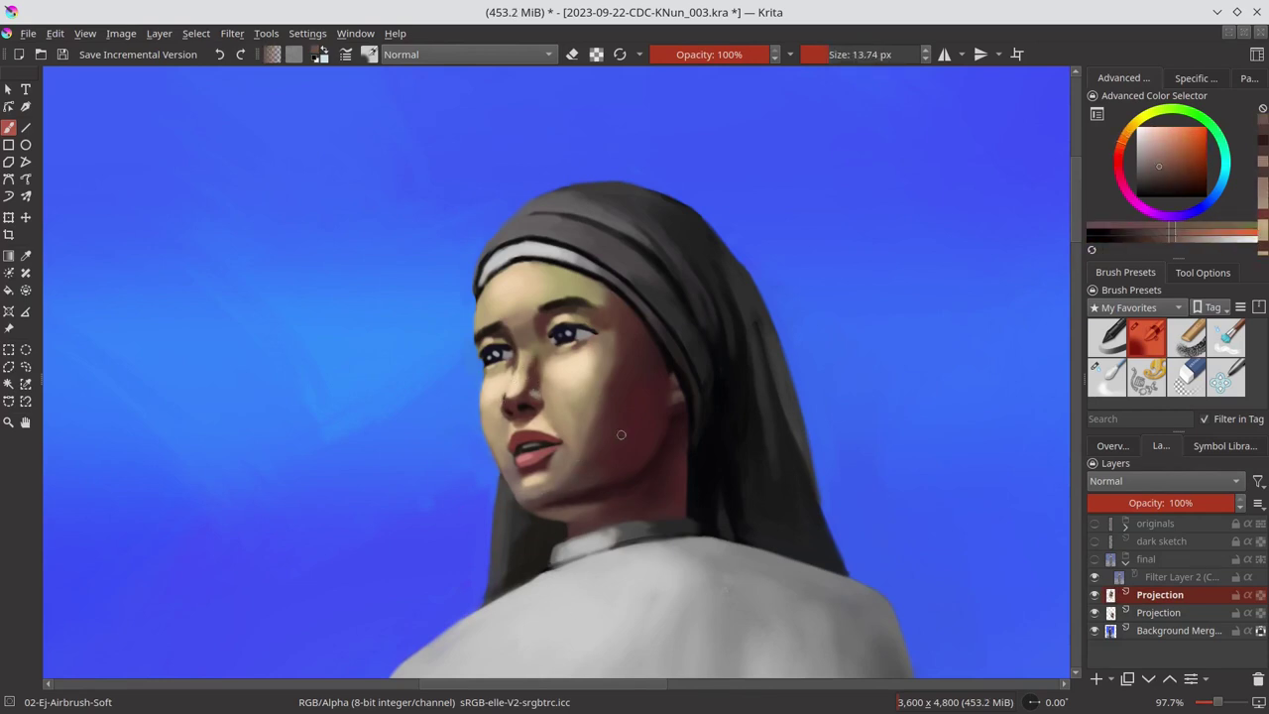
left_click(507, 393, "ctrl")
left_click(508, 396, "ctrl")
Step: Paint thin dark strokes beside the nose and cheek with a slightly larger airbrush
key("bracketright")
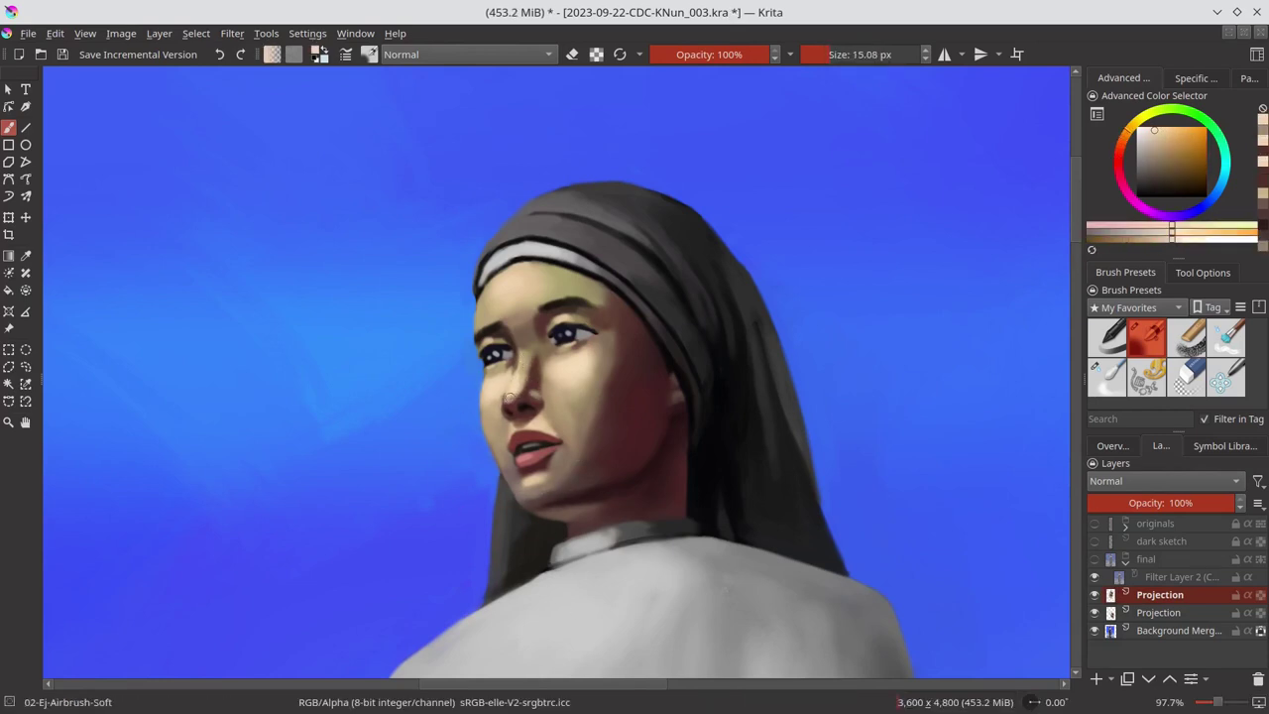
scroll(499, 393, "down", 5)
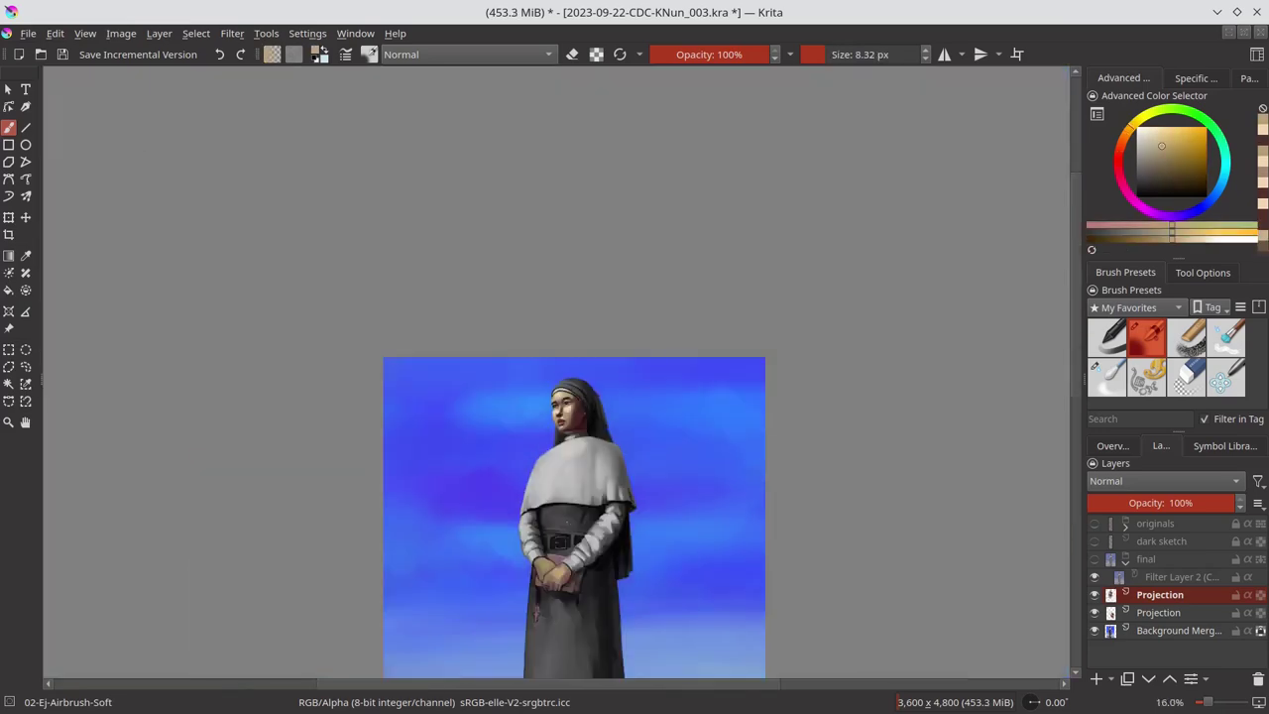
scroll(499, 392, "up", 4)
left_click_drag(526, 347, 535, 426)
left_click_drag(535, 327, 555, 436)
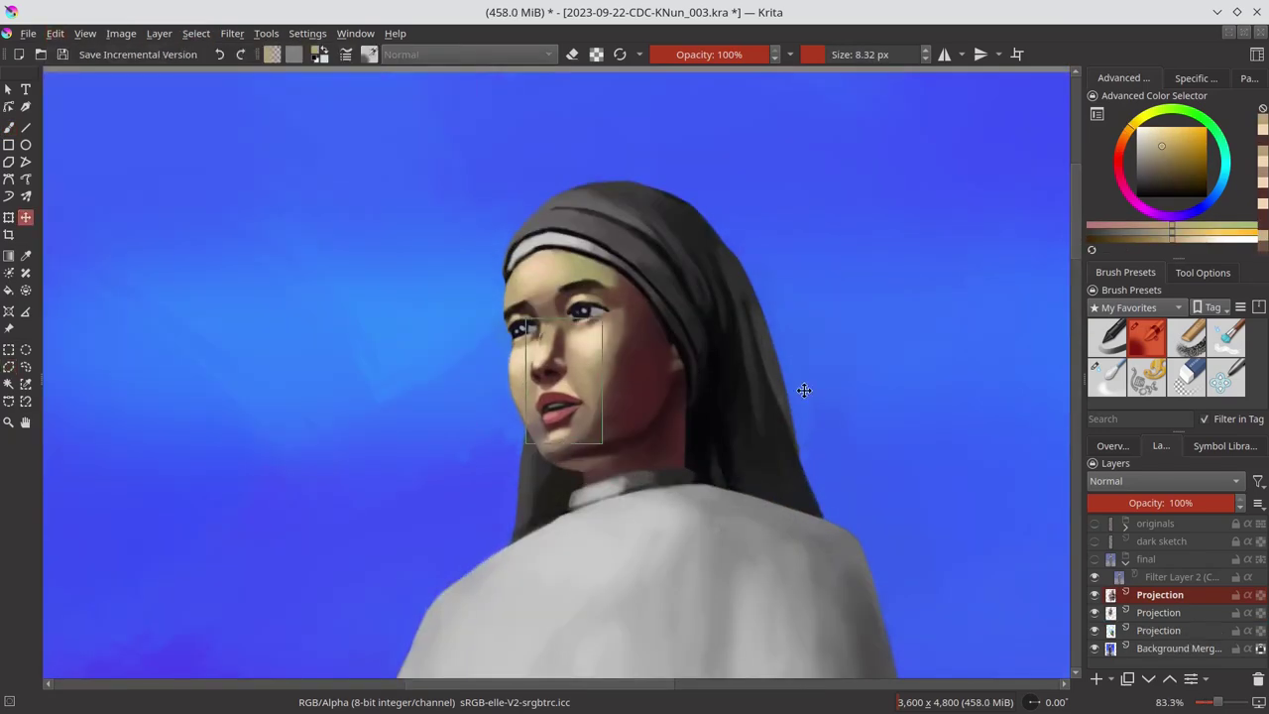
scroll(555, 427, "down", 5)
scroll(744, 362, "up", 4)
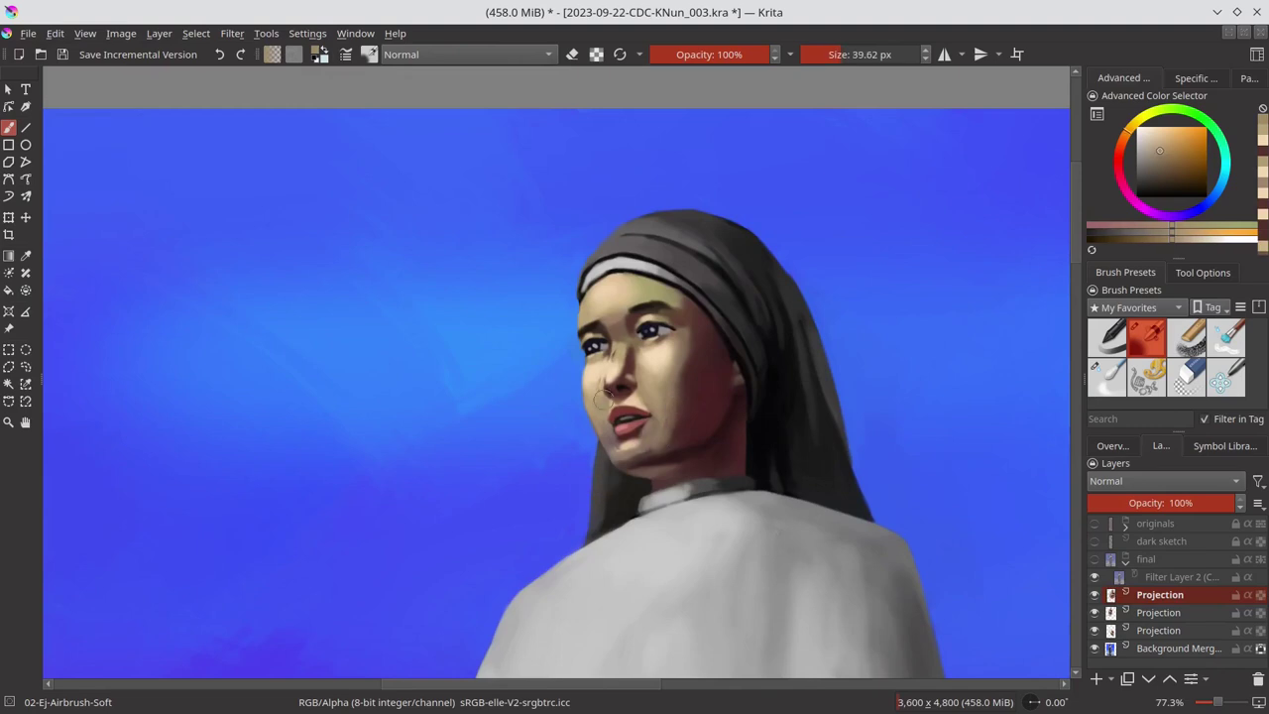
scroll(635, 396, "up", 1)
Step: Sample dark reddish-brown, light skin and darker eye-area tones from the face
left_click(555, 417, "ctrl")
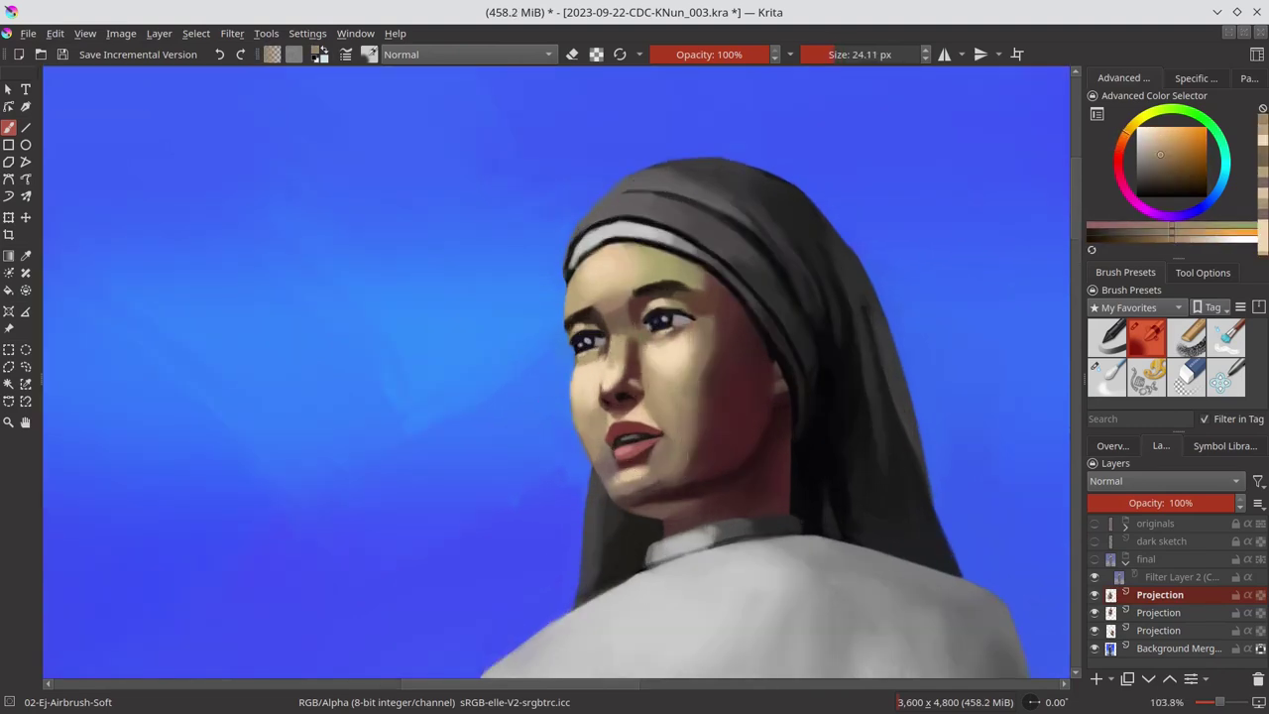
left_click(613, 516, "ctrl")
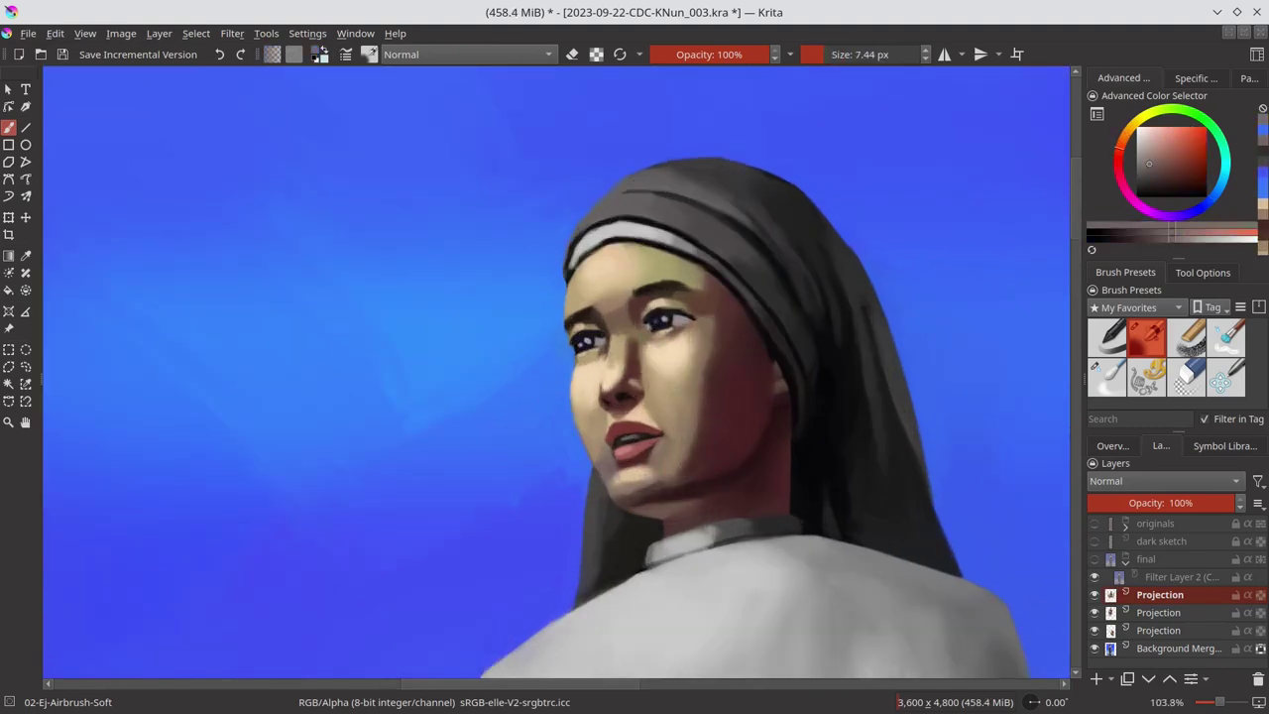
left_click(620, 490, "ctrl")
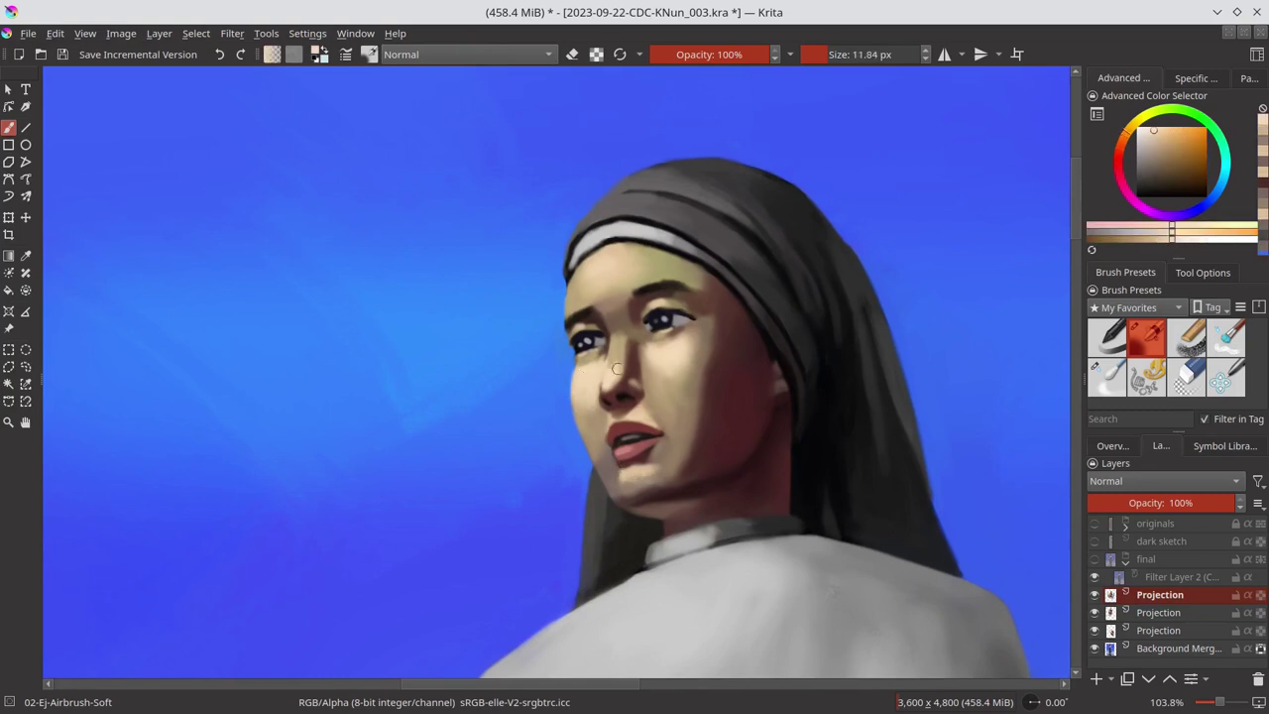
left_click(679, 317, "ctrl")
scroll(678, 317, "down", 3)
scroll(964, 204, "up", 4)
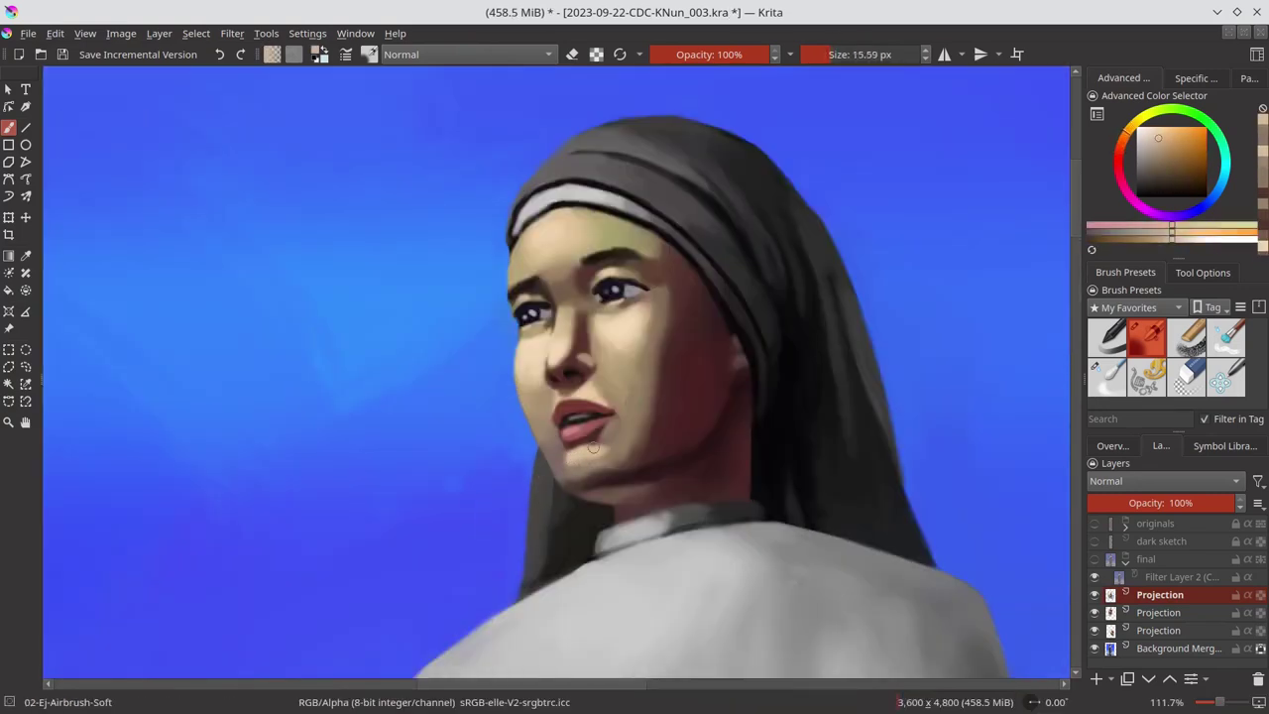
Step: Group the three Projection layers as Group 2, mirror-check the face, then merge it into Background Merged
key("m")
key("ctrl+g")
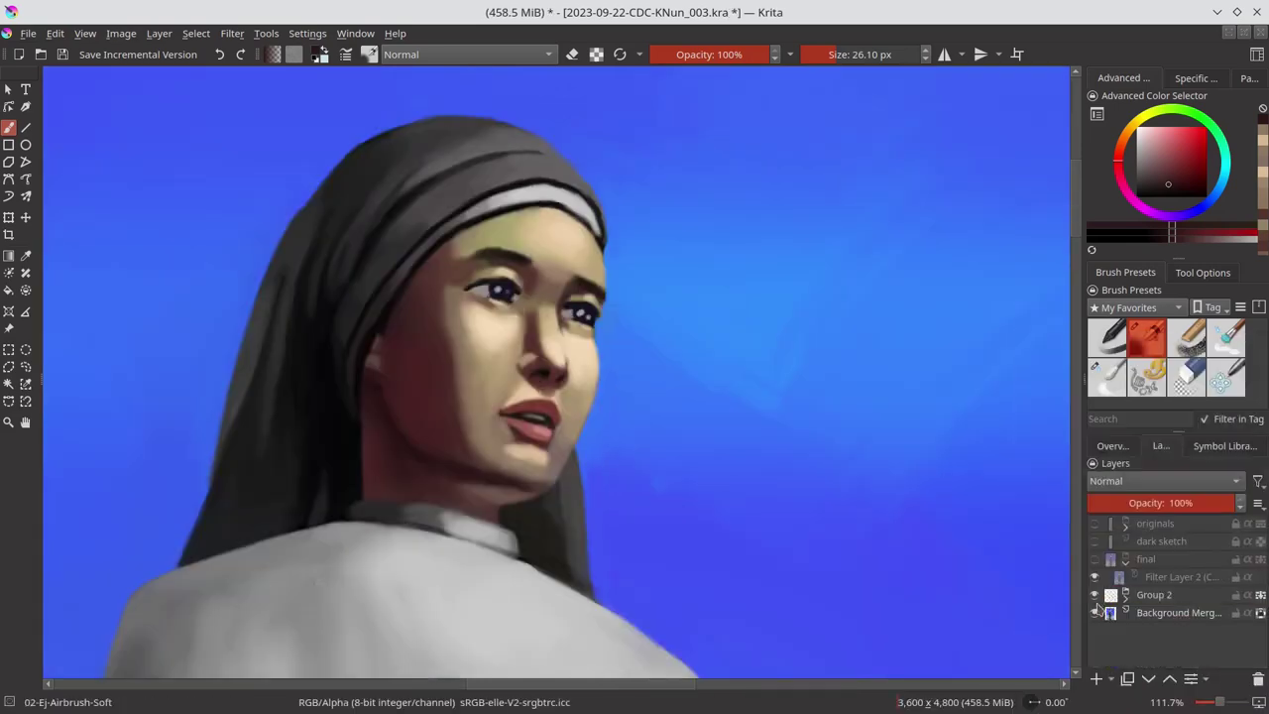
scroll(1048, 578, "down", 6)
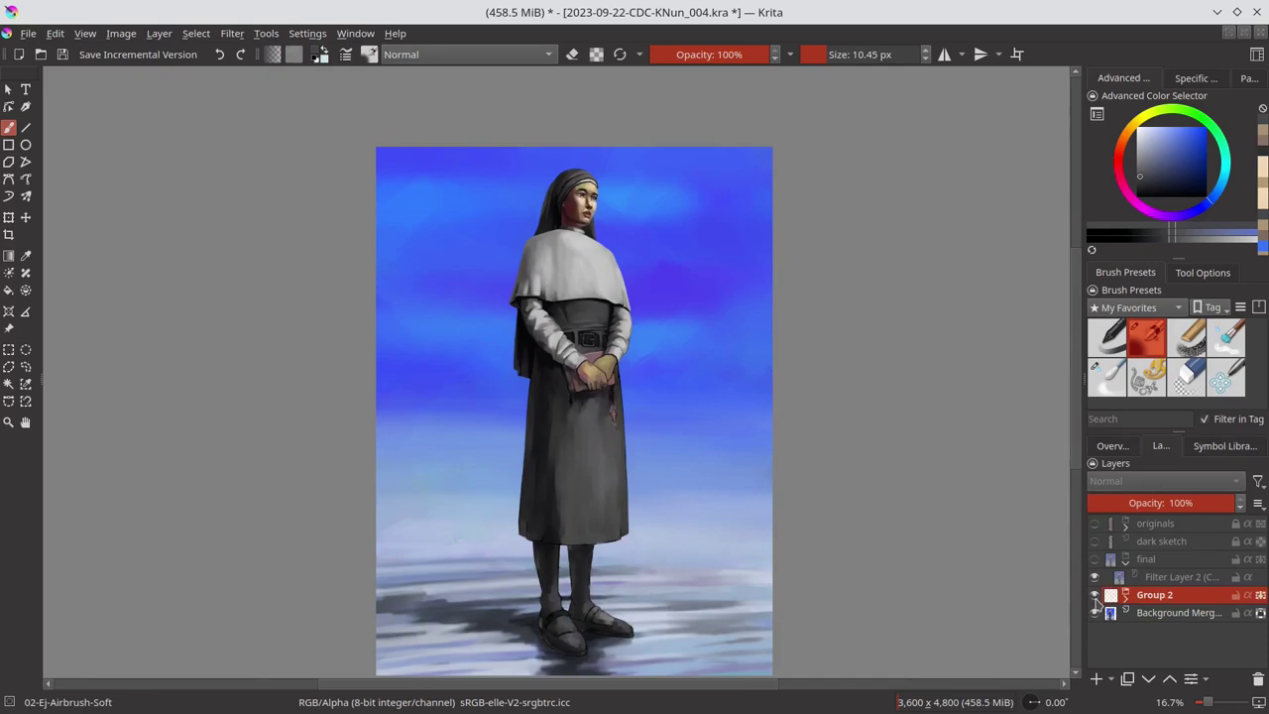
key("m")
left_click(1125, 595)
right_click(1155, 594)
left_click(1080, 503)
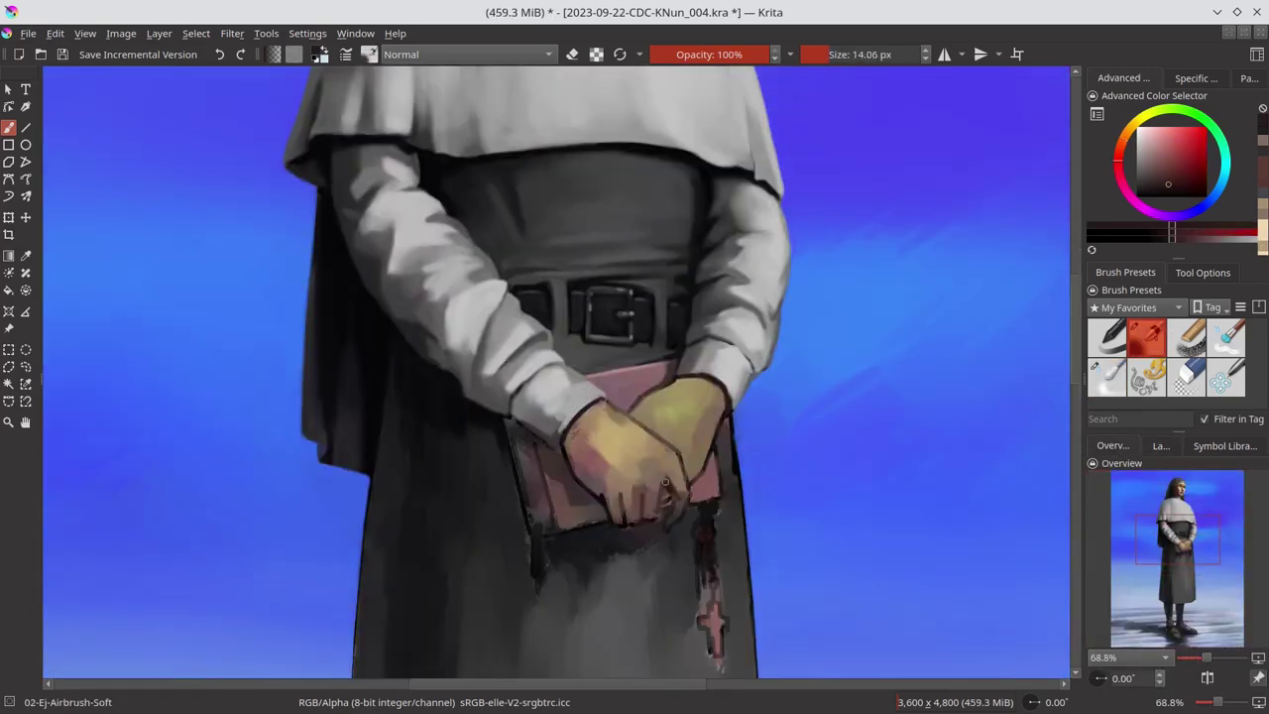
Step: Paint warm dark yellow-ochre strokes over the nun's clasped hands and view the painting's overview
left_click(669, 504, "ctrl")
left_click_drag(634, 515, 684, 492)
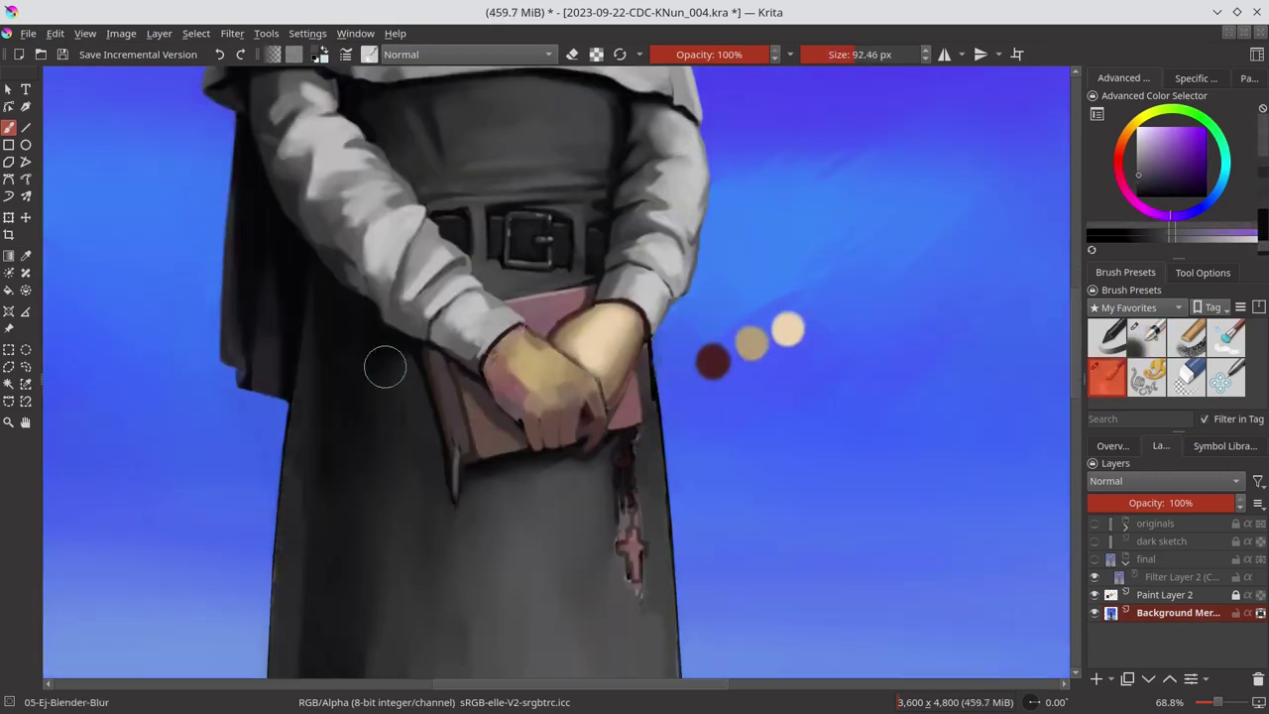
left_click(1114, 446)
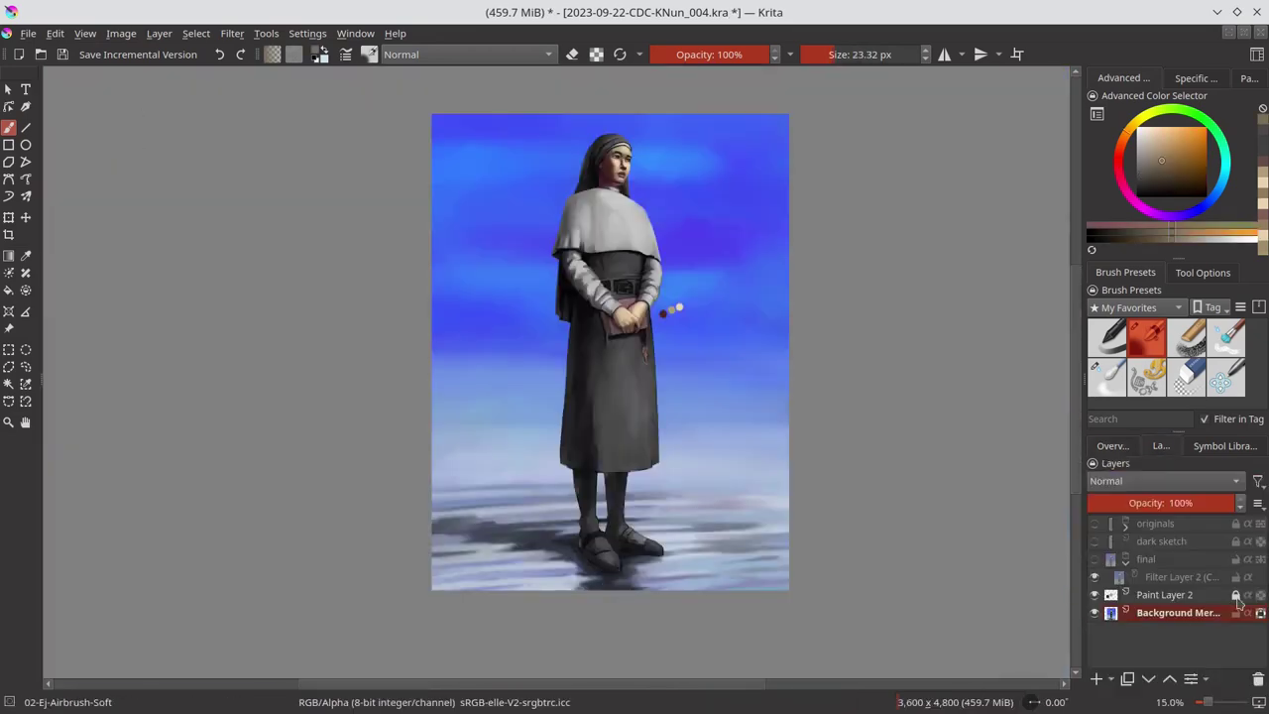
Step: Move Paint Layer 2 into the collapsed originals group, save, and mirror-check the figure
left_click_drag(1167, 548, 1194, 607)
left_click(1124, 525)
key("ctrl+s")
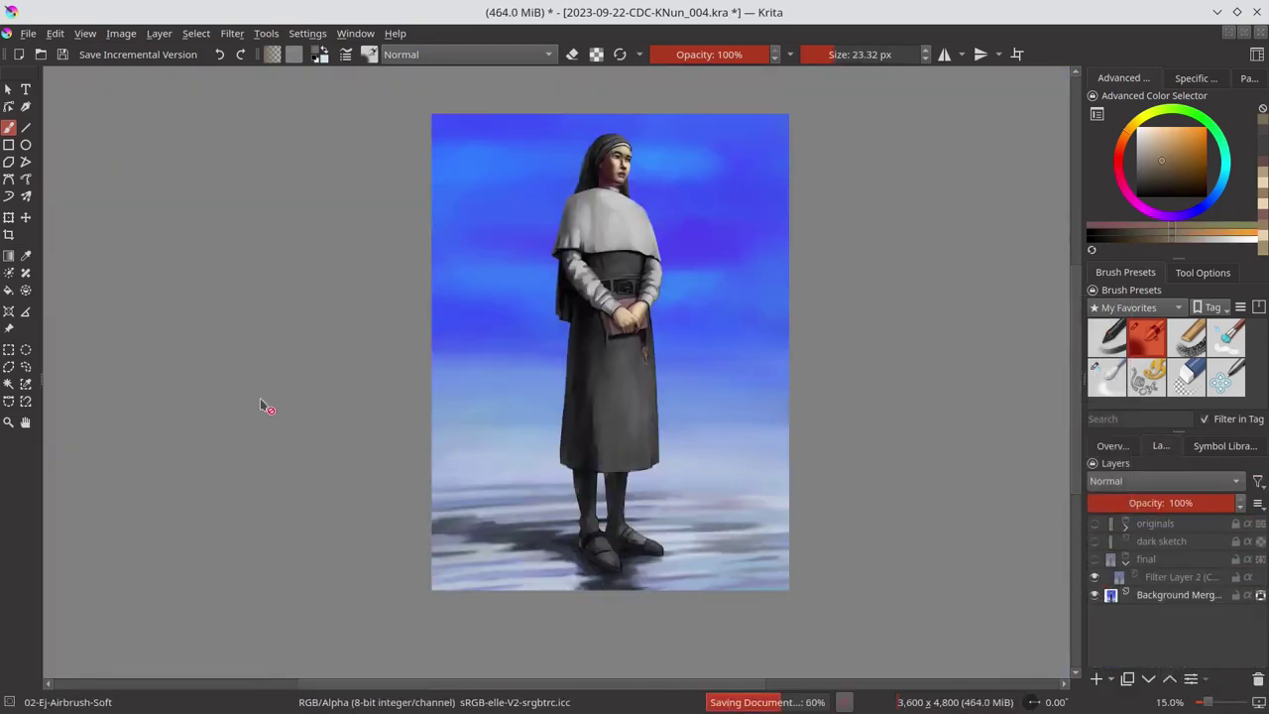
key("m")
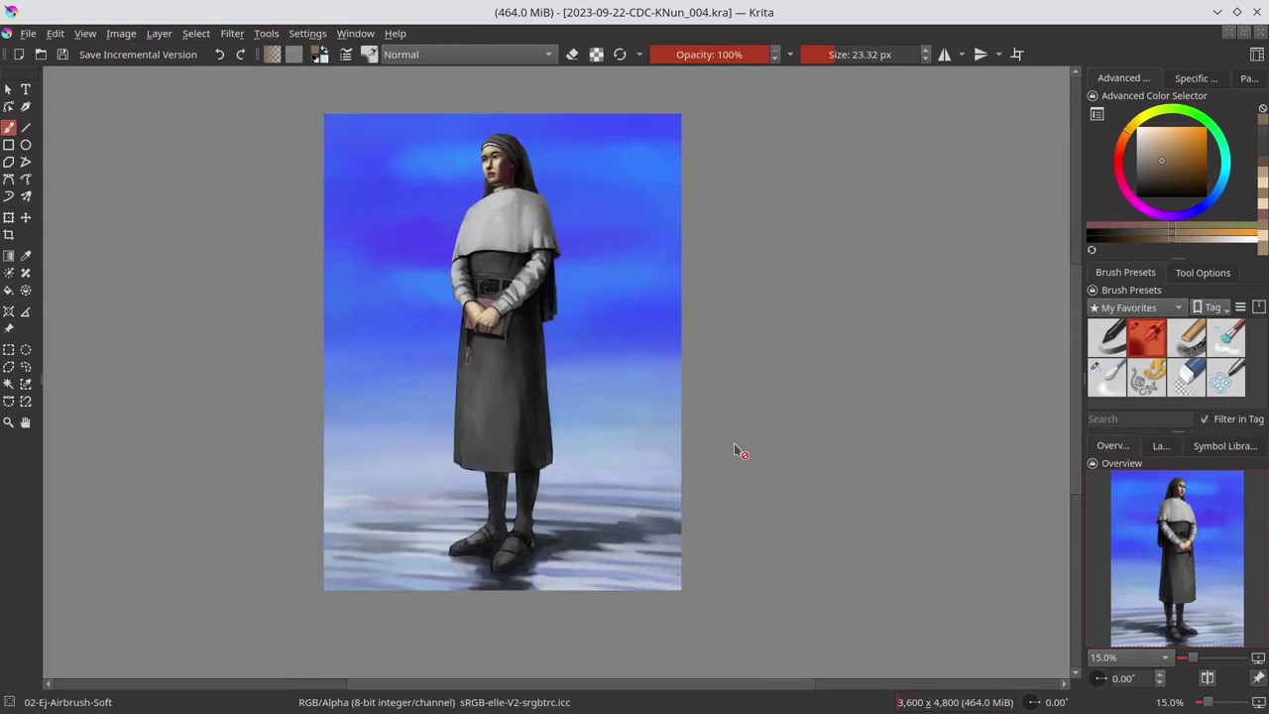
key("m")
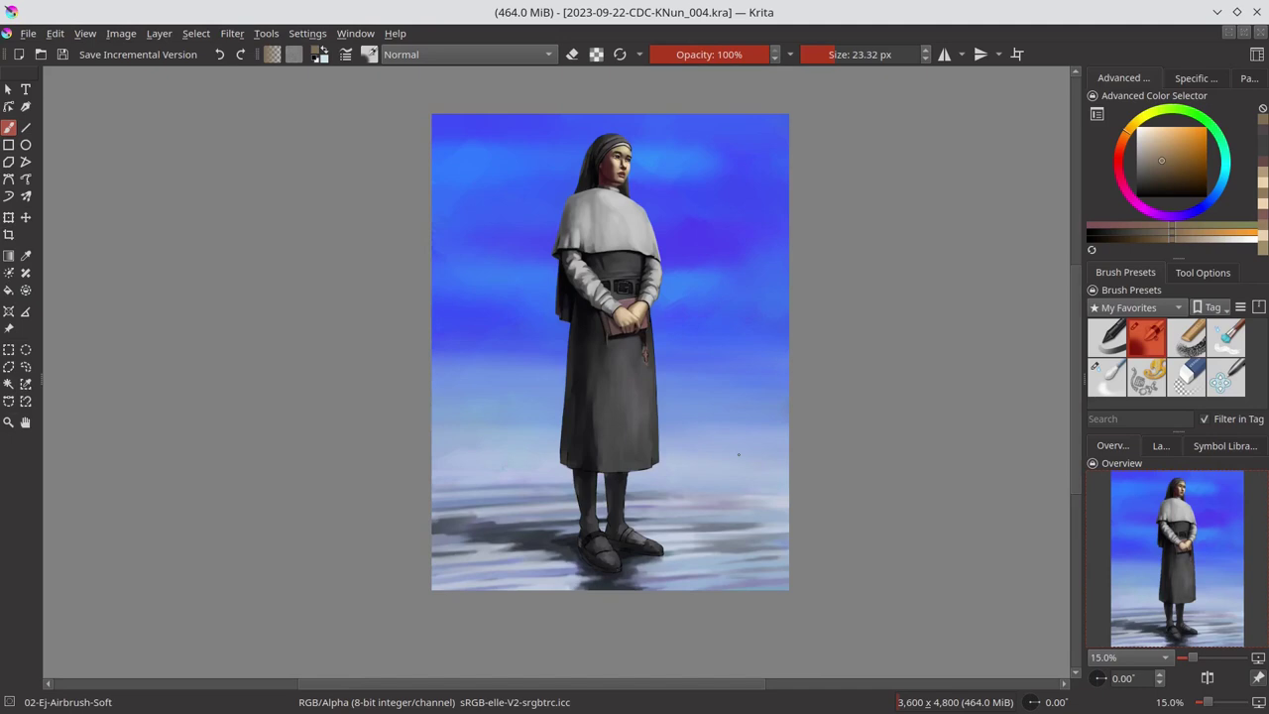
Step: Paint a red rosary bead with a new brush preset, then repaint and darken the chain and cross
key("slash")
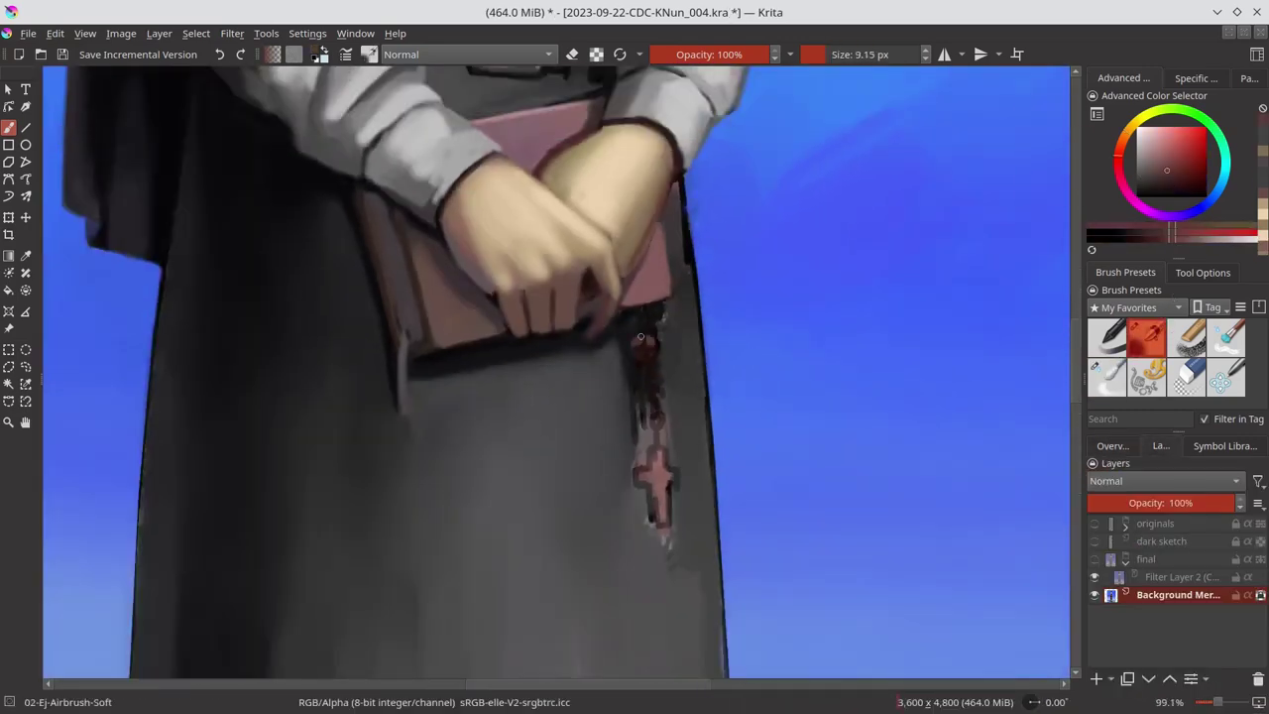
left_click(644, 347)
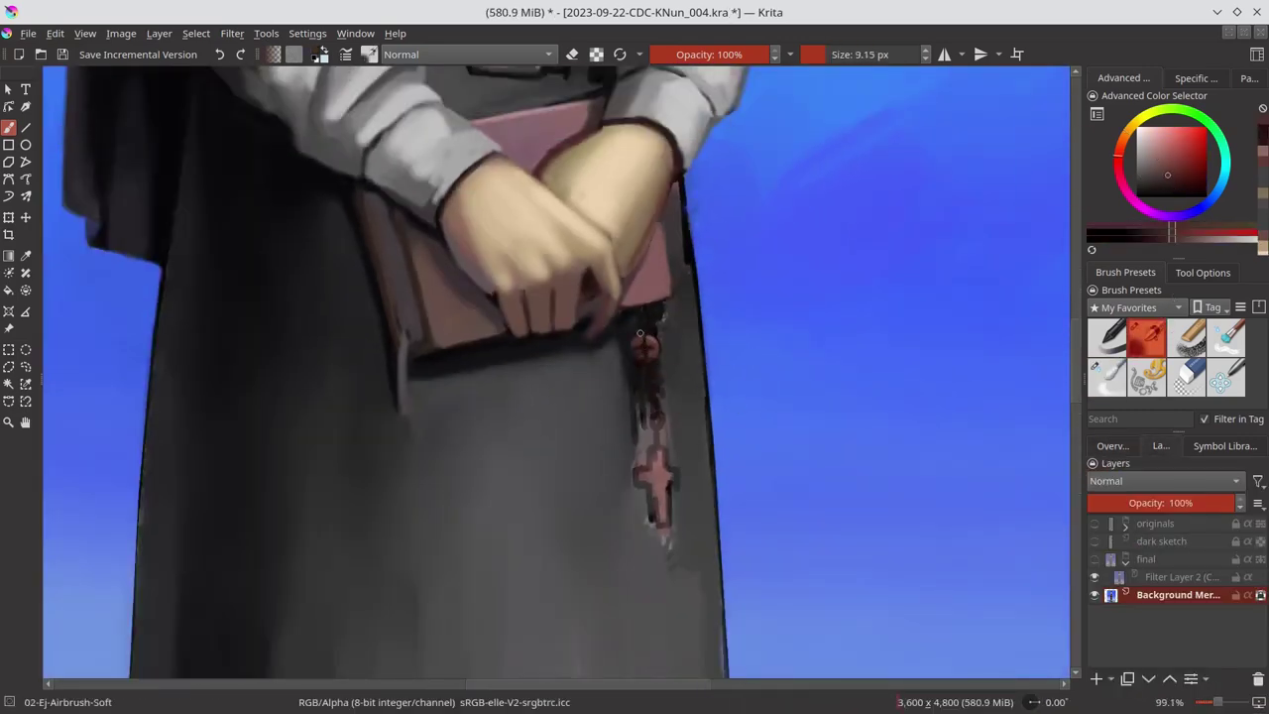
left_click(499, 355, "ctrl")
mouse_move(649, 394)
left_mouse_down()
mouse_move(652, 469)
mouse_move(634, 463)
mouse_move(649, 521)
left_mouse_up()
left_click(668, 404, "ctrl")
key("bracketleft")
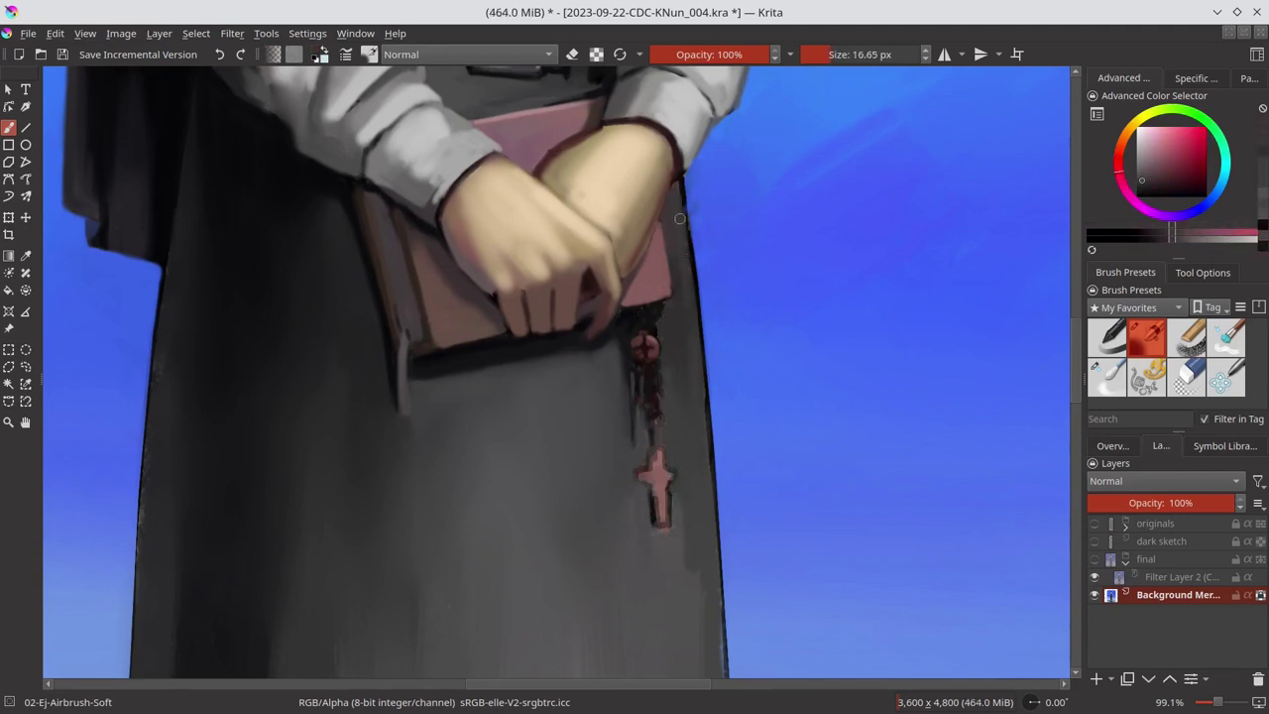
key("bracketleft")
left_click_drag(650, 425, 658, 525)
Step: Repaint the rosary chain with darker and pinkish reds using a smaller brush
left_click(679, 486, "ctrl")
key("bracketleft")
key("bracketleft")
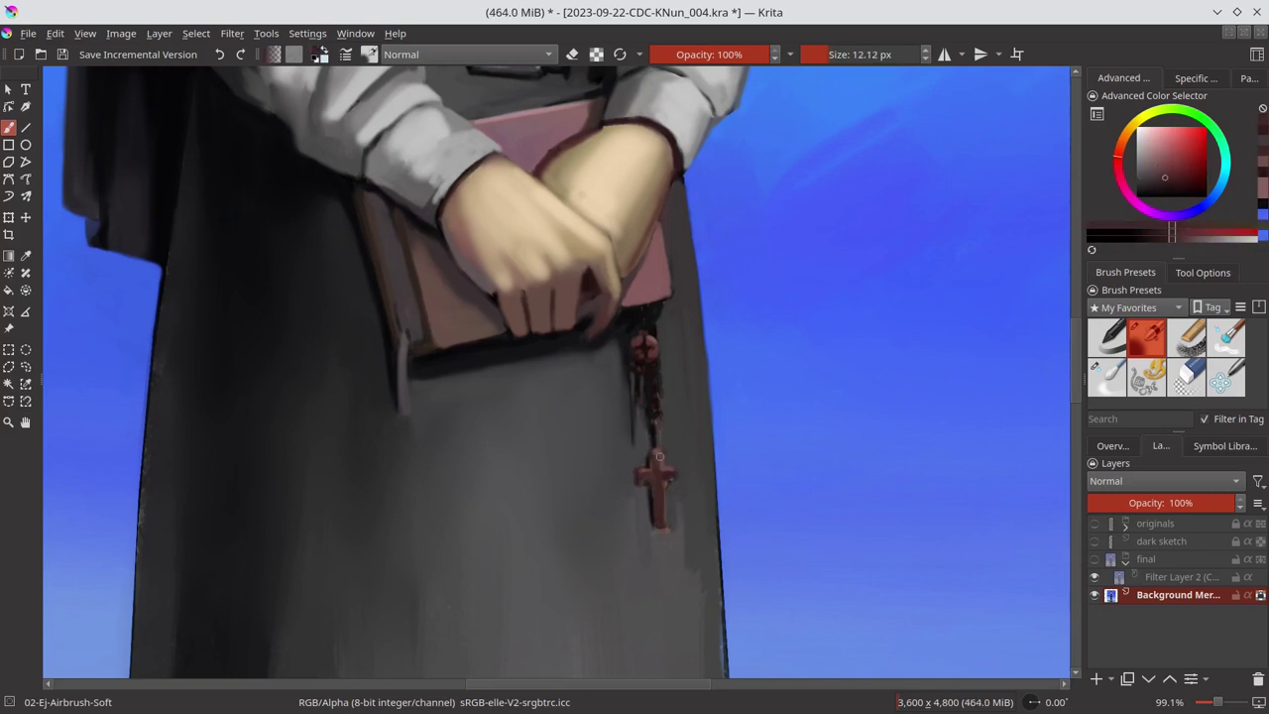
left_click(661, 459, "ctrl")
key("bracketleft")
key("bracketleft")
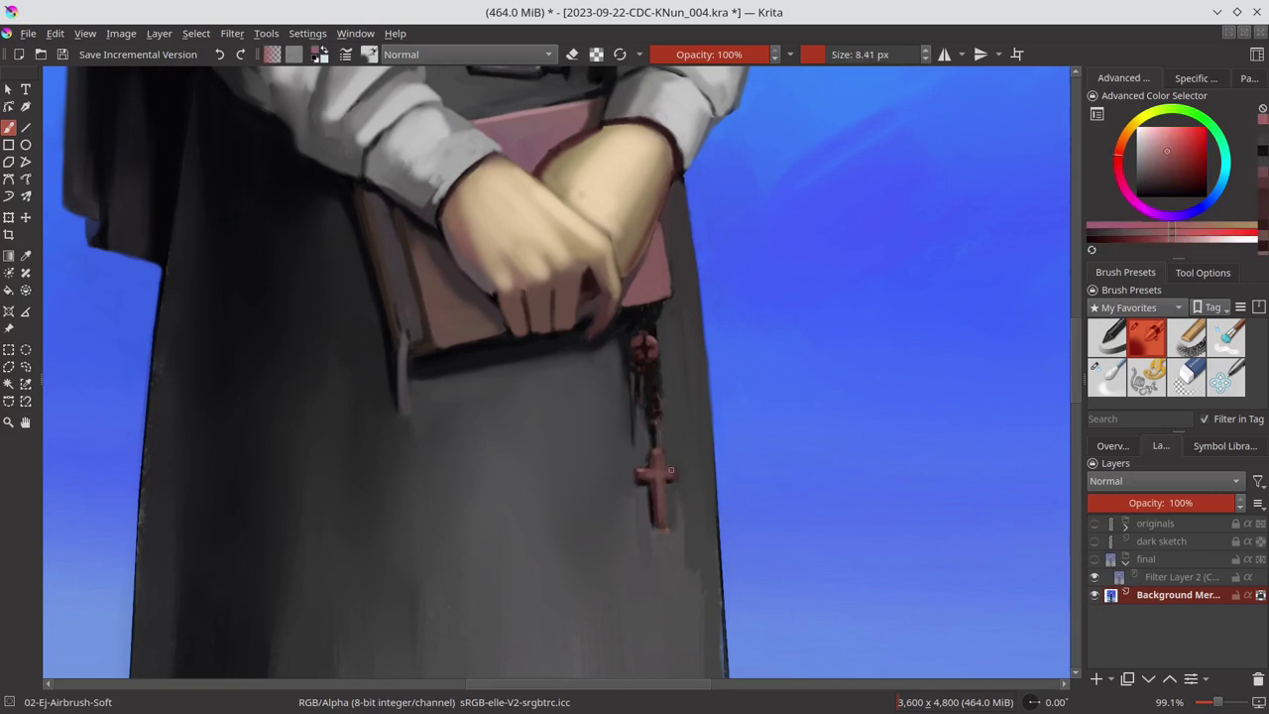
key("bracketleft")
left_click(641, 419, "ctrl")
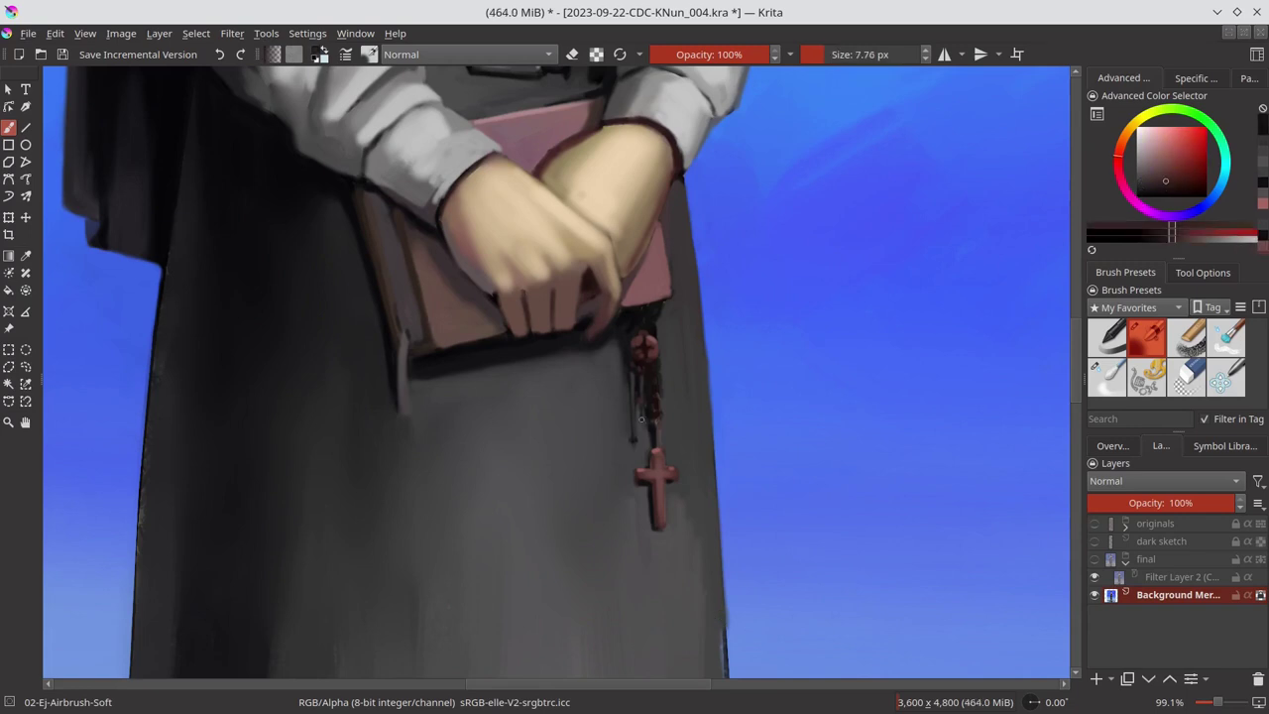
key("bracketright")
key("bracketright")
left_click(644, 422, "ctrl")
left_click_drag(640, 386, 646, 426)
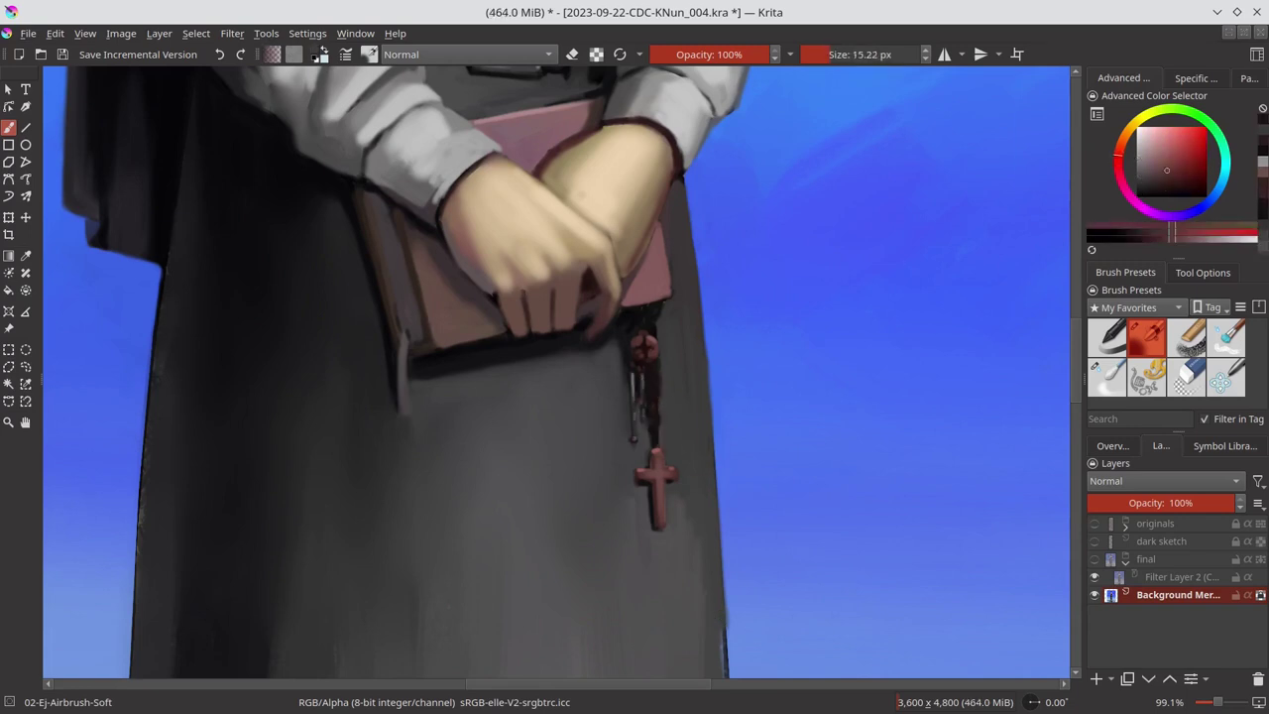
Step: Paint the rosary beads in dark purple and shade the fingers with a greyish purple
key("bracketright")
key("bracketright")
key("bracketright")
left_click(652, 380, "ctrl")
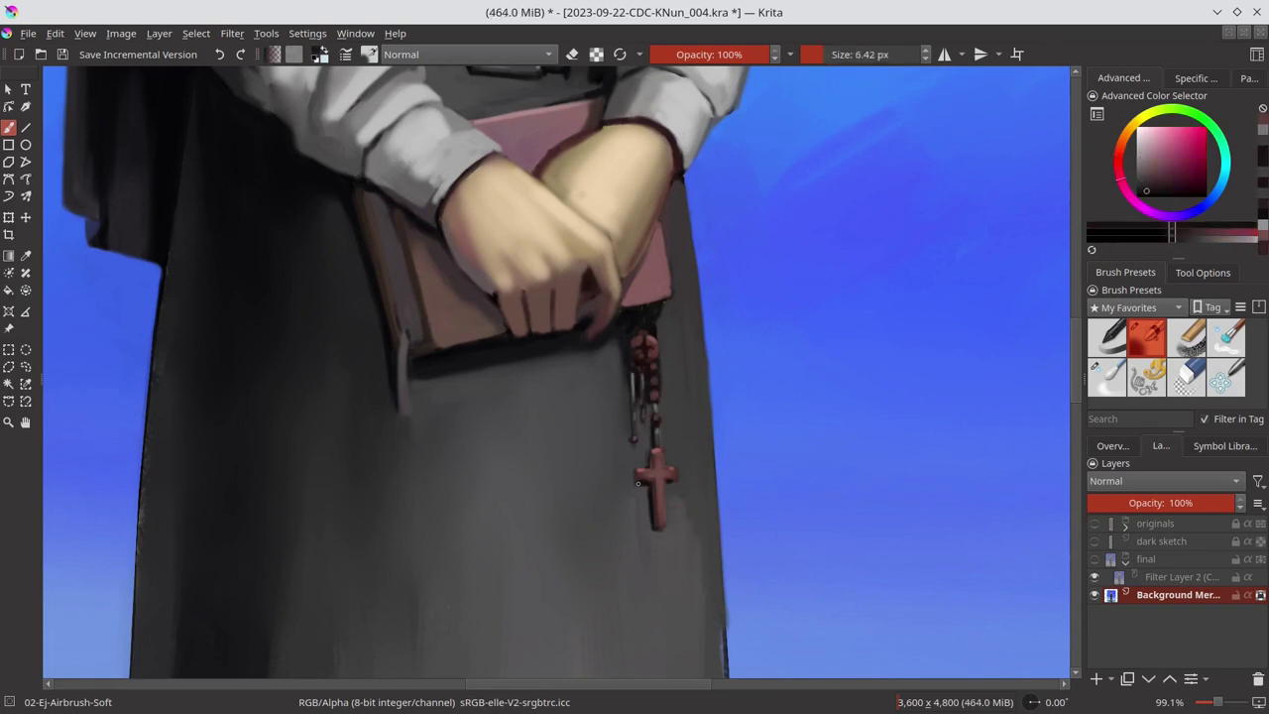
key("bracketright")
key("bracketright")
left_click(622, 340, "ctrl")
left_click_drag(654, 416, 646, 332)
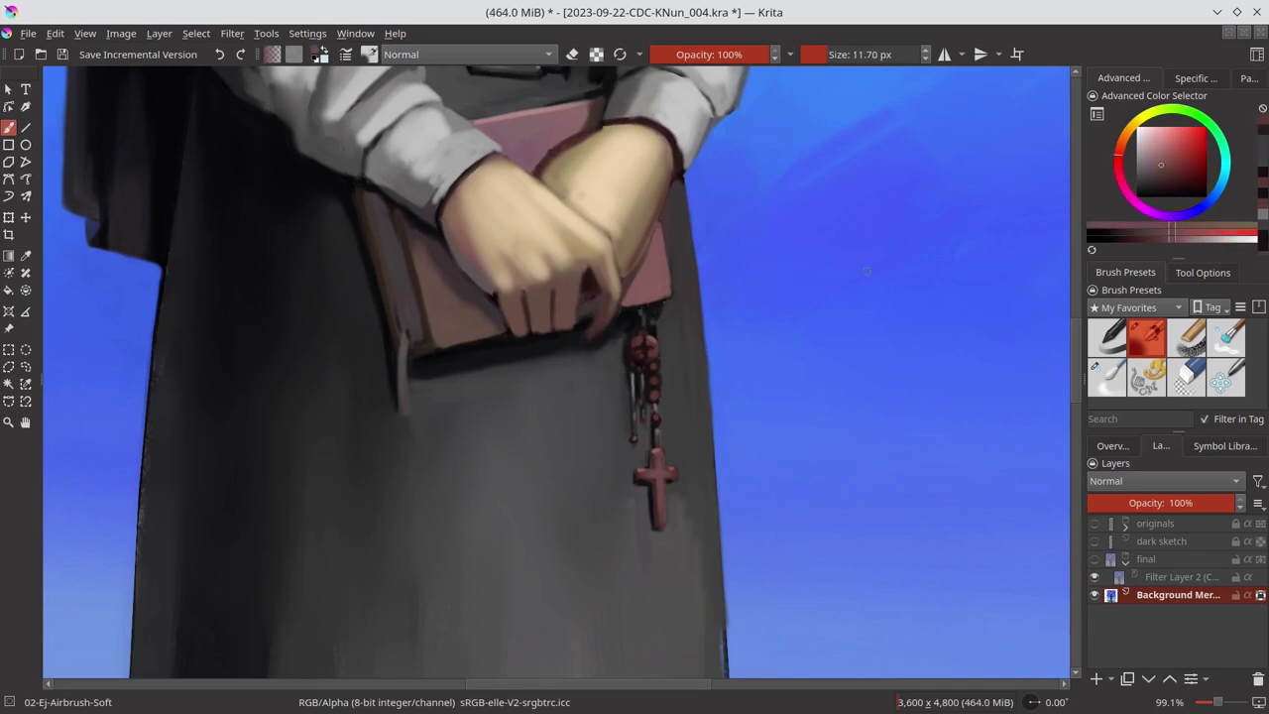
left_click(627, 342, "ctrl")
left_click(587, 308, "ctrl")
left_click_drag(605, 288, 609, 307)
Step: Enlarge the brush to about 68 px, save the painting, and zoom out to the whole figure
key("bracketright")
left_click_drag(521, 380, 597, 363)
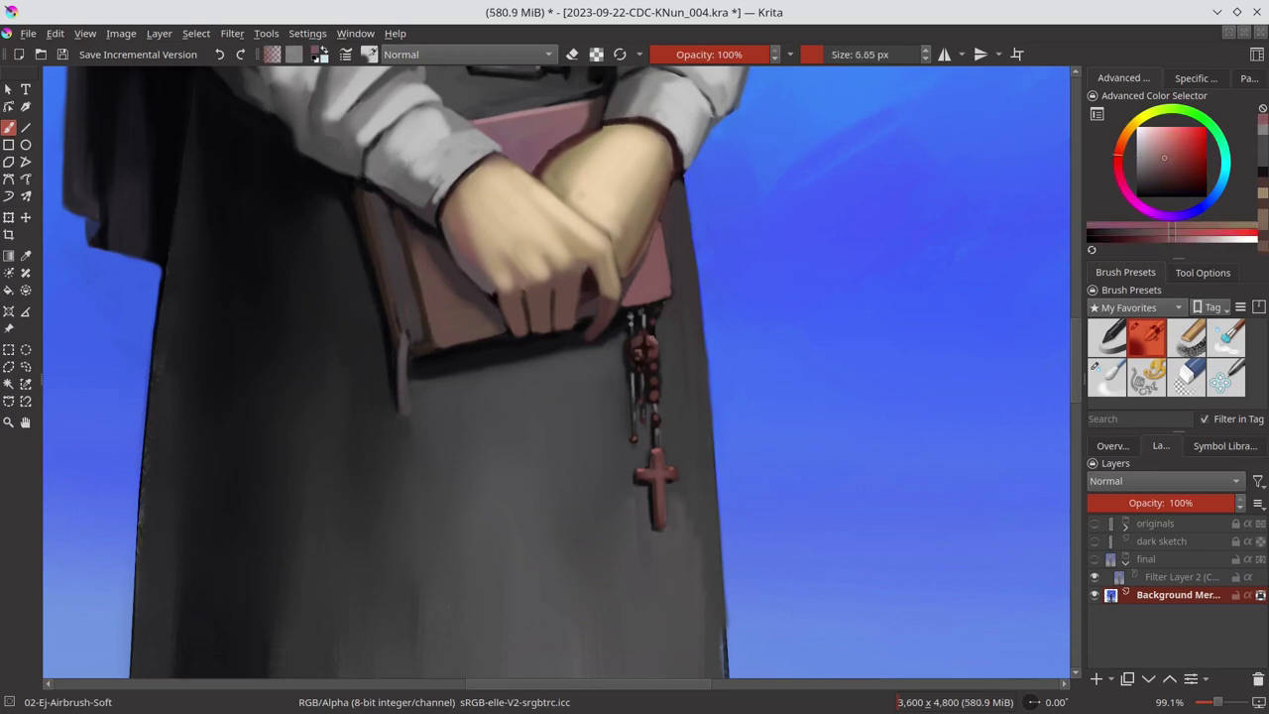
key("ctrl+shift+0")
key("ctrl+s")
left_click(1122, 448)
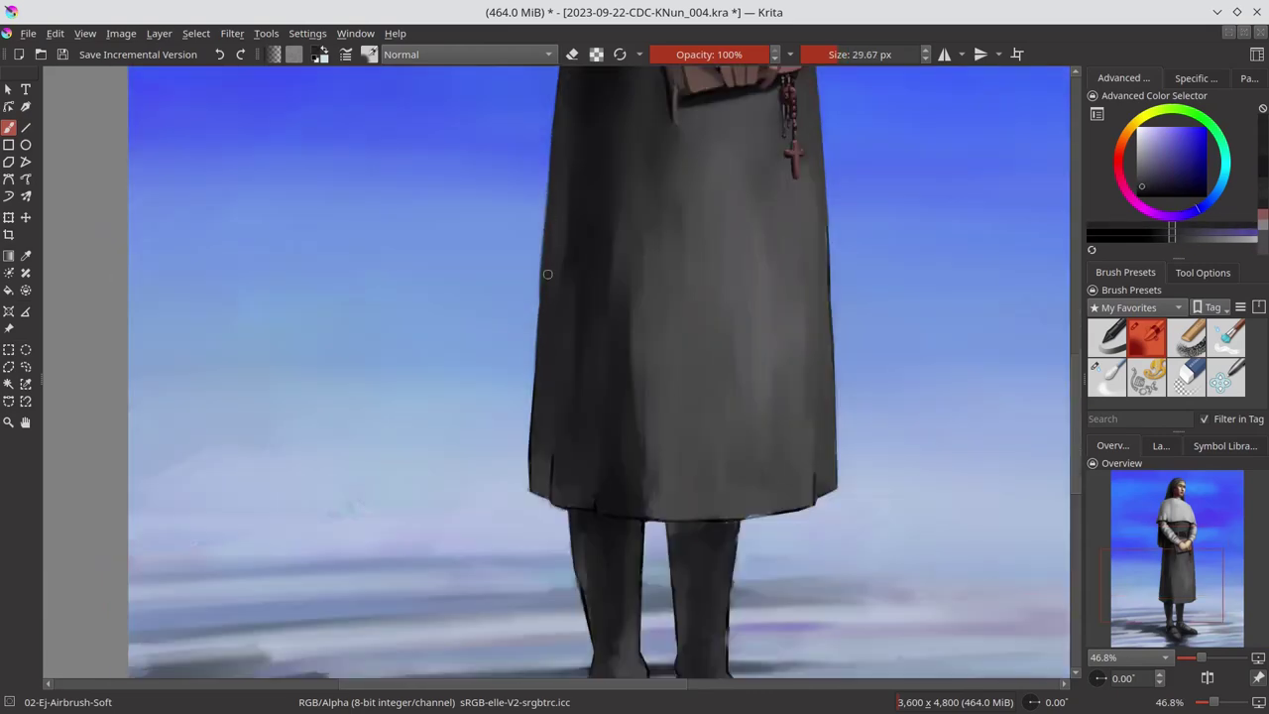
Step: Darken the robe's left edge and paint small dark-grey strokes on the legs
mouse_move(547, 273)
left_mouse_down()
mouse_move(540, 443)
mouse_move(561, 480)
left_mouse_up()
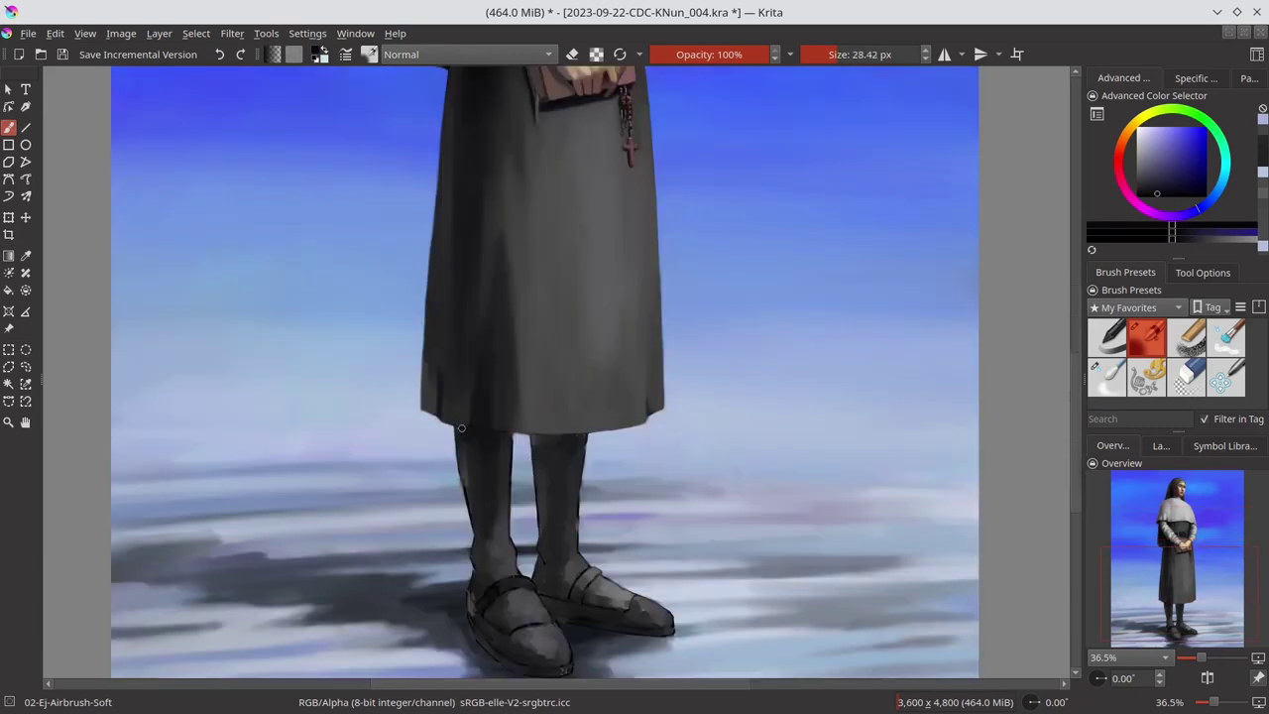
key("bracketright")
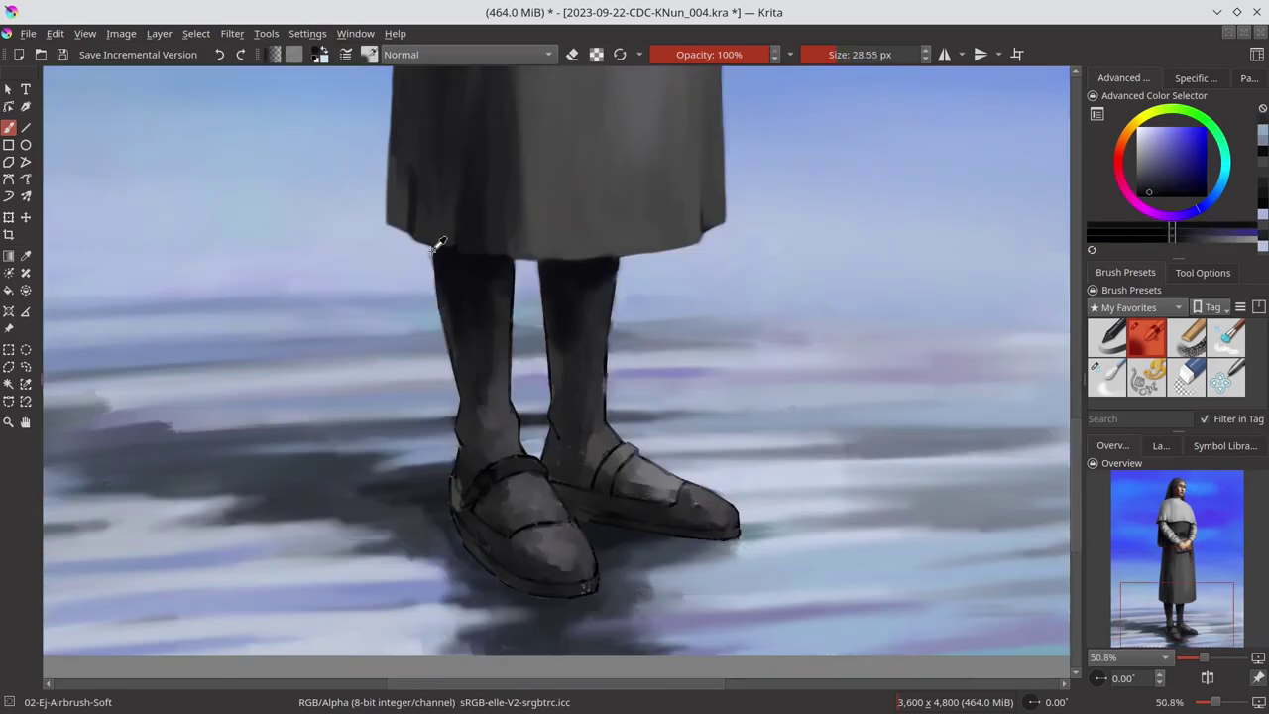
key("bracketleft")
key("bracketleft")
key("bracketleft")
left_click(465, 357, "ctrl")
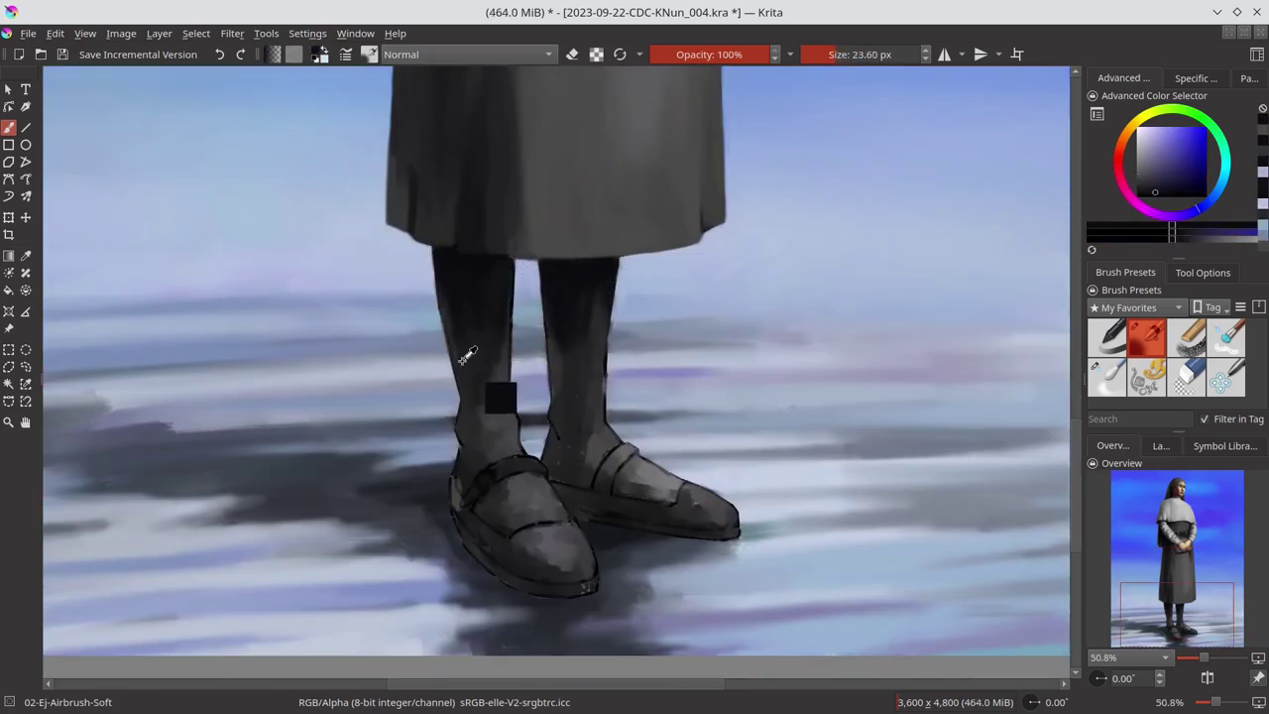
key("bracketleft")
left_click_drag(508, 270, 509, 417)
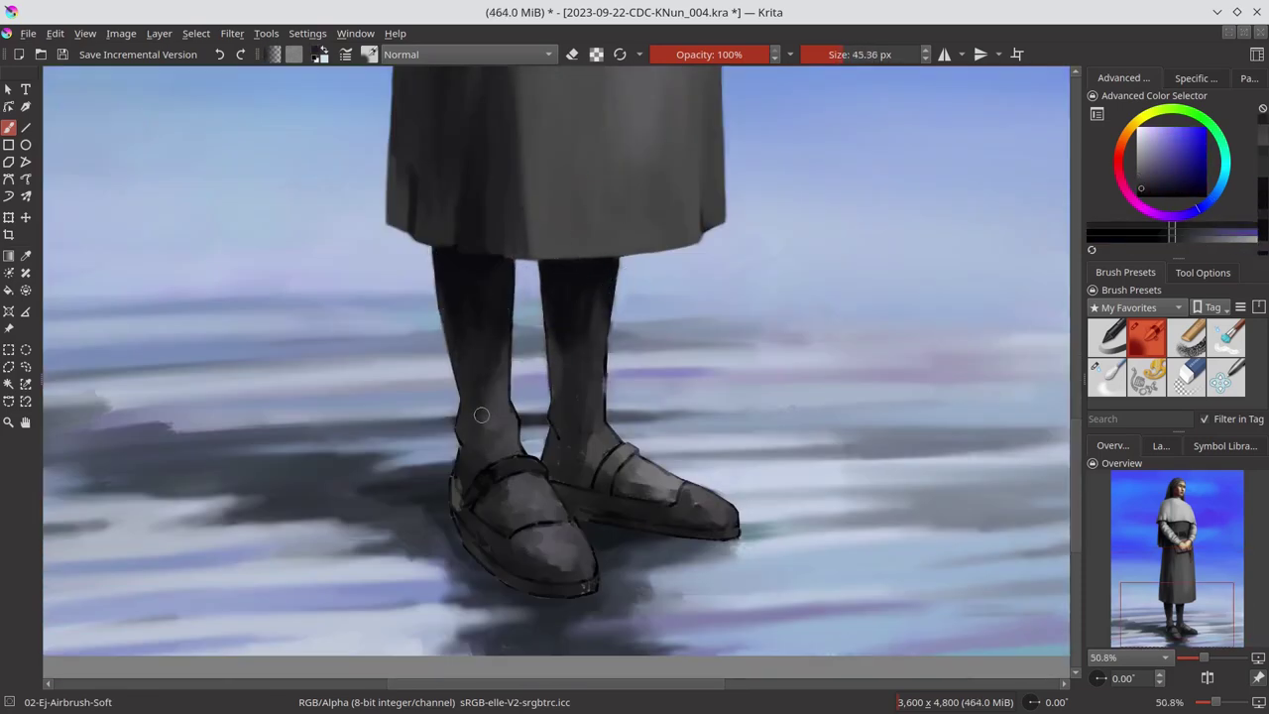
Step: Add a thin light line along the left leg and a small highlight on the shoe strap
key("bracketleft")
key("bracketleft")
key("bracketleft")
left_click(502, 496, "ctrl")
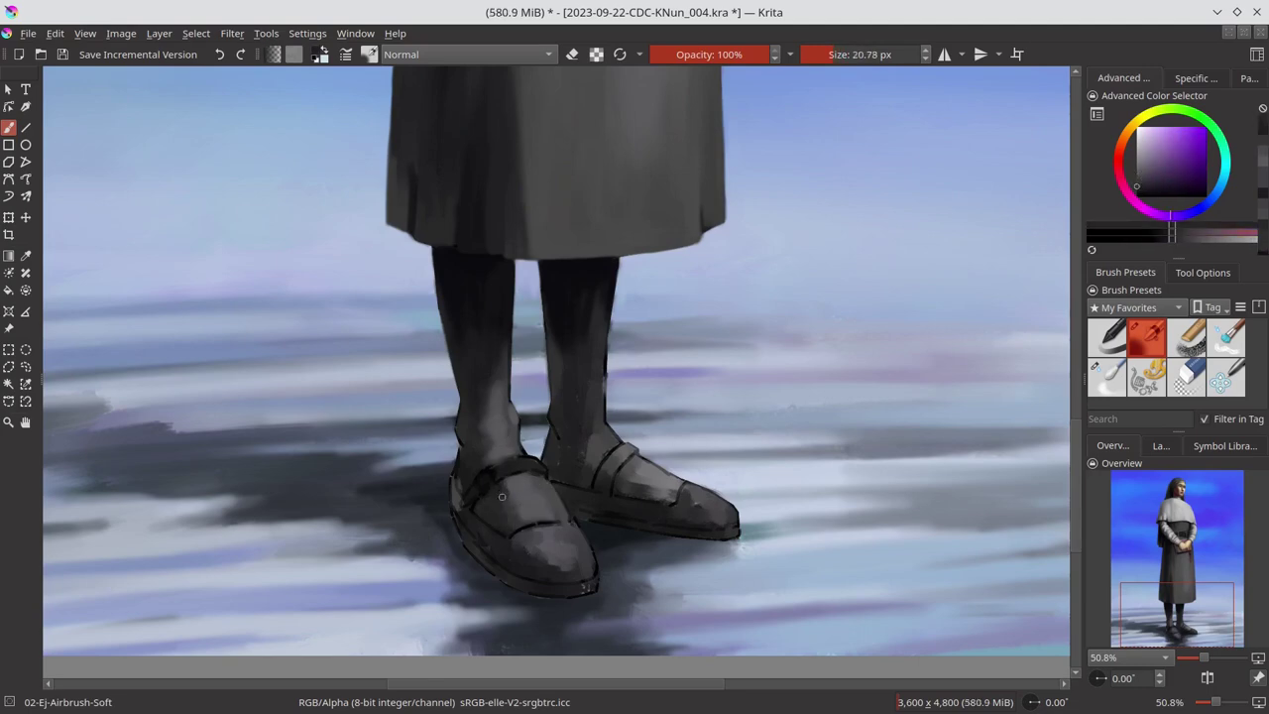
left_click(536, 452, "ctrl")
left_click_drag(434, 248, 436, 302)
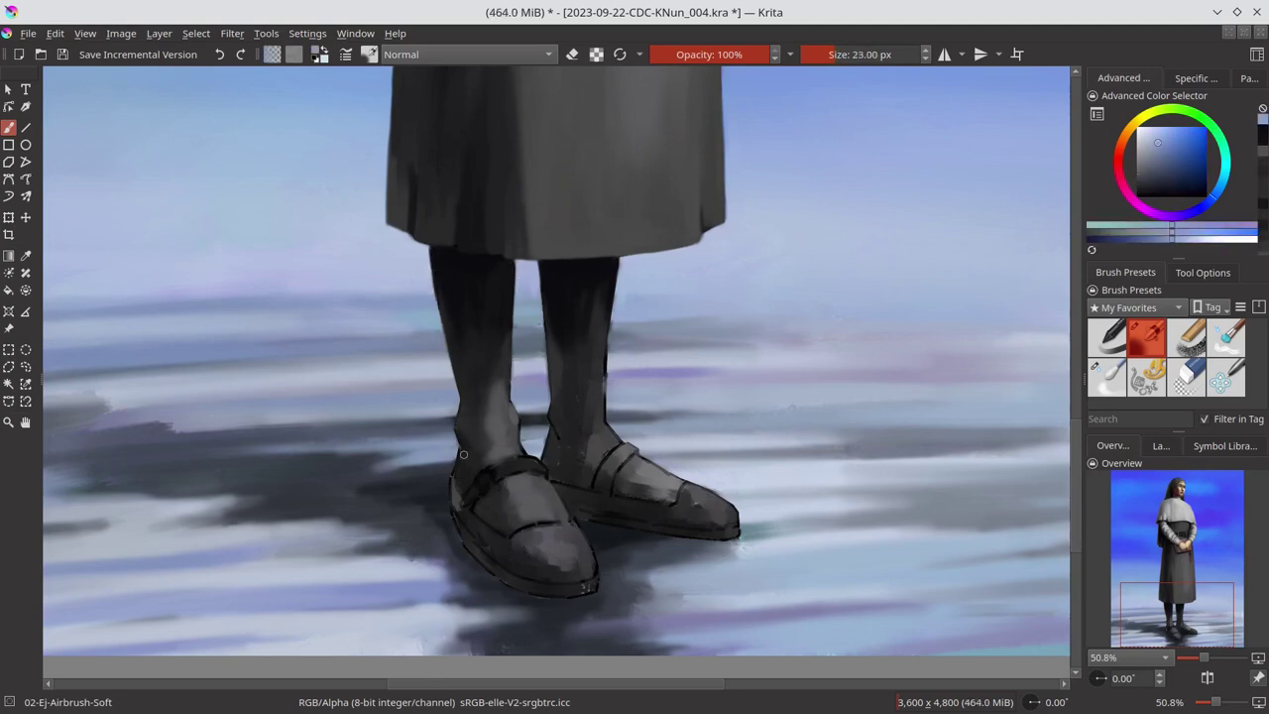
key("bracketleft")
key("bracketleft")
key("bracketleft")
left_click_drag(494, 476, 478, 486)
Step: Paint a light purple stroke on the left shoe's toe at a smaller brush size
key("bracketleft")
left_click(459, 487, "ctrl")
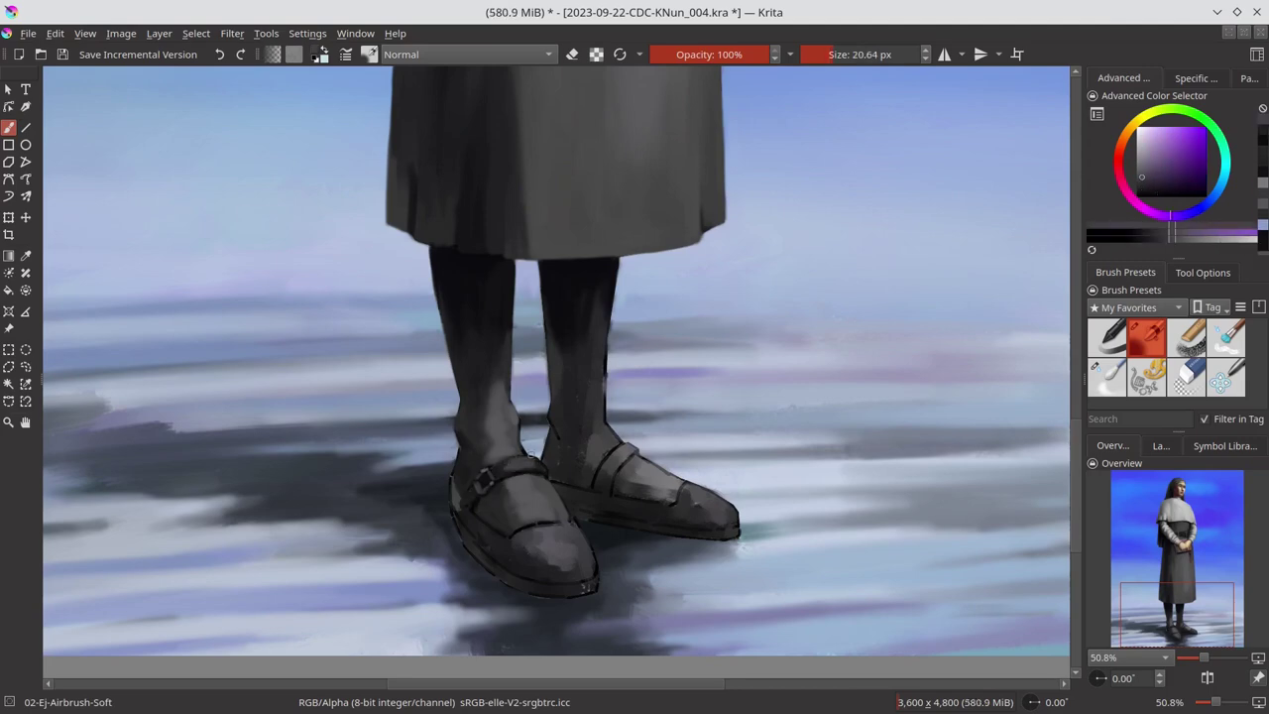
left_click(461, 488, "ctrl")
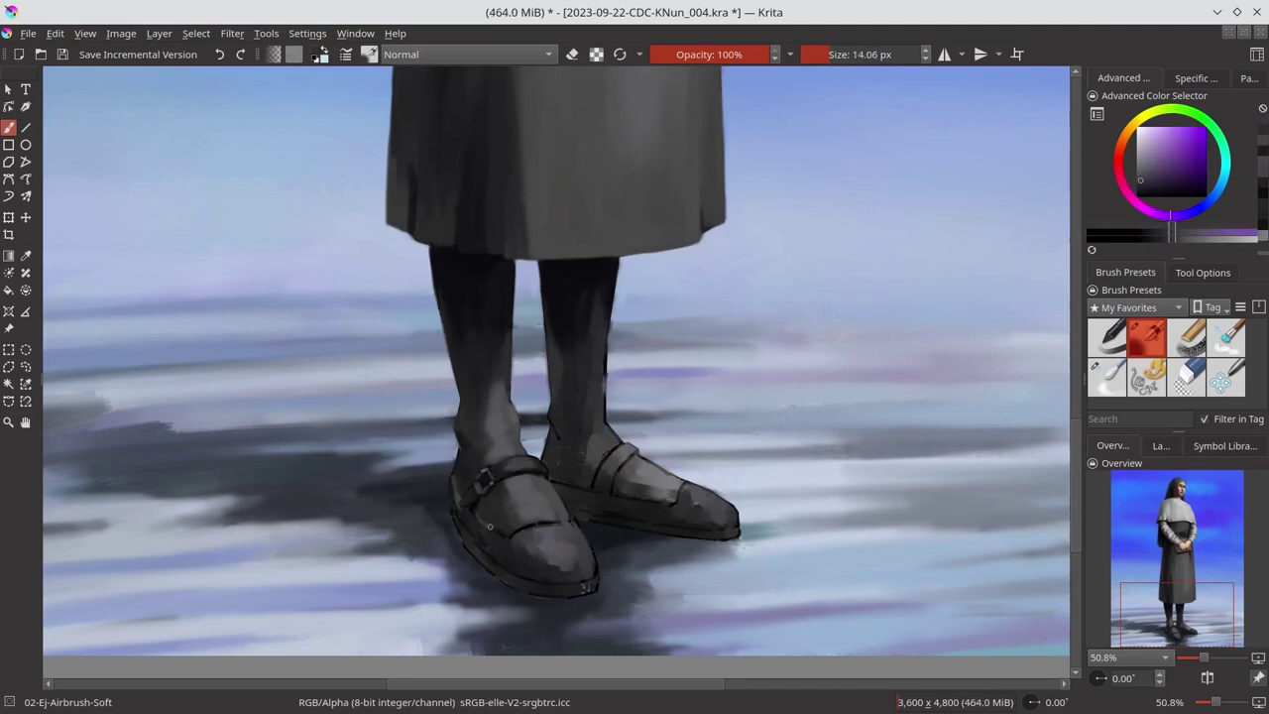
key("bracketleft")
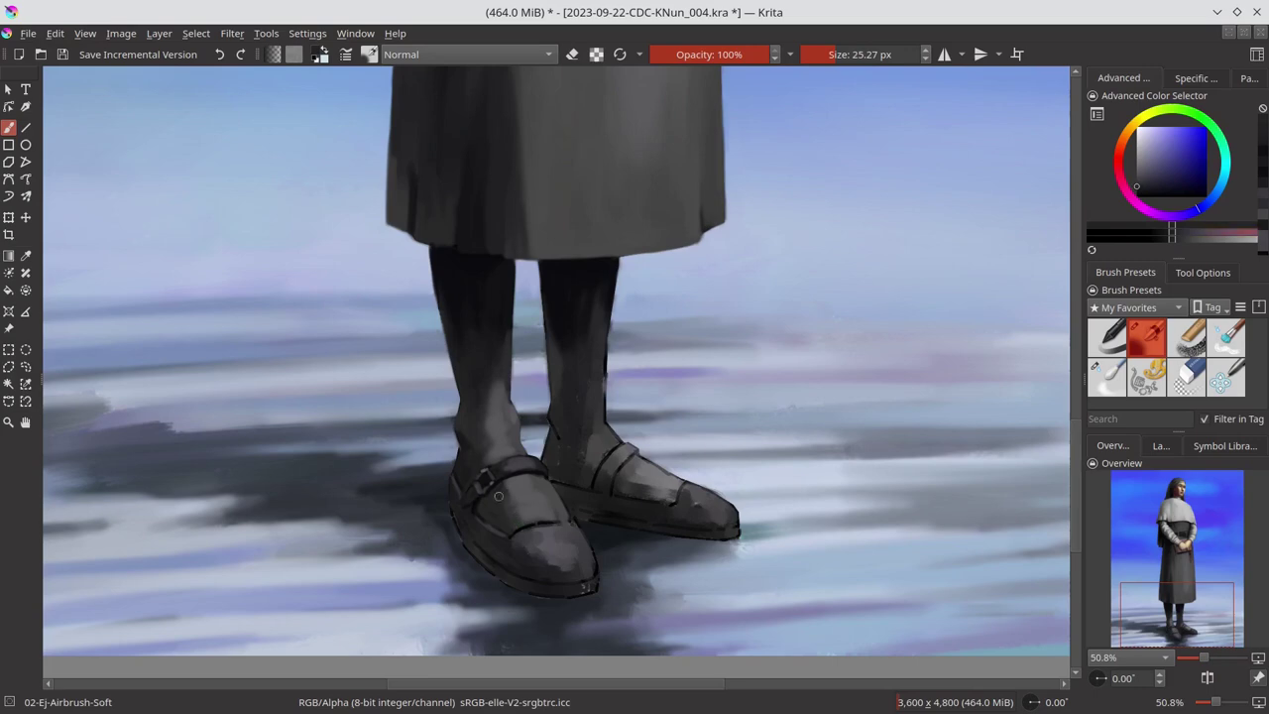
key("bracketleft")
key("bracketleft")
key("bracketleft")
left_click(498, 496, "ctrl")
mouse_move(511, 530)
left_mouse_down()
mouse_move(595, 555)
mouse_move(534, 528)
left_mouse_up()
Step: Tone down the left shoe's toe highlight with a darker grey sampled from the shoe
key("bracketleft")
left_click(585, 553, "ctrl")
key("bracketright")
key("bracketright")
key("bracketright")
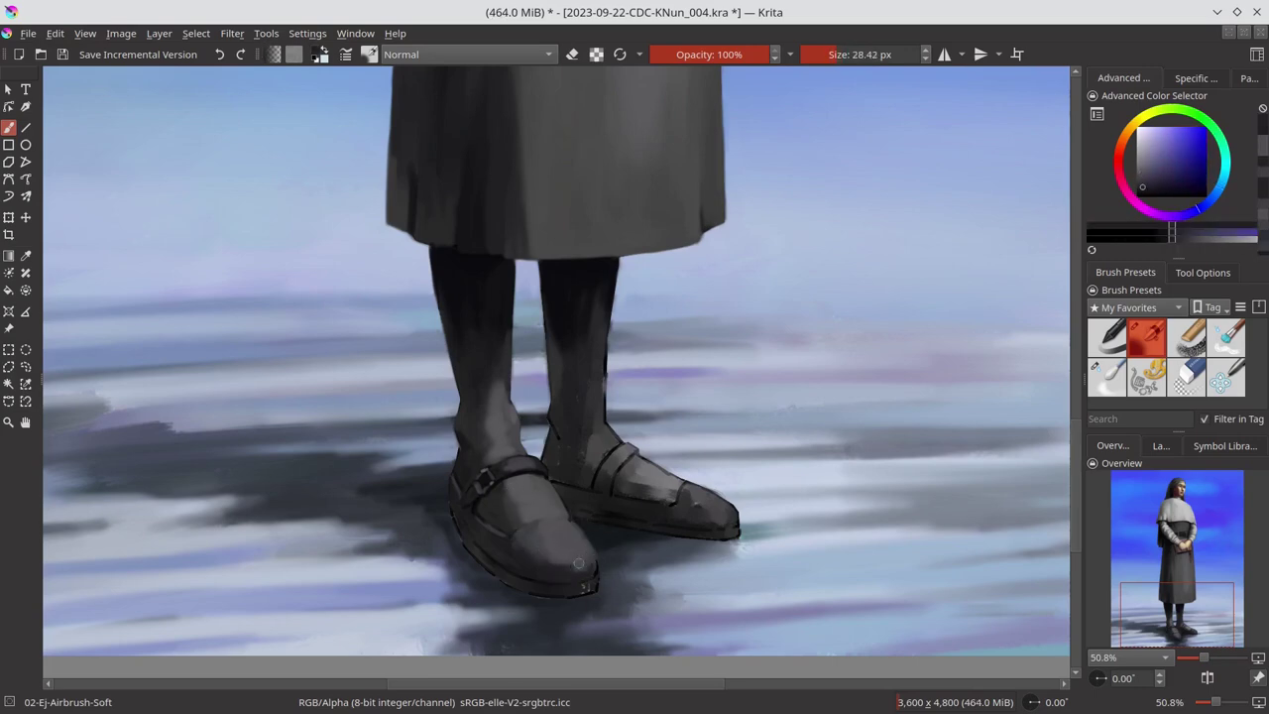
left_click(531, 594, "ctrl")
key("bracketleft")
left_click_drag(570, 579, 461, 506)
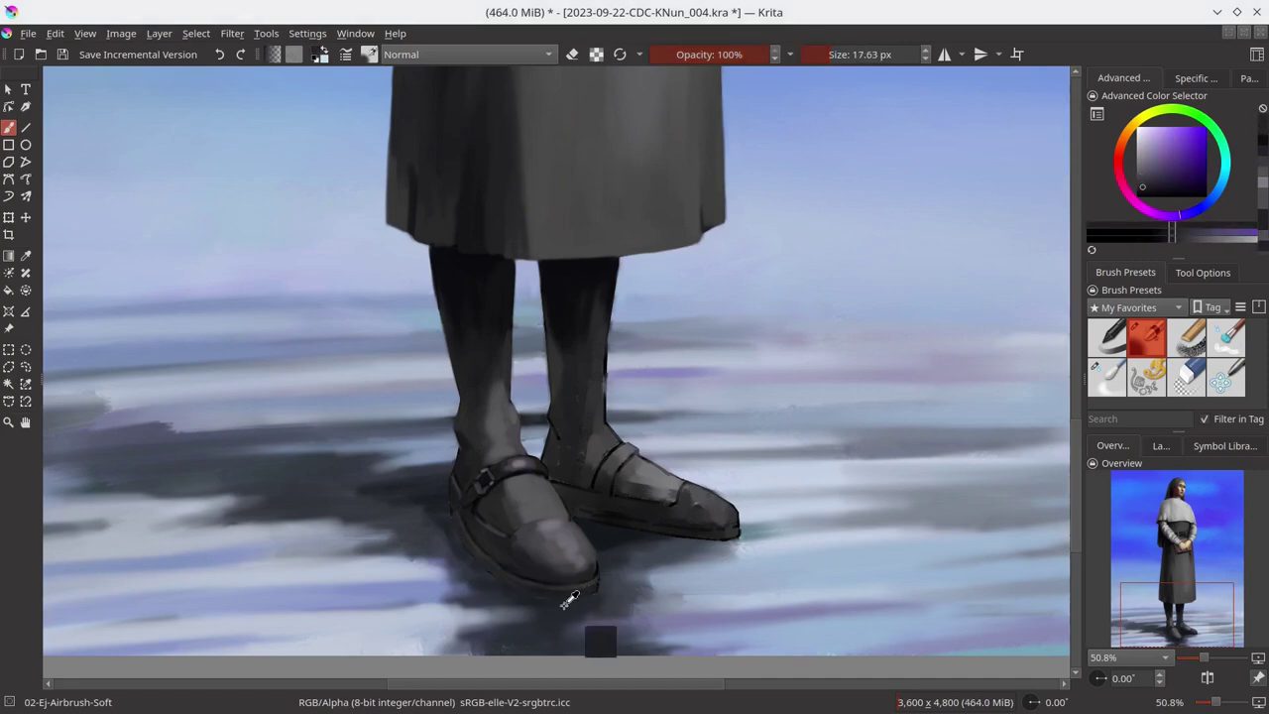
Step: Sample light blue-grey, lavender and dark blue-violet tones from the floor, adjusting brush size
left_click(624, 605, "ctrl")
key("bracketright")
key("bracketright")
key("bracketright")
left_click(656, 545, "ctrl")
key("bracketleft")
key("bracketleft")
key("bracketleft")
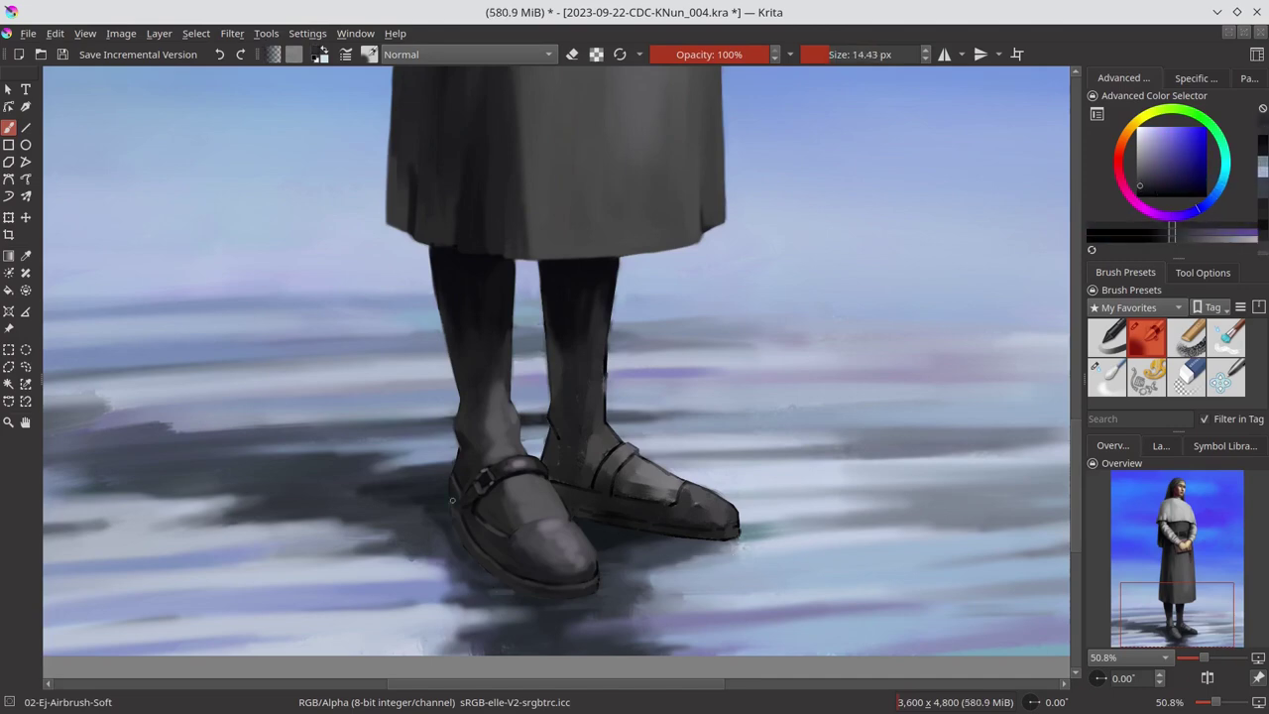
left_click(783, 585, "ctrl")
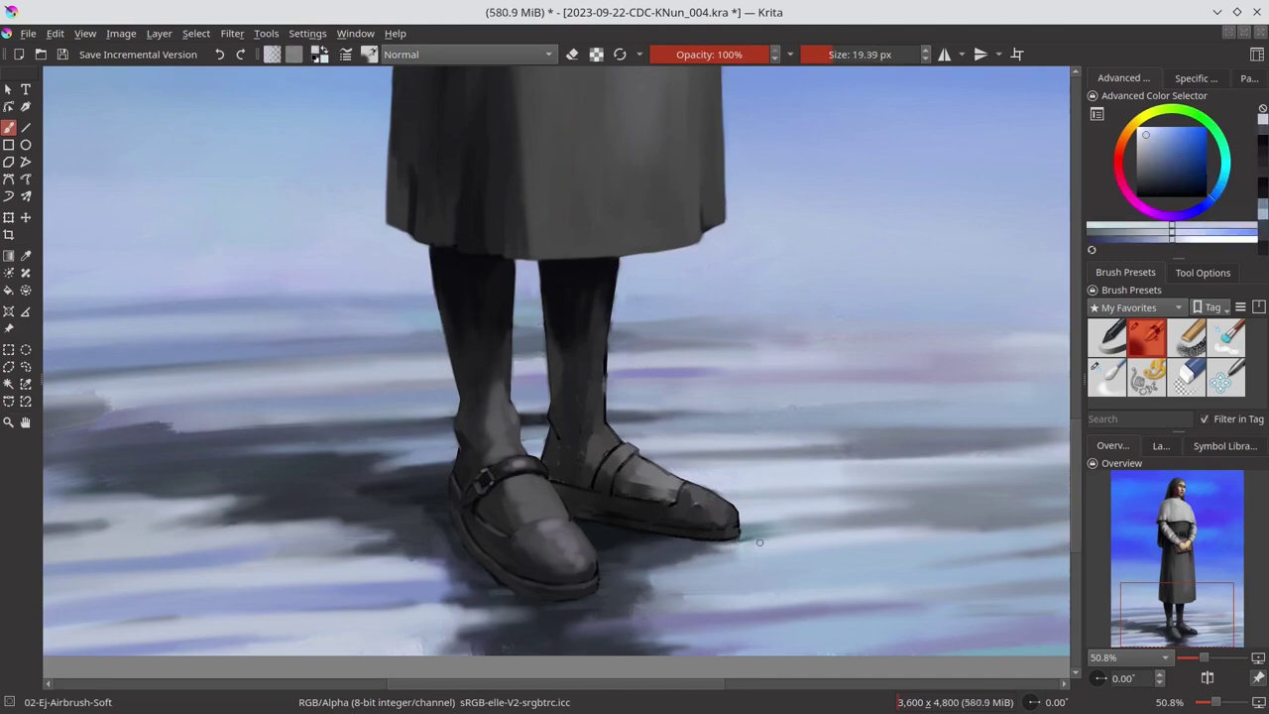
key("bracketright")
key("bracketright")
key("bracketright")
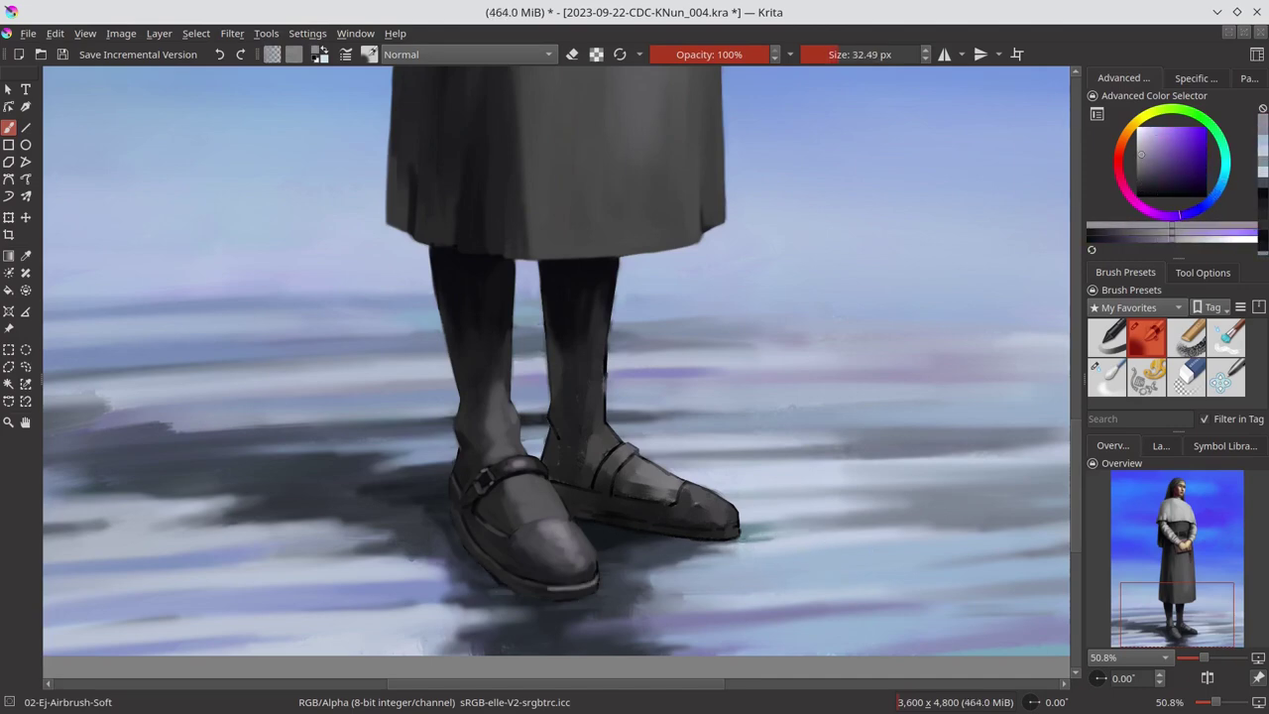
left_click(614, 565, "ctrl")
key("bracketleft")
key("bracketleft")
key("bracketleft")
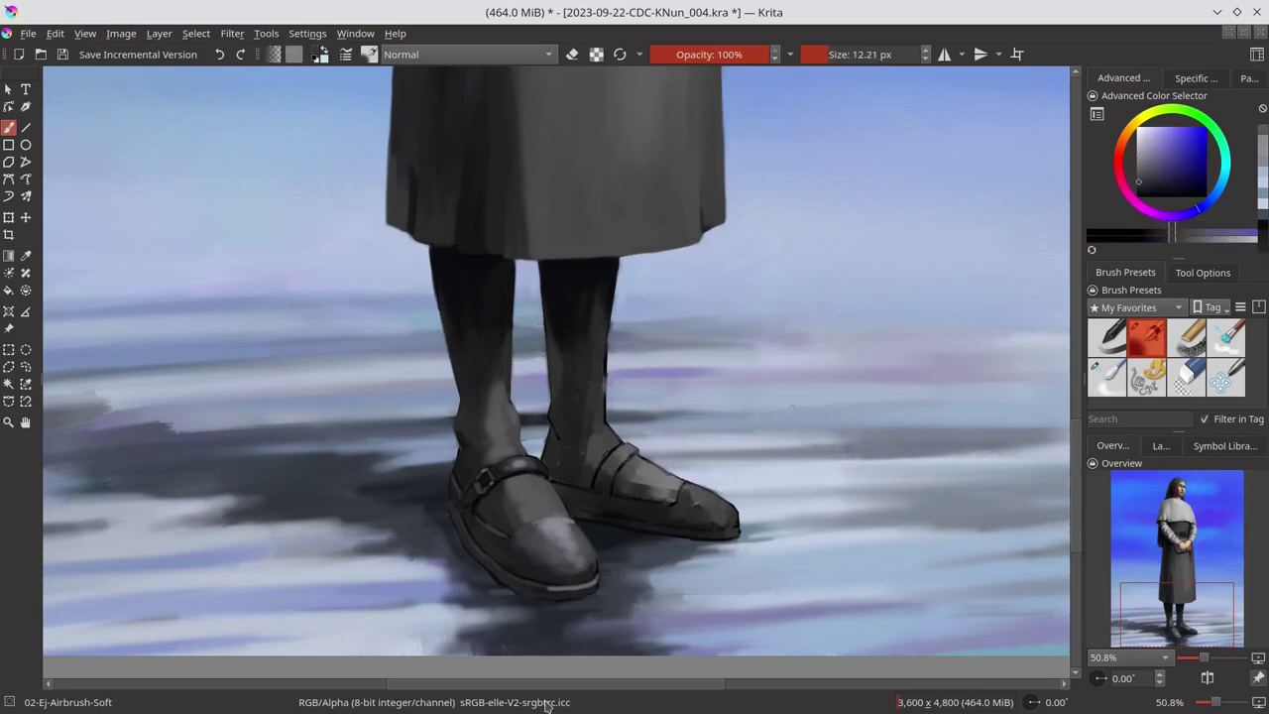
left_click_drag(433, 268, 442, 310)
Step: Sample a dark leg colour and briefly try the 05-Ej-Blender-Blur preset before returning to the airbrush
key("bracketleft")
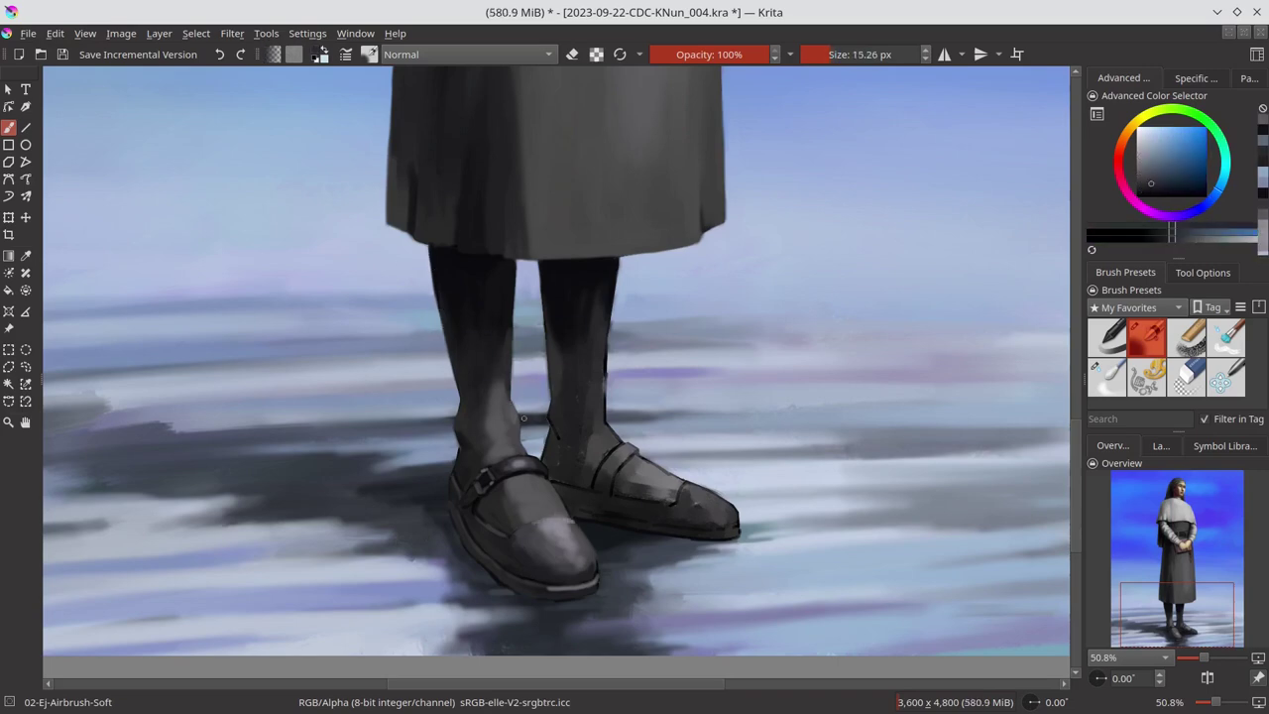
scroll(552, 489, "up", 2)
key("bracketright")
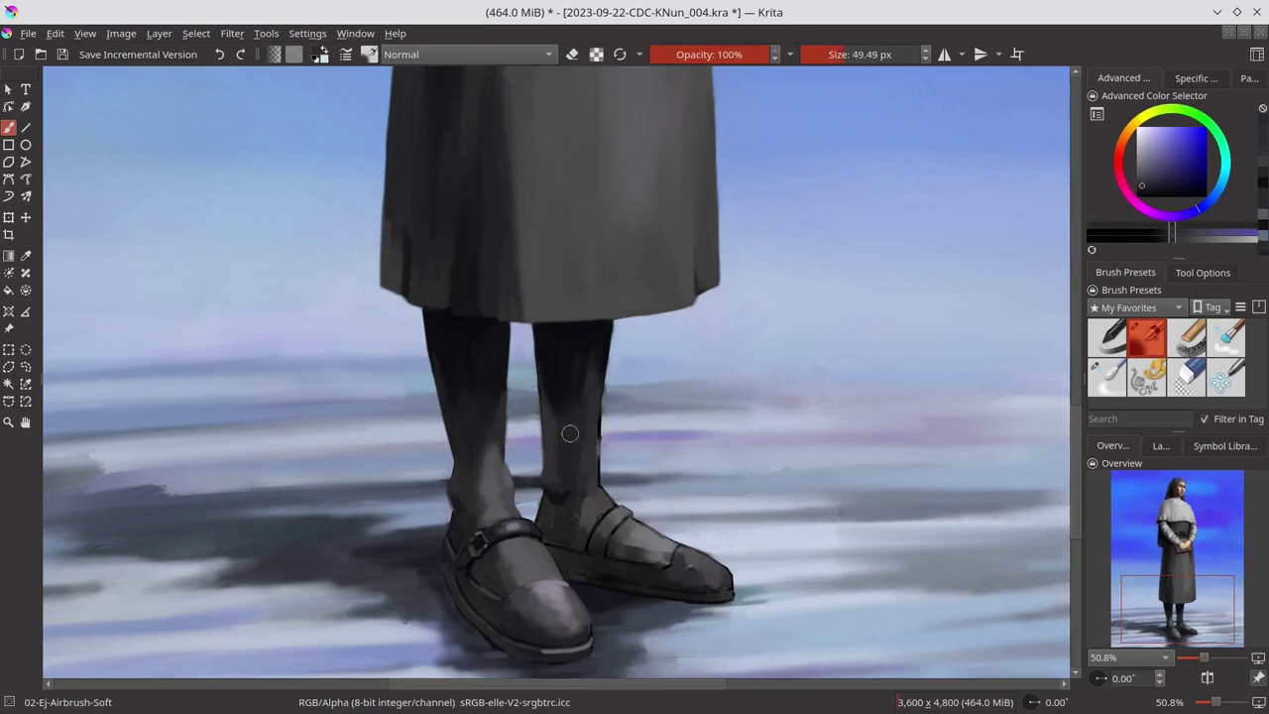
left_click(614, 322, "ctrl")
key("slash")
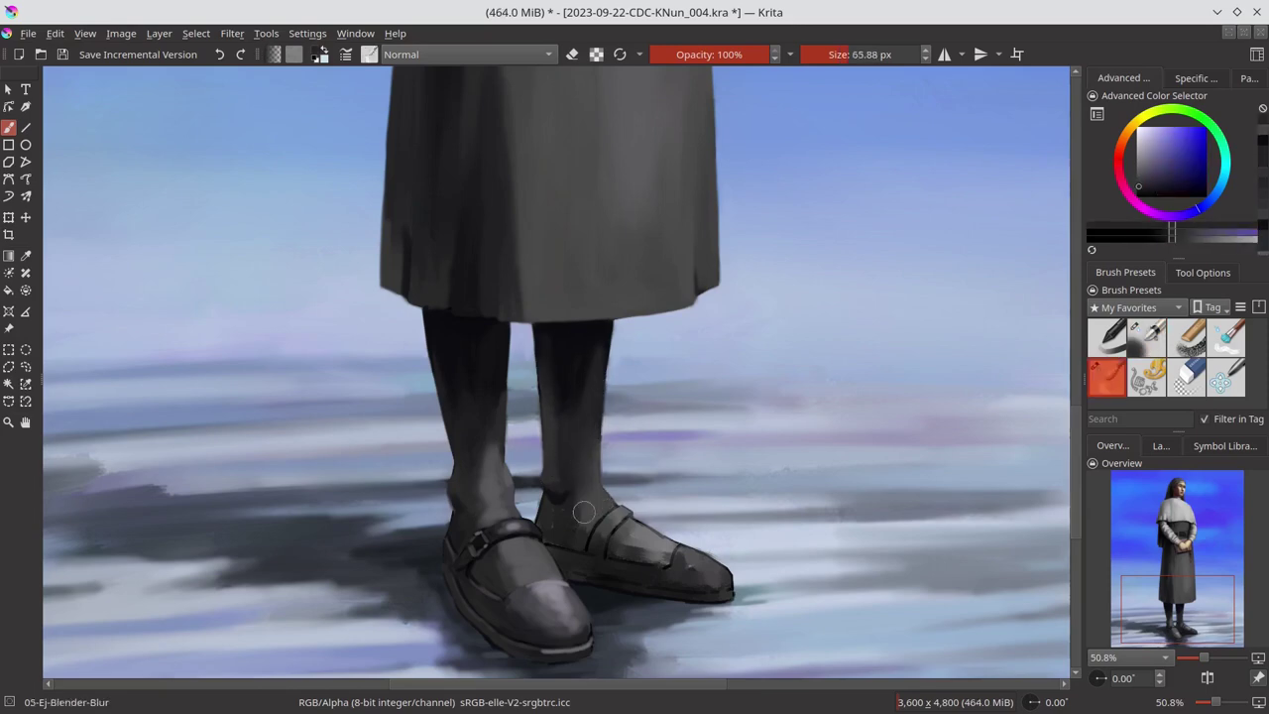
key("slash")
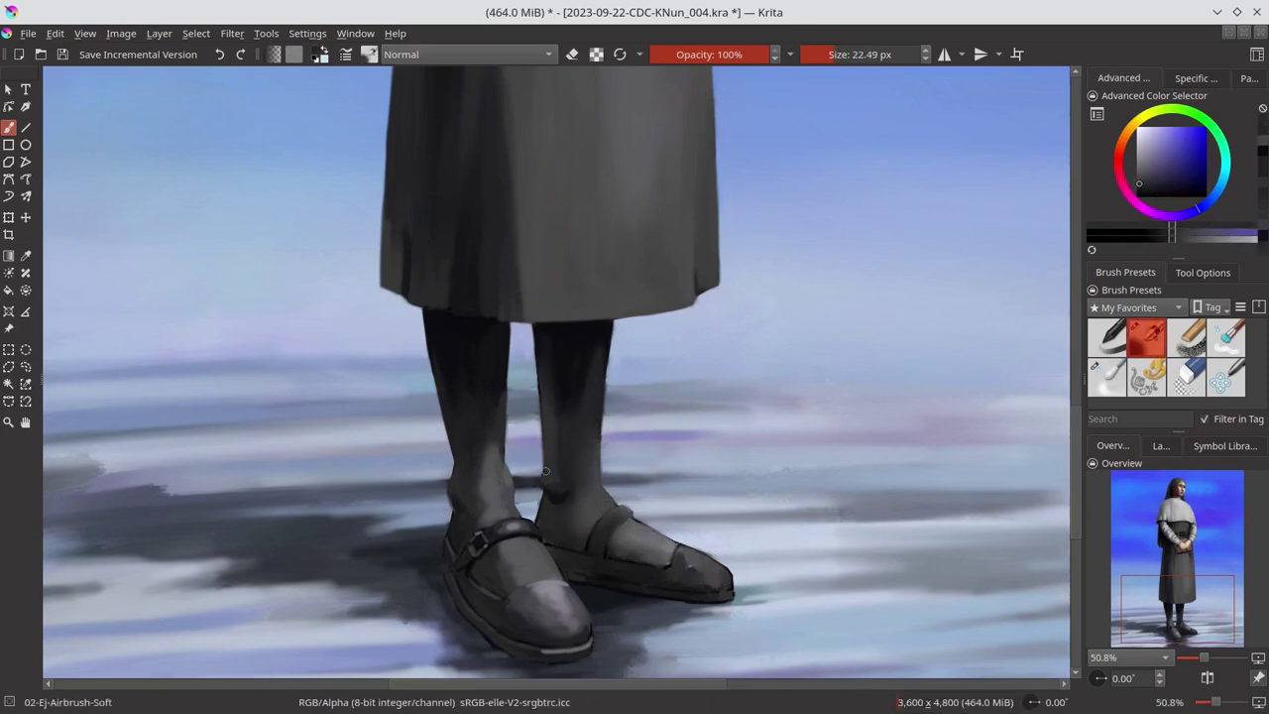
Step: Paint a dark strap across the right shoe using colours sampled from the floor and shoe
left_click(543, 475, "ctrl")
left_click(623, 439, "ctrl")
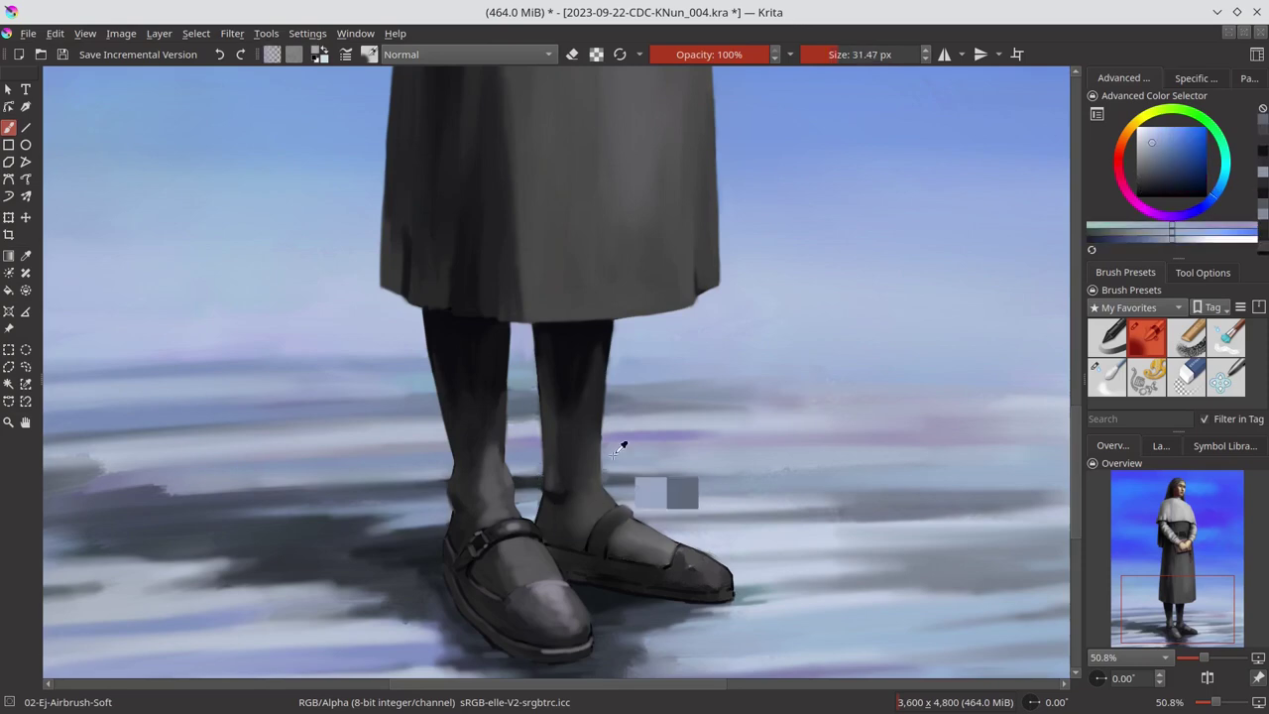
left_click(594, 510, "ctrl")
left_click_drag(629, 512, 556, 544)
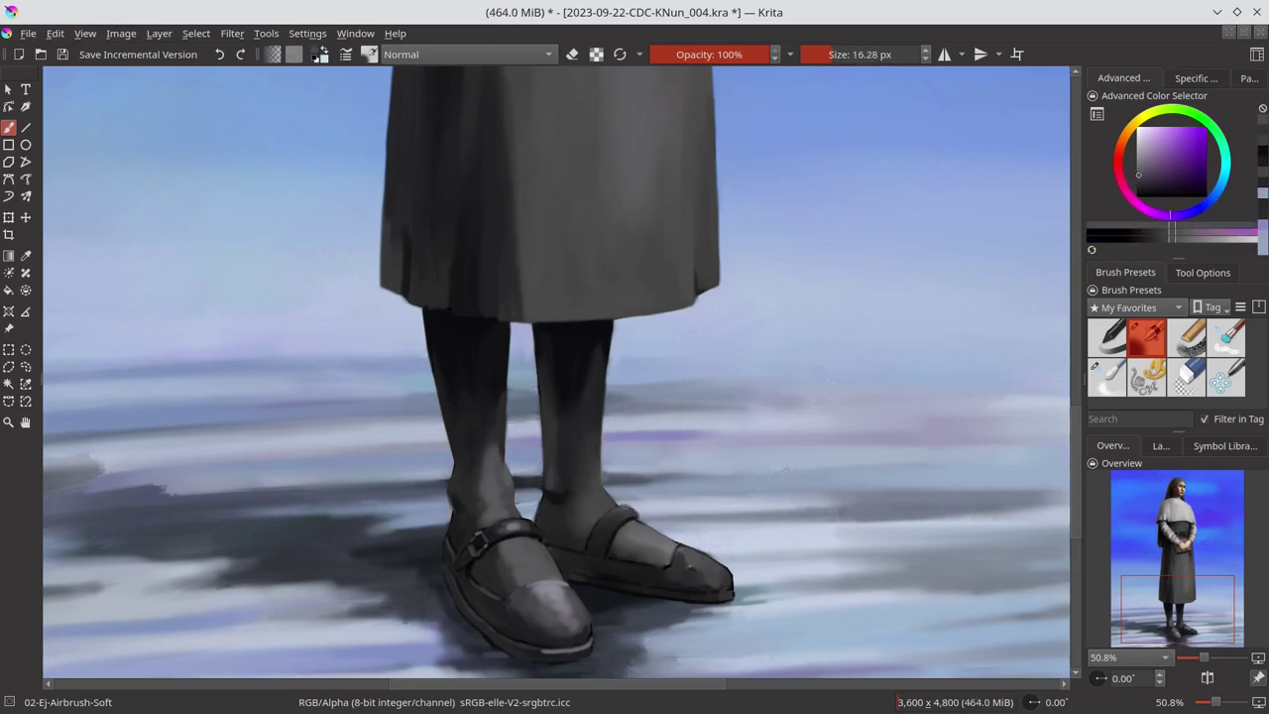
Step: Sample darker grey and blue-grey tones with a smaller brush to touch up the shoe shading
left_click(556, 544, "ctrl")
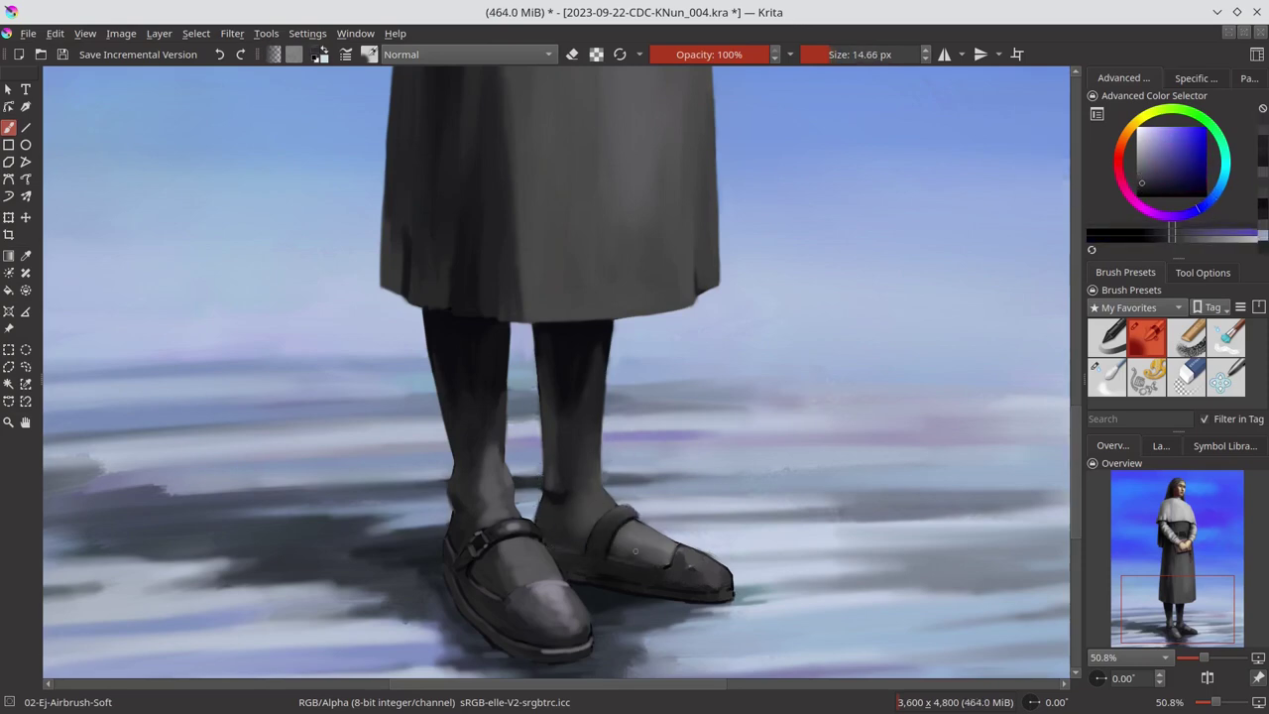
left_click(728, 577, "ctrl")
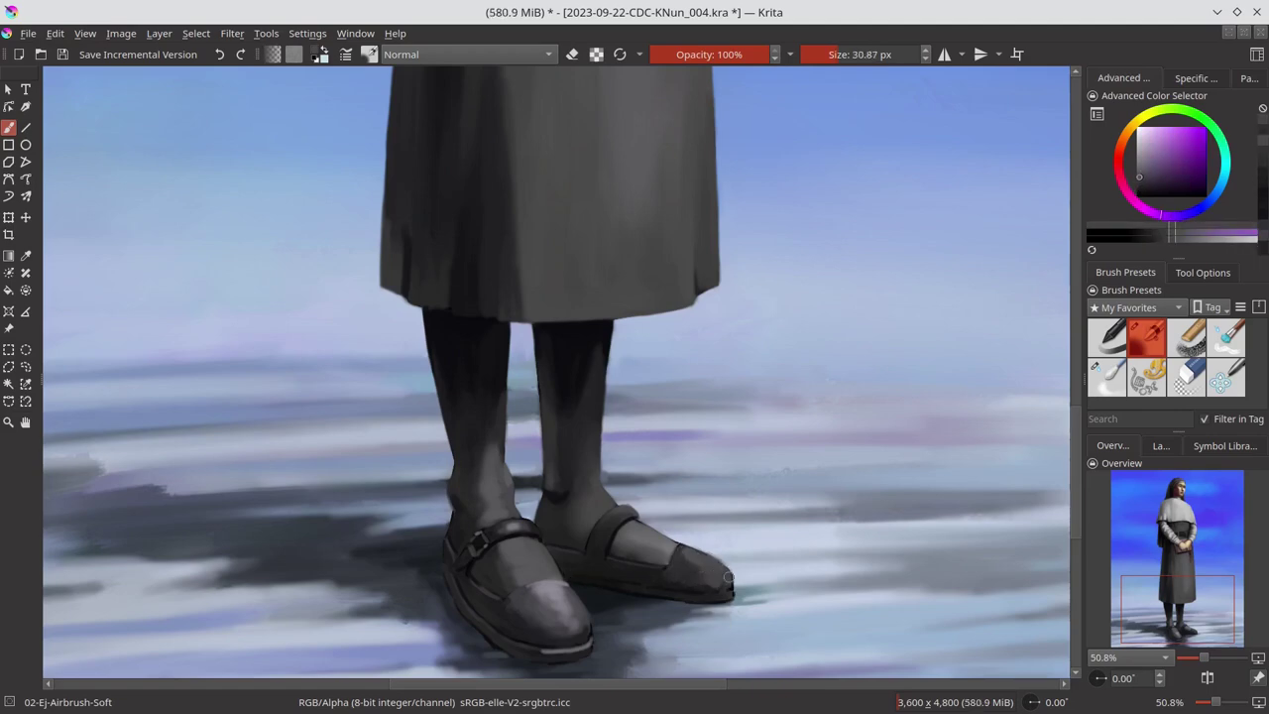
key("bracketleft")
key("bracketleft")
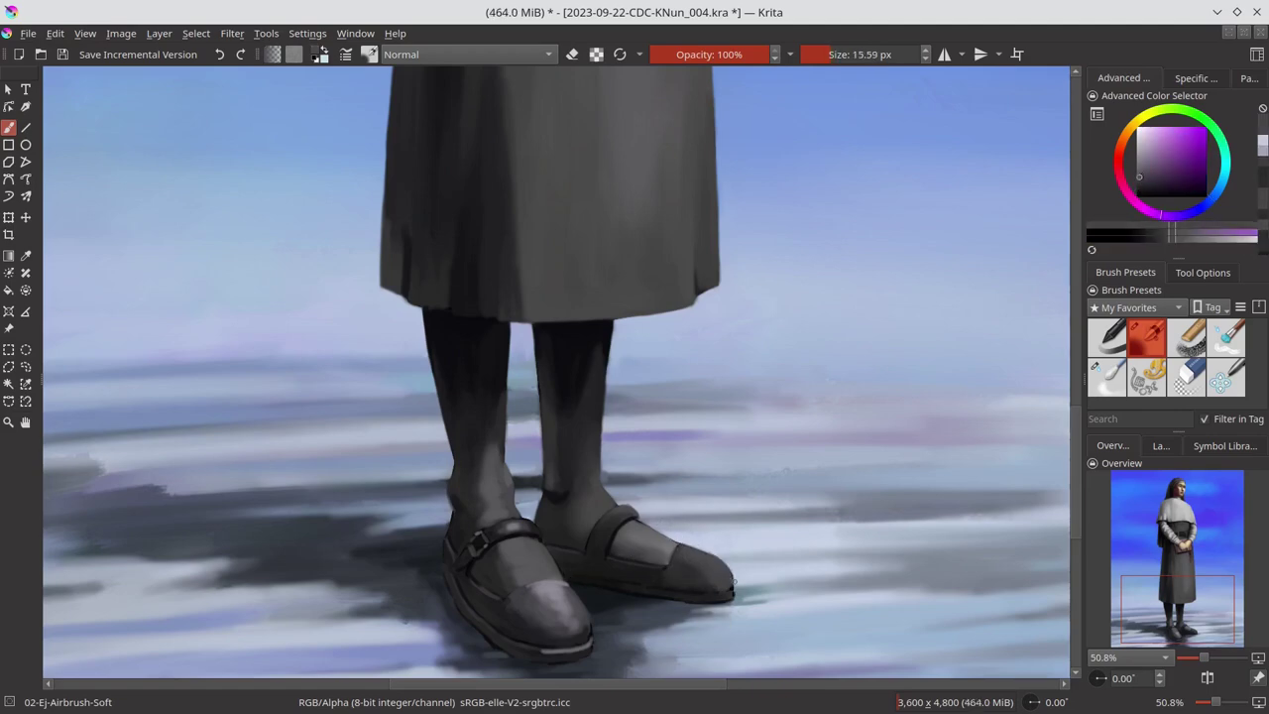
left_click(734, 582, "ctrl")
key("bracketleft")
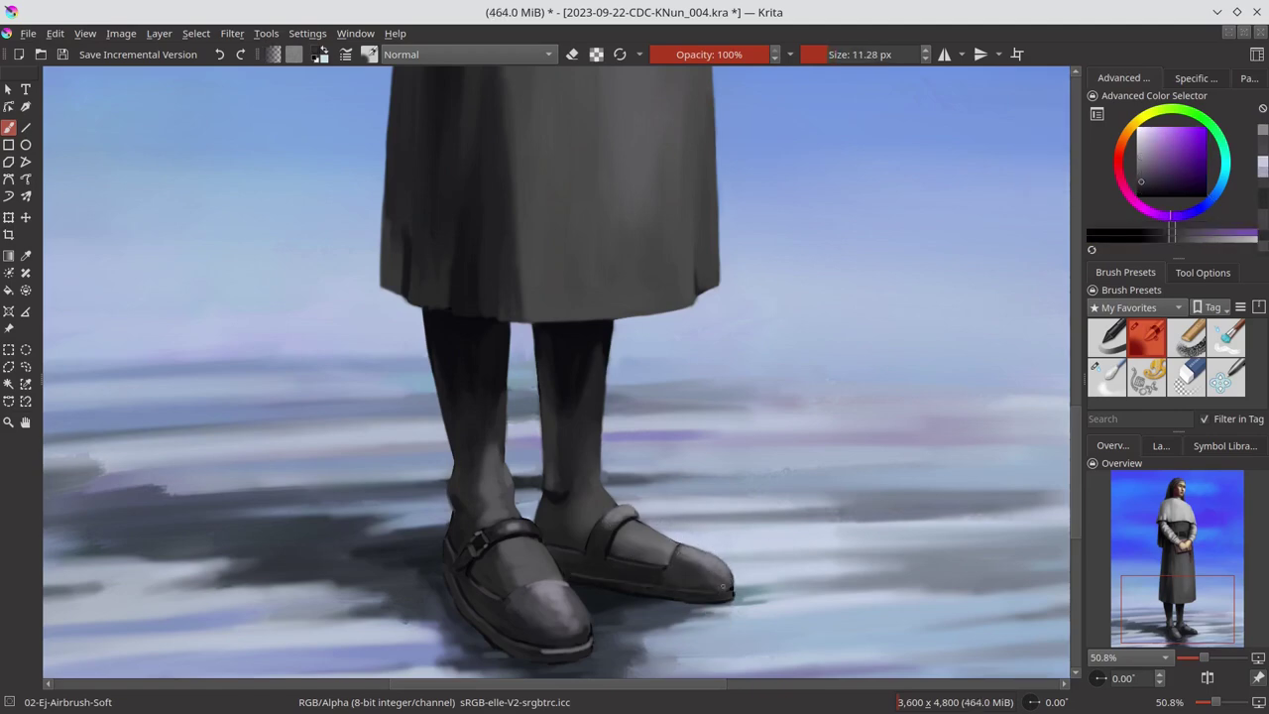
left_click(725, 586, "ctrl")
left_click(820, 563, "ctrl")
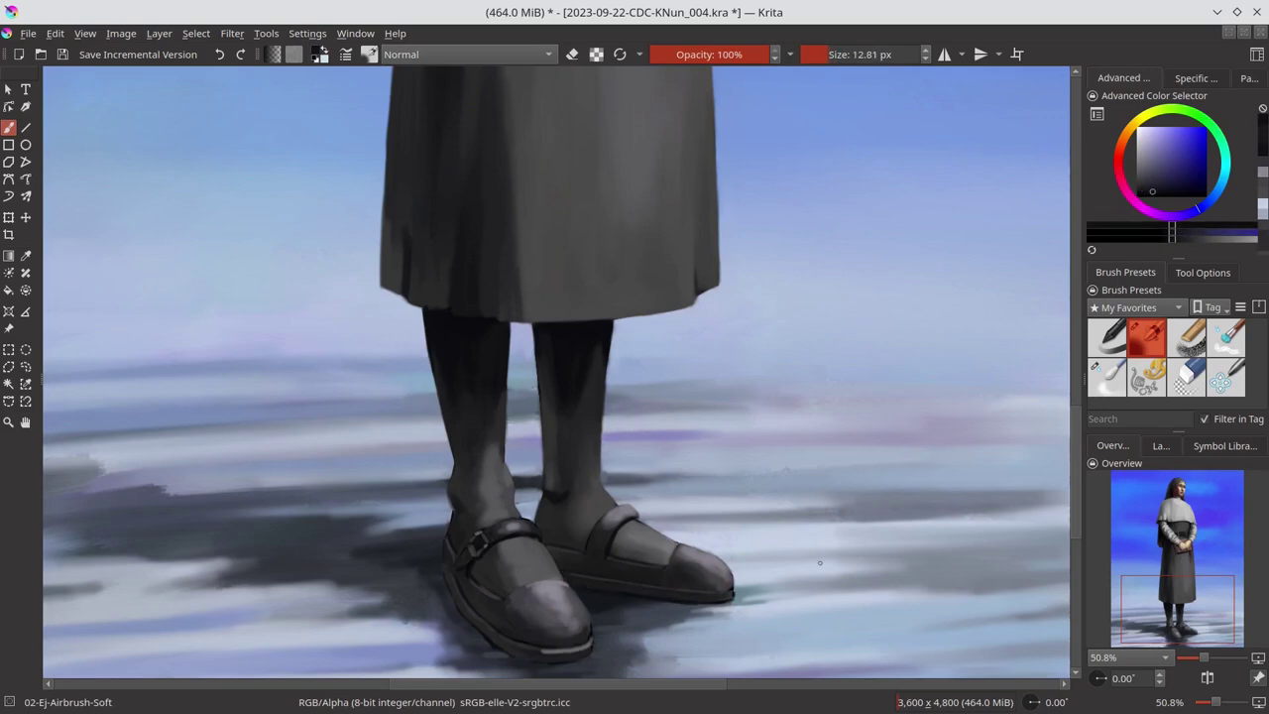
scroll(793, 595, "down", 5)
scroll(793, 555, "up", 5)
Step: Save, then paint warm reddish Color Dodge strokes across the nun's cape and robe
scroll(836, 461, "down", 5)
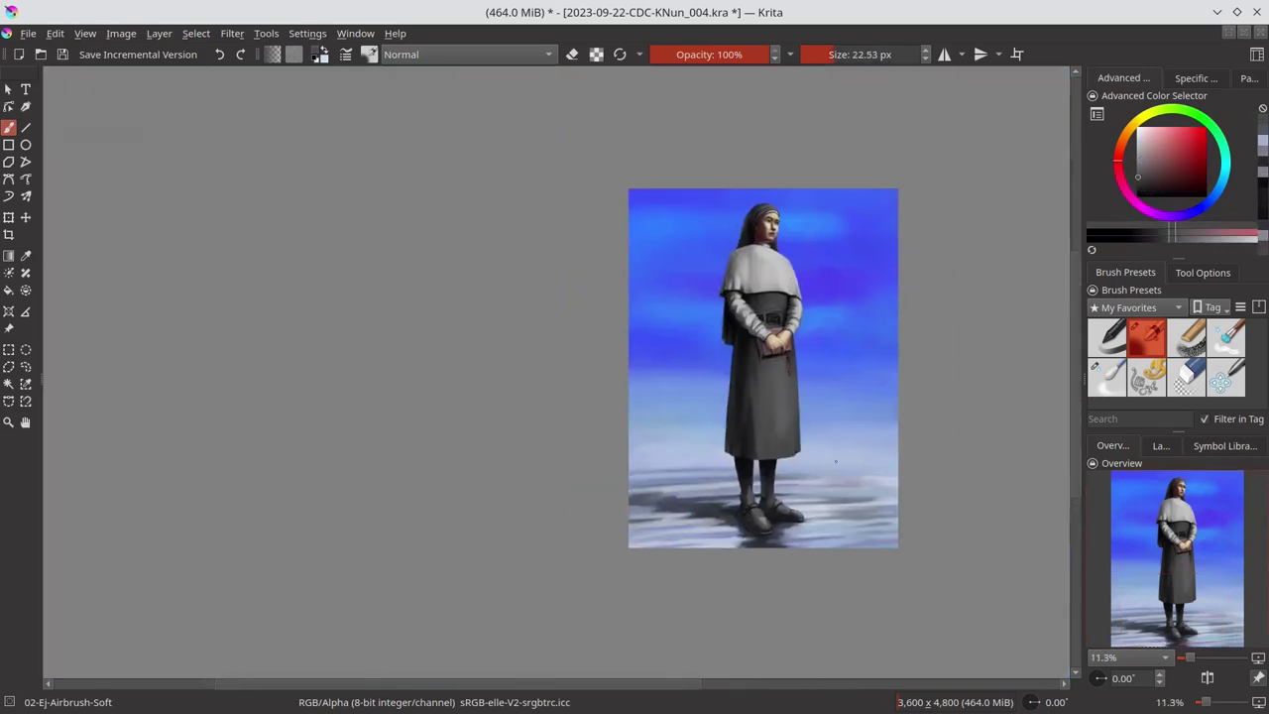
key("ctrl+s")
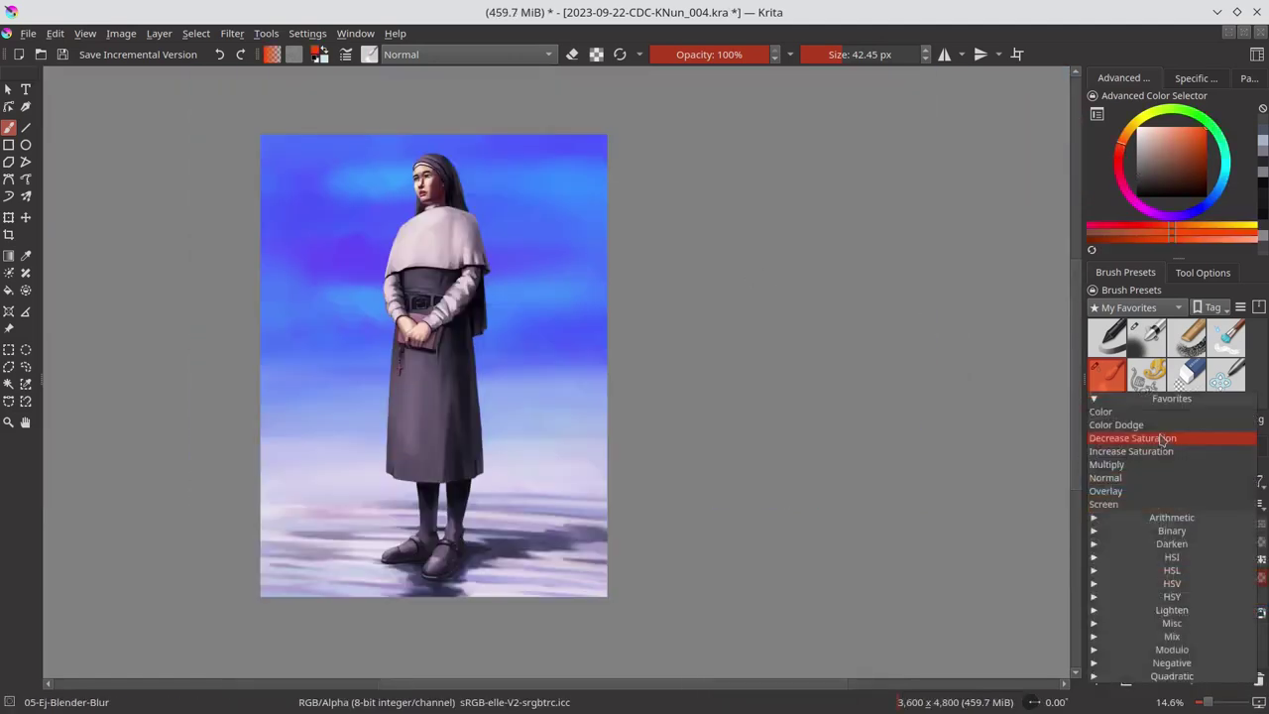
left_click_drag(436, 235, 399, 264)
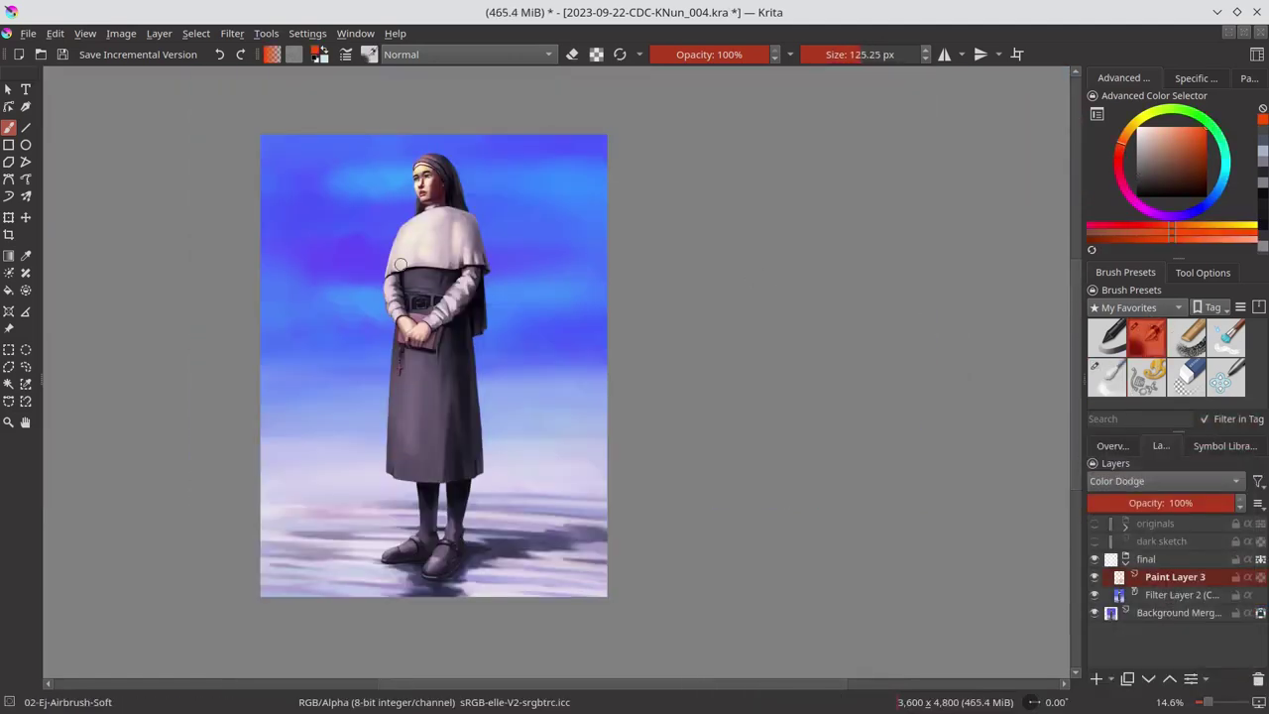
left_click_drag(412, 345, 410, 467)
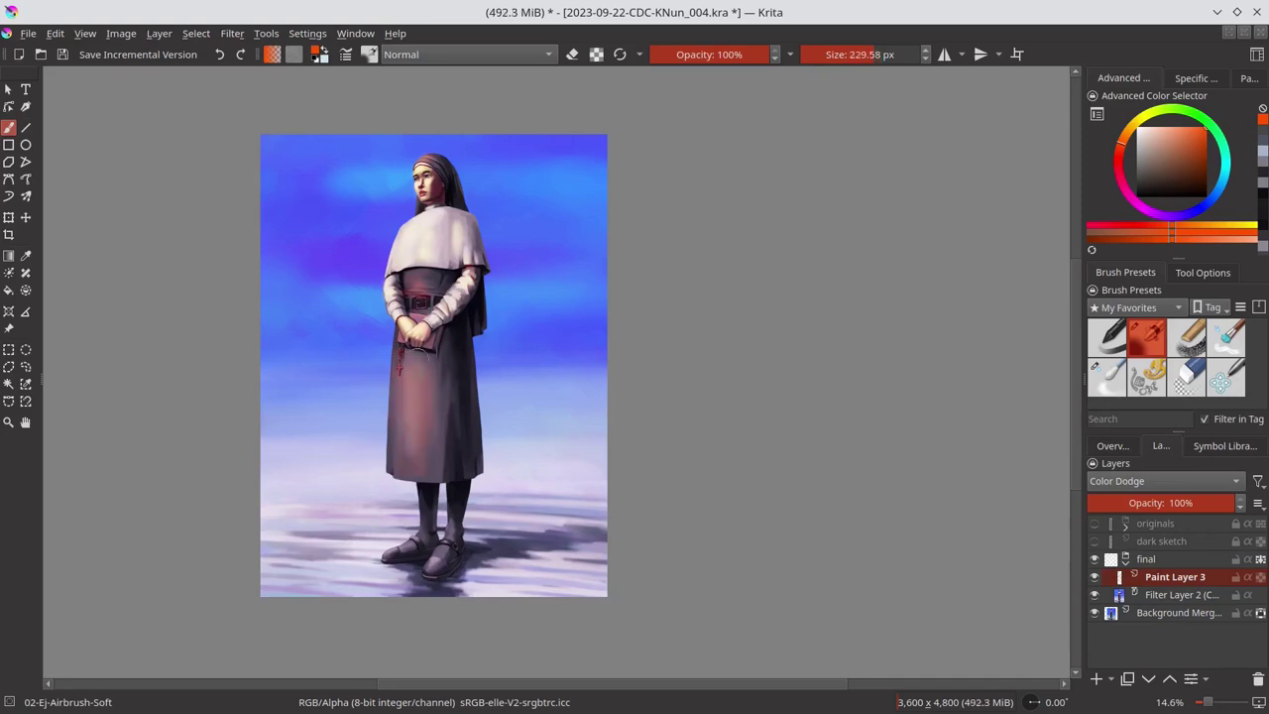